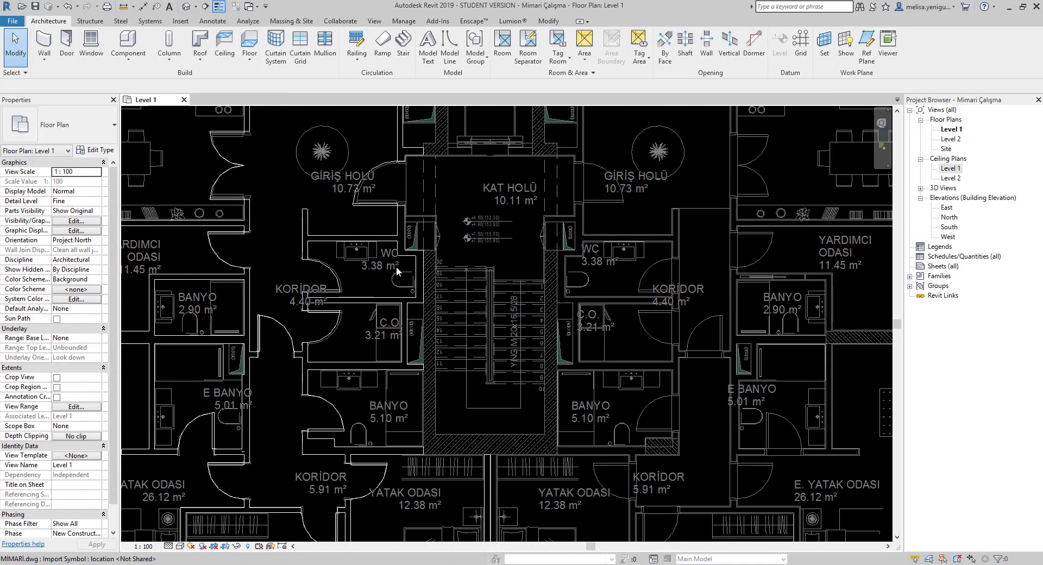
Pan and zoom the Level 1 plan to frame the stair core and upper stair hall.
scroll(478, 273, "down", 1)
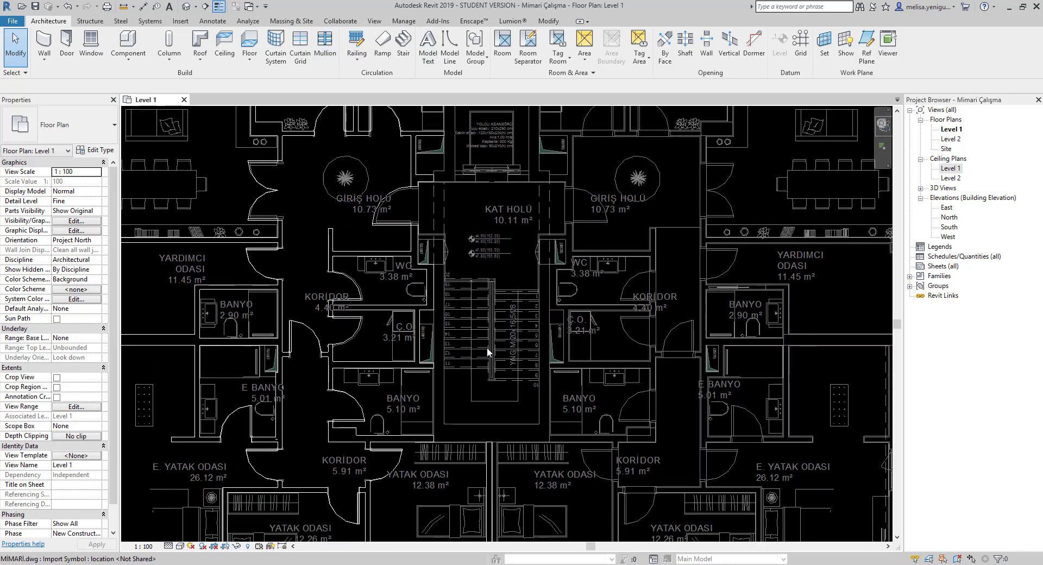
scroll(489, 290, "down", 1)
scroll(498, 305, "down", 1)
scroll(505, 354, "up", 1)
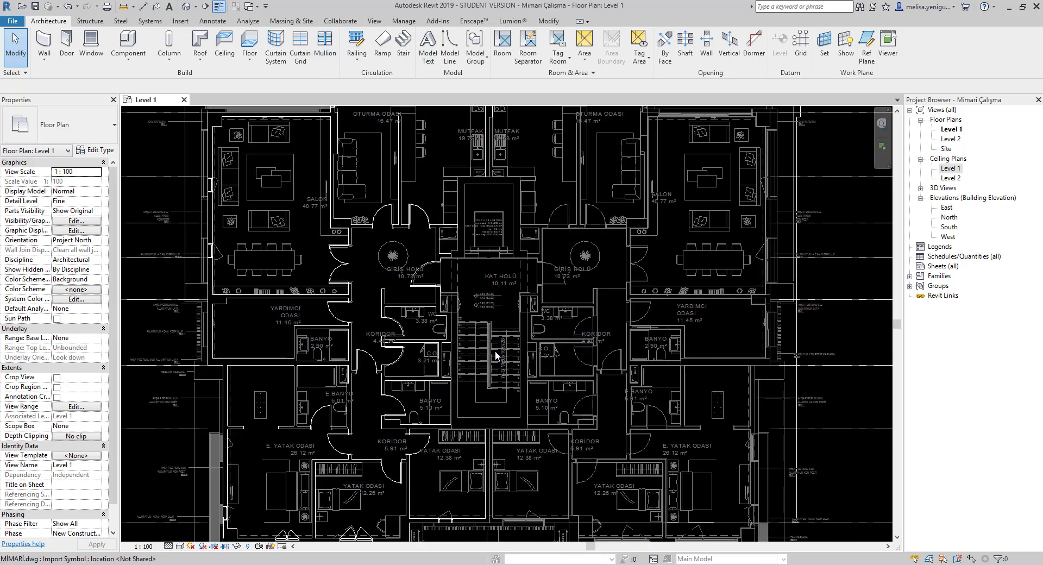
scroll(478, 364, "up", 1)
scroll(501, 340, "down", 1)
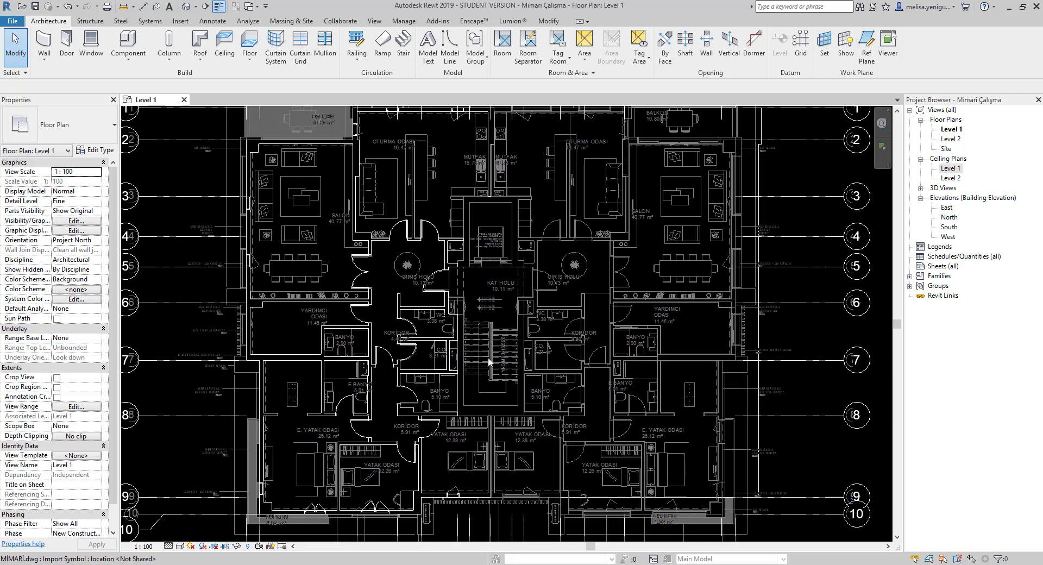
scroll(489, 375, "up", 1)
scroll(486, 390, "up", 1)
middle_click_drag(496, 401, 499, 358)
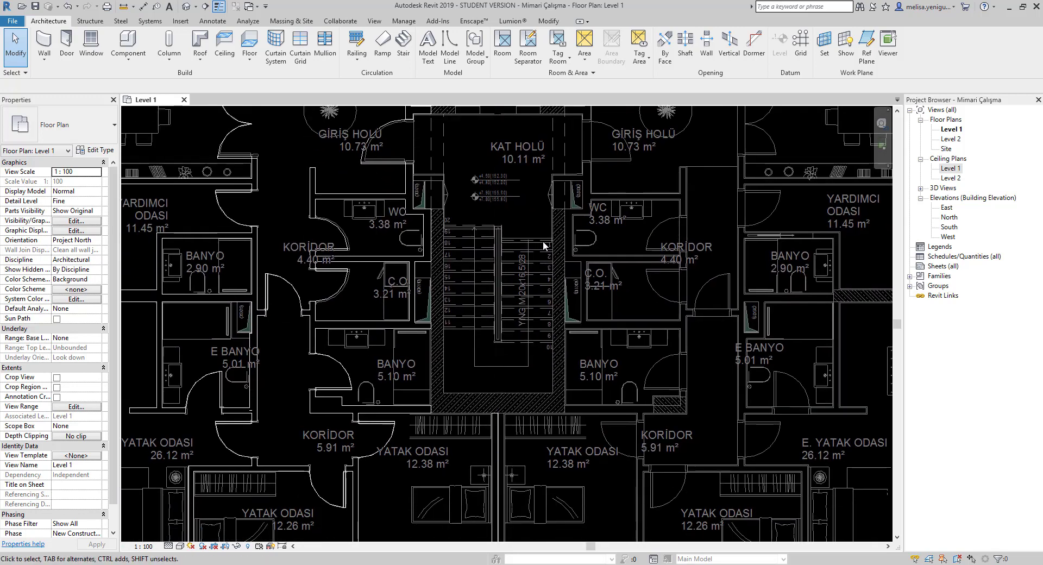
scroll(552, 407, "up", 1)
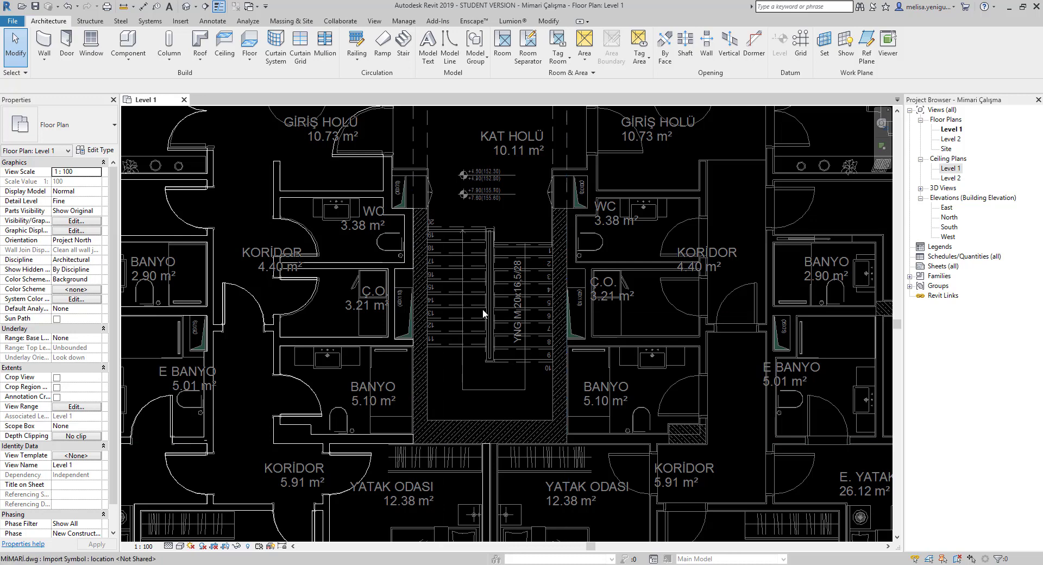
scroll(494, 401, "down", 1)
mouse_move(503, 260)
middle_mouse_down()
mouse_move(482, 374)
mouse_move(475, 311)
middle_mouse_up()
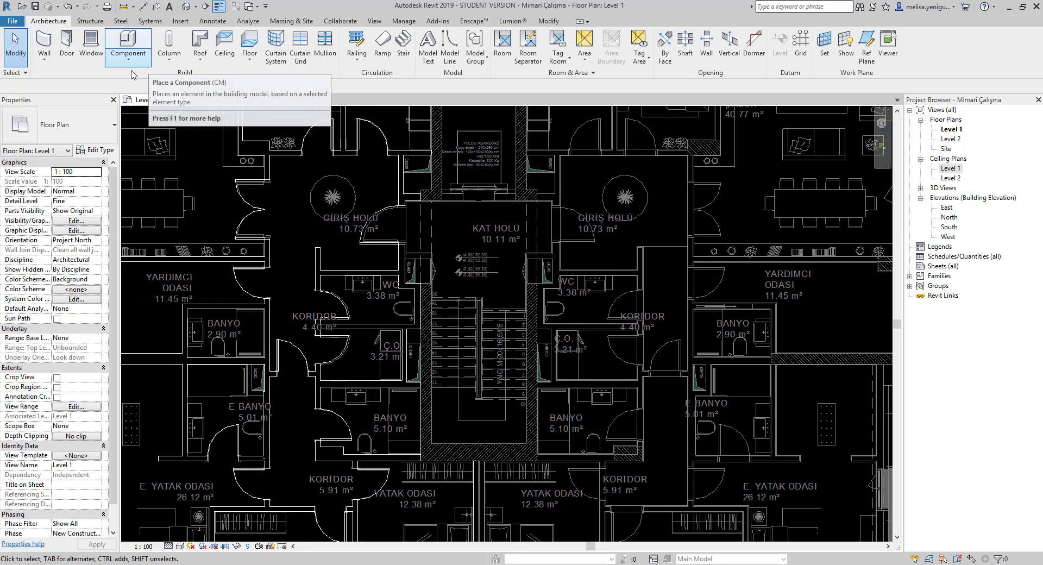
Create an in-place Structural Columns model named PERDE DUVAR 1.
left_click(133, 64)
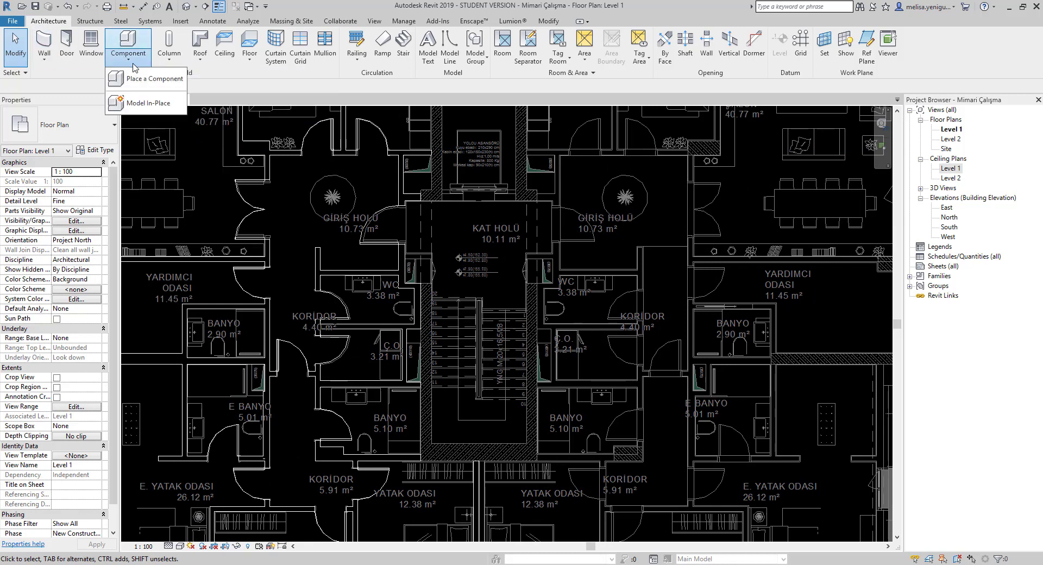
left_click(136, 105)
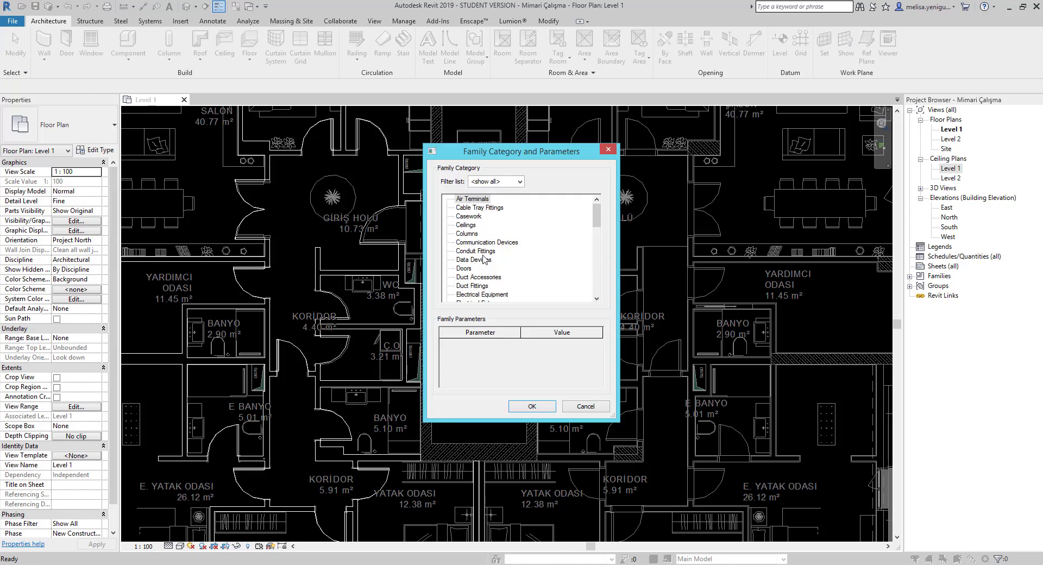
key("s")
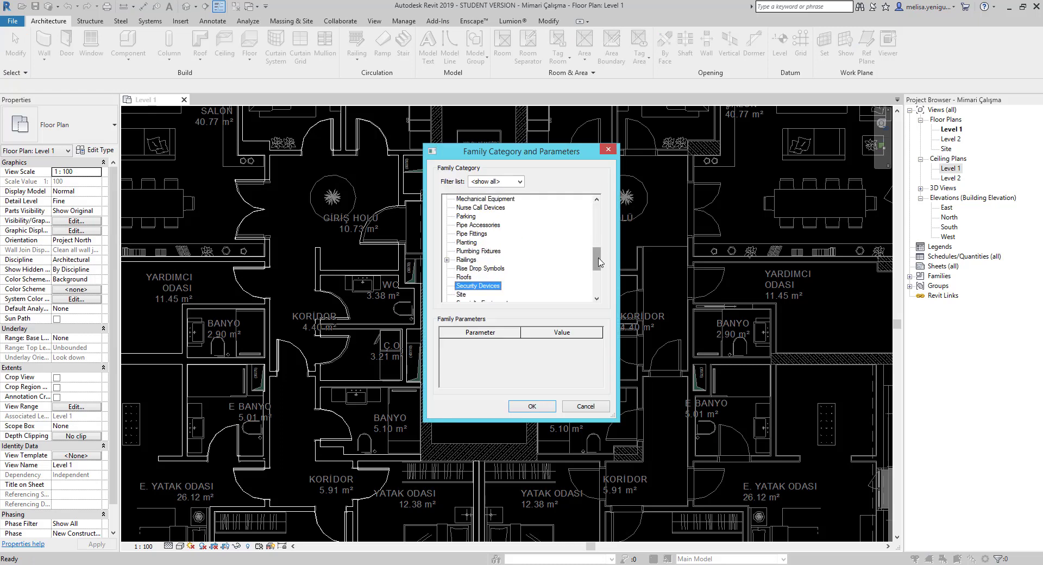
left_click_drag(600, 263, 592, 280)
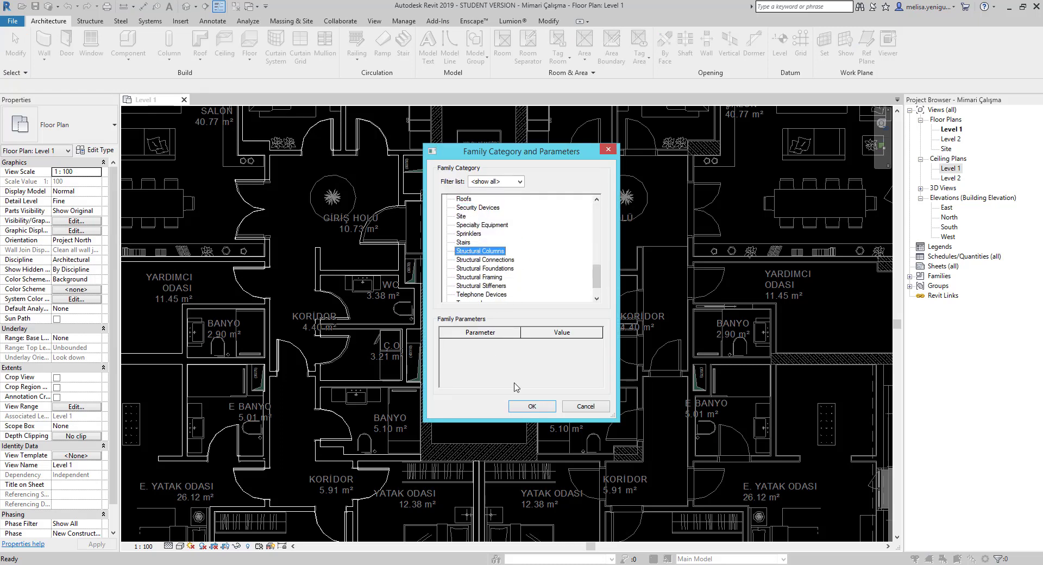
left_click(533, 407)
type("PERDE DUVAR 1")
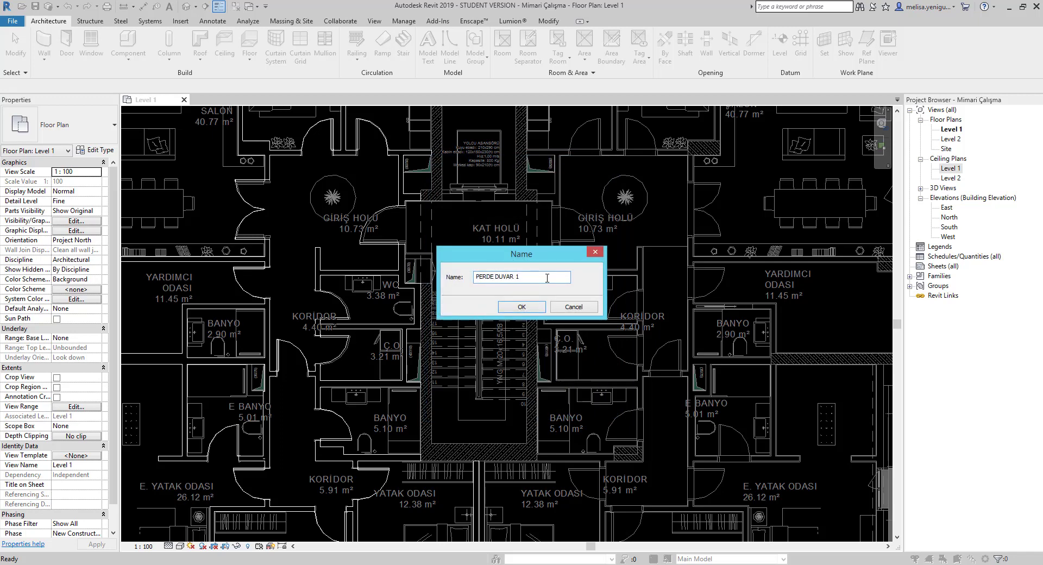
left_click(530, 309)
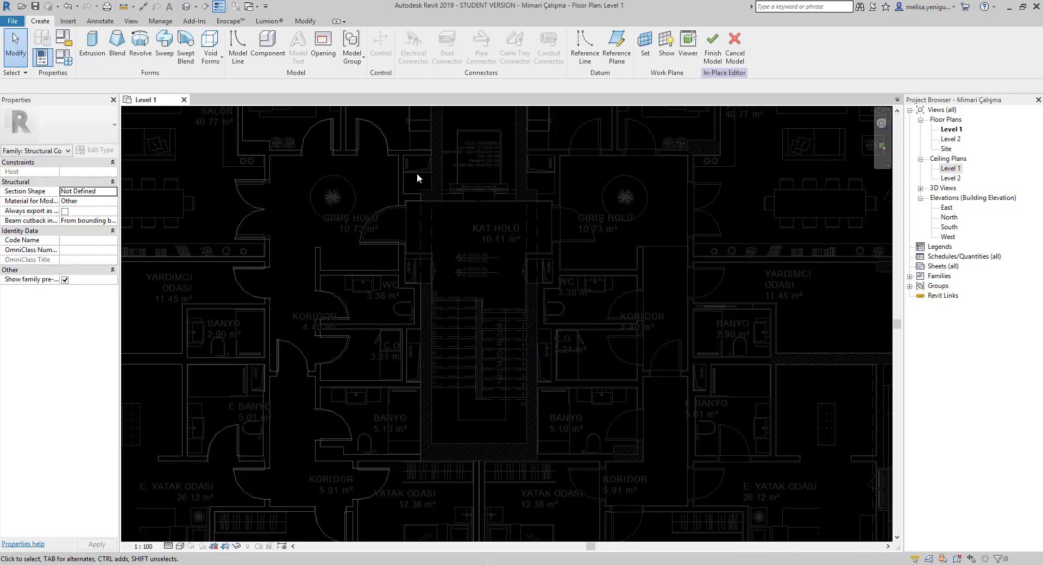
Start an extrusion sketch and place the first outline corner at the stair core wall.
left_click(93, 52)
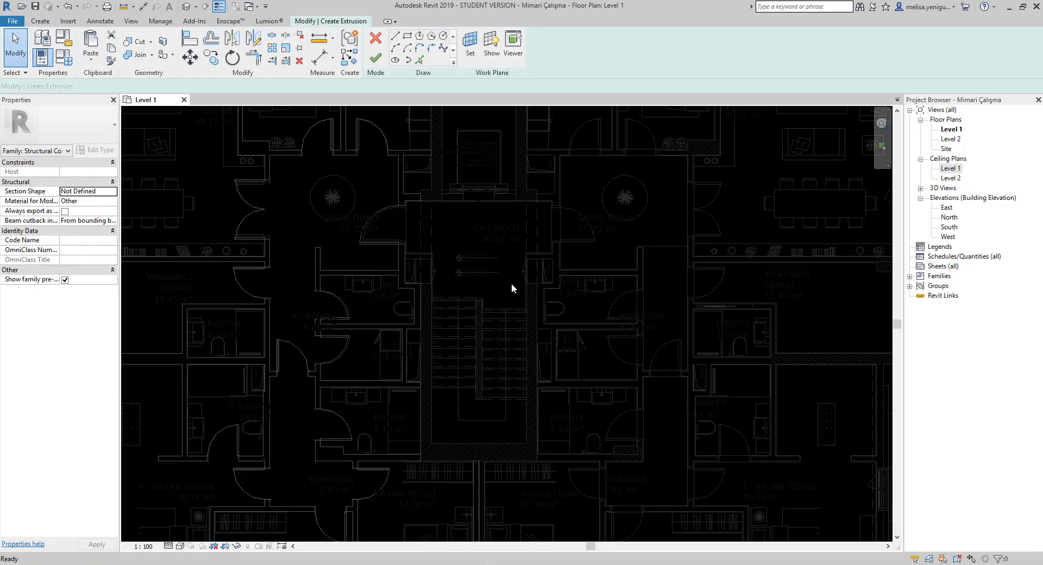
left_click(389, 306)
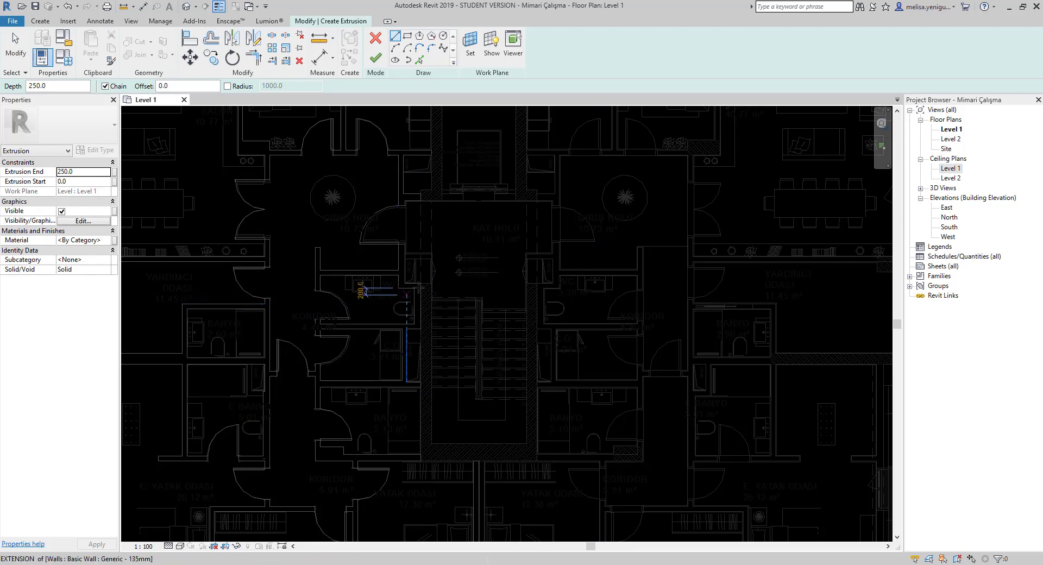
scroll(535, 262, "up", 3)
scroll(536, 262, "up", 3)
scroll(536, 262, "up", 2)
scroll(535, 262, "down", 3)
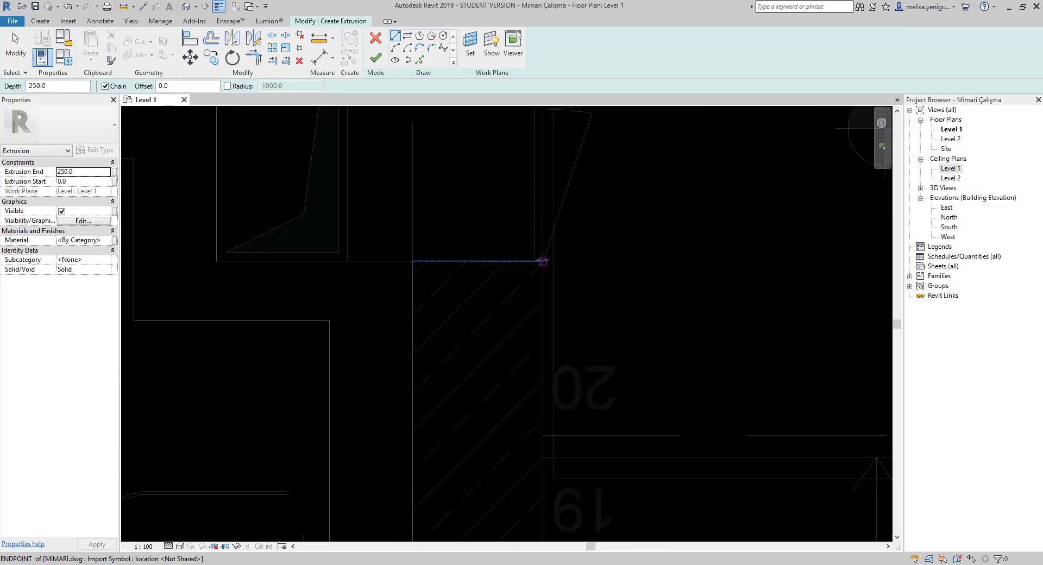
scroll(416, 261, "down", 2)
scroll(415, 228, "down", 2)
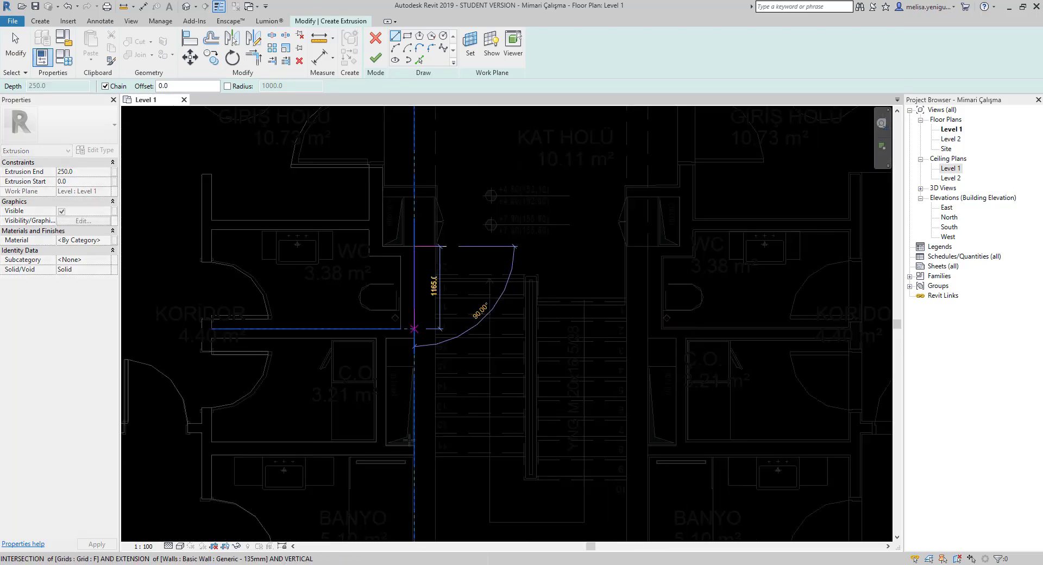
scroll(415, 228, "down", 2)
scroll(421, 292, "up", 3)
scroll(422, 292, "up", 3)
left_click(421, 291)
scroll(442, 268, "down", 2)
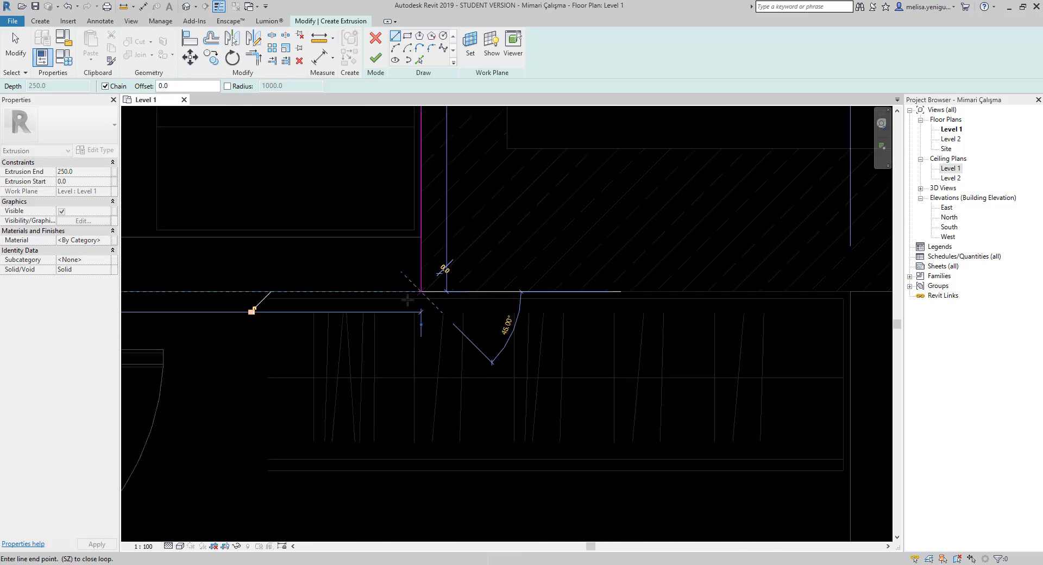
scroll(413, 313, "down", 2)
scroll(544, 314, "down", 2)
scroll(657, 337, "up", 4)
Draw the horizontal and vertical outline edges along the stair core walls.
left_click(657, 336)
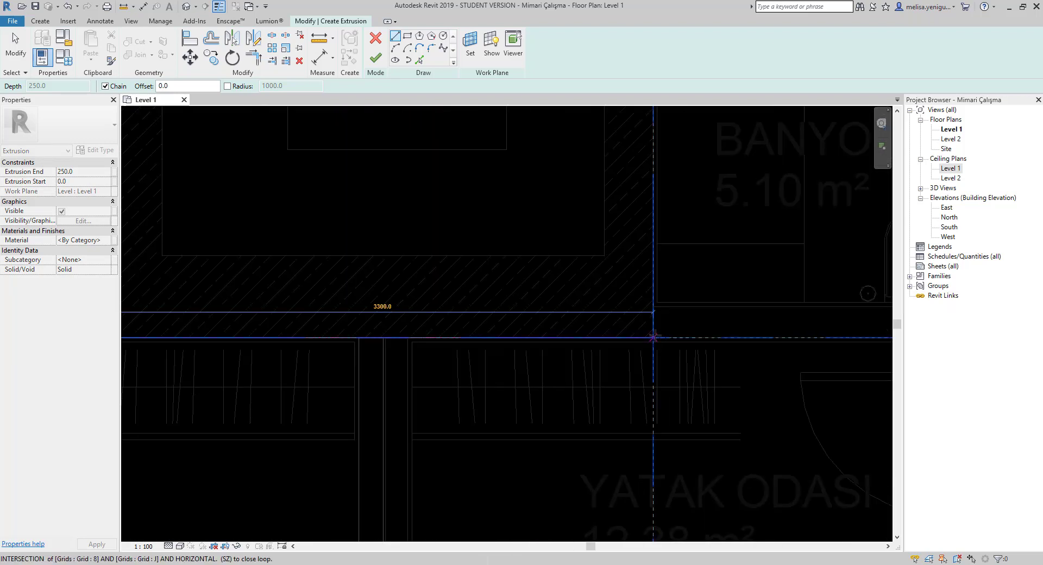
scroll(625, 337, "down", 3)
scroll(614, 416, "up", 2)
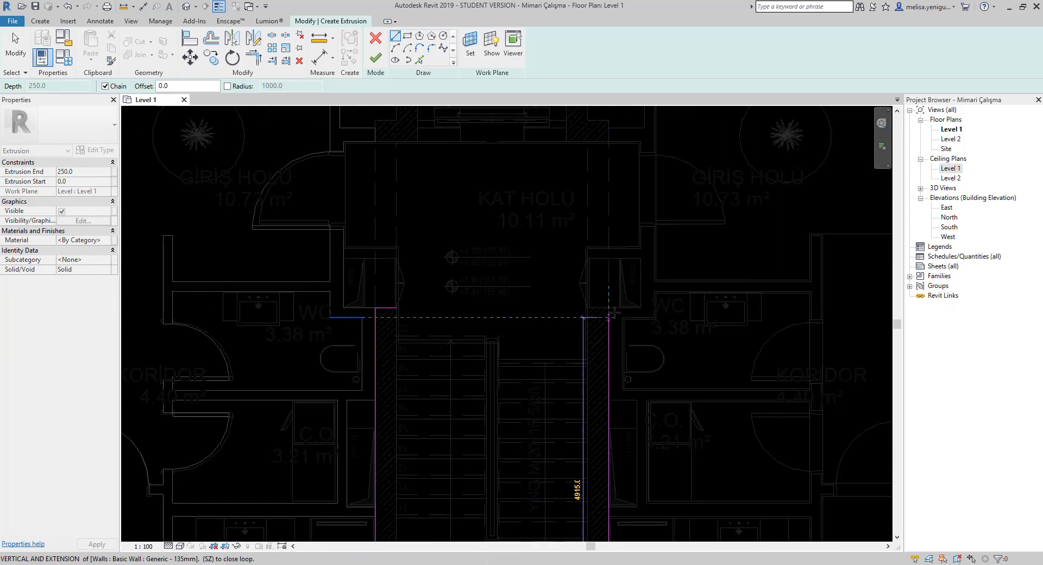
scroll(610, 309, "up", 3)
left_click(602, 302)
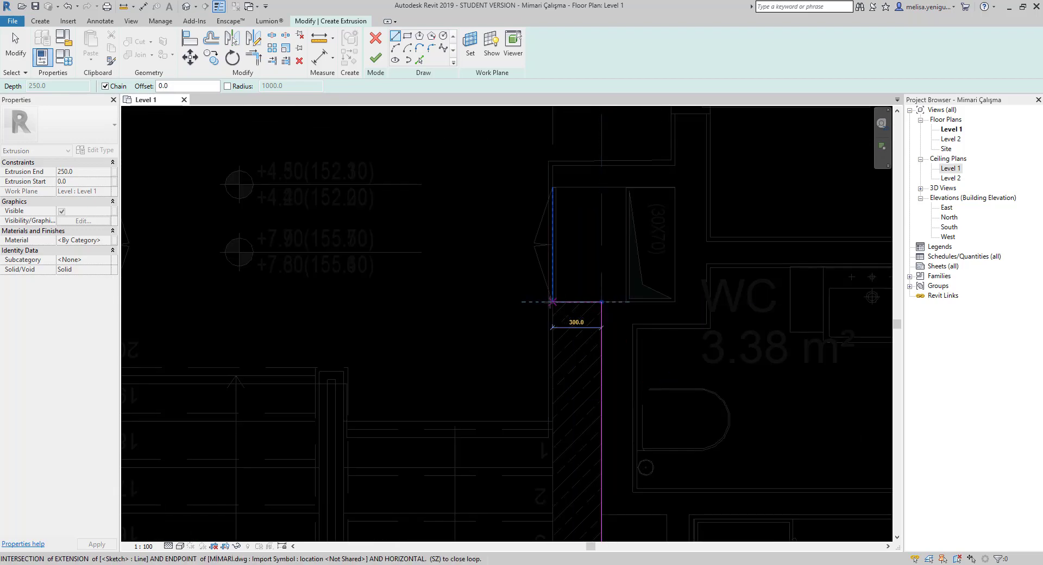
scroll(536, 303, "down", 3)
scroll(589, 348, "up", 2)
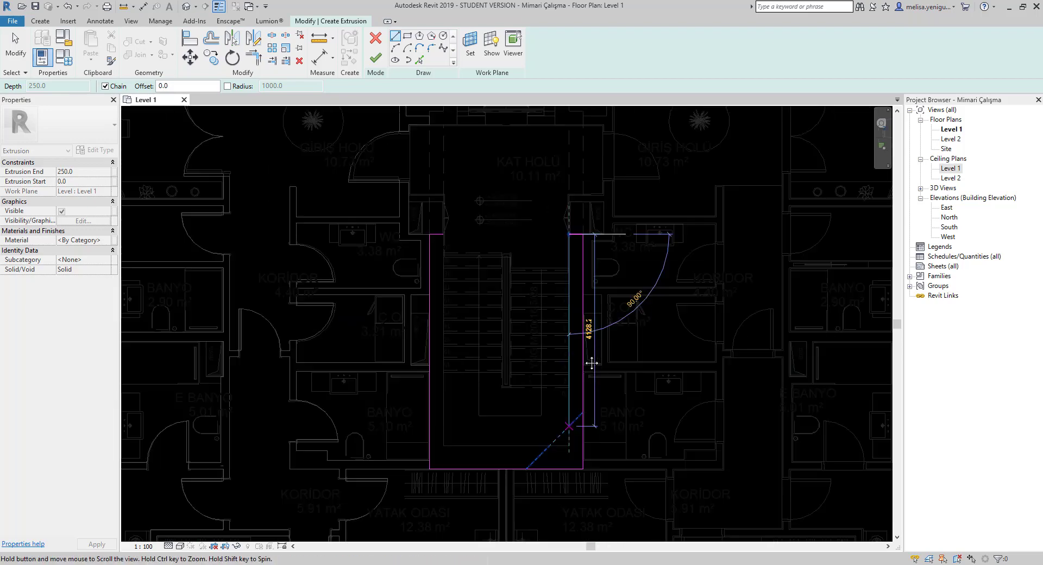
scroll(576, 375, "up", 1)
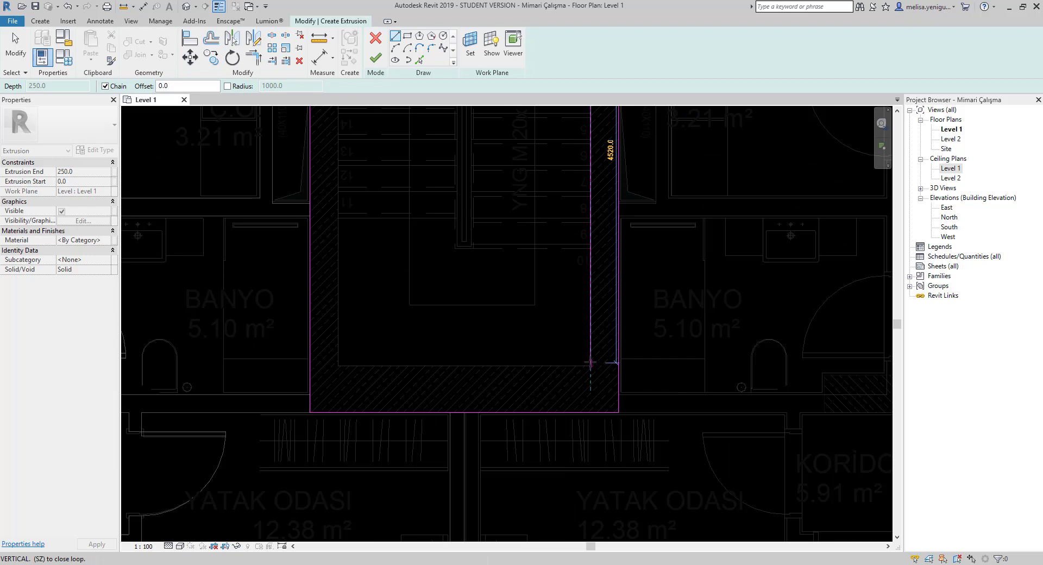
scroll(591, 363, "up", 2)
scroll(592, 361, "up", 2)
scroll(597, 402, "up", 1)
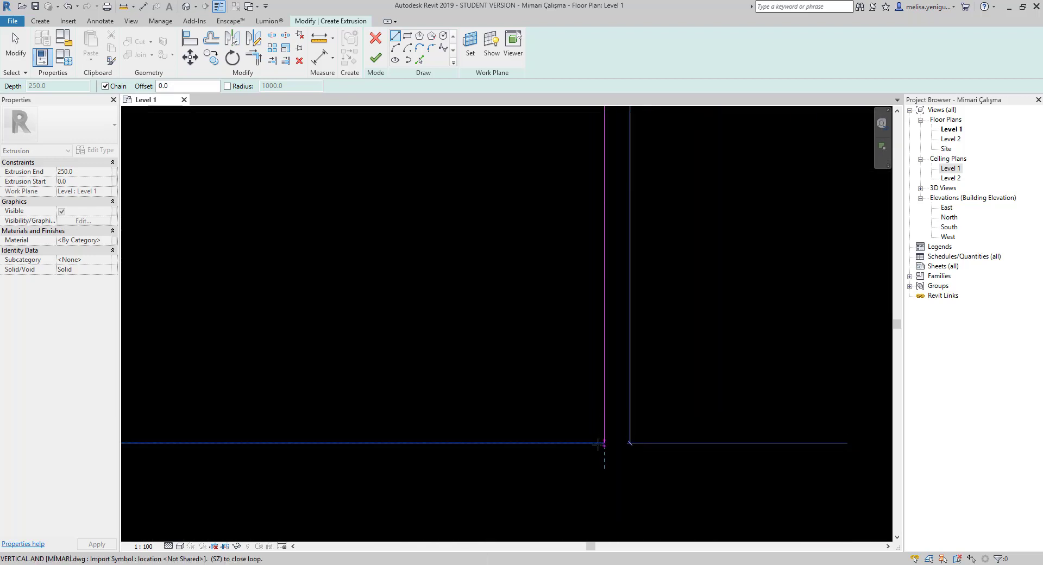
scroll(598, 445, "down", 3)
scroll(326, 400, "up", 2)
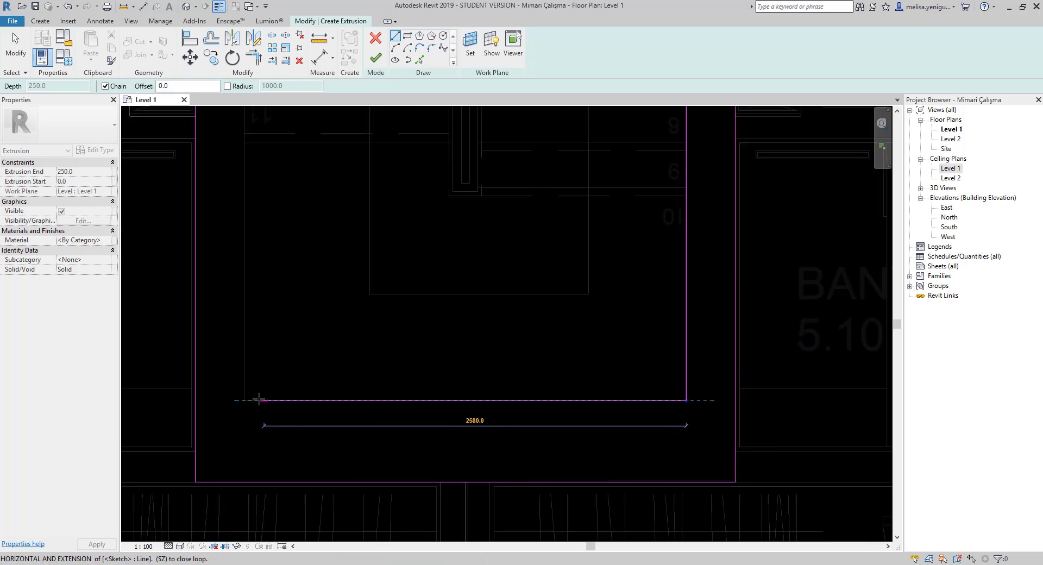
Close the U-shaped outline at the start corner and finish the 250-deep extrusion.
left_click(245, 400)
scroll(305, 163, "down", 2)
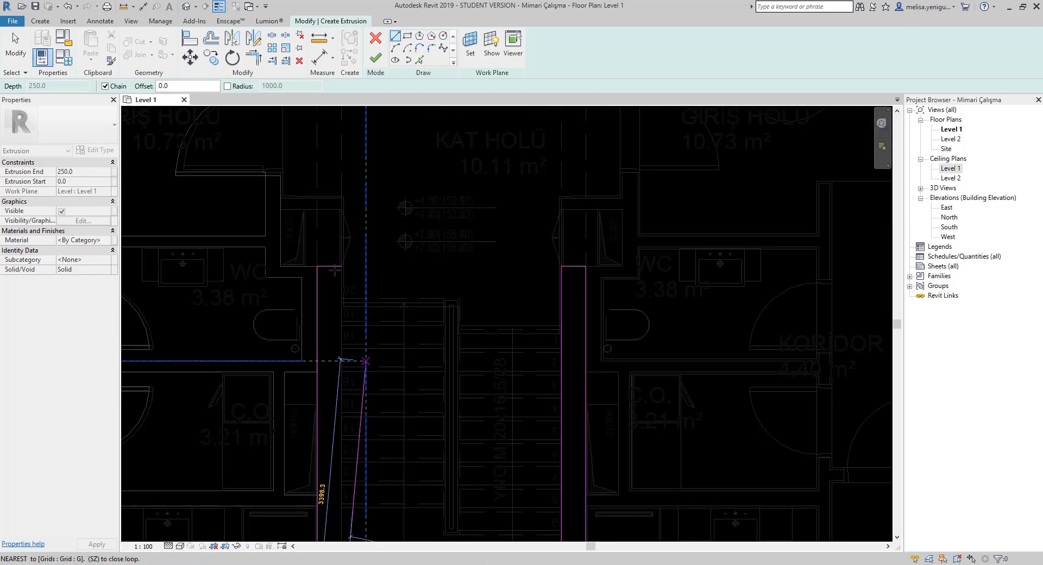
scroll(350, 283, "up", 3)
scroll(349, 283, "up", 2)
left_click(353, 271)
scroll(381, 326, "down", 2)
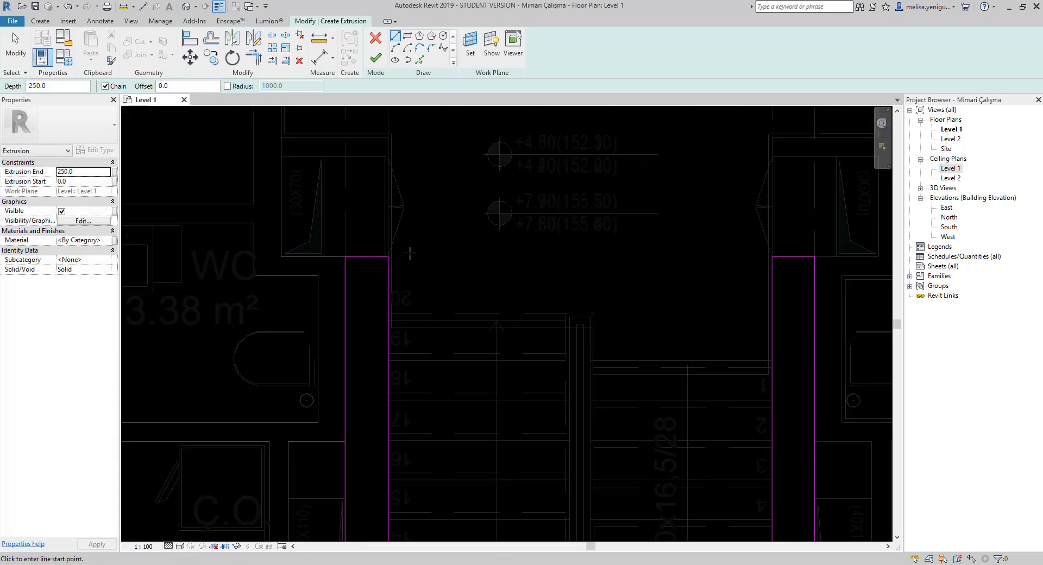
scroll(402, 380, "down", 2)
scroll(402, 434, "down", 2)
scroll(445, 365, "up", 1)
middle_click_drag(445, 365, 483, 345)
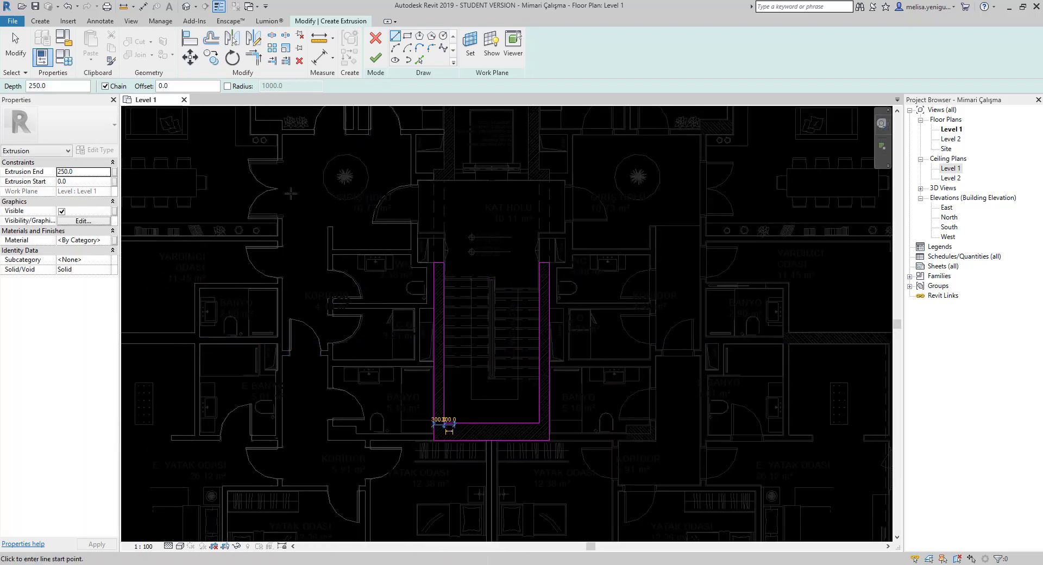
left_click(376, 60)
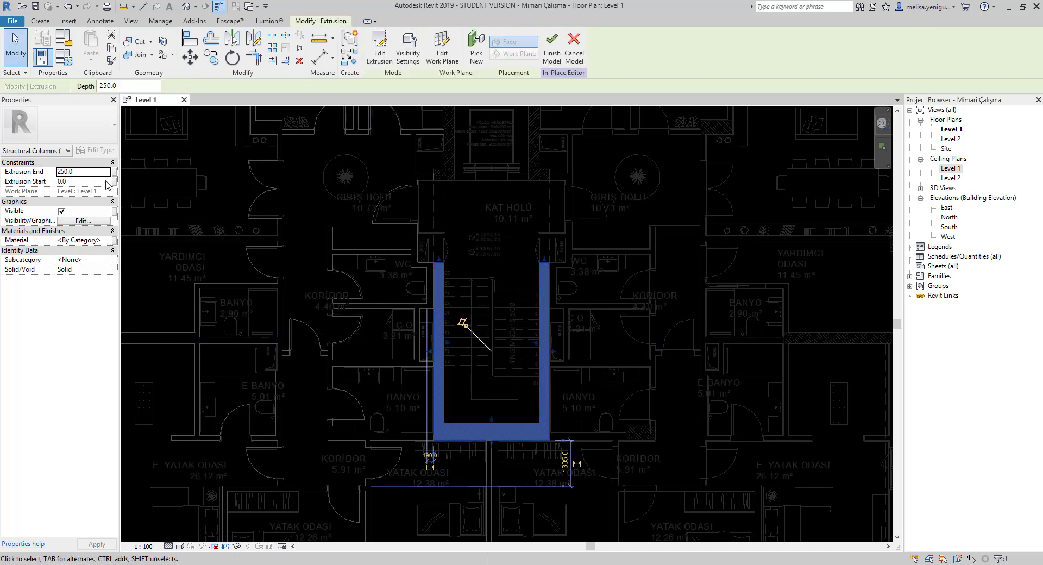
Set the extrusion end height to 4000 and finish the in-place model.
left_click(72, 169)
type("4000")
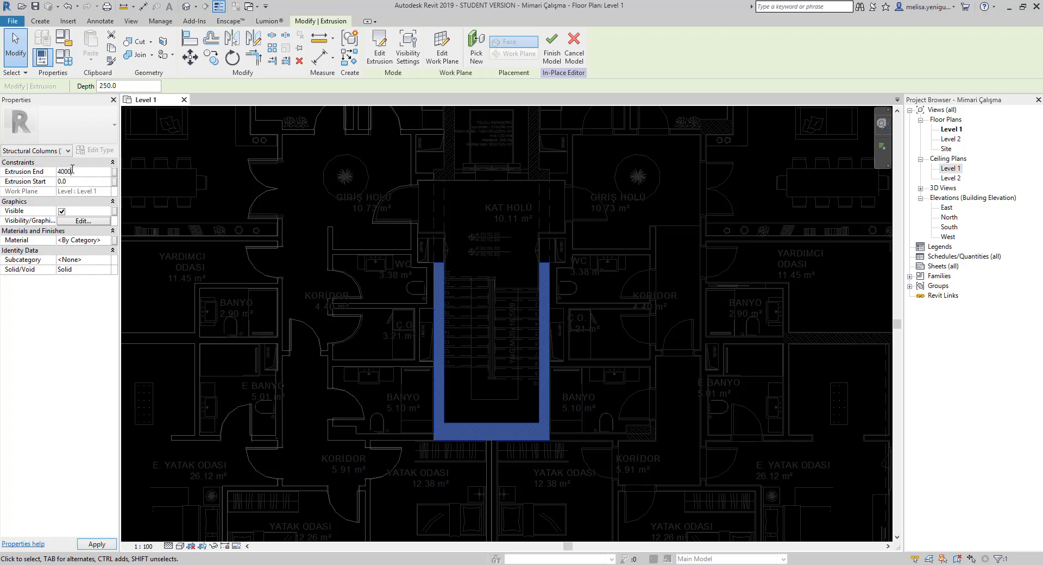
key("Return")
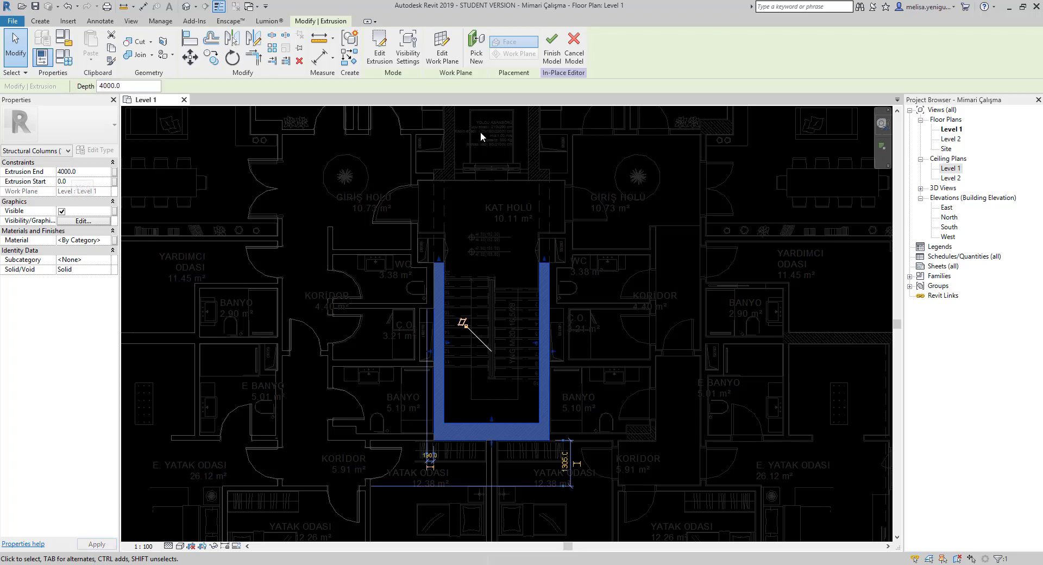
left_click(550, 53)
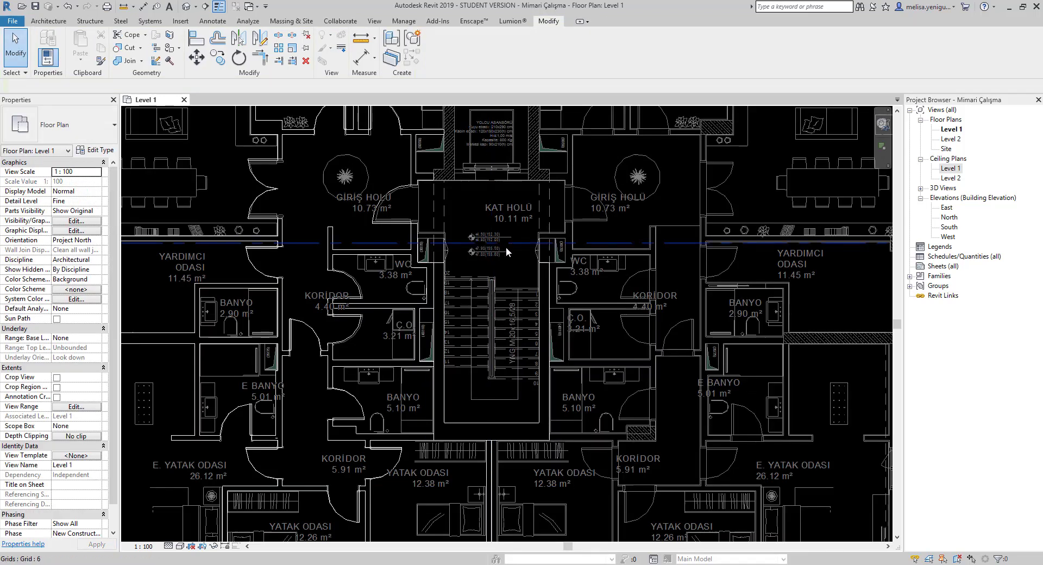
In the 3D view, hide the MIMARI.dwg import by element.
left_click(187, 7)
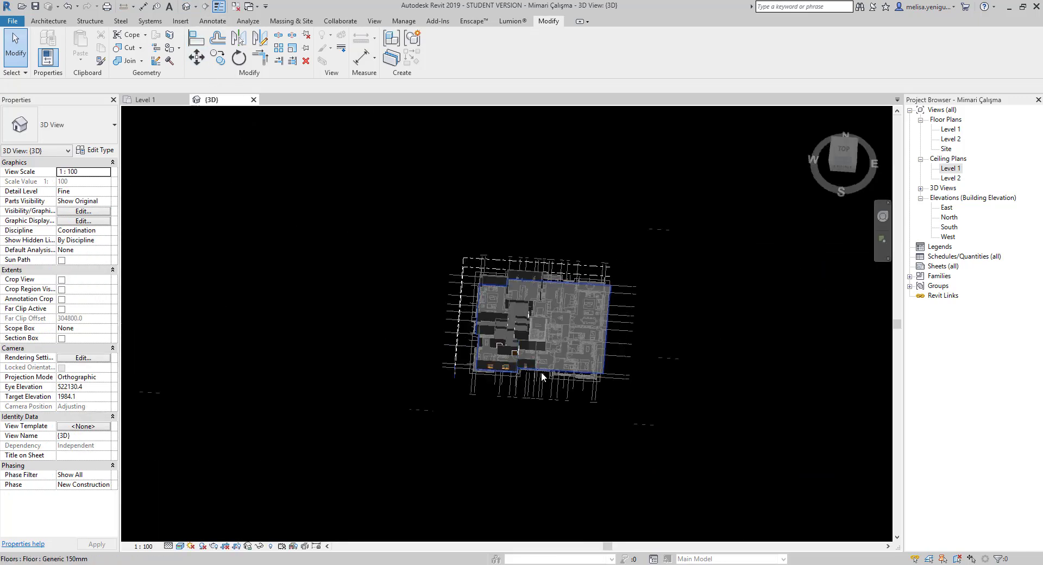
scroll(523, 400, "up", 1)
left_click(517, 413)
right_click(518, 417)
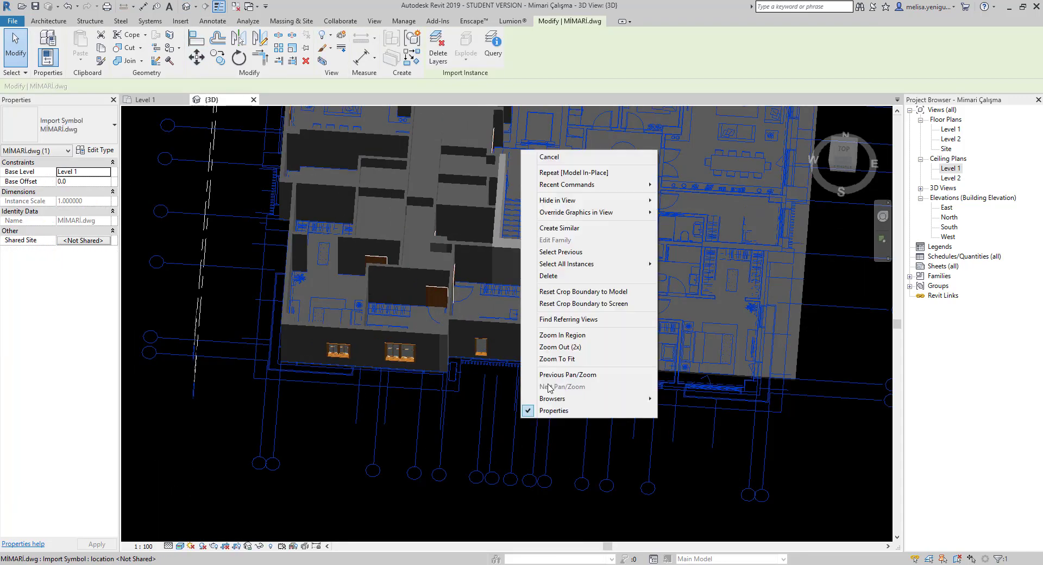
mouse_move(558, 200)
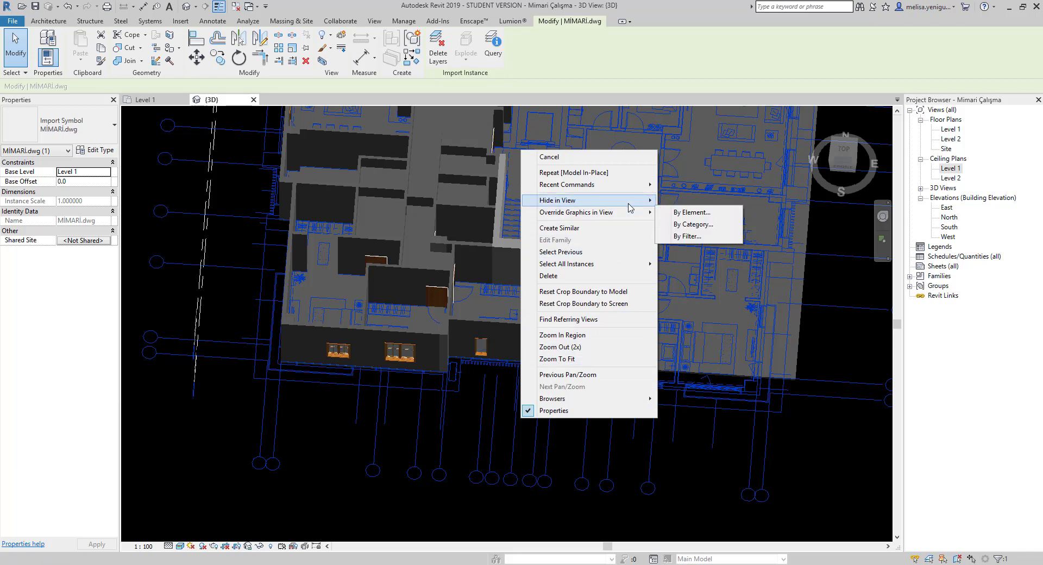
left_click(687, 201)
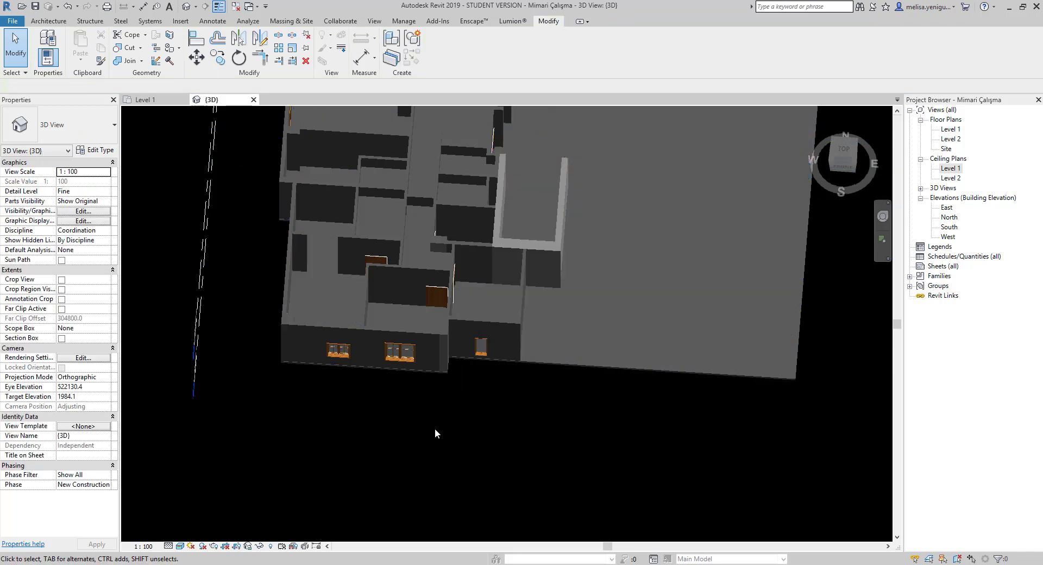
Orbit around the U-shaped PERDE DUVAR 1 column, then return to the Level 1 plan.
left_click(535, 247)
middle_click_drag(527, 319, 276, 206, "shift")
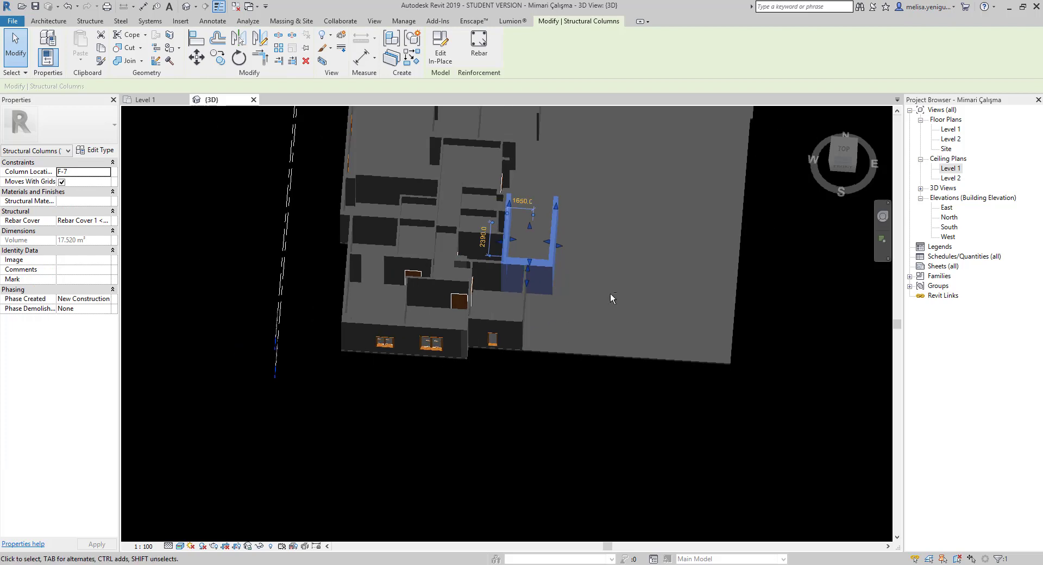
scroll(521, 245, "up", 5)
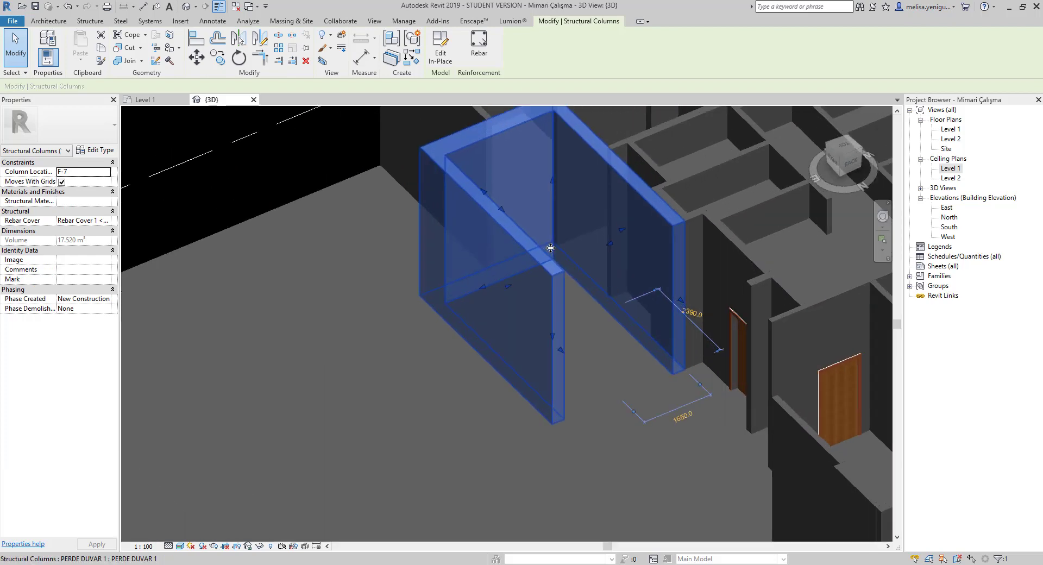
key("Escape")
scroll(524, 205, "down", 4)
scroll(480, 273, "up", 3)
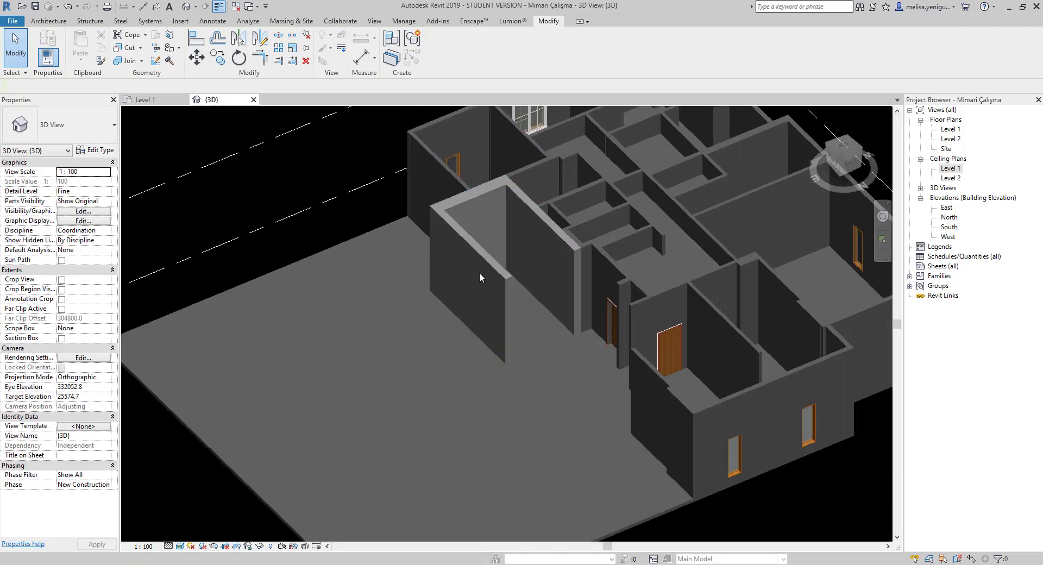
left_click(140, 99)
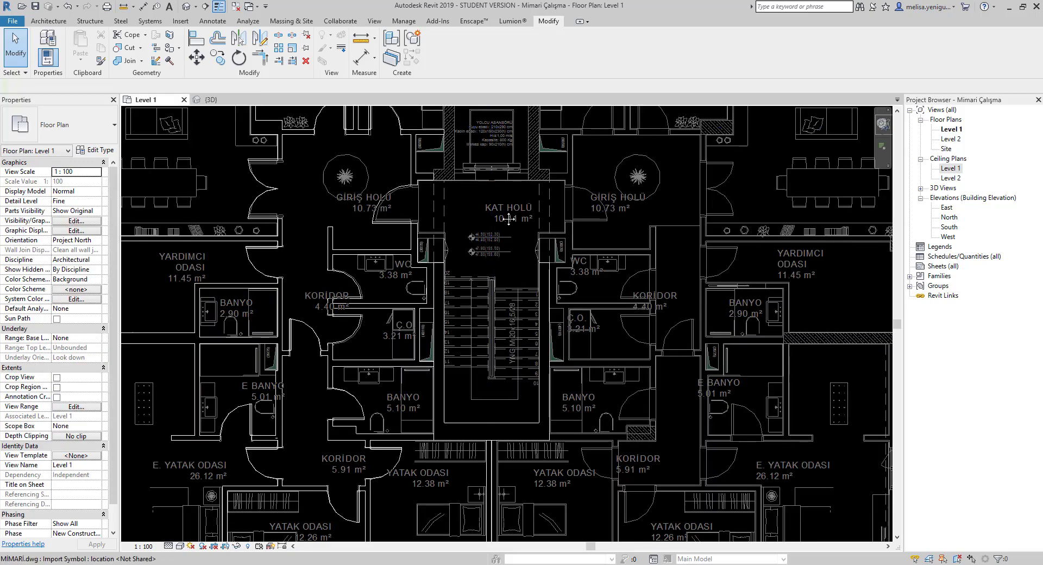
Frame the elevator shaft and create an in-place Structural Columns family named PERDE DUVAR 2.
scroll(492, 239, "up", 2)
middle_click_drag(529, 207, 529, 234)
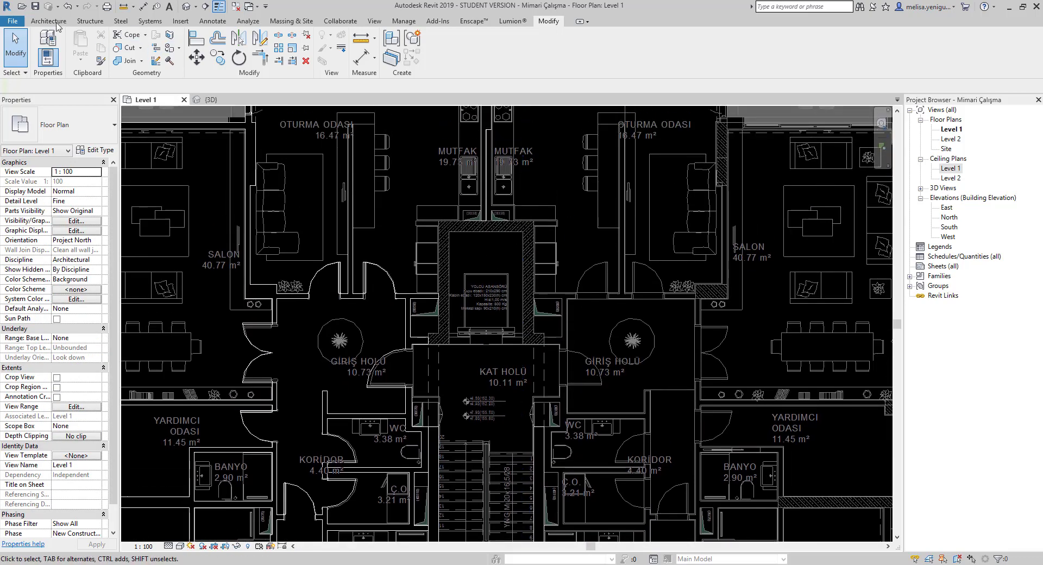
left_click(48, 20)
left_click(128, 57)
left_click(136, 104)
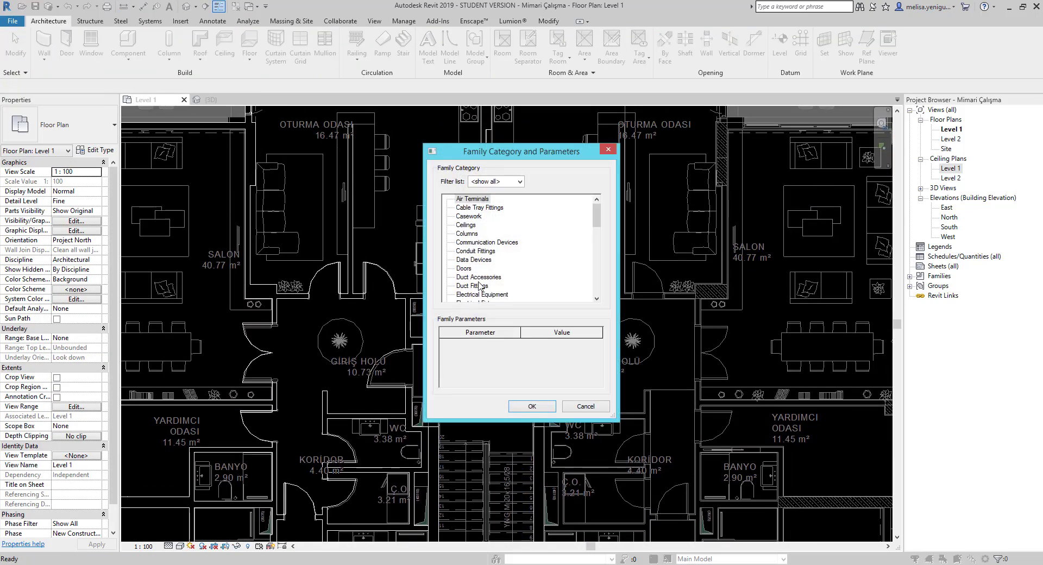
scroll(480, 288, "down", 7)
left_click(480, 285)
scroll(576, 277, "down", 3)
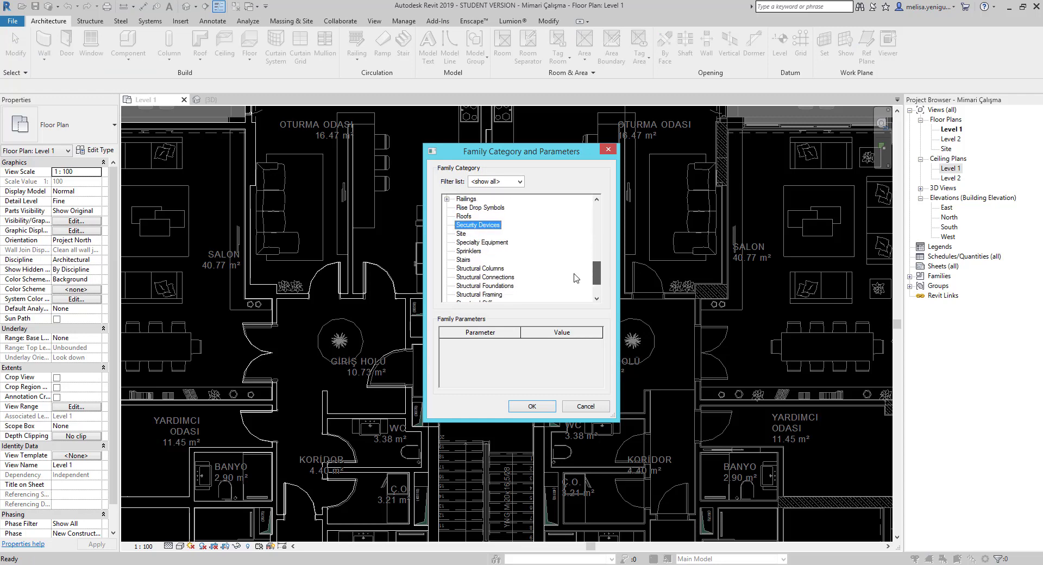
left_click(530, 411)
type("PERDE DUVAR 2")
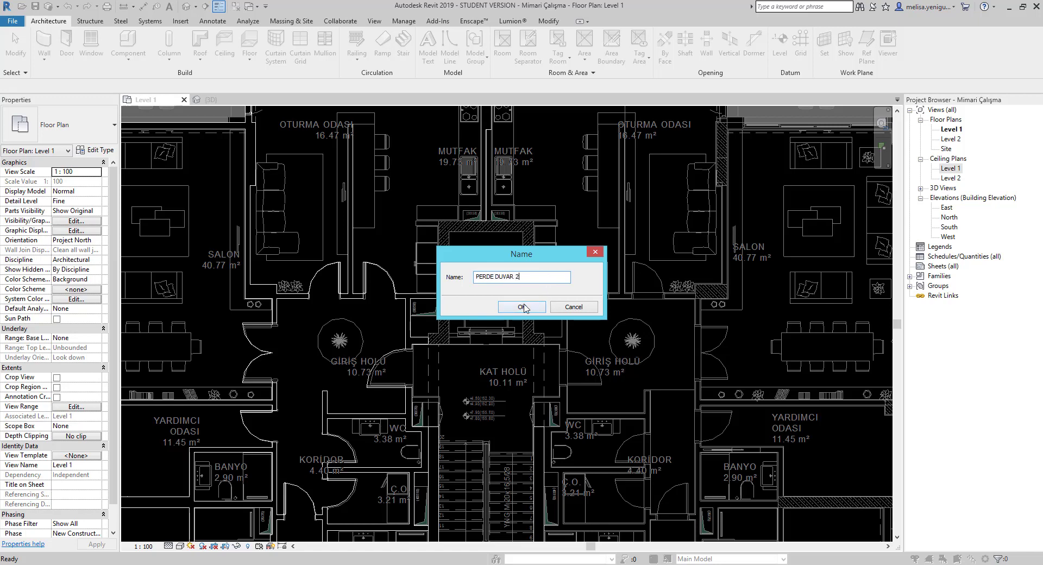
left_click(521, 307)
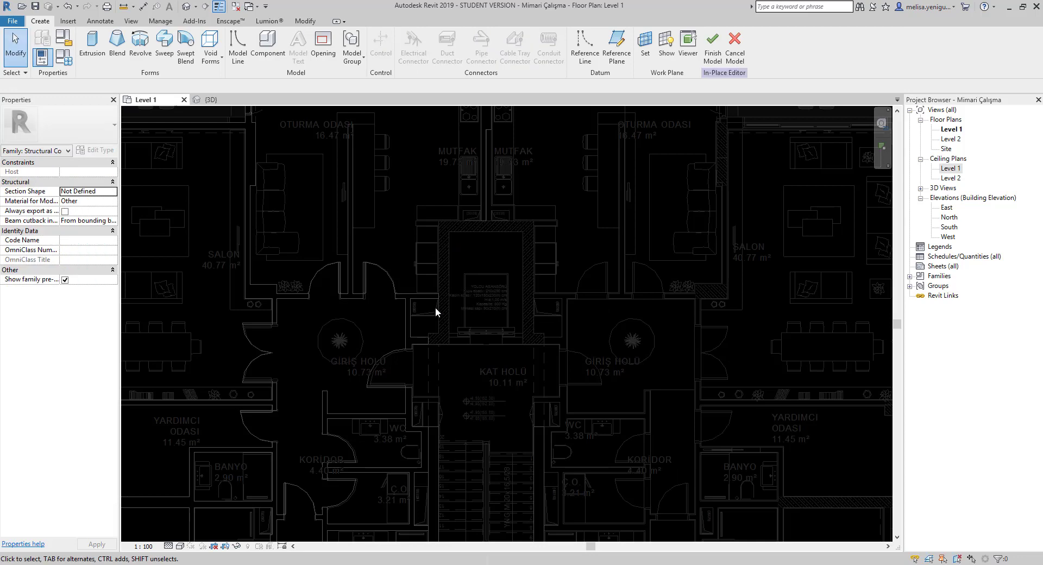
Start an extrusion and sketch the outer edges around the elevator shaft.
left_click(90, 44)
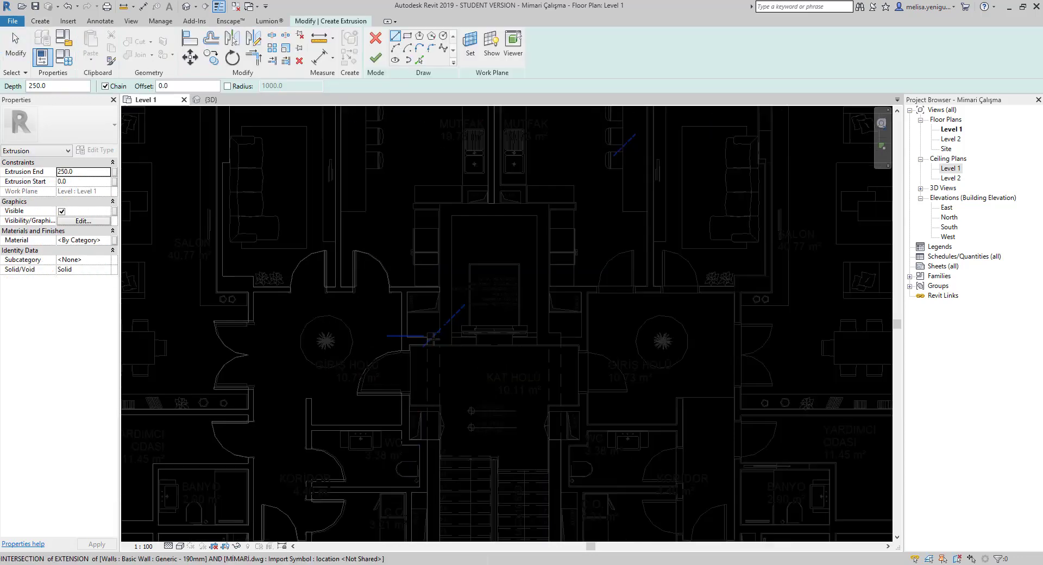
scroll(382, 276, "up", 10)
left_click(382, 276)
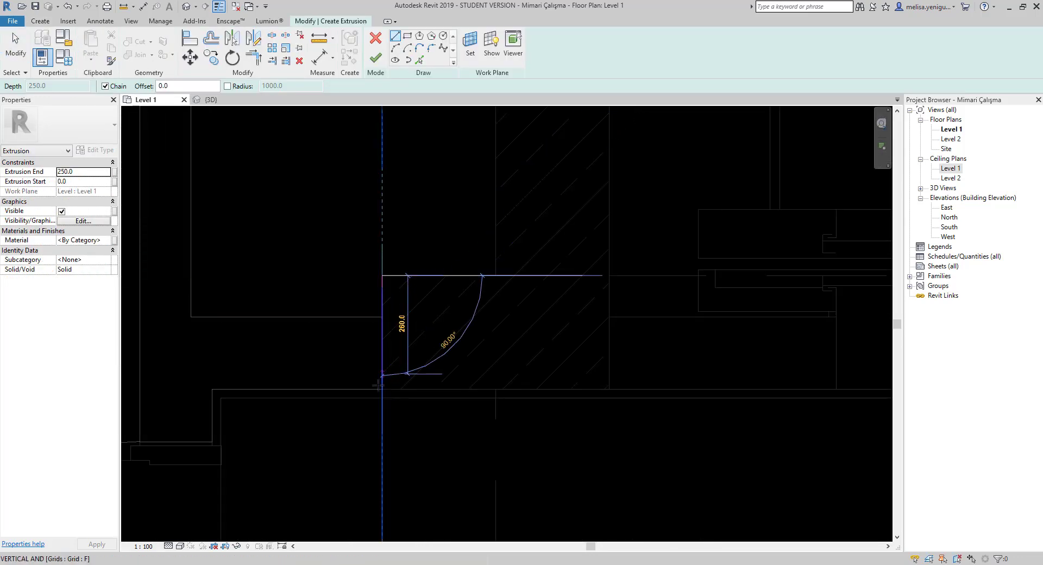
left_click(382, 389)
left_click(603, 389)
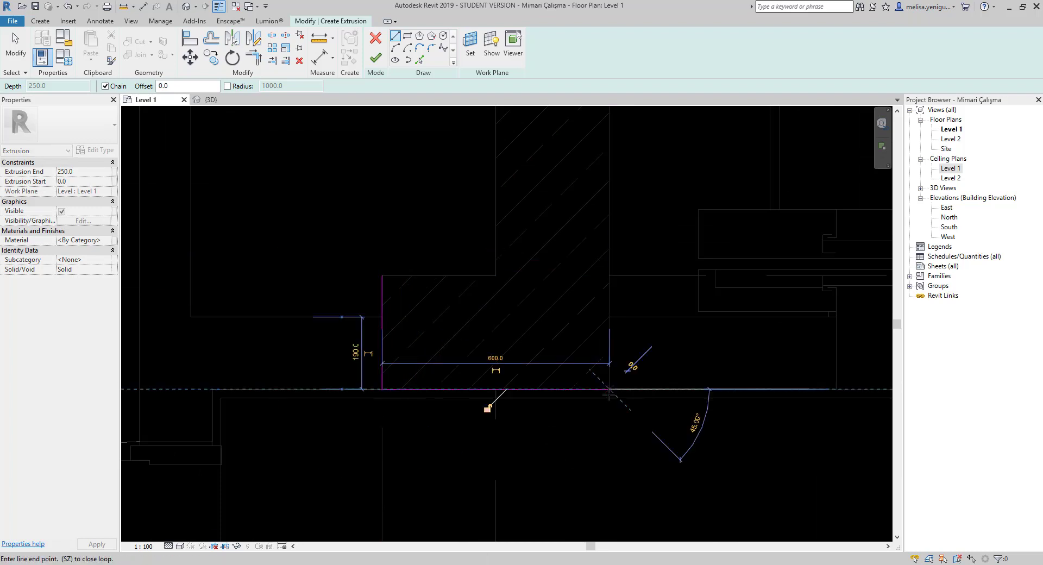
scroll(489, 407, "down", 3)
scroll(544, 430, "down", 2)
left_click(563, 131)
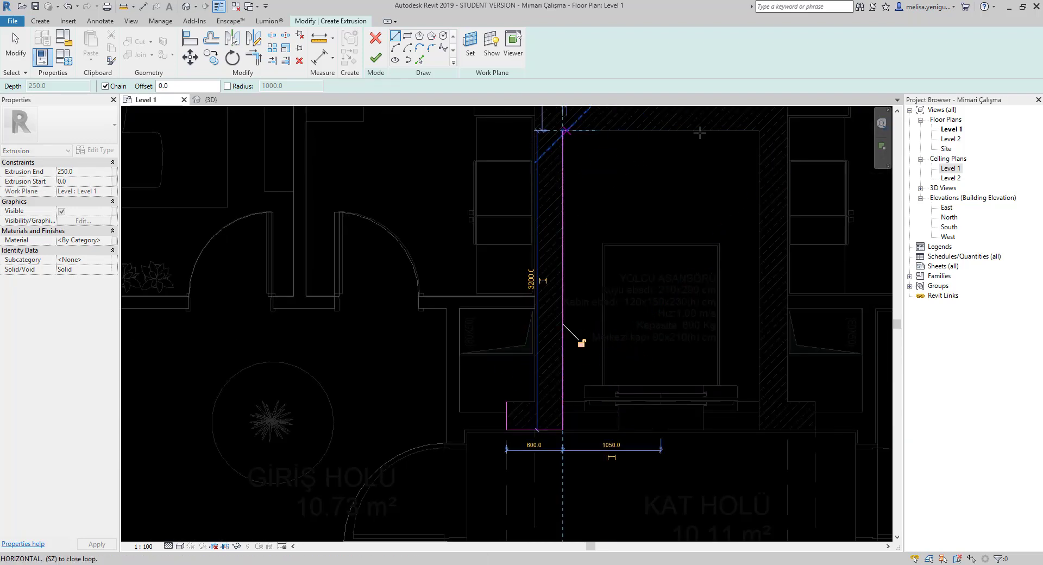
left_click(759, 130)
left_click(759, 432)
Add the 600 bottom edge, 320 edge and inner edges along the shaft walls.
scroll(758, 434, "up", 3)
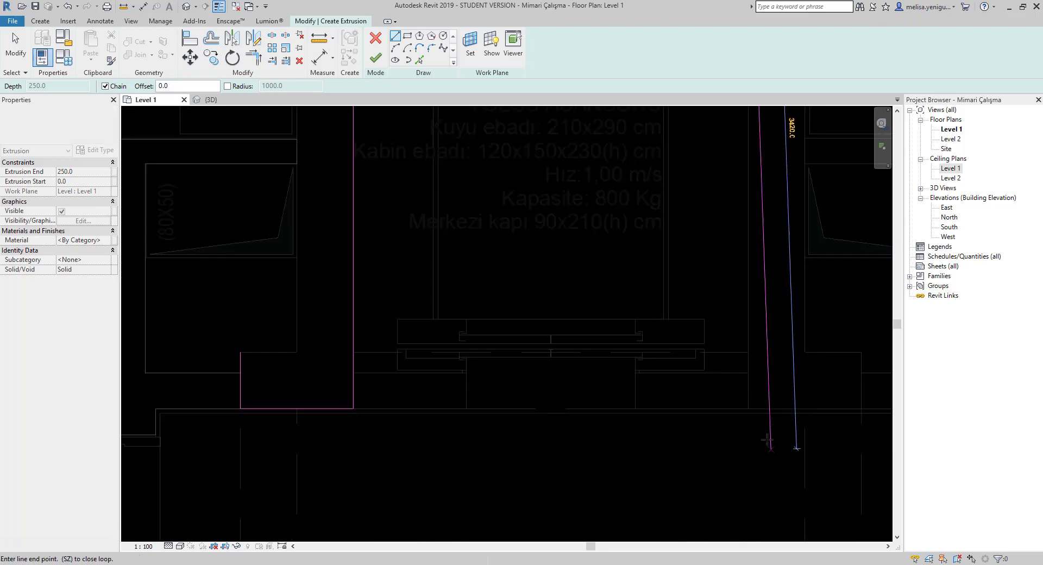
scroll(758, 434, "up", 2)
scroll(619, 388, "down", 1)
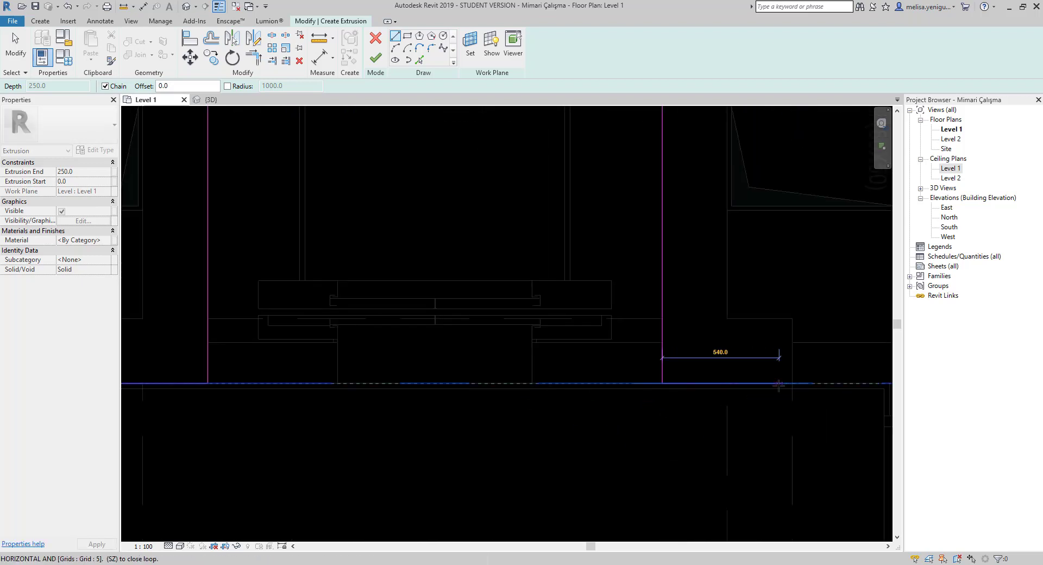
left_click(793, 384)
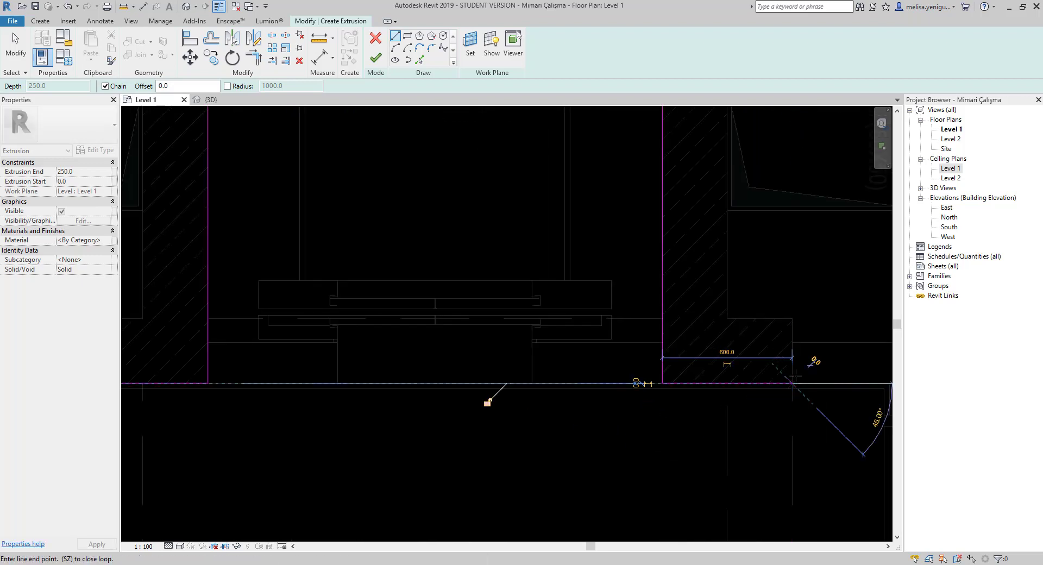
left_click(793, 318)
left_click(724, 318)
scroll(707, 304, "down", 2)
scroll(703, 296, "down", 2)
scroll(696, 294, "down", 1)
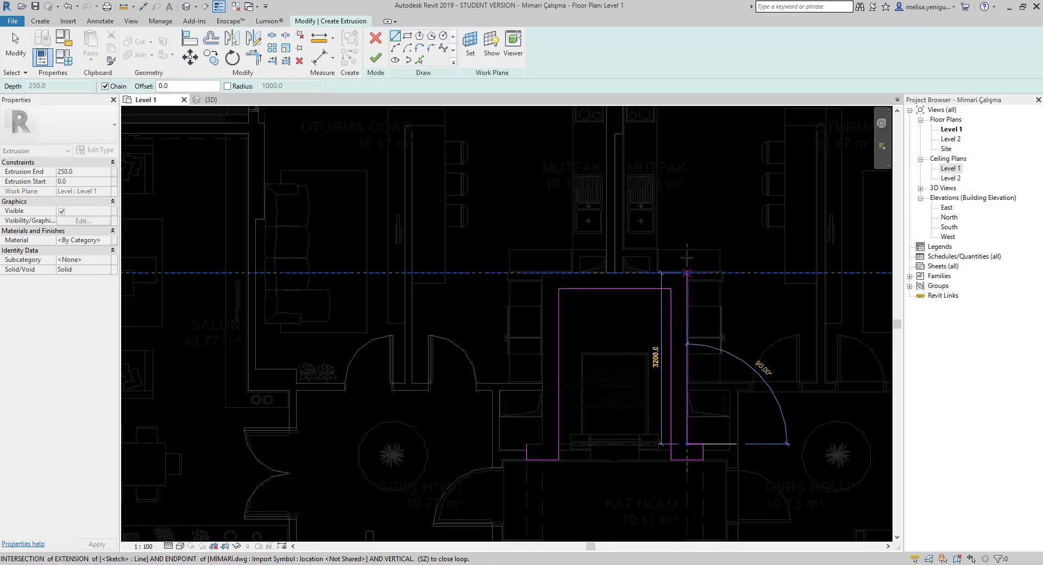
scroll(688, 297, "up", 4)
scroll(687, 297, "up", 4)
left_click(690, 233)
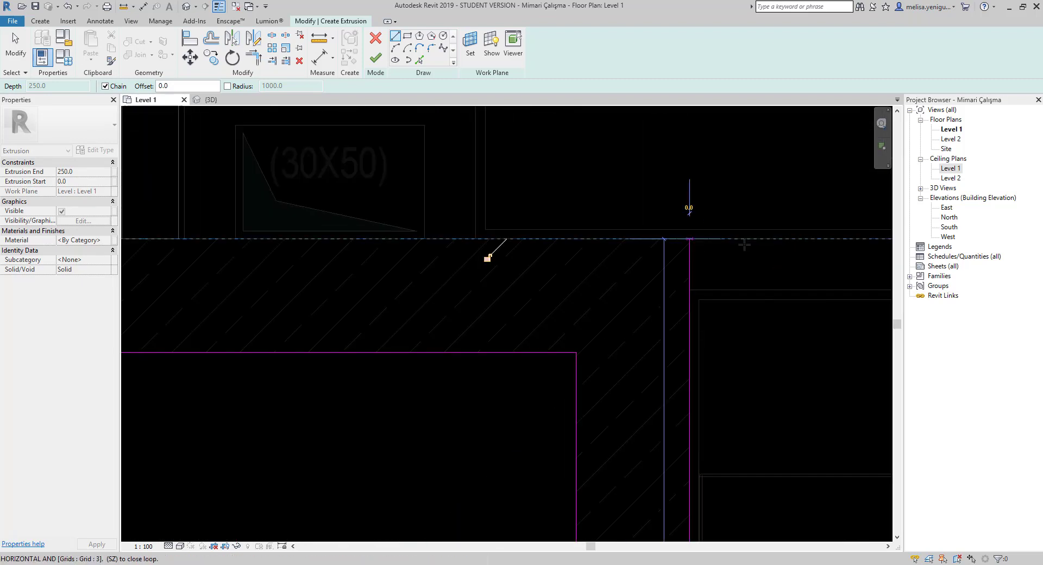
scroll(376, 231, "down", 3)
scroll(250, 256, "up", 3)
scroll(337, 247, "up", 2)
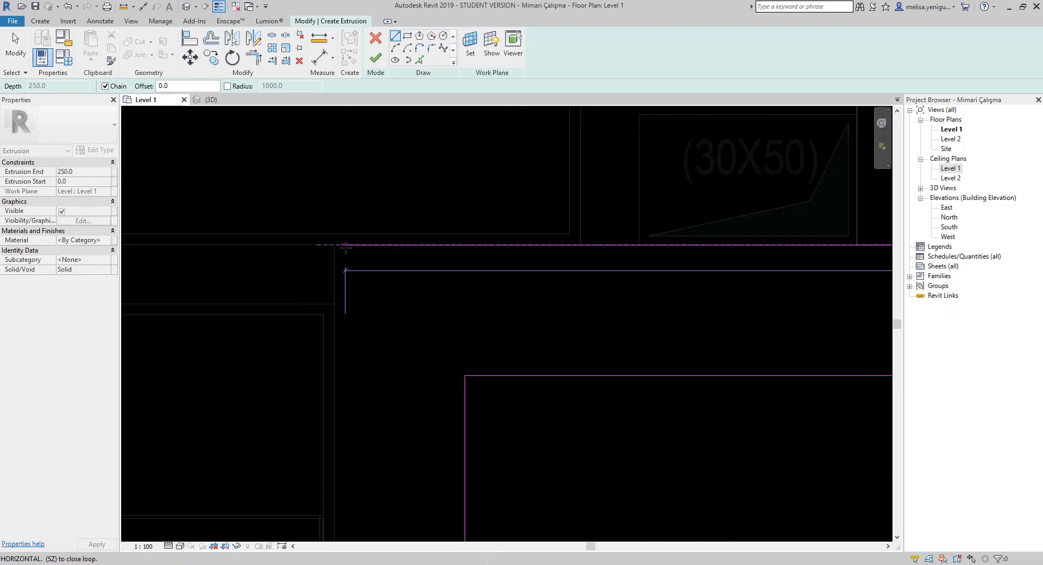
left_click(335, 245)
Add the inner lower-corner and 240 closing edges, then finish the 250-deep extrusion.
scroll(381, 228, "down", 3)
scroll(451, 277, "down", 2)
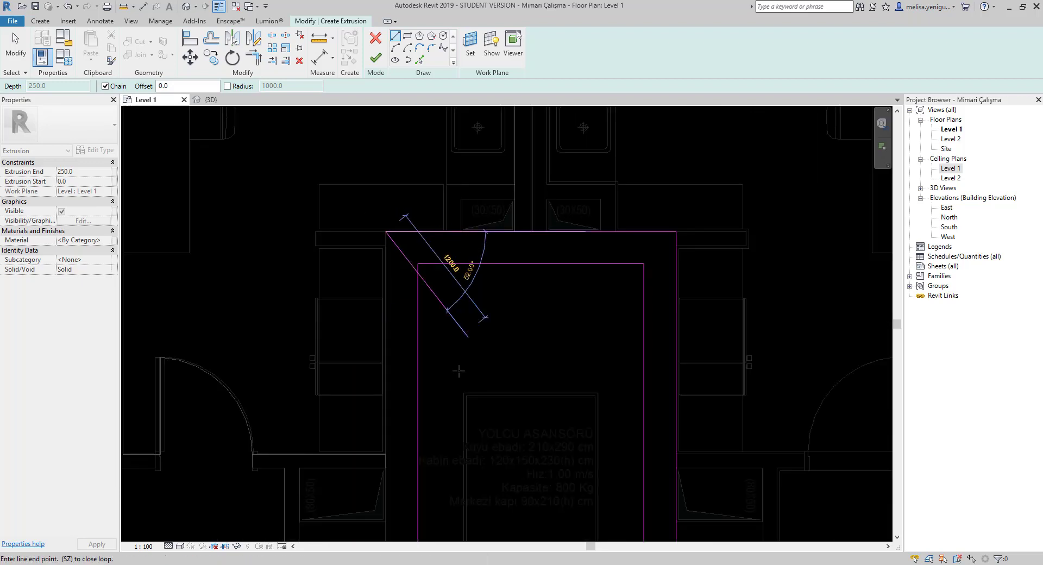
middle_click_drag(443, 373, 562, 295)
scroll(559, 293, "up", 2)
scroll(560, 293, "up", 2)
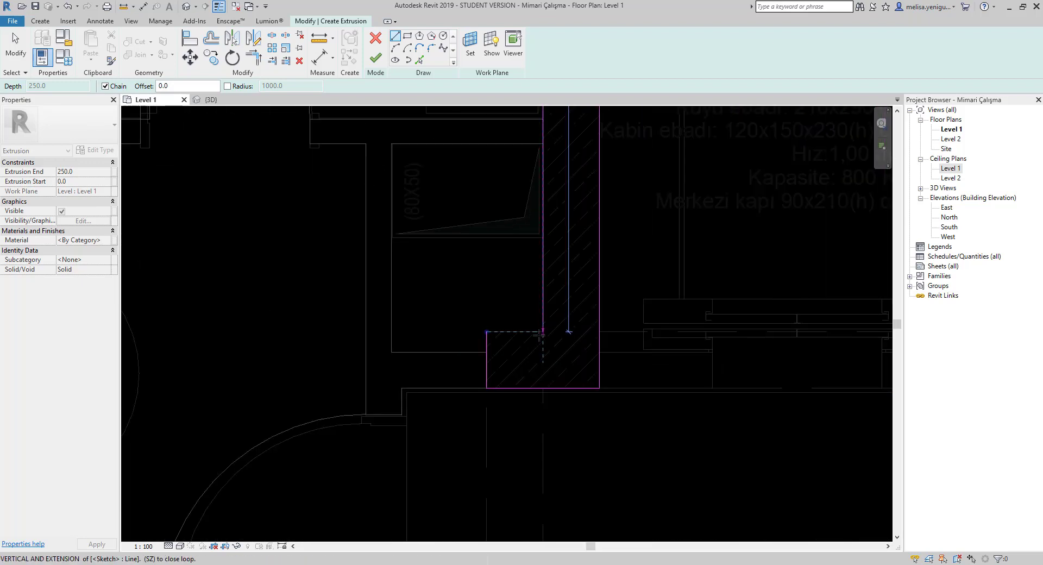
left_click(543, 332)
left_click(489, 333)
scroll(478, 337, "down", 3)
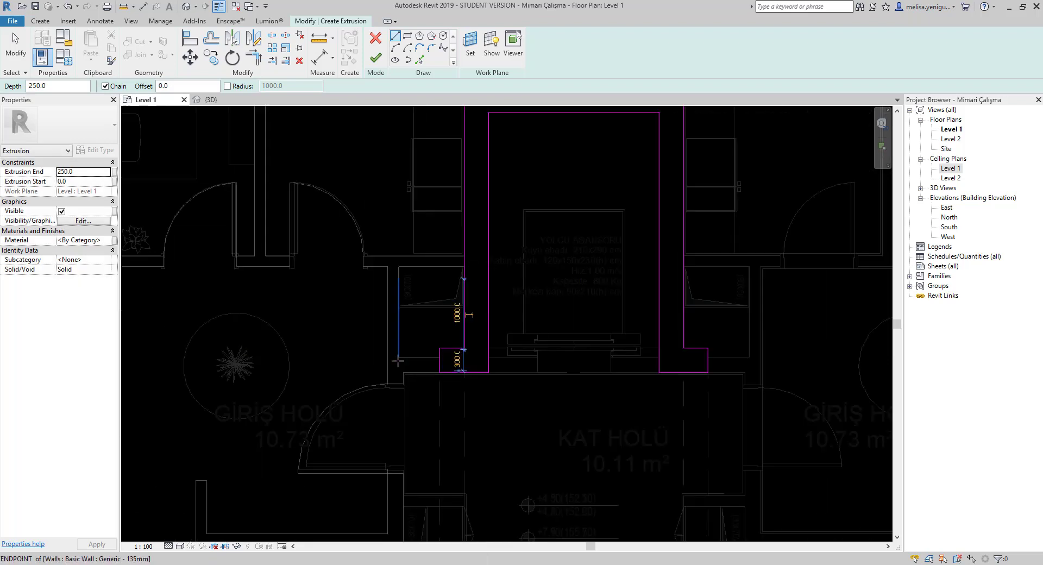
scroll(478, 337, "down", 2)
left_click(377, 58)
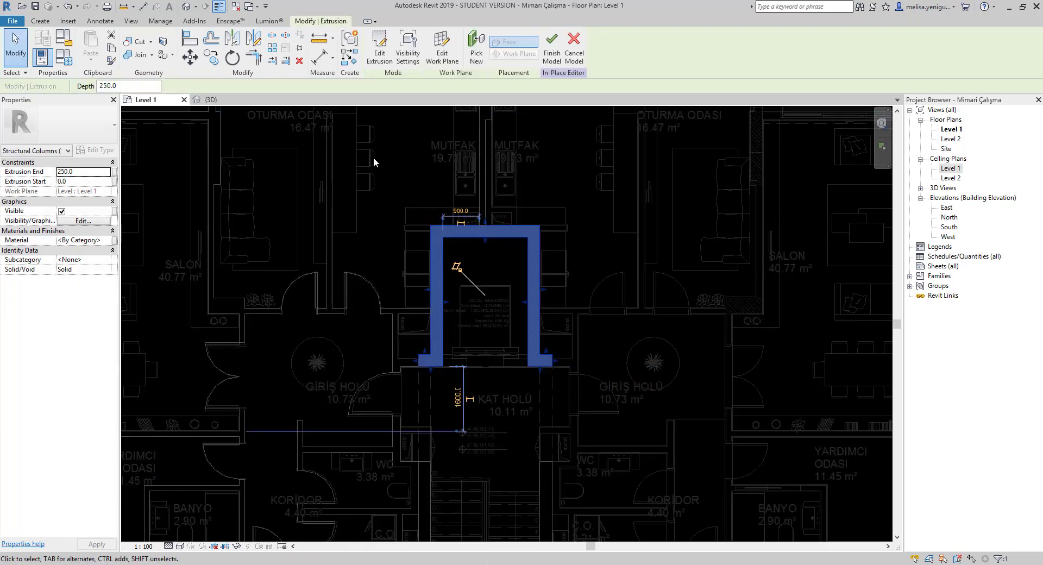
Give the PERDE DUVAR 2 extrusion a 4000 end height and switch to the 3D view.
left_click(84, 171)
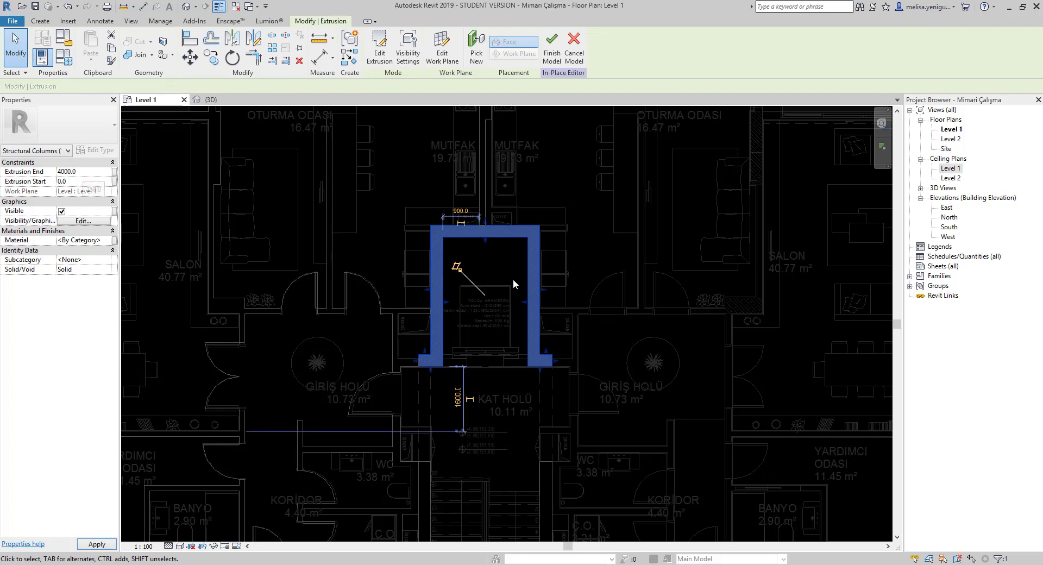
left_click(206, 100)
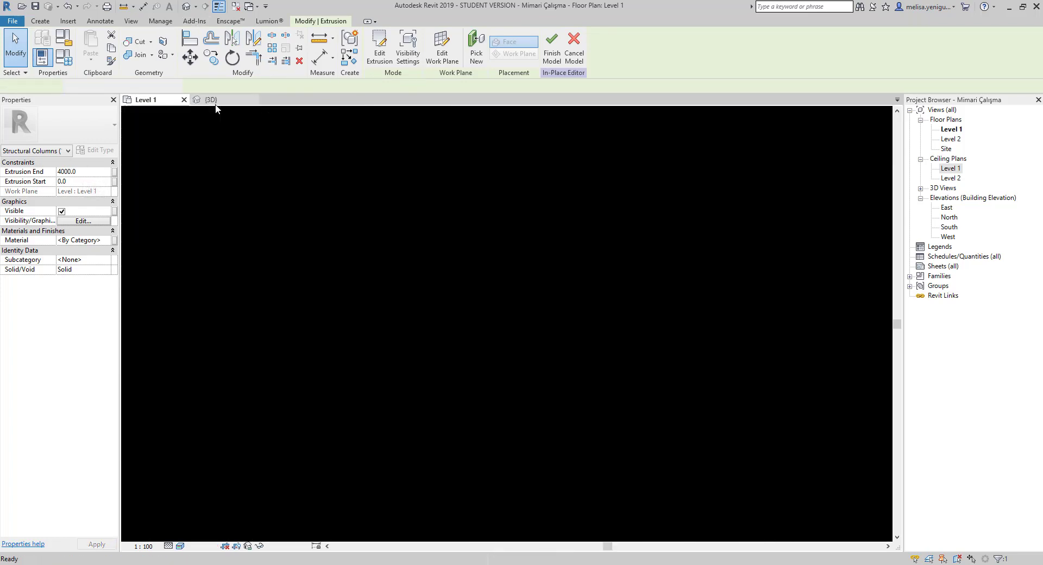
left_click(518, 308)
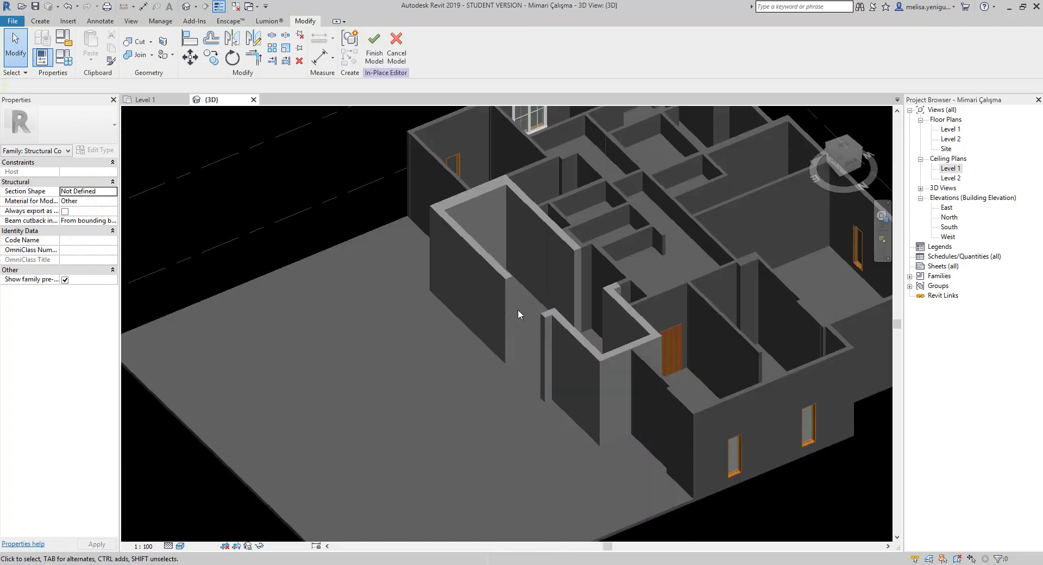
scroll(522, 326, "down", 2)
Select and orbit around the new elevator-shaft wall to check it.
left_click(558, 331)
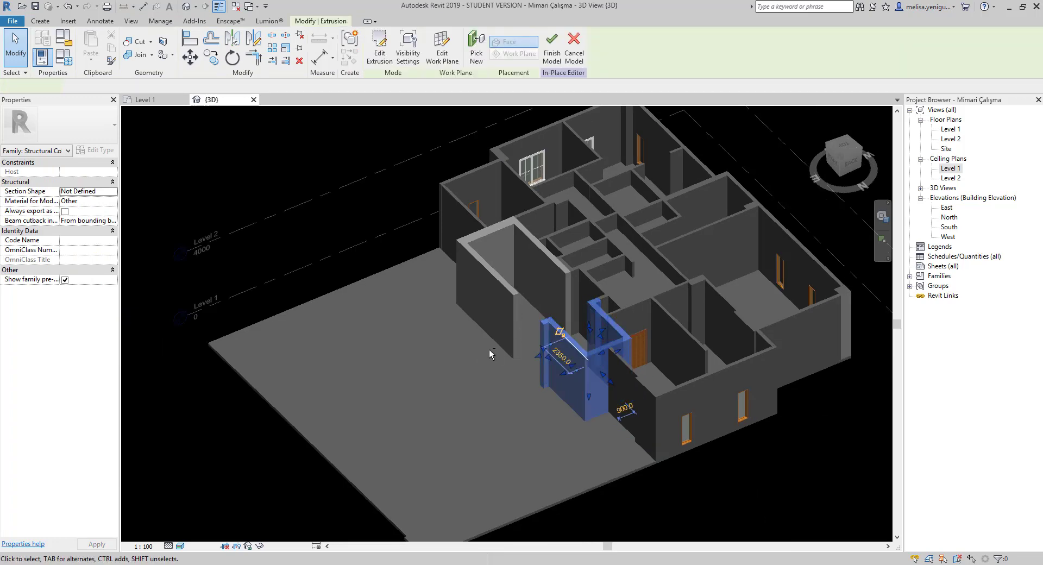
middle_click_drag(489, 350, 729, 246, "shift")
key("Escape")
scroll(532, 387, "up", 3)
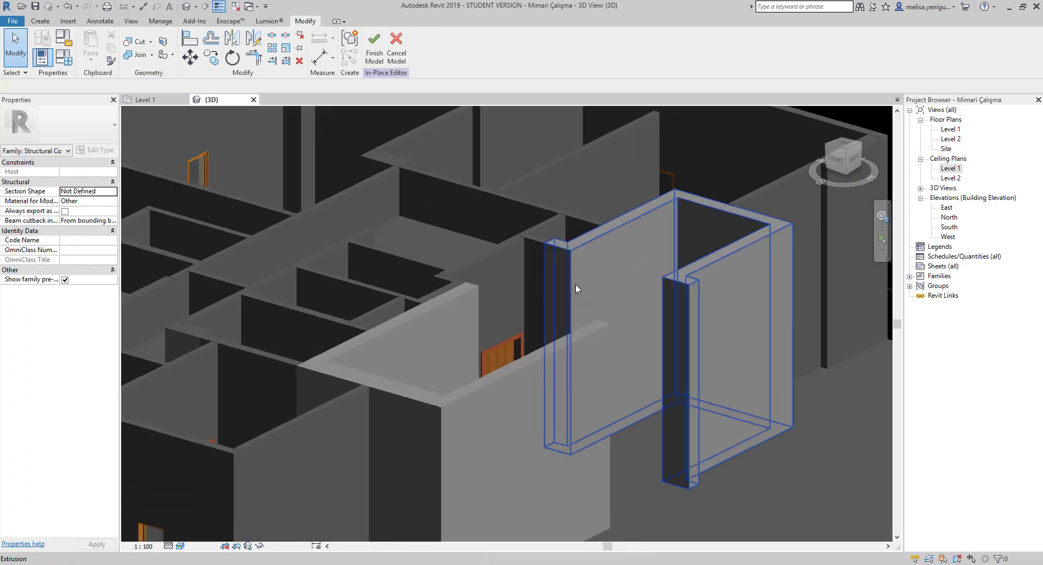
scroll(571, 271, "up", 2)
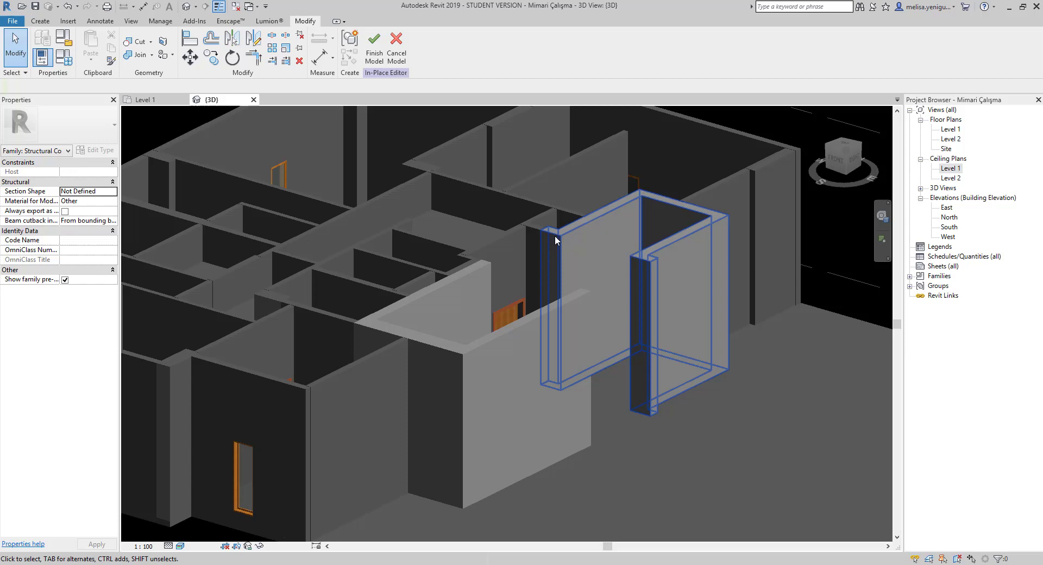
left_click(555, 236)
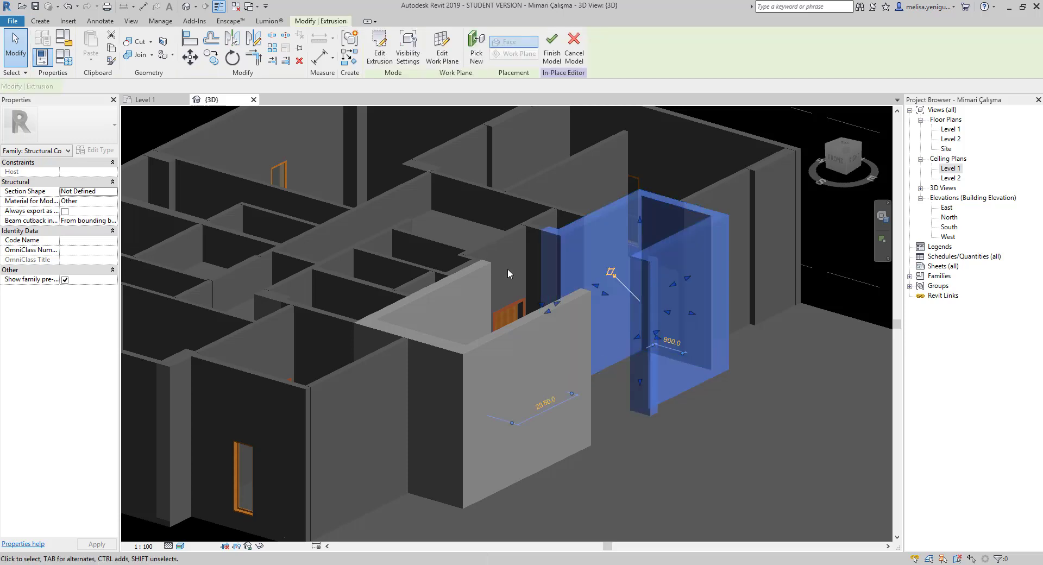
scroll(507, 268, "down", 3)
Orbit to view the whole building, then close the 3D view back to Level 1.
mouse_move(508, 268)
middle_mouse_down("shift")
mouse_move(452, 231)
mouse_move(407, 366)
middle_mouse_up("shift")
scroll(407, 365, "up", 2)
scroll(422, 244, "up", 2)
middle_click_drag(421, 245, 488, 145, "shift")
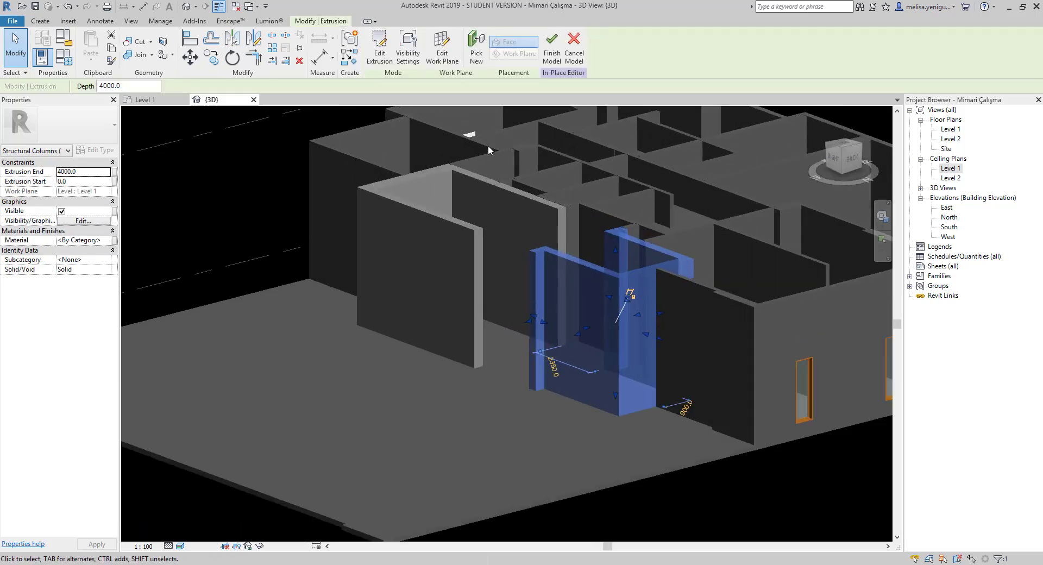
scroll(530, 165, "up", 2)
scroll(471, 272, "down", 3)
mouse_move(471, 271)
middle_mouse_down("shift")
mouse_move(553, 256)
mouse_move(478, 294)
mouse_move(450, 291)
mouse_move(433, 333)
mouse_move(499, 390)
mouse_move(654, 365)
mouse_move(647, 398)
mouse_move(818, 345)
mouse_move(796, 388)
mouse_move(728, 431)
mouse_move(289, 117)
middle_mouse_up("shift")
left_click(254, 100)
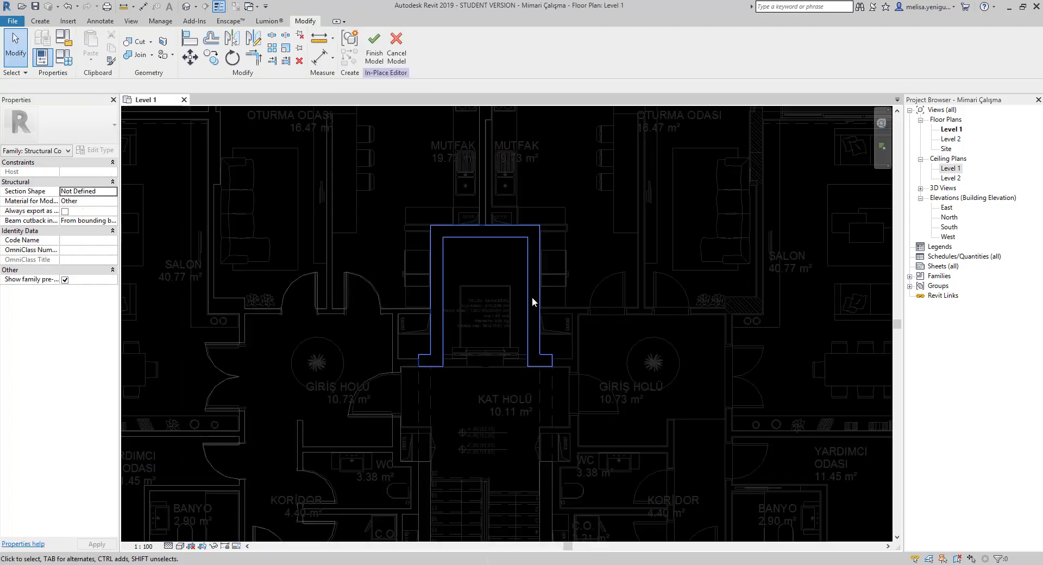
Zoom out to the whole Level 1 plan and bring up the Architecture ribbon tools.
middle_click_drag(509, 407, 485, 325)
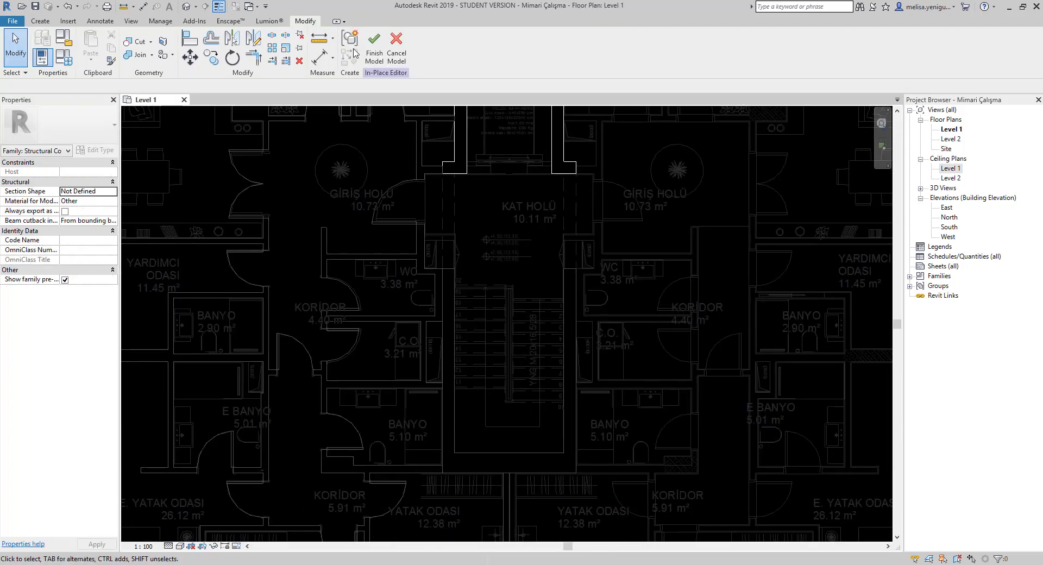
scroll(543, 288, "down", 1)
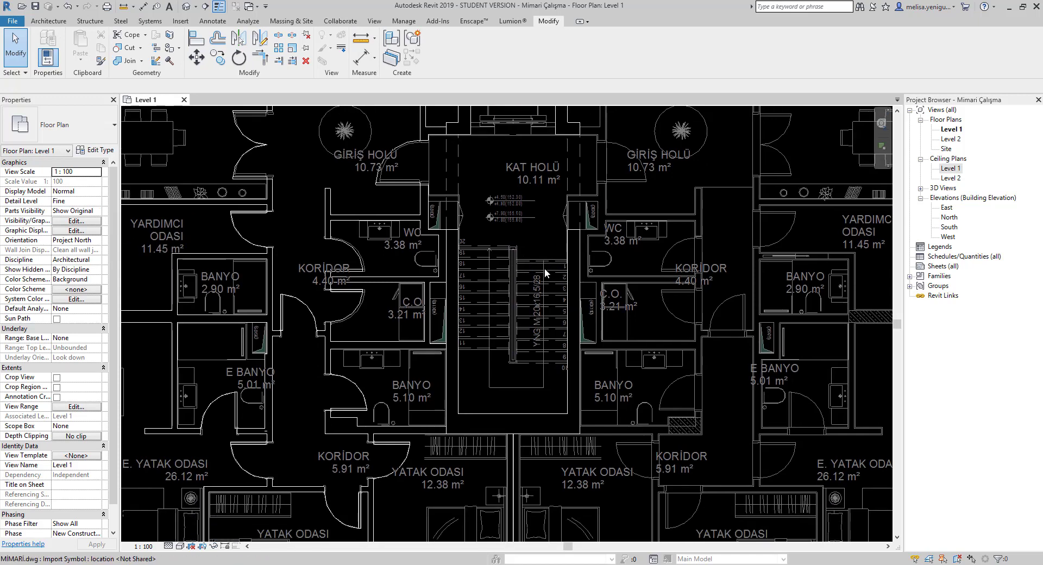
scroll(538, 280, "up", 3)
scroll(409, 317, "down", 3)
scroll(408, 317, "down", 3)
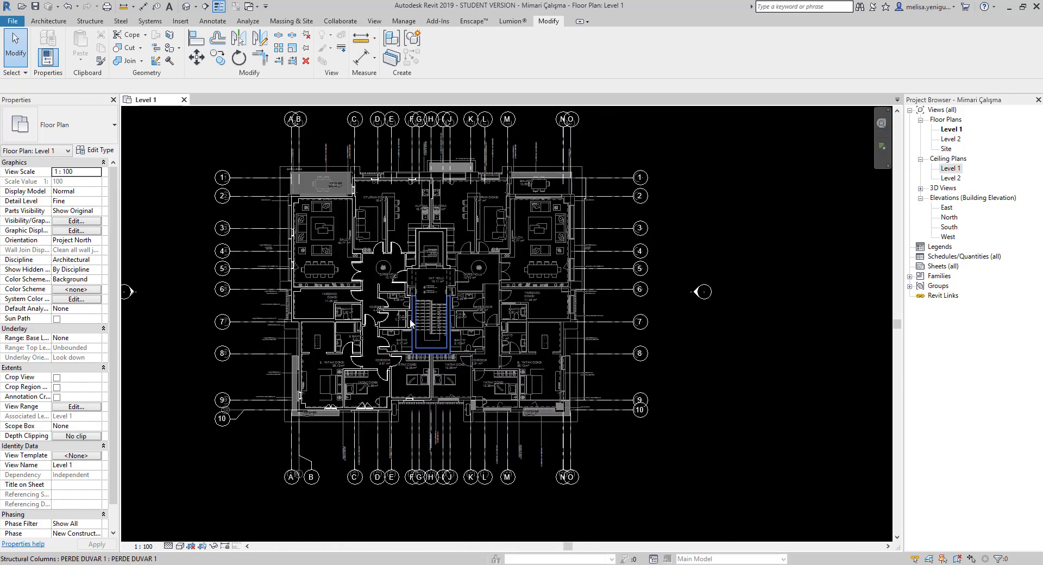
scroll(435, 299, "down", 2)
scroll(487, 267, "up", 1)
scroll(540, 294, "up", 1)
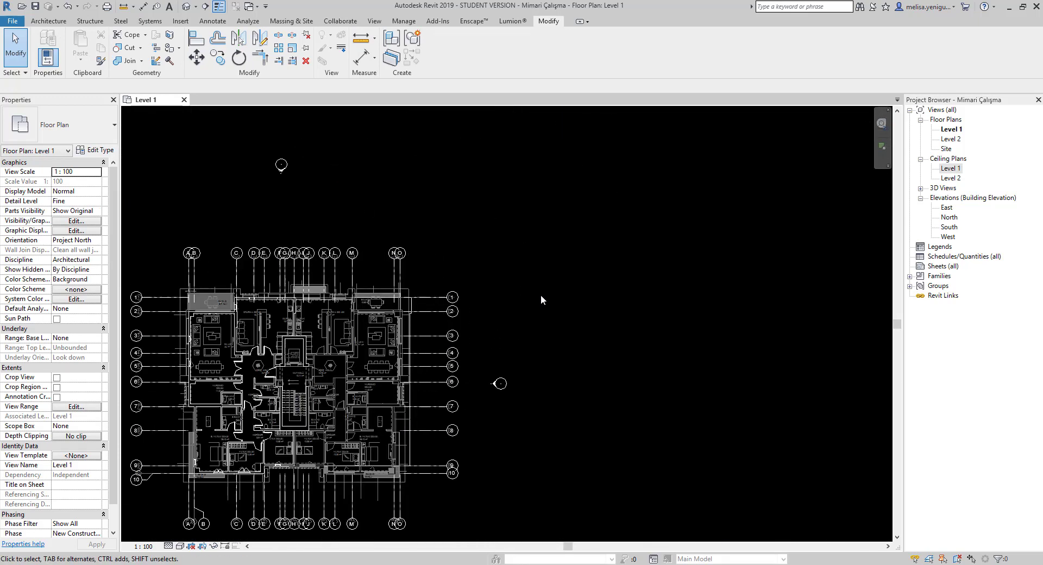
left_click(50, 21)
middle_click_drag(544, 321, 543, 300)
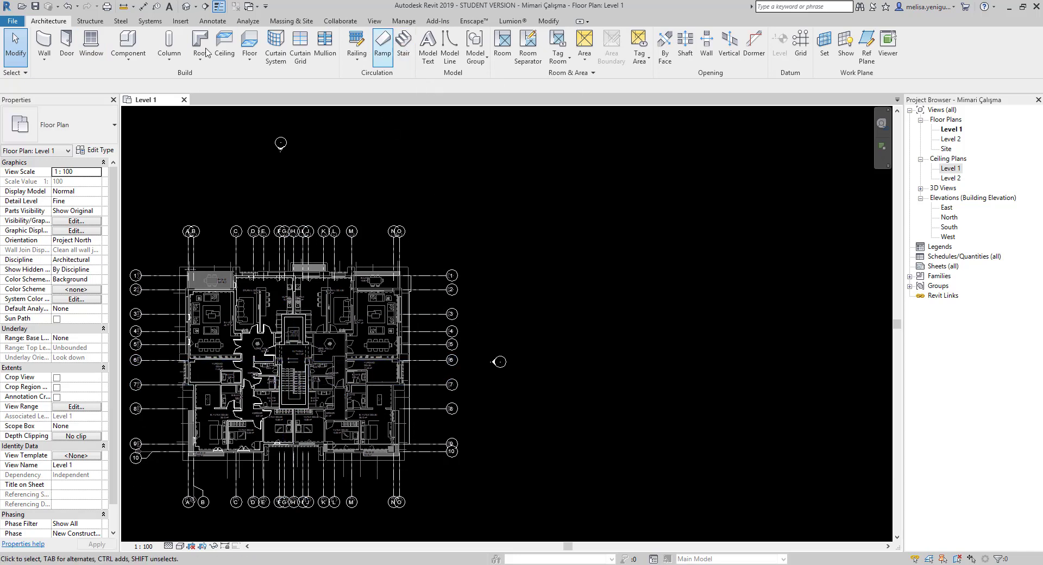
Start an Assembled Stair (190mm max riser, 250mm going), reviewing its Stair Calculator without changes.
left_click(403, 55)
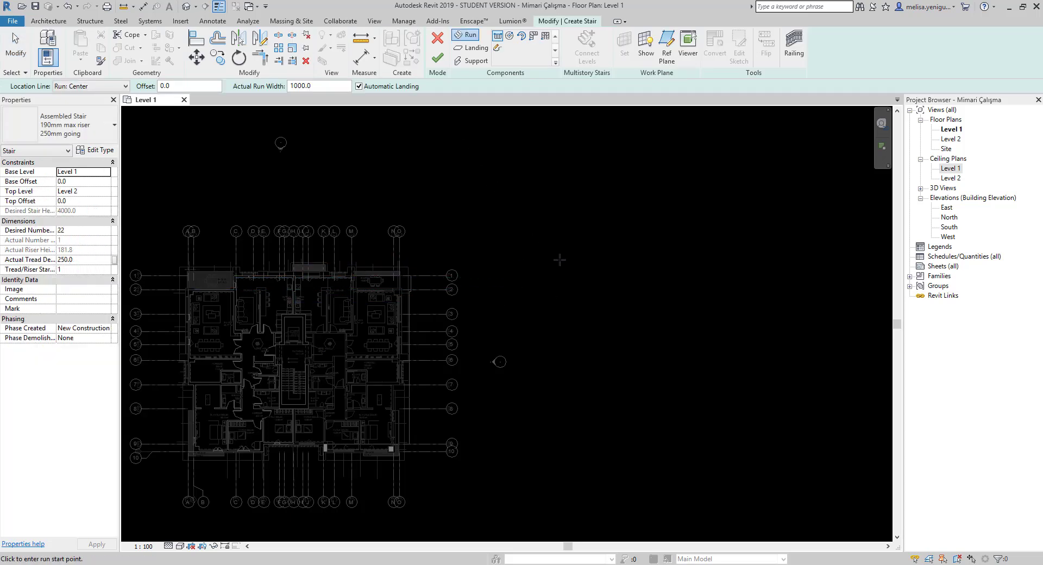
left_click(90, 128)
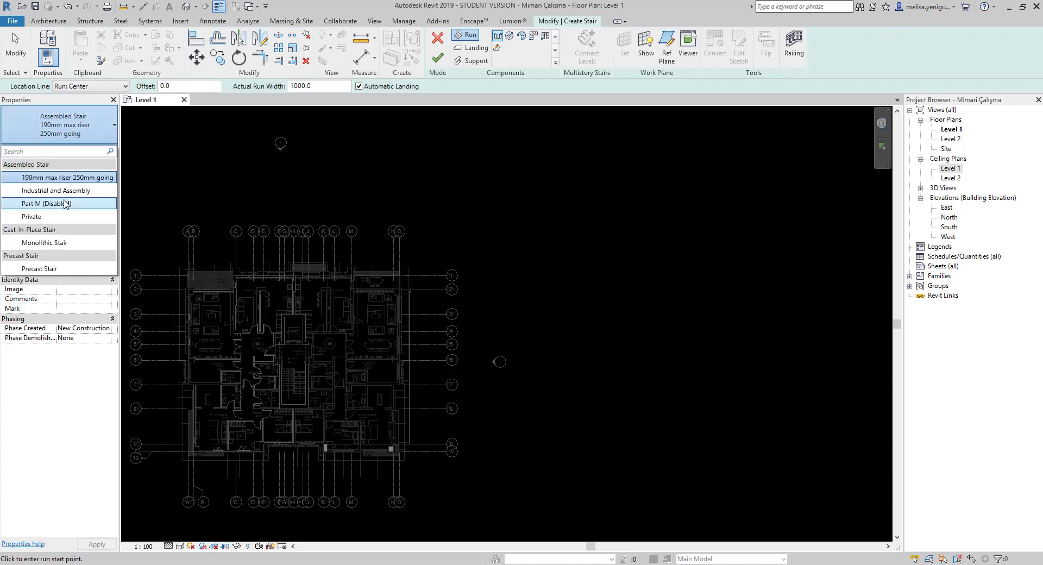
left_click(57, 178)
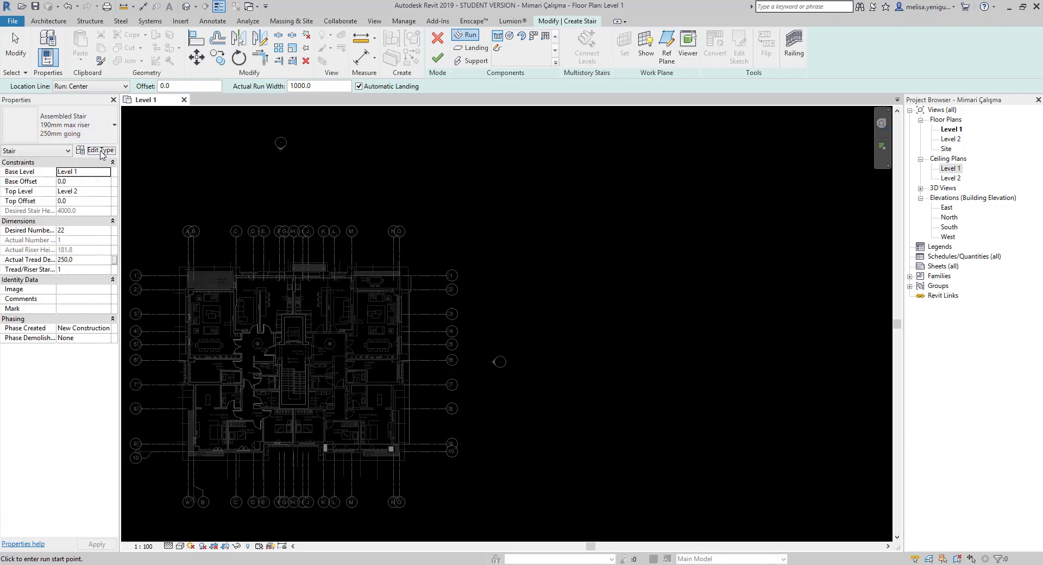
left_click(96, 150)
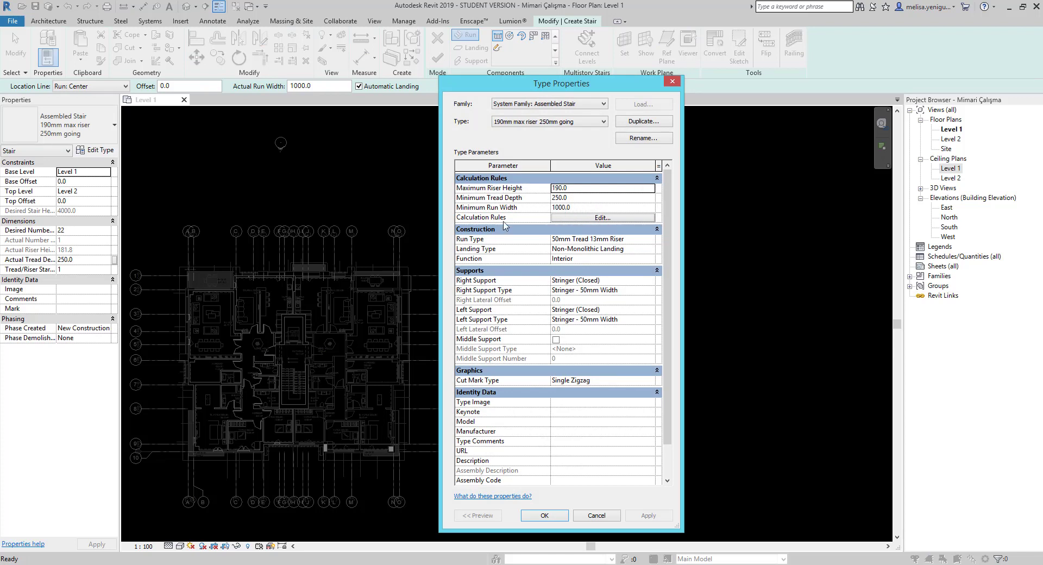
left_click(585, 218)
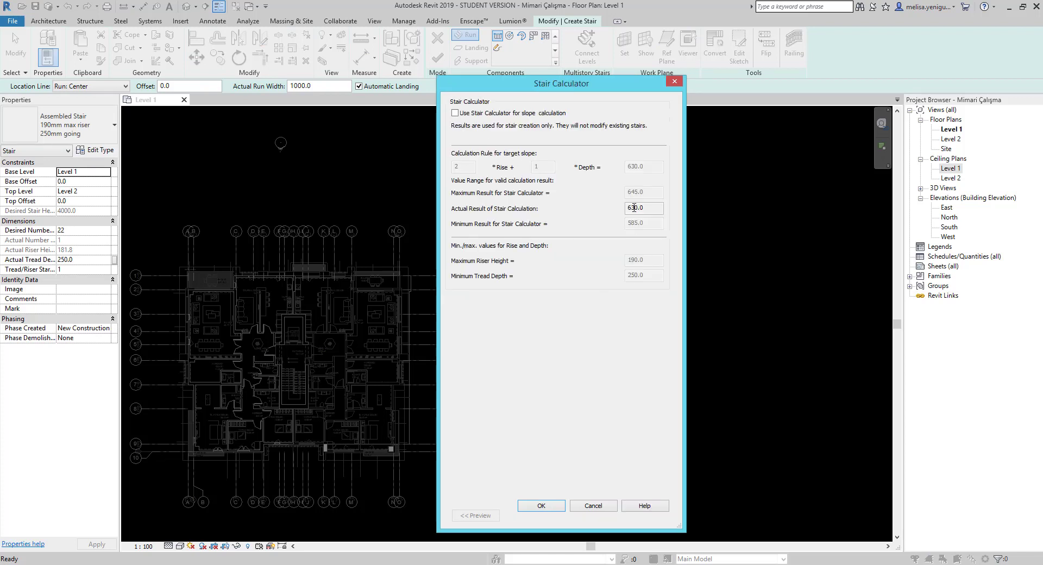
left_click(454, 112)
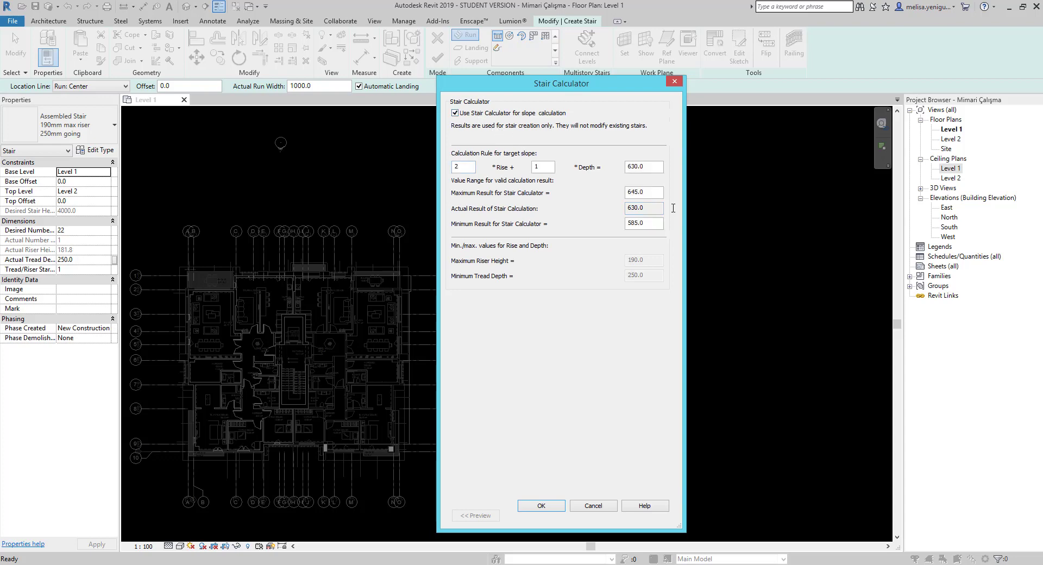
left_click(608, 507)
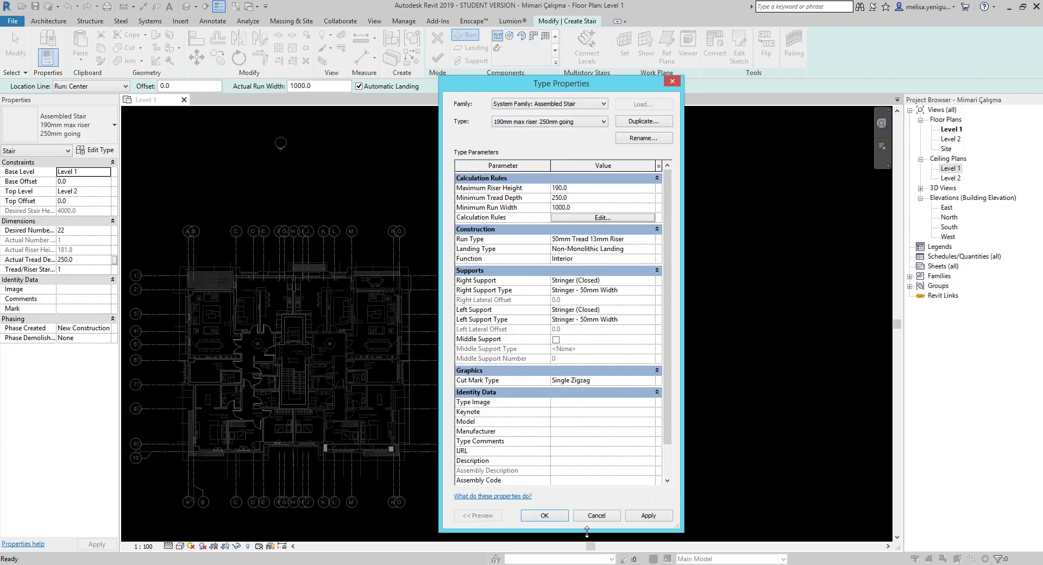
left_click(596, 515)
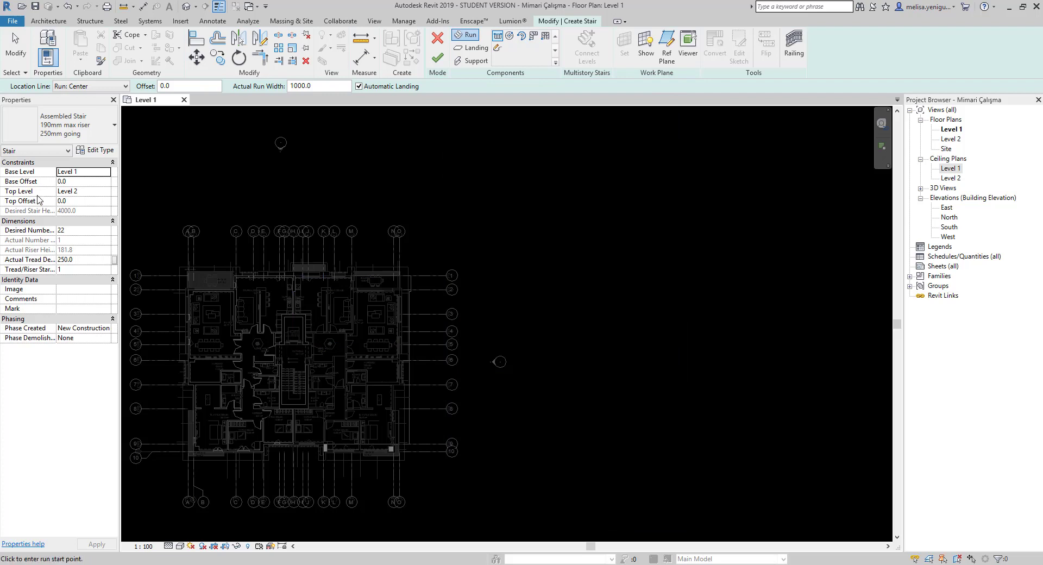
Cancel a stray run, edit the Desired Number of Risers and dismiss the riser-height warning.
left_click(296, 278)
key("Escape")
left_click(84, 230)
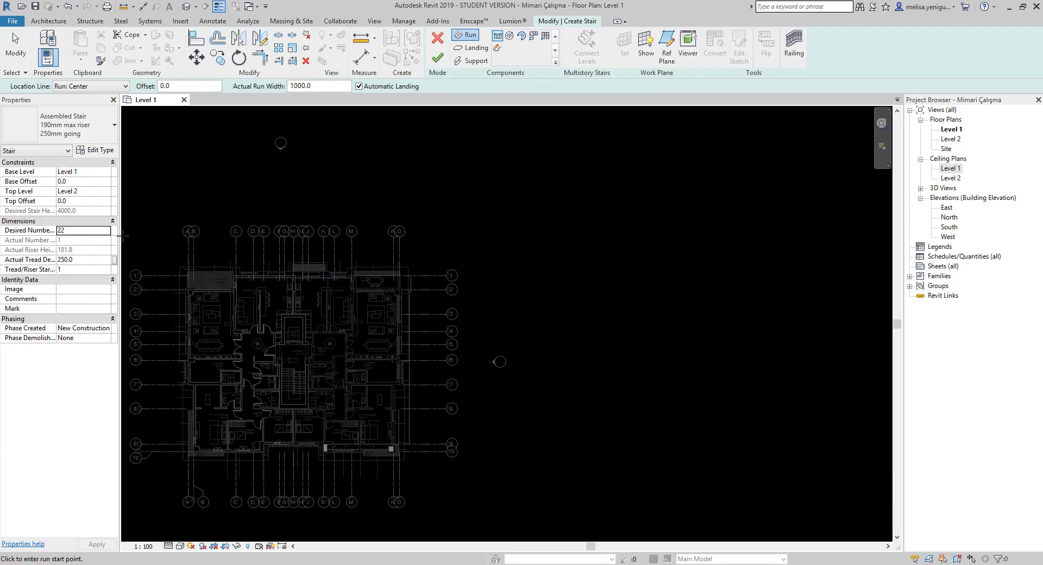
left_click(85, 232)
left_click(104, 261)
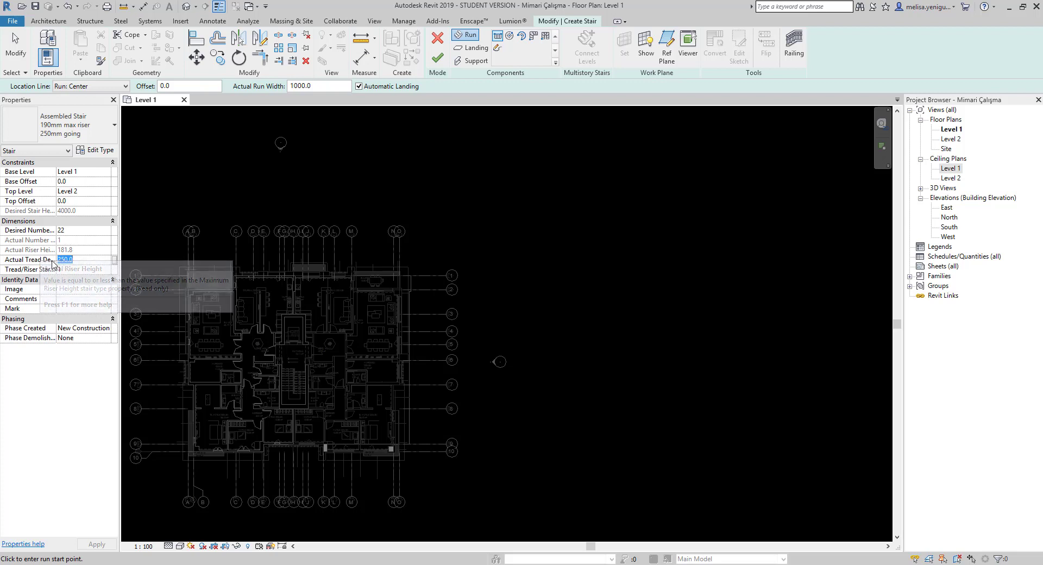
mouse_move(83, 259)
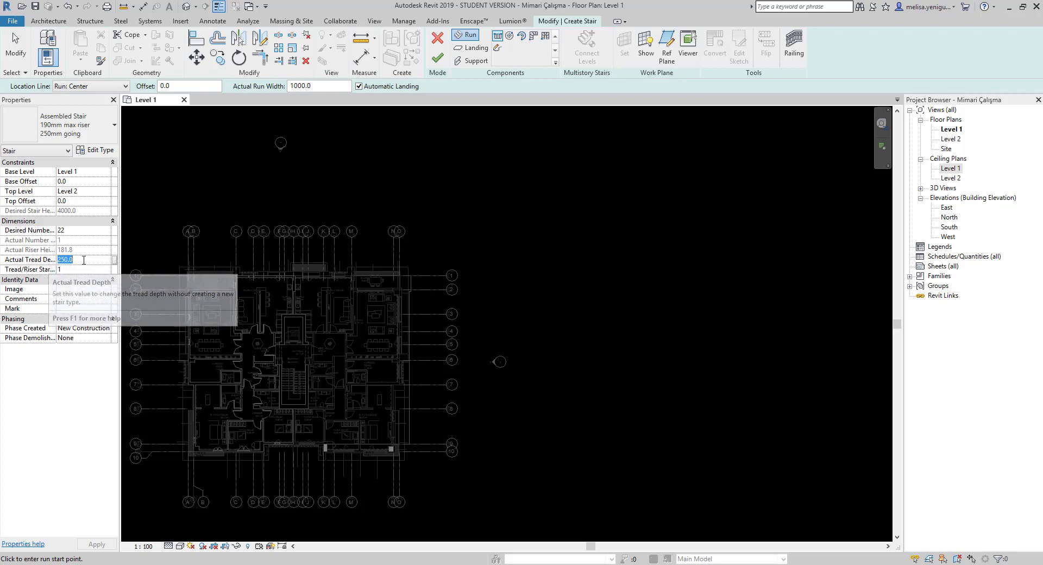
left_click(82, 230)
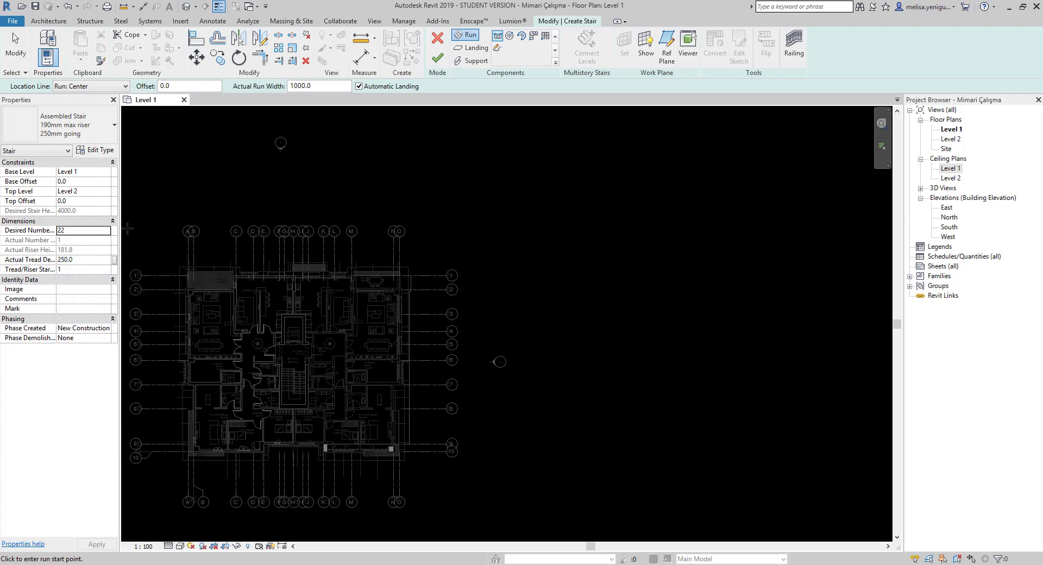
left_click(91, 233)
type("0")
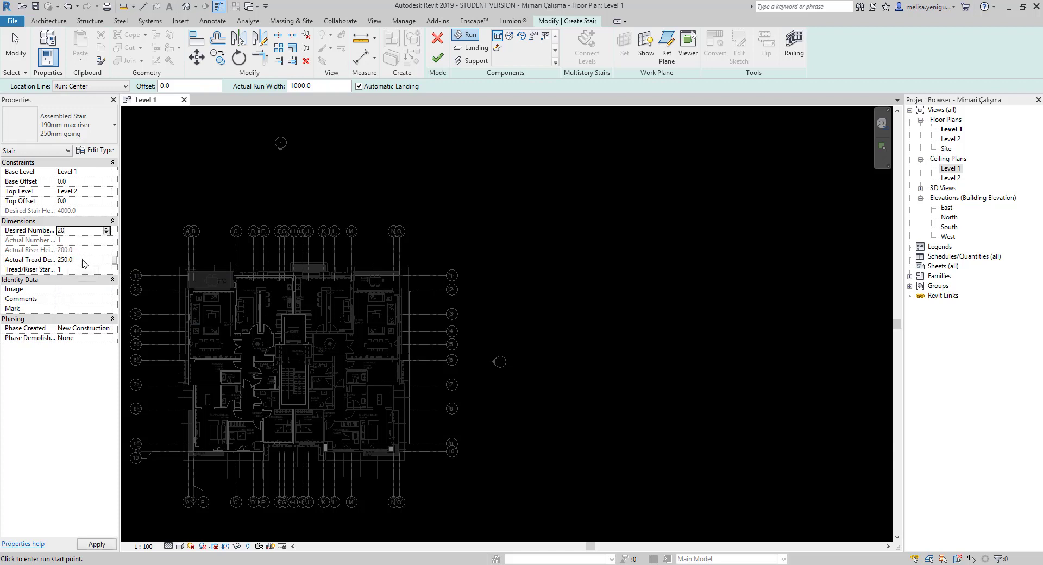
left_click(564, 325)
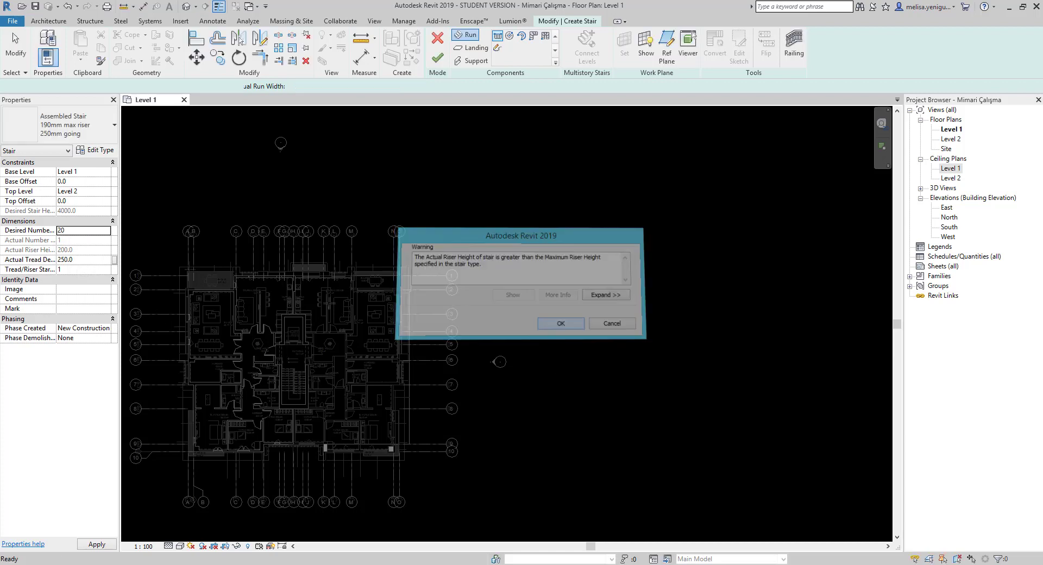
Set Actual Tread Depth to 300 and Desired Number of Risers to 20.
left_click(85, 261)
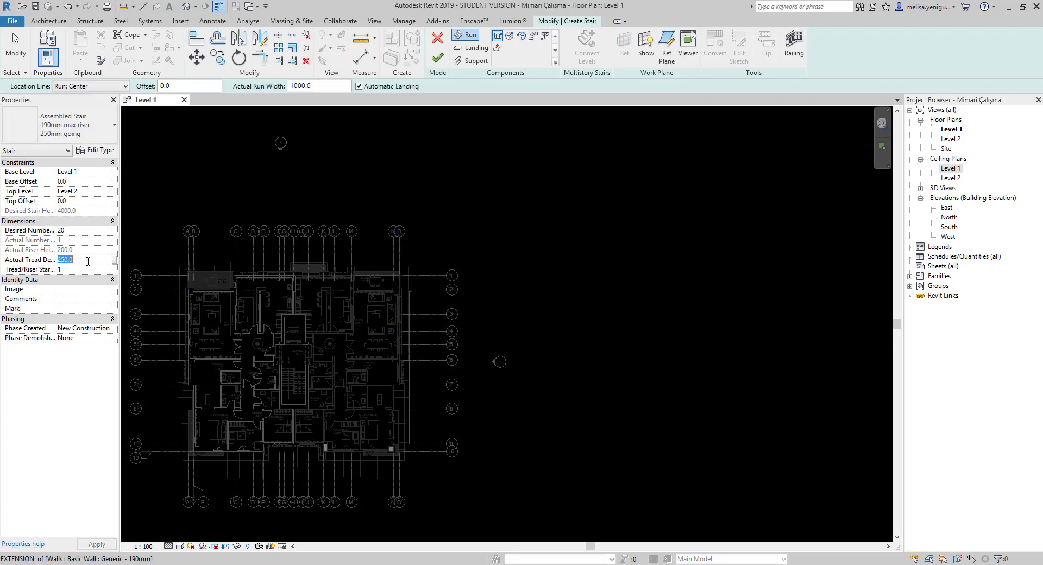
type("300")
key("Return")
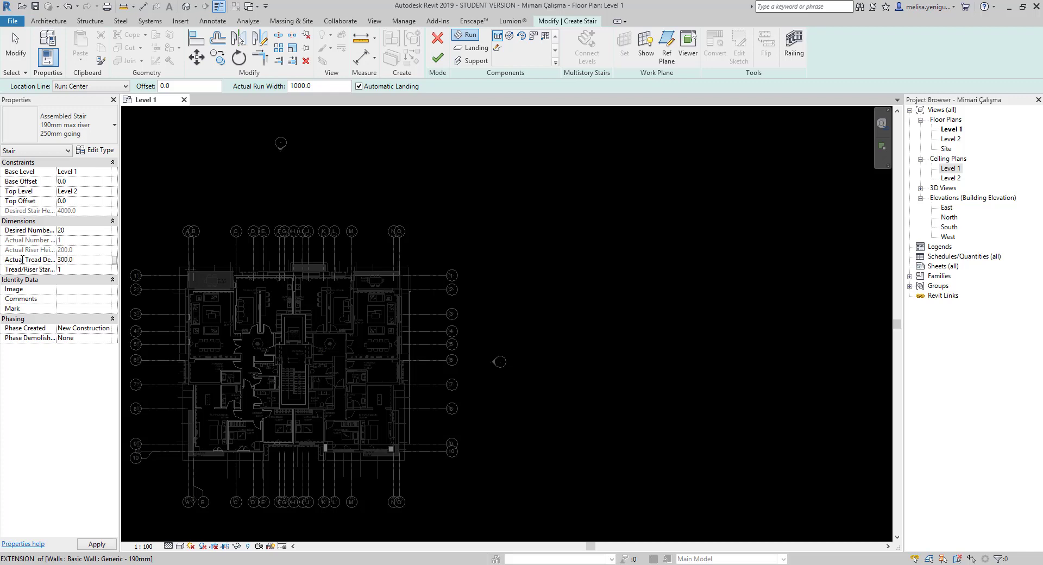
left_click(87, 230)
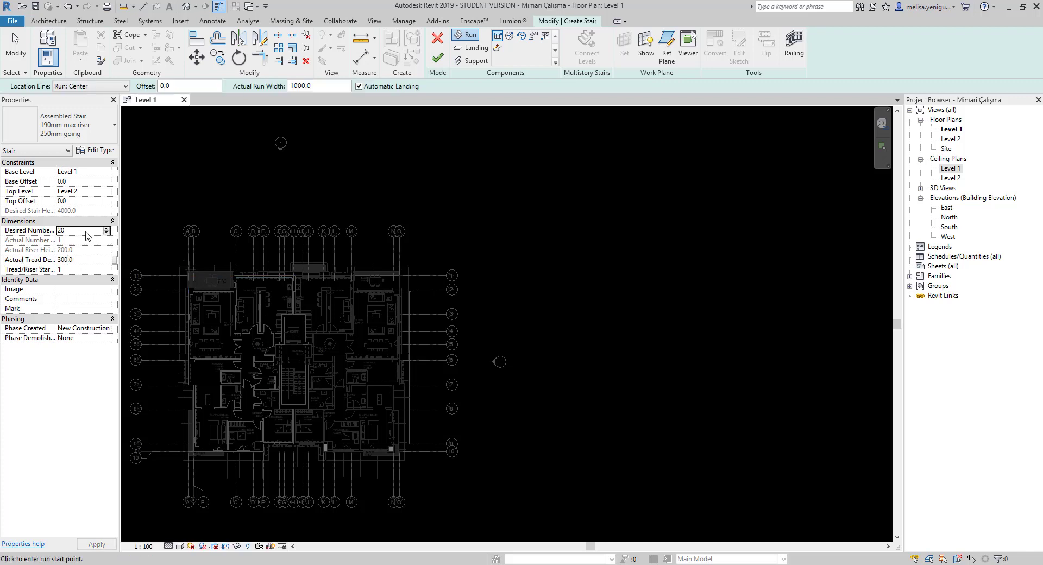
type("20")
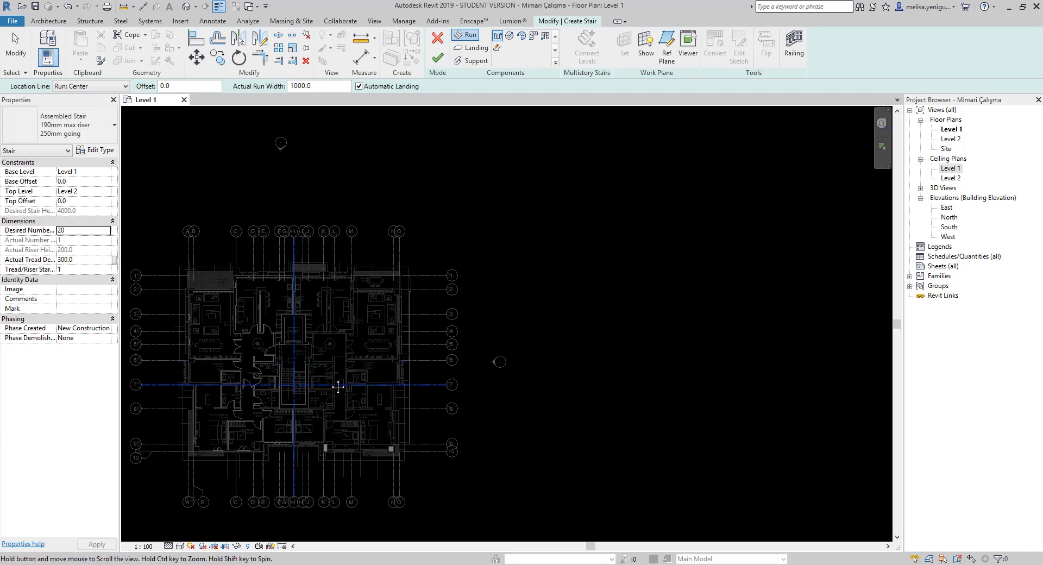
Confirm the riser count, check base and top levels, and set base offset to 0.0.
middle_click_drag(294, 385, 335, 374)
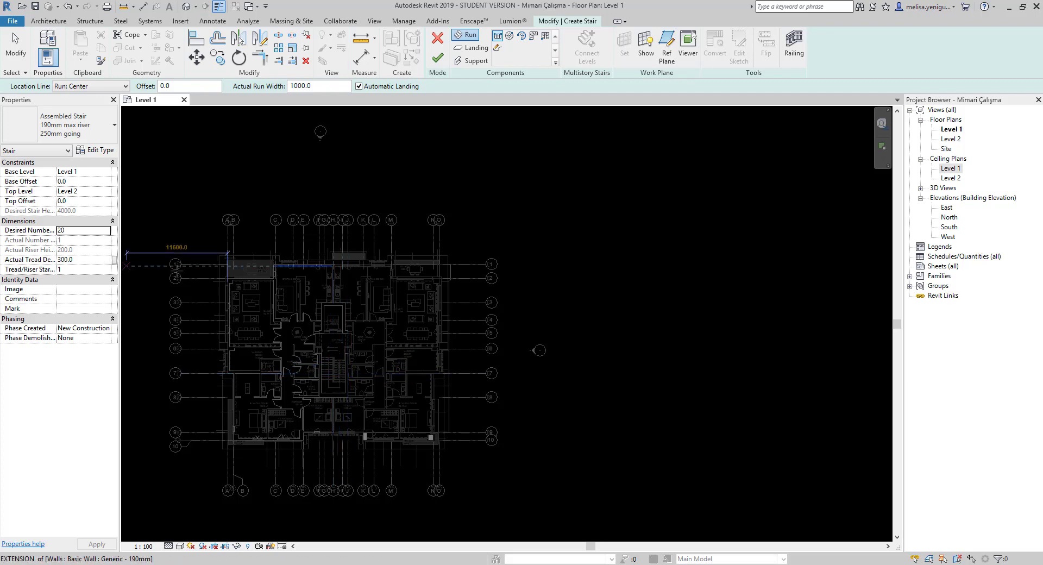
scroll(242, 323, "up", 3)
scroll(243, 323, "down", 2)
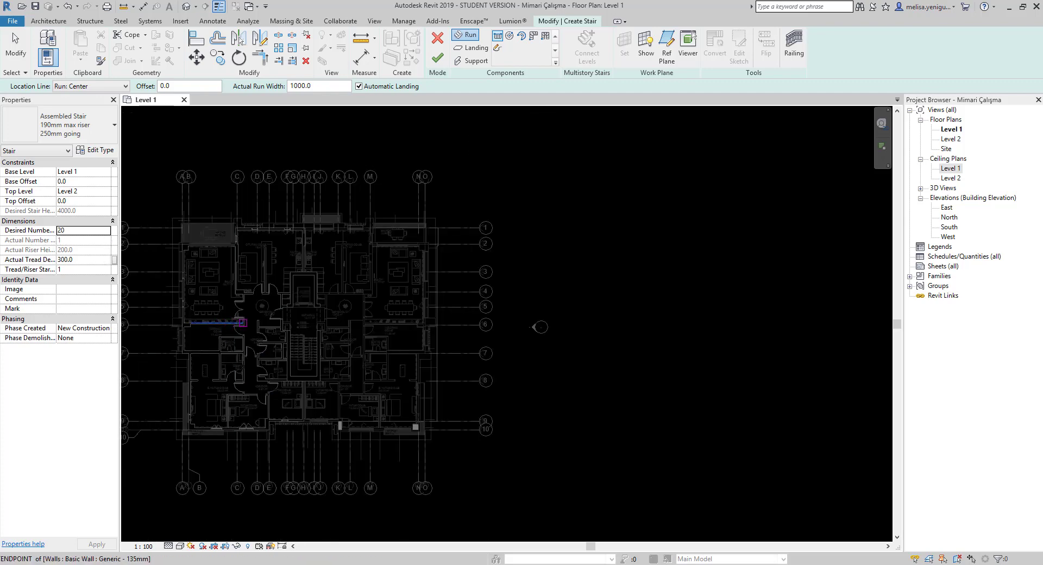
middle_click_drag(491, 365, 379, 354)
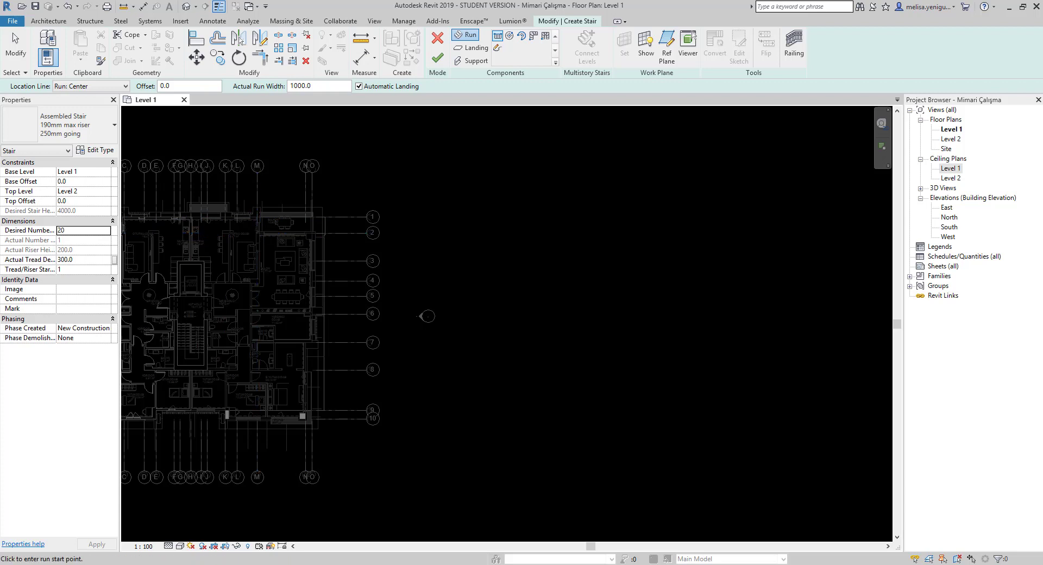
left_click(97, 172)
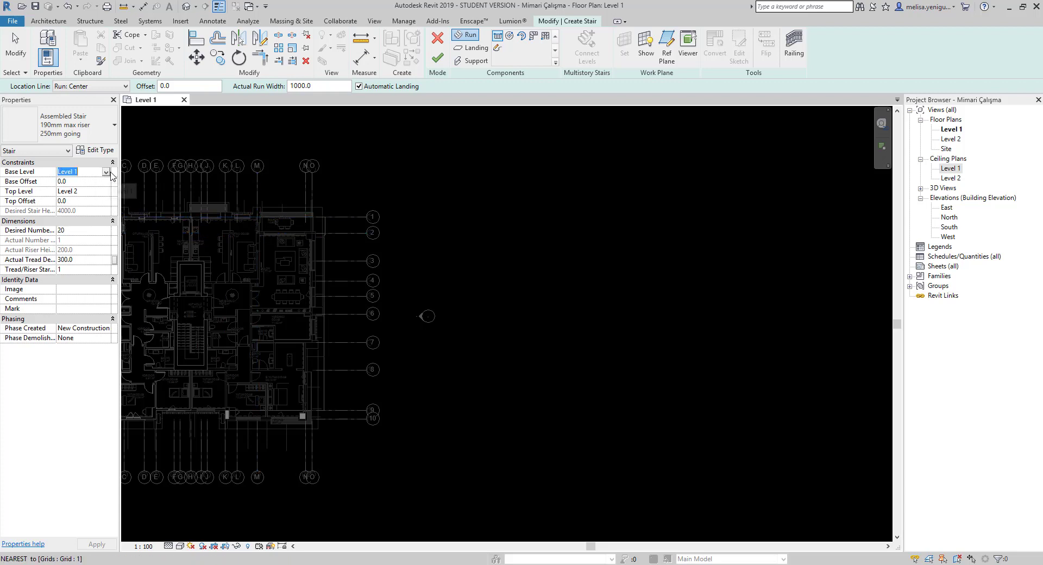
left_click(82, 192)
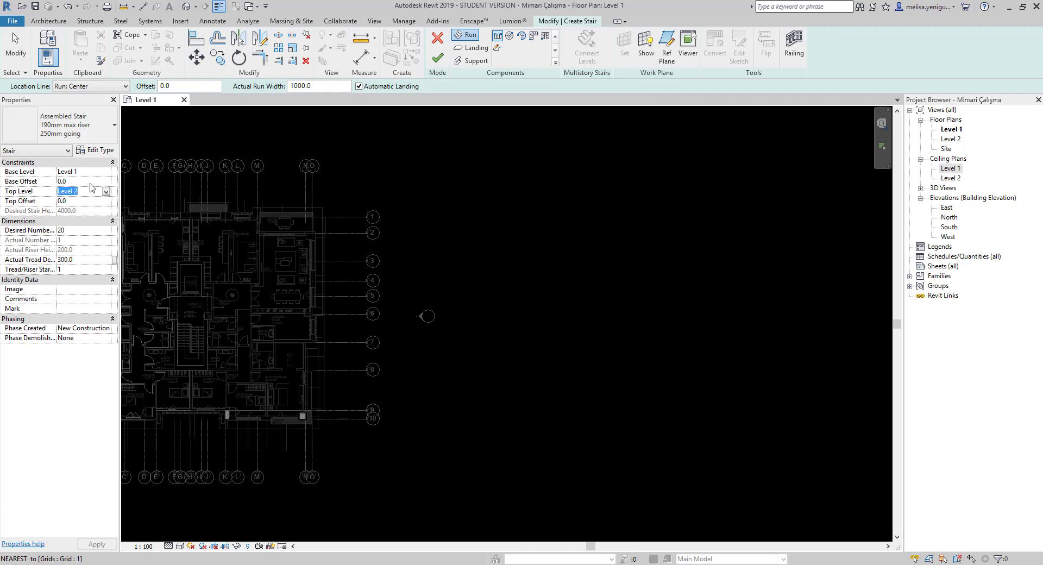
left_click(70, 182)
type("0.0")
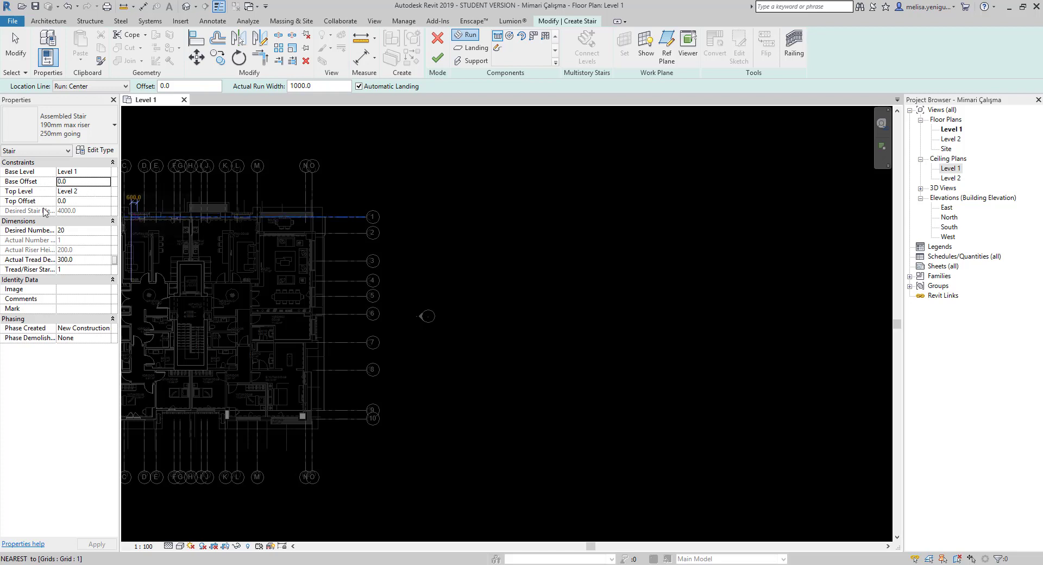
left_click(87, 201)
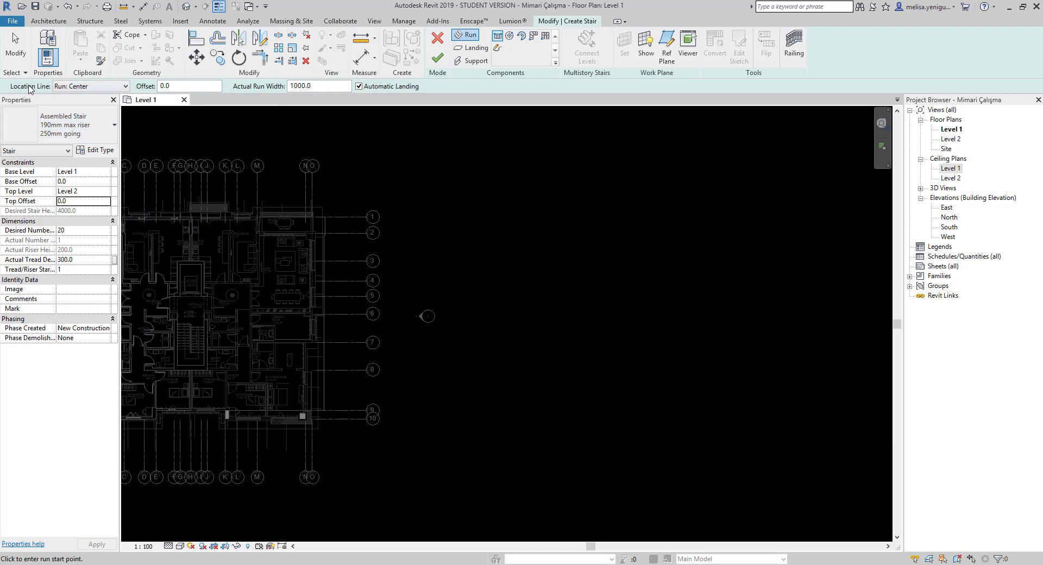
Set the location line to Exterior Support: Left and discard two trial stair runs.
left_click(99, 87)
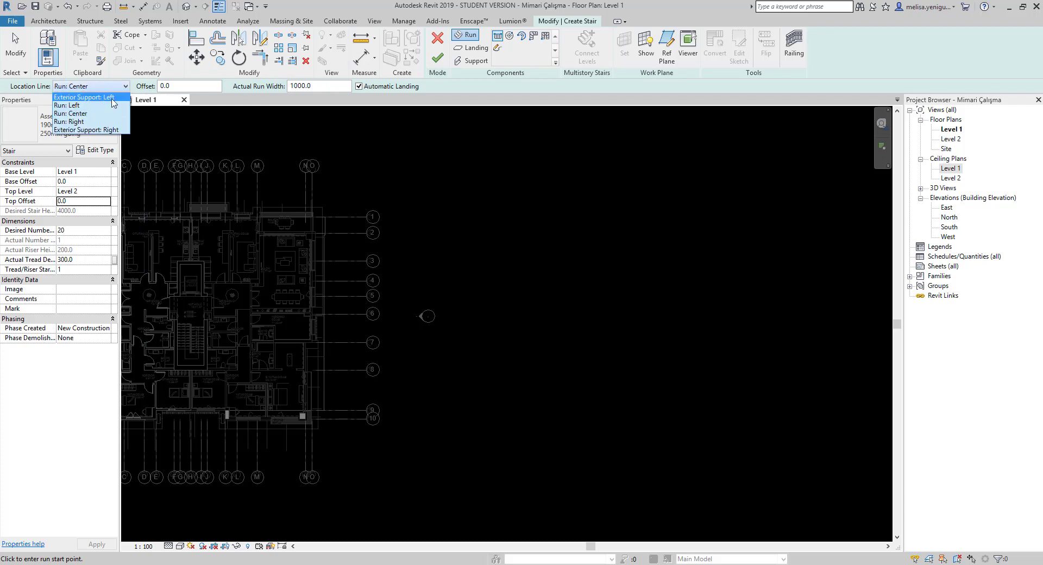
left_click(93, 98)
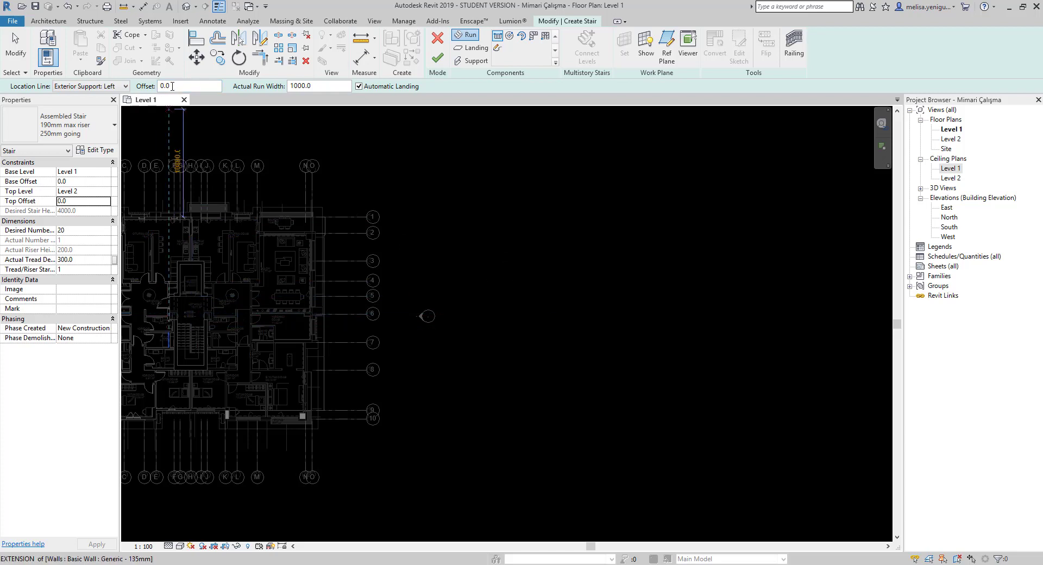
left_click(191, 282)
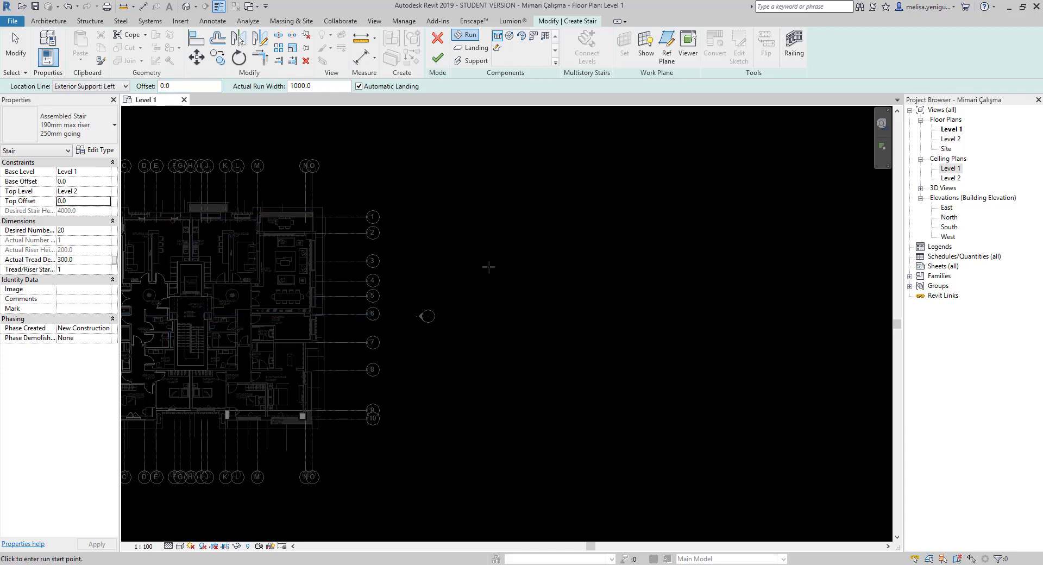
key("Escape")
left_click(191, 268)
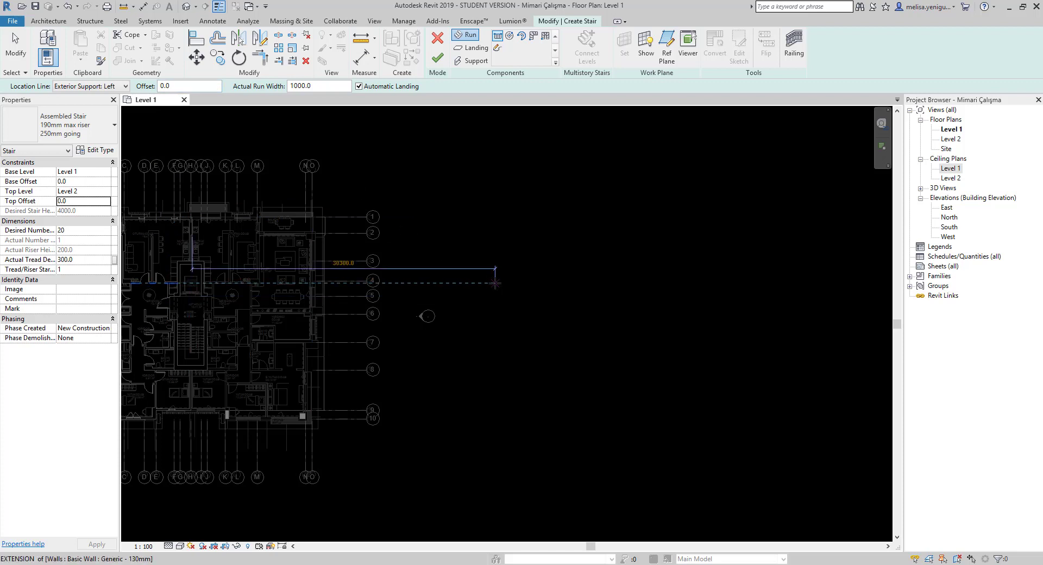
key("Escape")
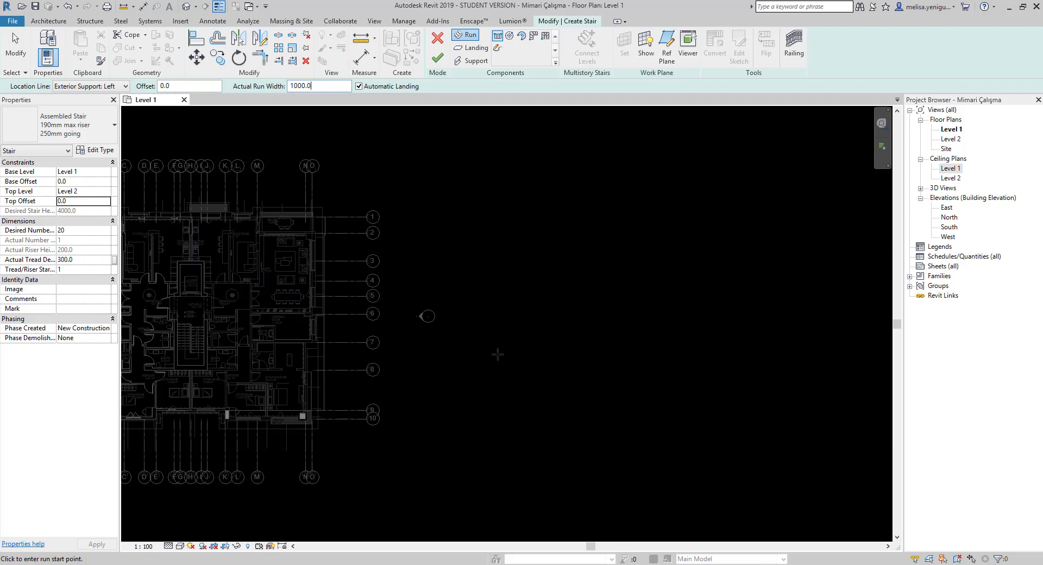
Pan and zoom the Level 1 plan to show empty space beside the building.
middle_click_drag(304, 331, 362, 309)
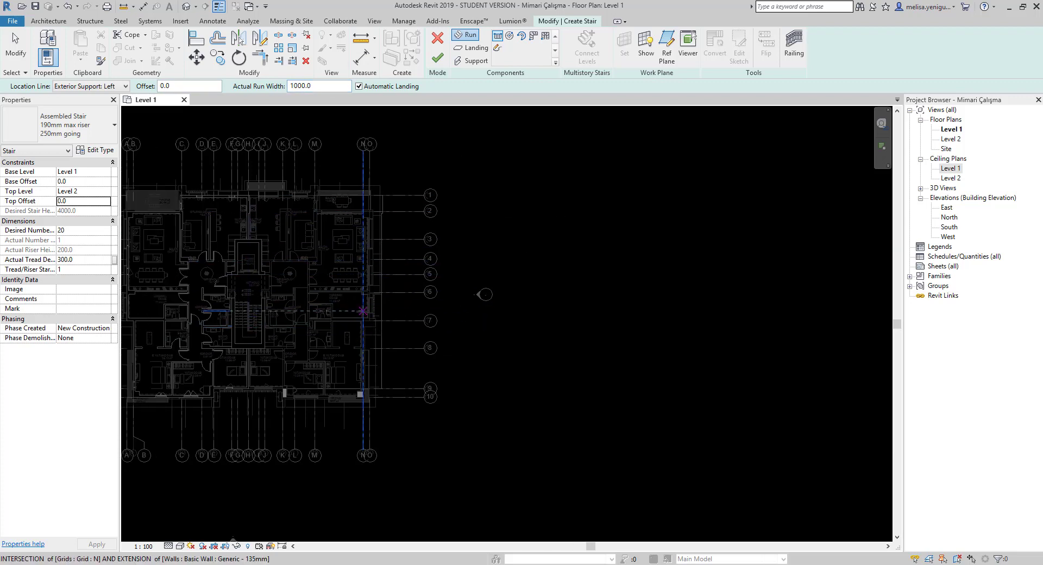
scroll(256, 315, "up", 2)
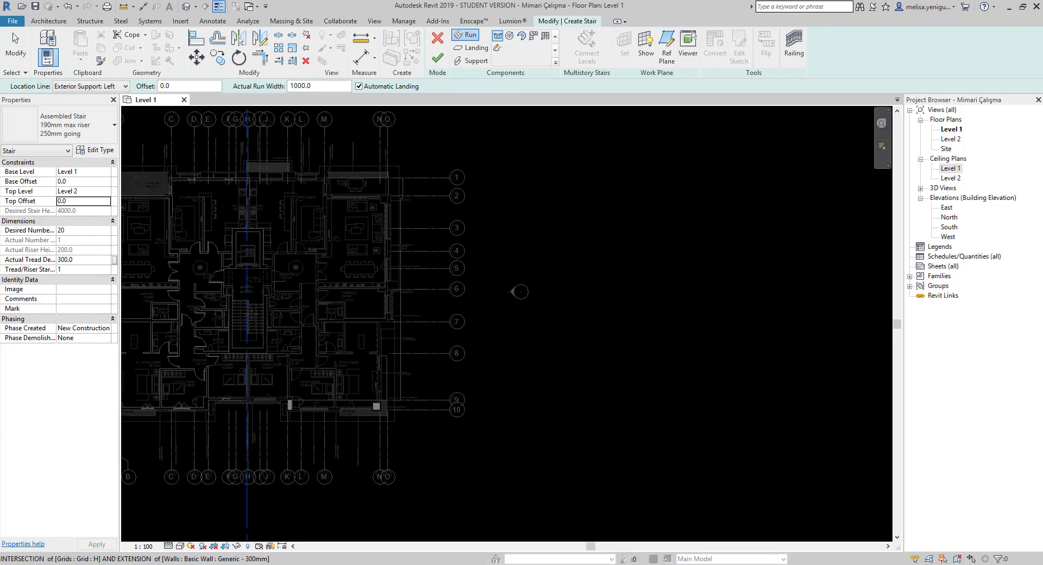
scroll(239, 293, "up", 3)
scroll(230, 279, "up", 2)
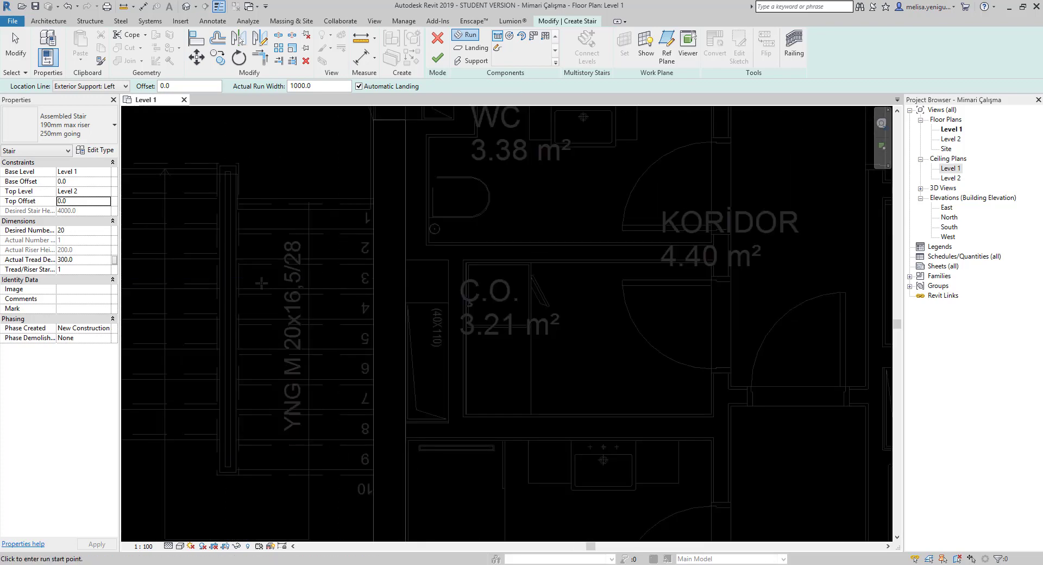
scroll(216, 329, "down", 2)
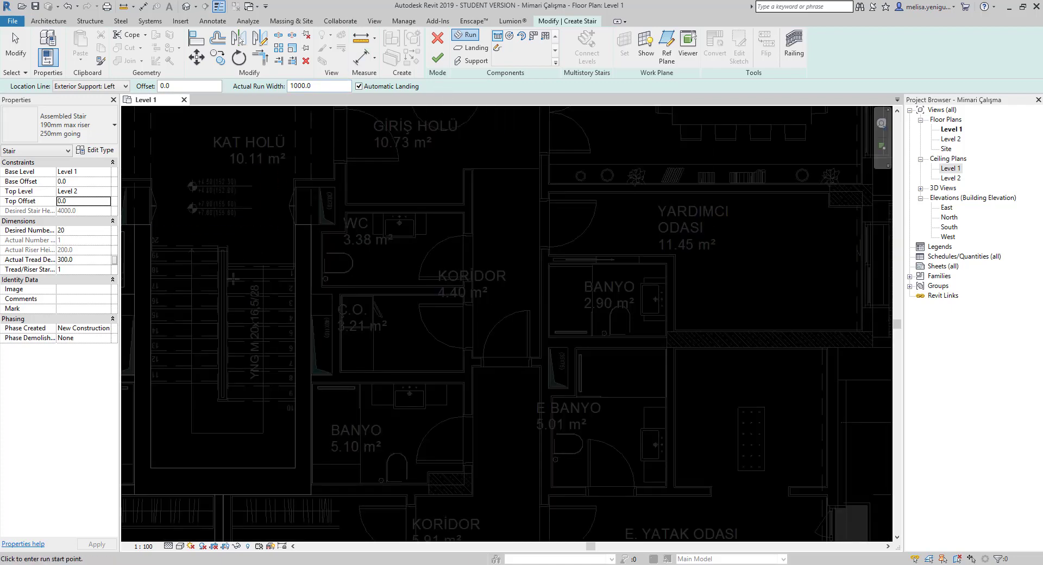
scroll(234, 279, "down", 3)
scroll(234, 279, "down", 3)
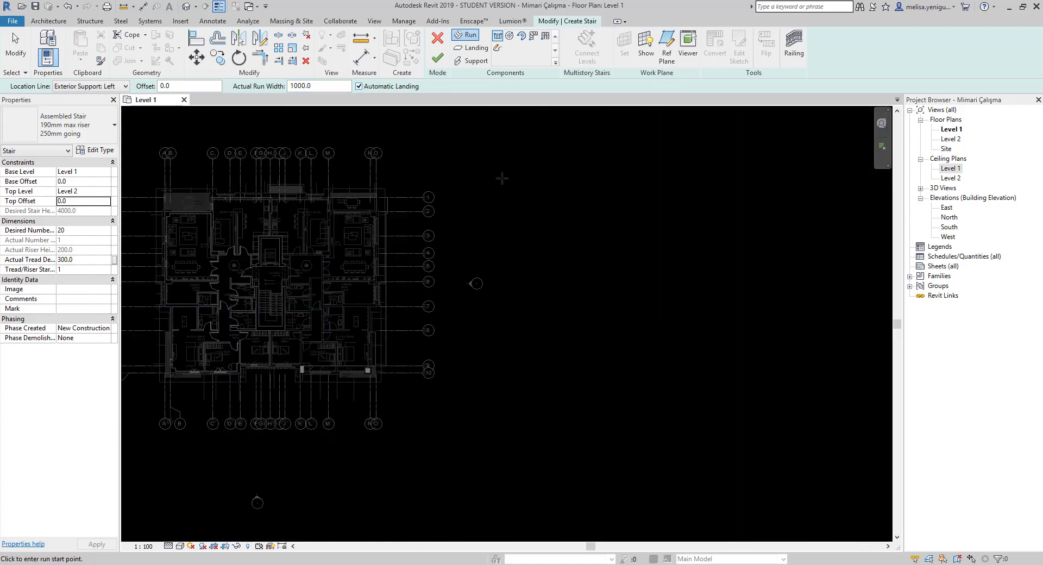
middle_click_drag(501, 287, 404, 306)
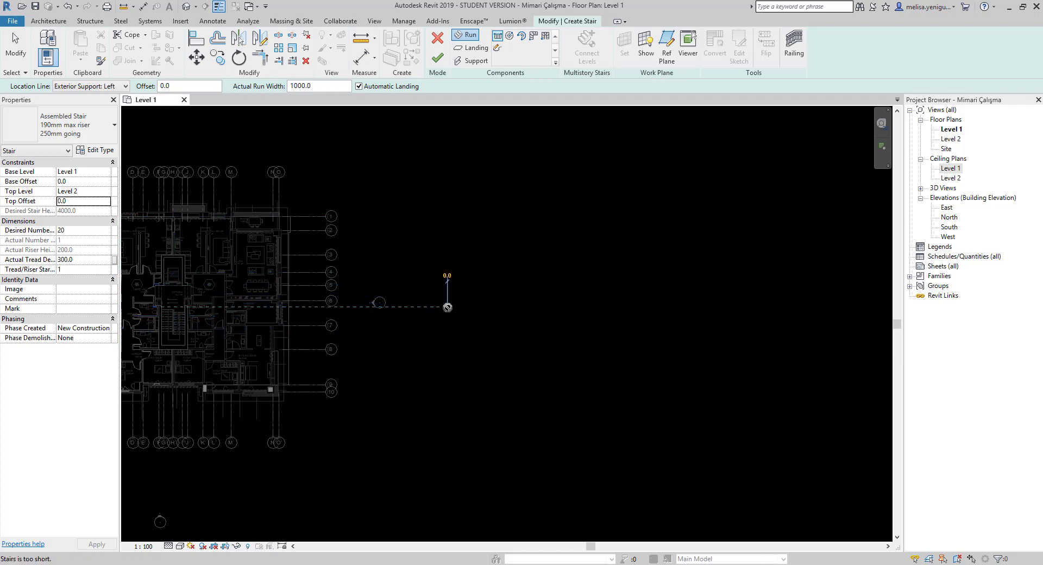
Sketch a straight 20-riser run, 5700 long and 1000 wide, and finish the stair.
left_click(447, 307)
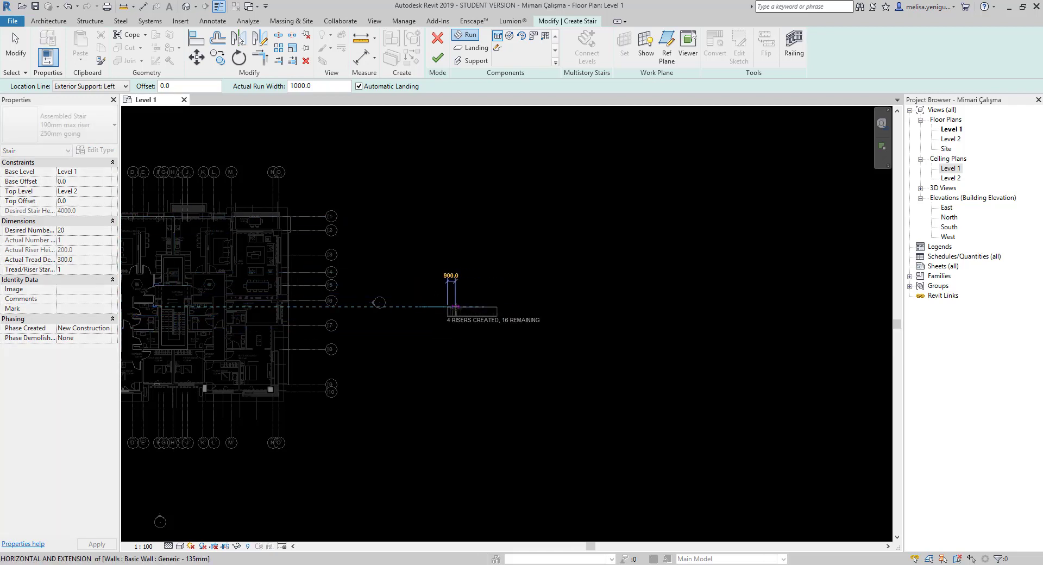
scroll(454, 312, "up", 3)
scroll(454, 312, "up", 3)
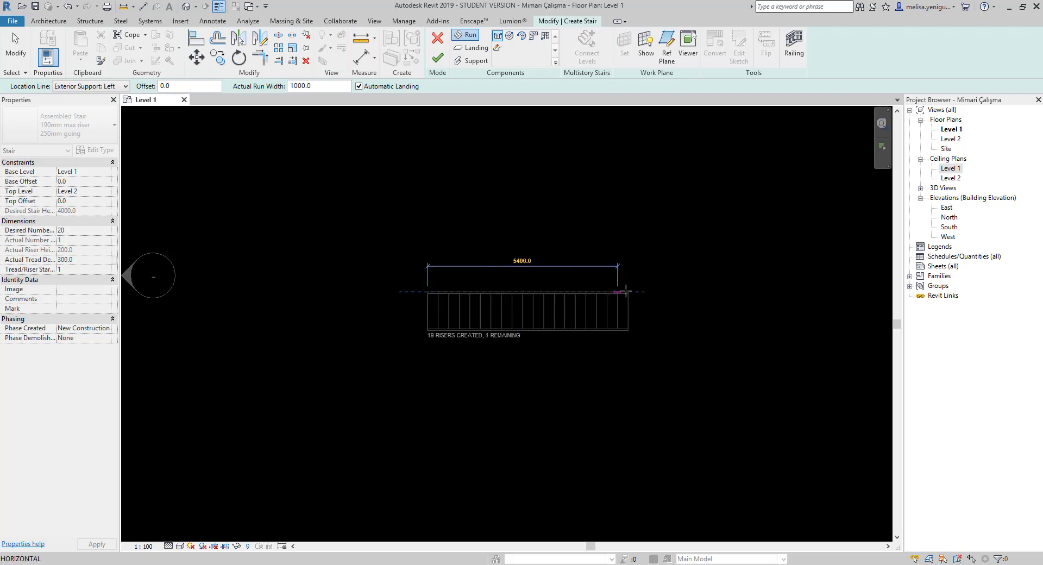
left_click(639, 292)
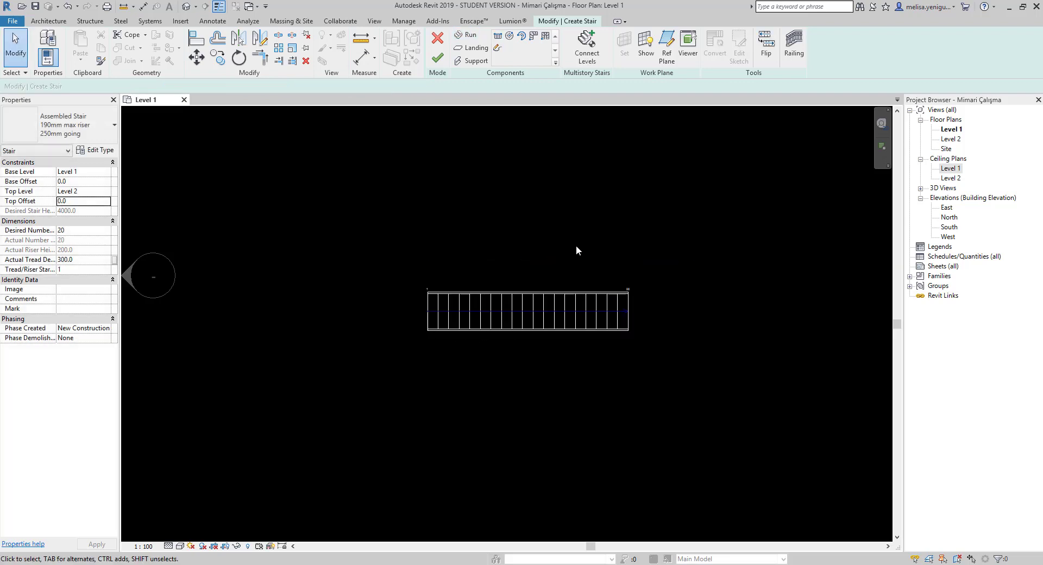
scroll(619, 296, "up", 3)
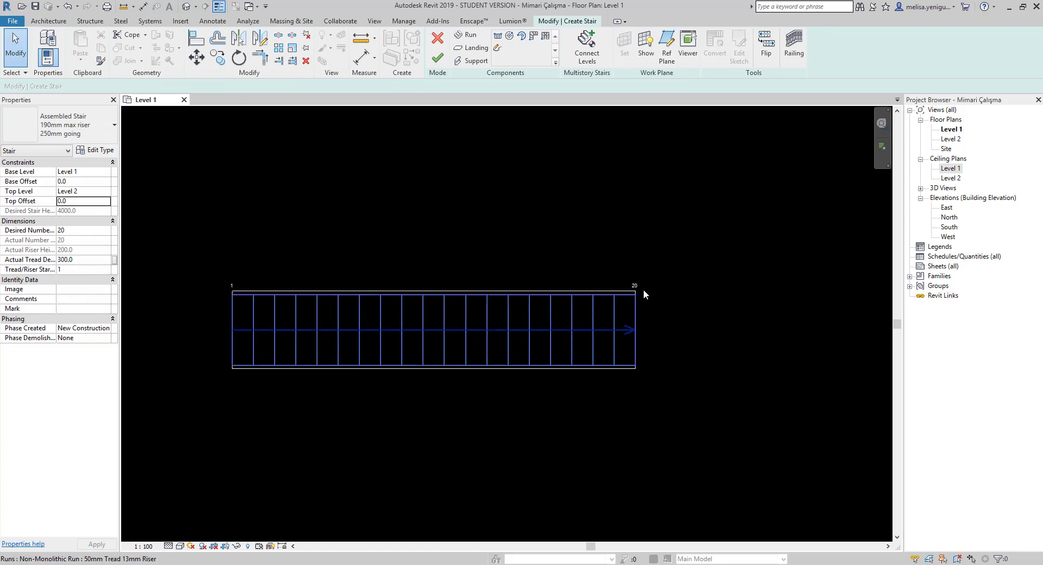
scroll(644, 289, "up", 2)
scroll(631, 288, "down", 3)
scroll(640, 292, "down", 2)
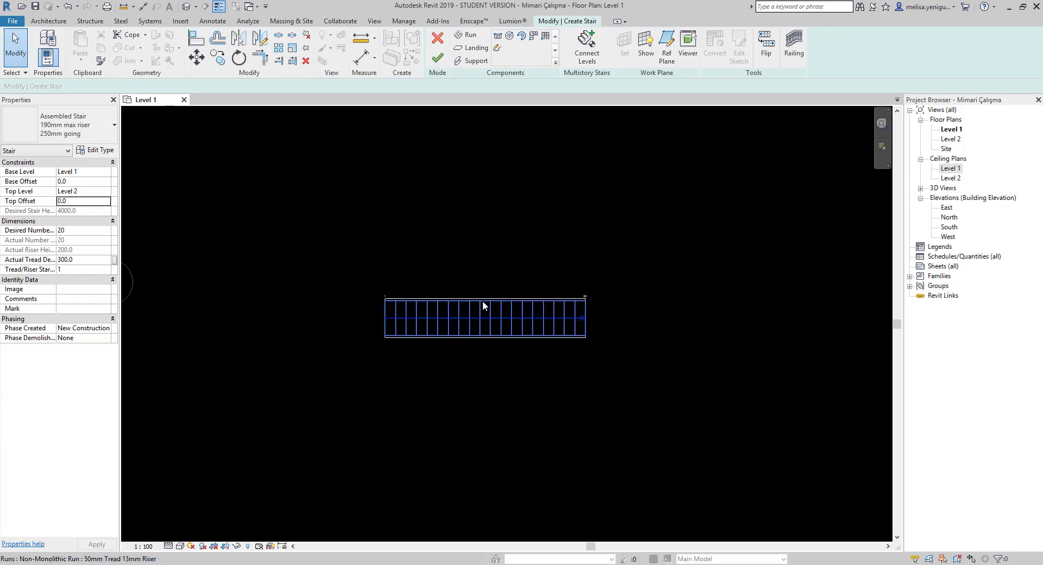
left_click(484, 308)
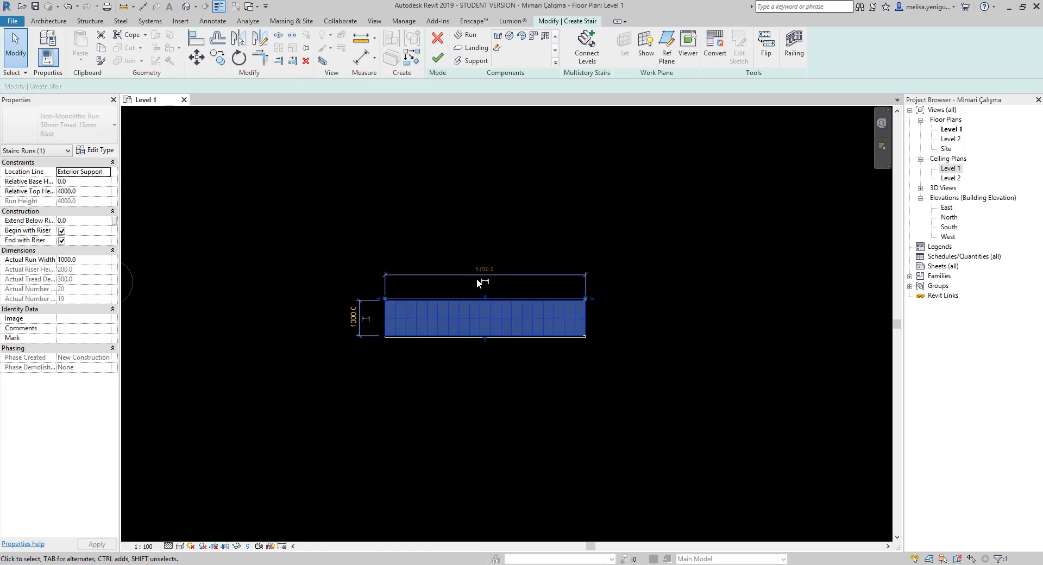
left_click(439, 60)
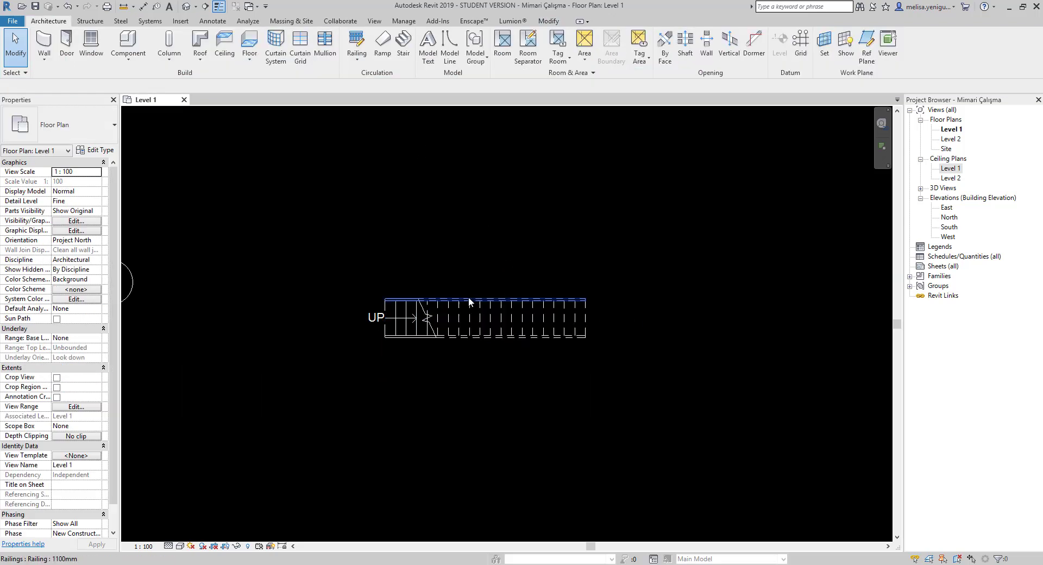
Toggle the stair path's Show Up Text off and on, then open the default 3D view.
left_click(438, 311)
left_click(337, 352)
scroll(354, 337, "up", 2)
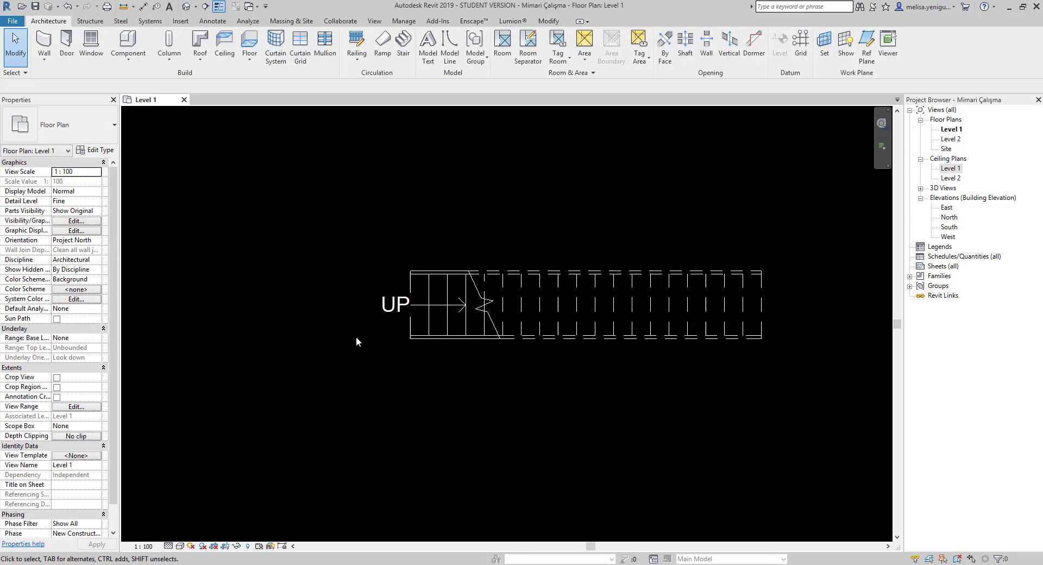
scroll(356, 337, "up", 1)
left_click(403, 302)
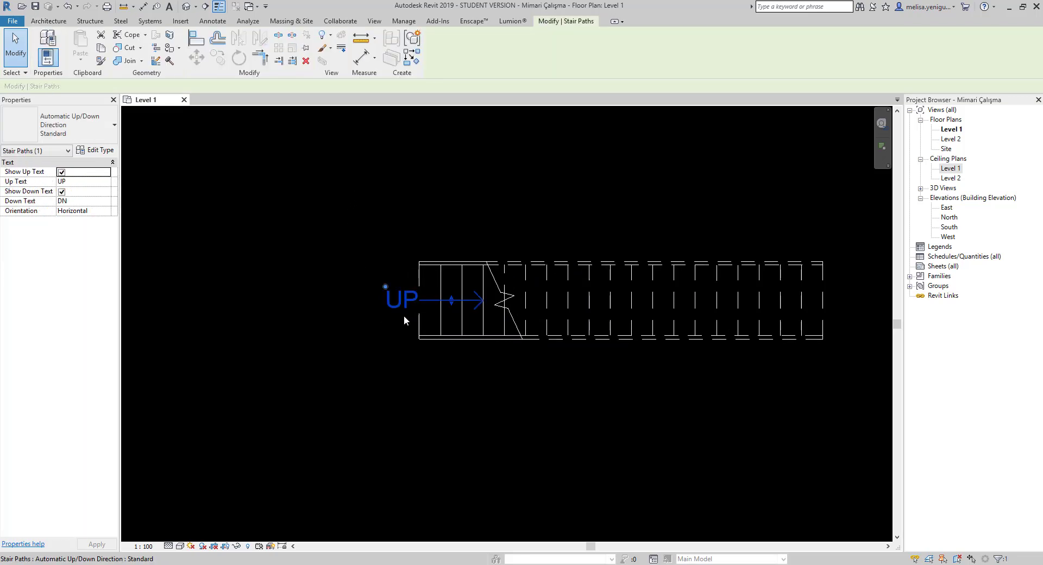
left_click(61, 172)
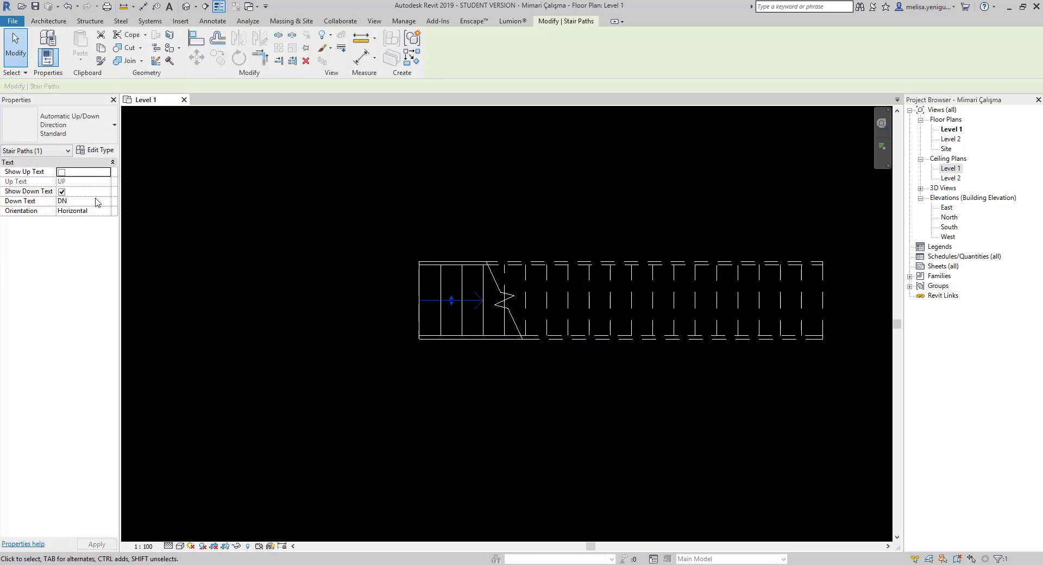
left_click(62, 172)
left_click(81, 181)
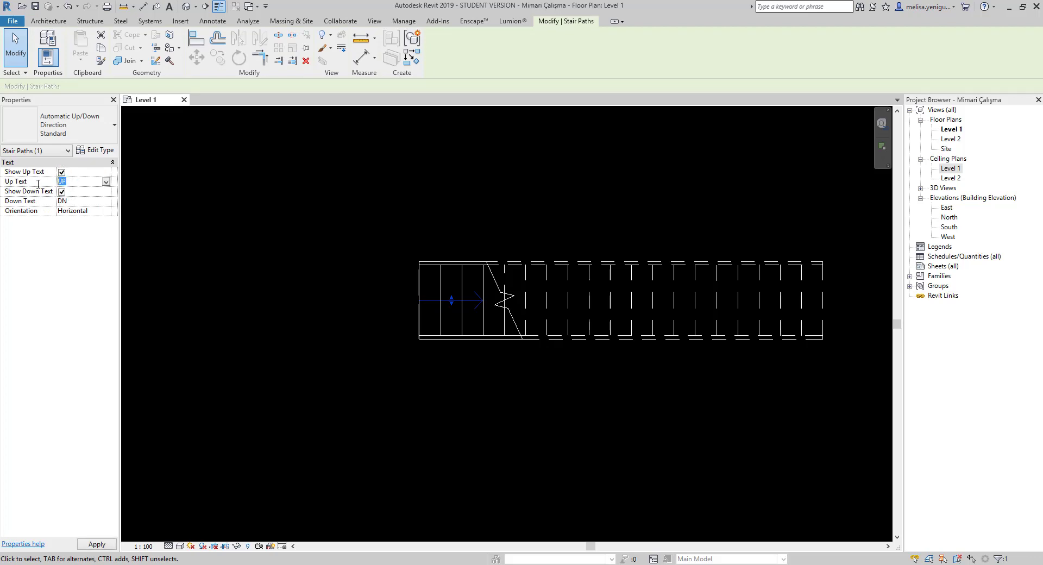
left_click(237, 239)
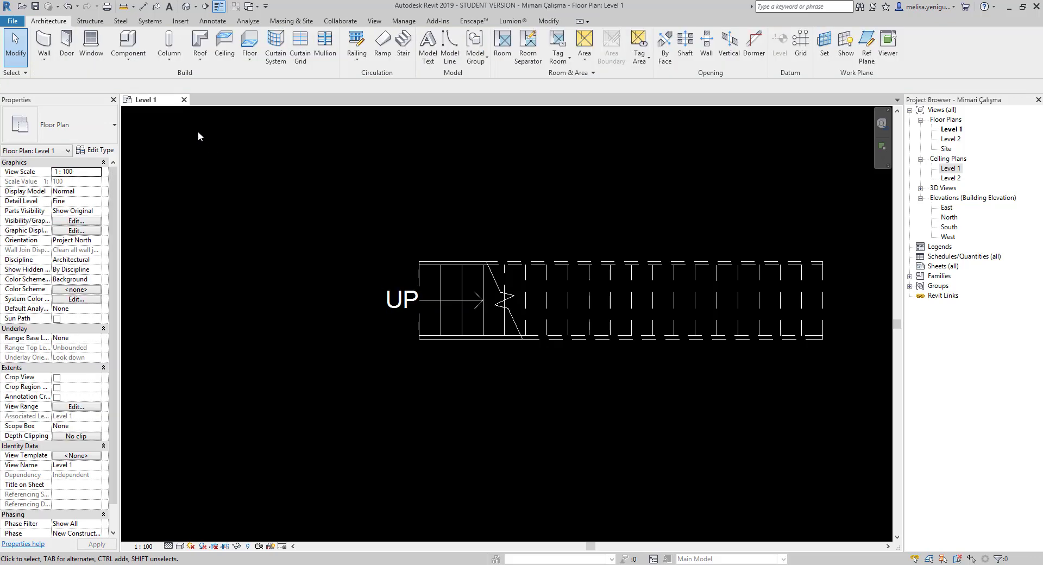
left_click(186, 6)
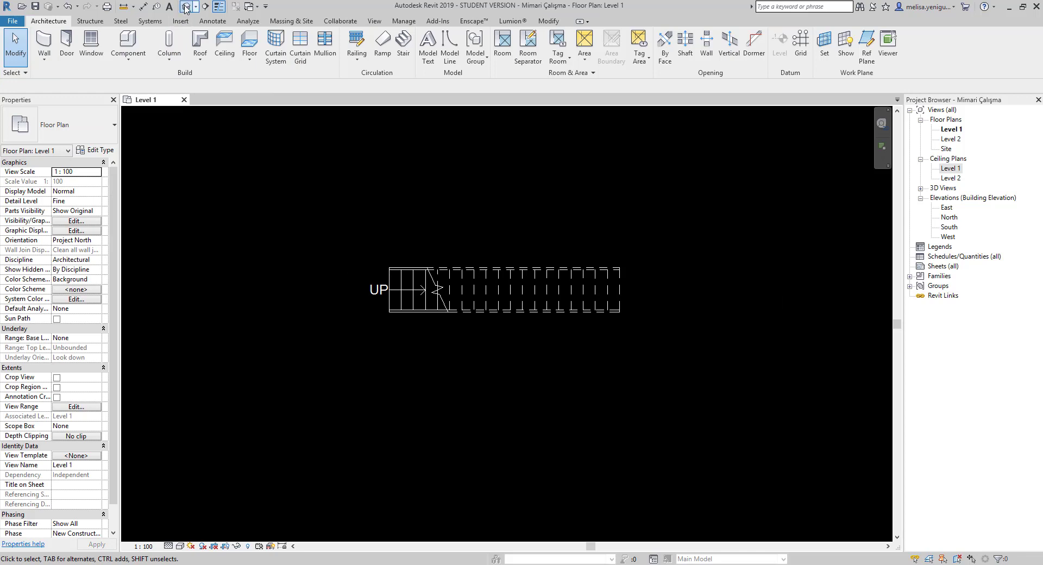
scroll(666, 435, "up", 3)
Orbit to a front 3D view of the stair and railing, then return to Level 1.
left_click(669, 364)
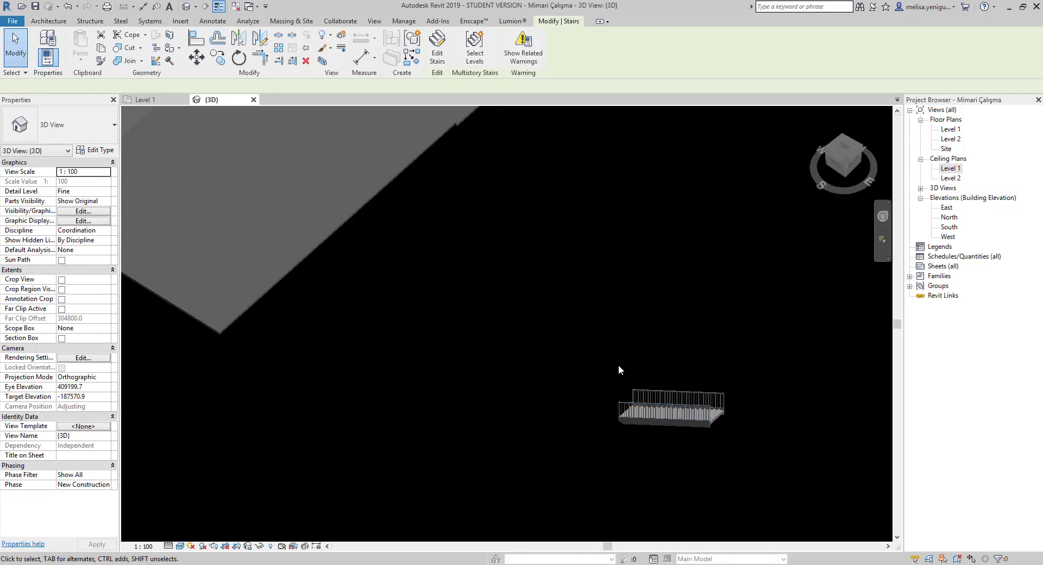
scroll(625, 402, "down", 4)
mouse_move(643, 450)
middle_mouse_down("shift")
mouse_move(582, 342)
mouse_move(594, 308)
mouse_move(573, 433)
middle_mouse_up("shift")
mouse_move(613, 393)
middle_mouse_down("shift")
mouse_move(568, 322)
mouse_move(431, 424)
middle_mouse_up("shift")
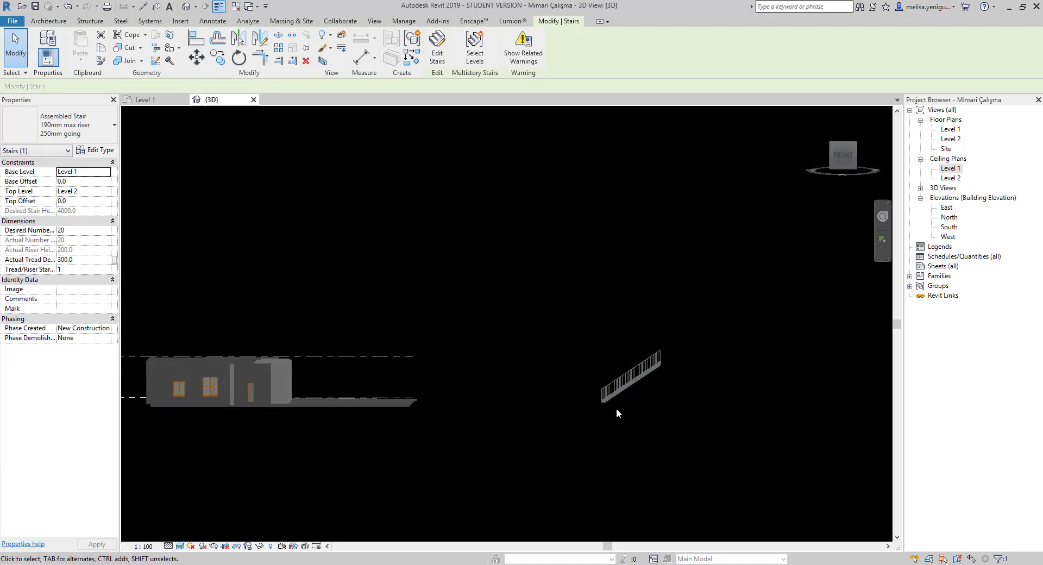
scroll(607, 410, "up", 2)
scroll(613, 367, "up", 2)
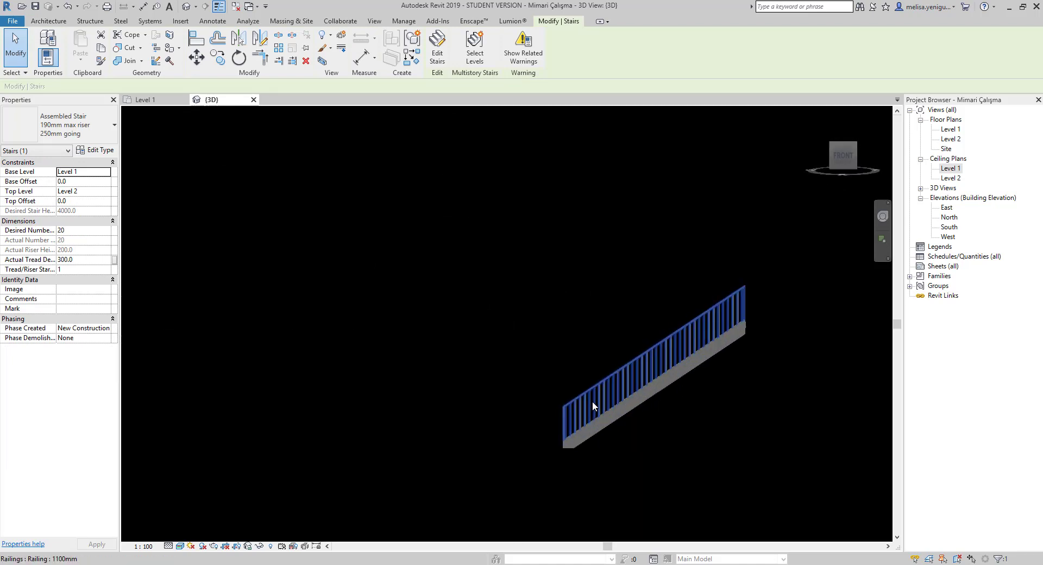
scroll(592, 402, "down", 1)
scroll(620, 384, "down", 2)
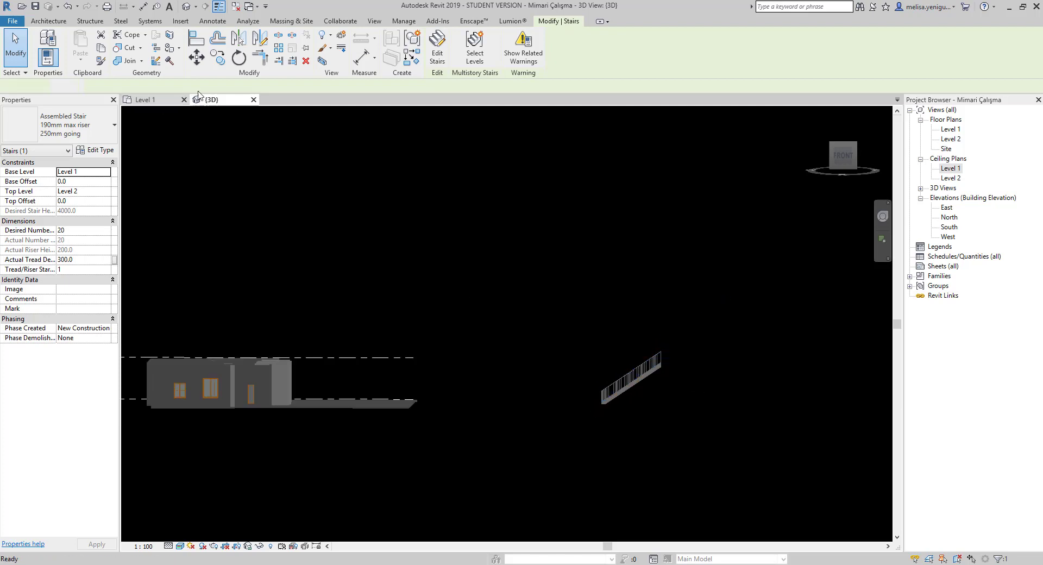
left_click(145, 100)
middle_click_drag(503, 141, 505, 158)
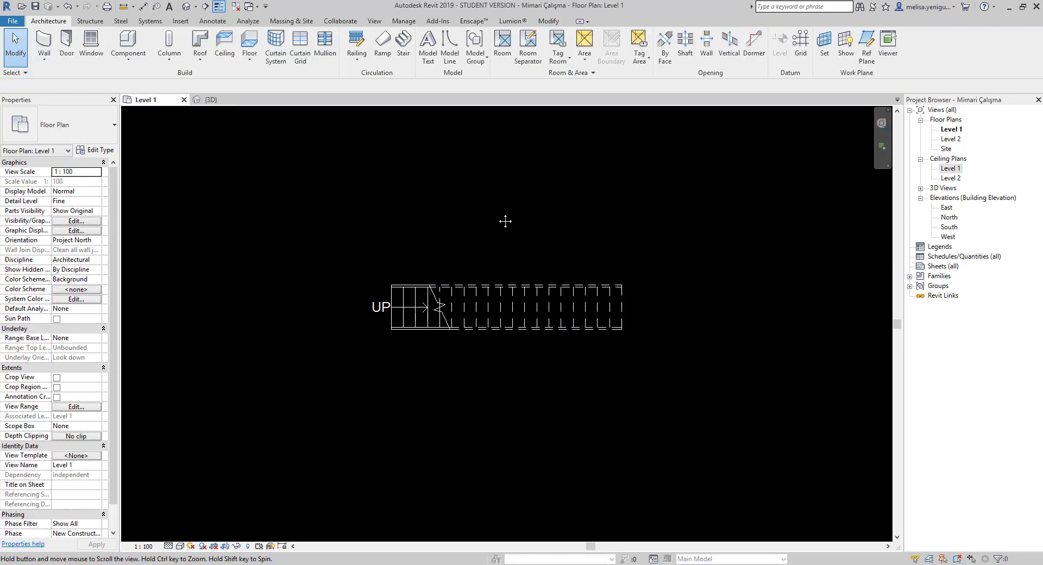
Start a new stair with 20 desired risers and a 300 tread depth.
left_click(404, 46)
type("20")
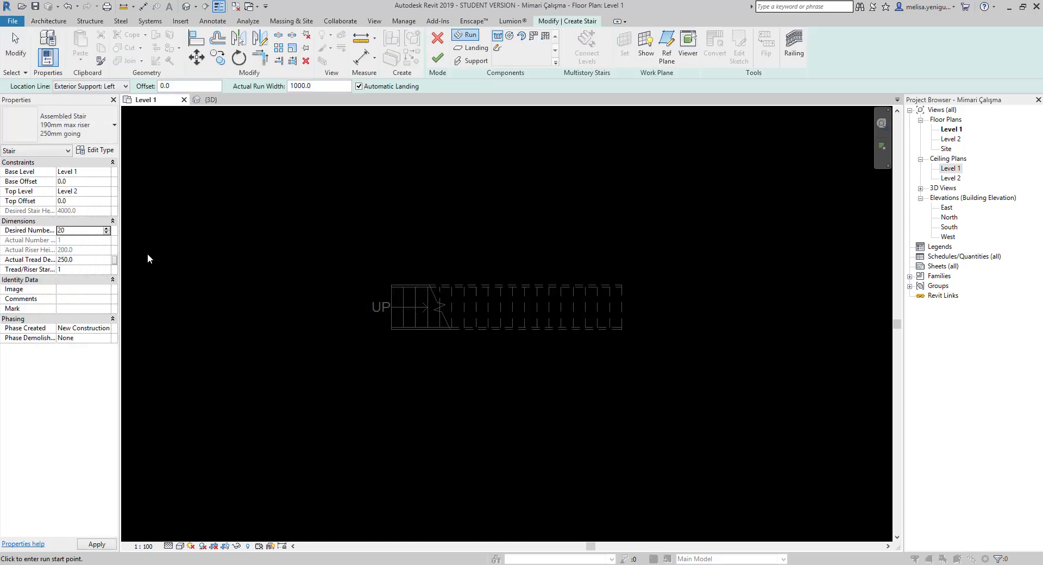
key("Return")
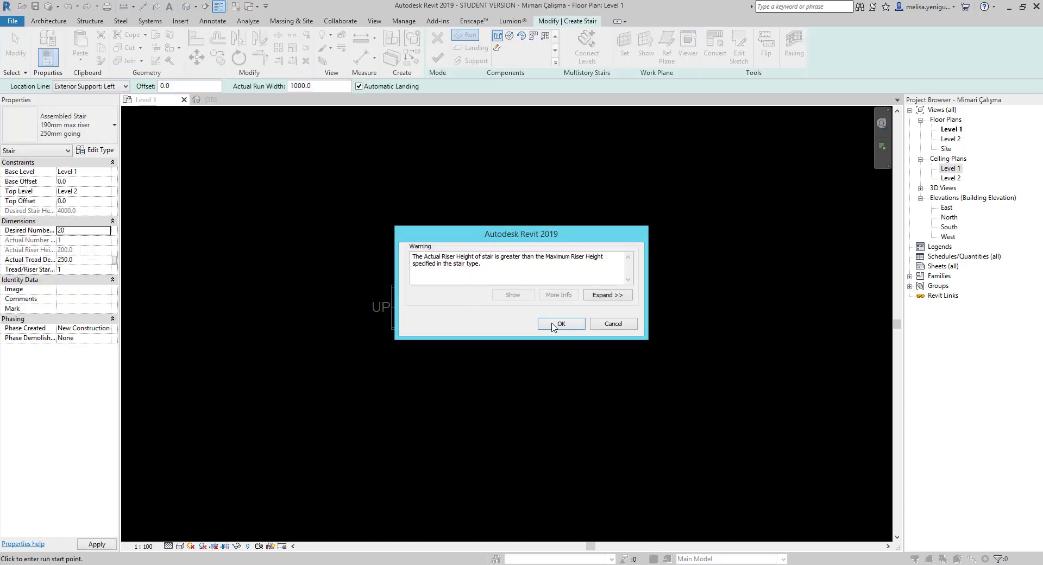
left_click(553, 327)
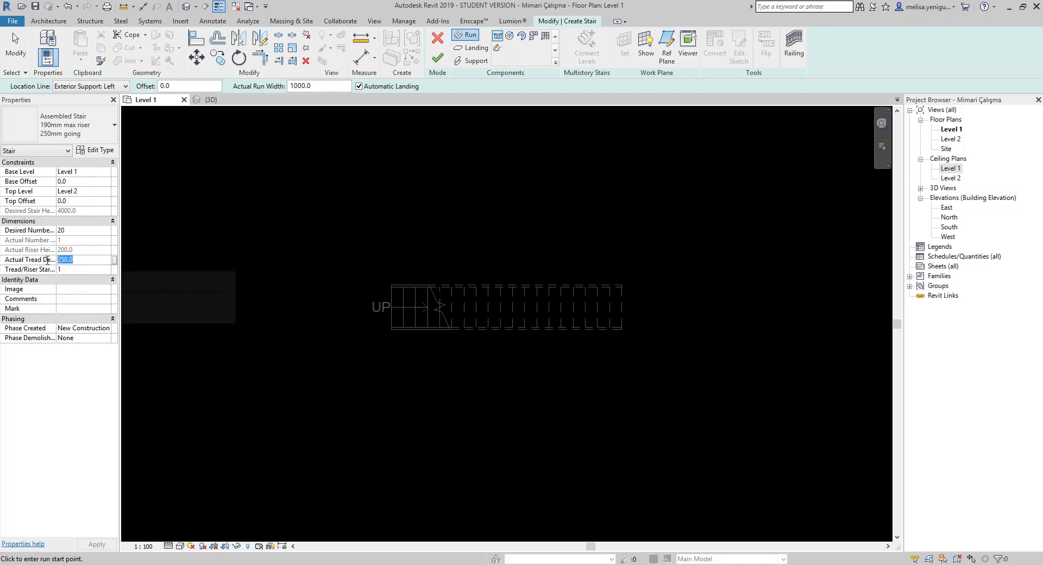
type("300")
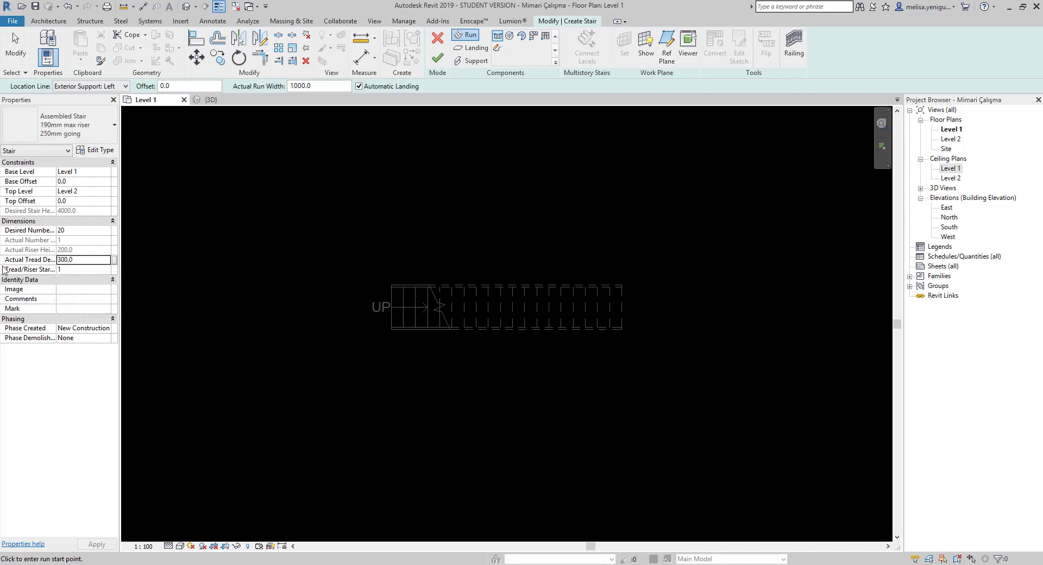
left_click(76, 270)
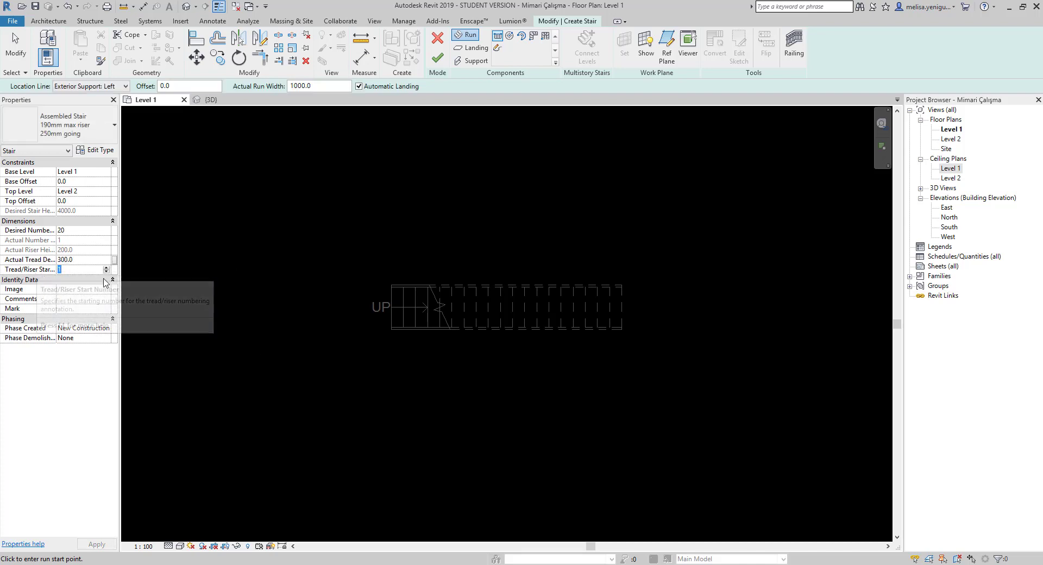
Sketch two connected full-step spiral runs below the straight stair, the second with radius 1100.
left_click(509, 36)
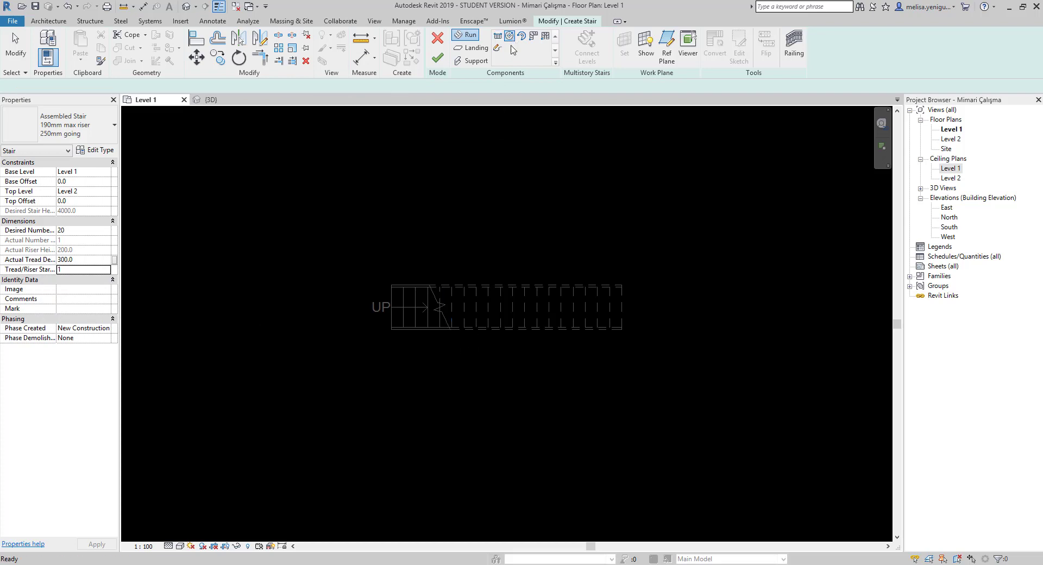
middle_click_drag(413, 399, 439, 334)
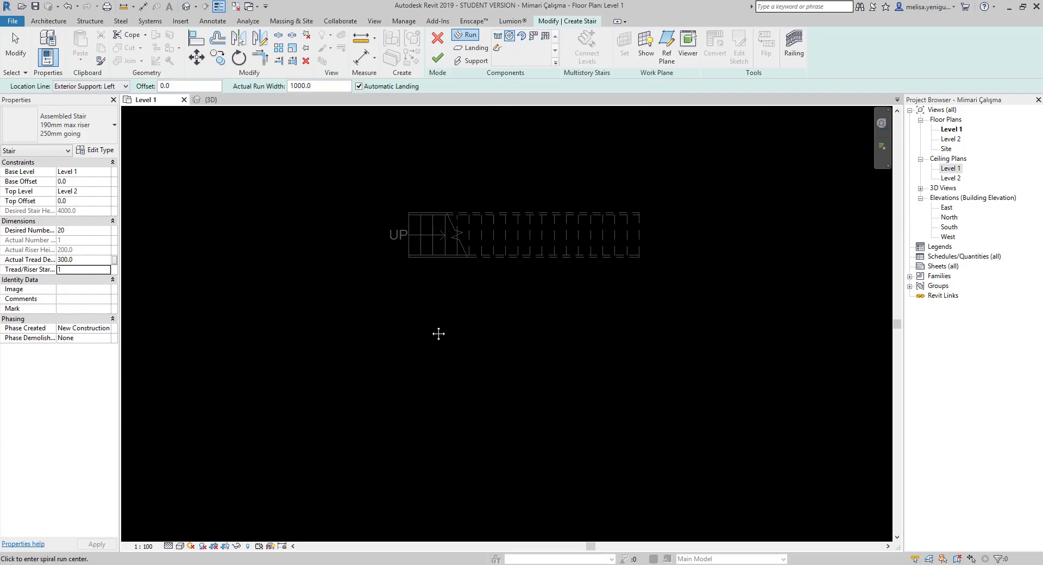
left_click(411, 335)
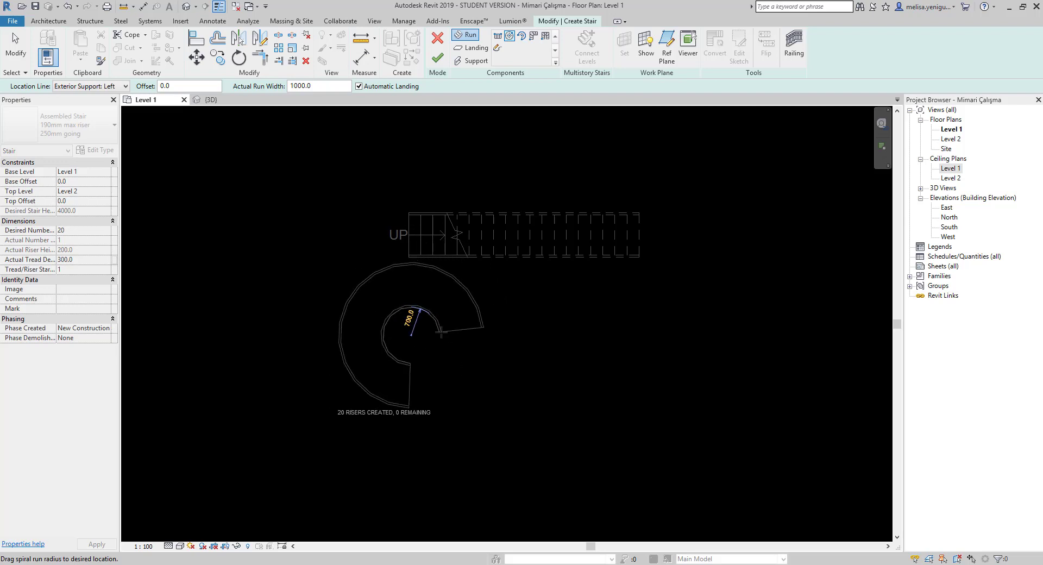
left_click(441, 332)
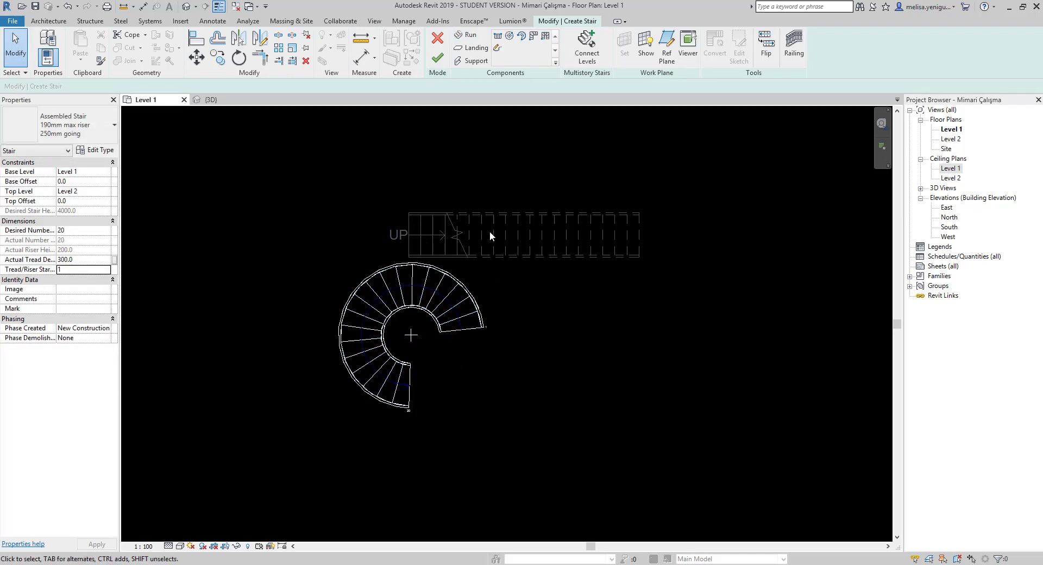
left_click(522, 37)
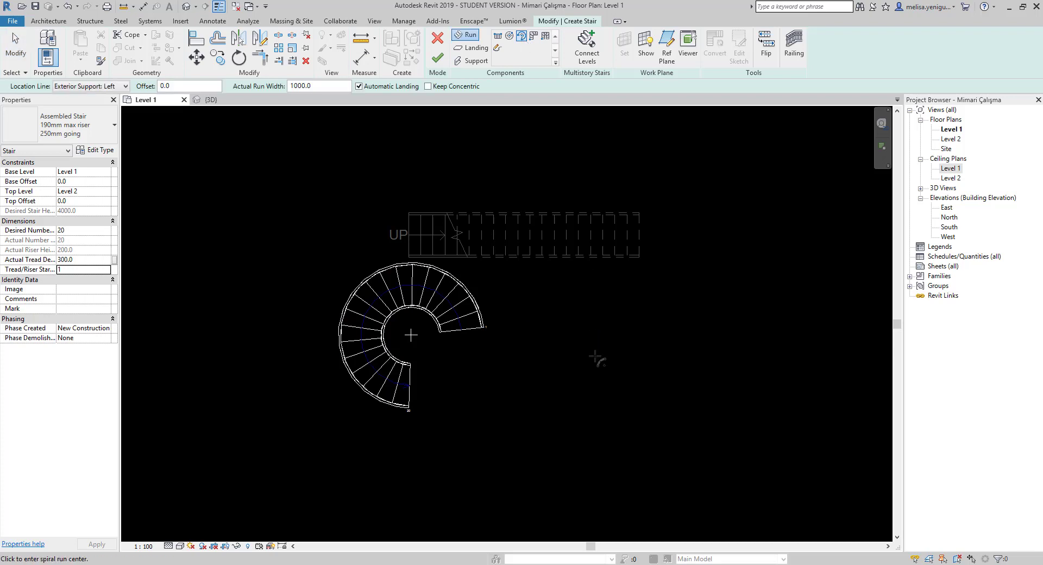
left_click(576, 339)
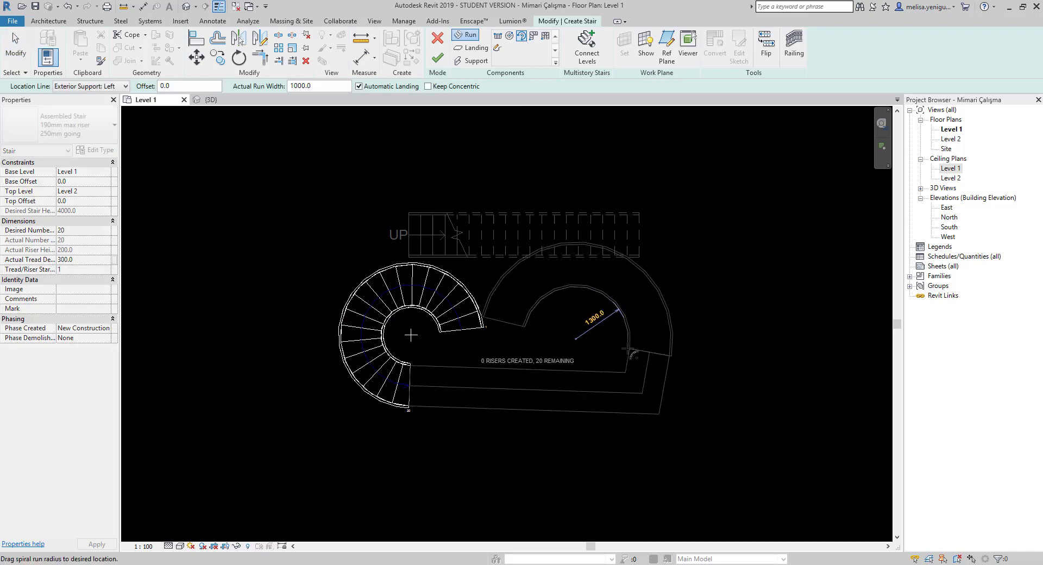
left_click(592, 380)
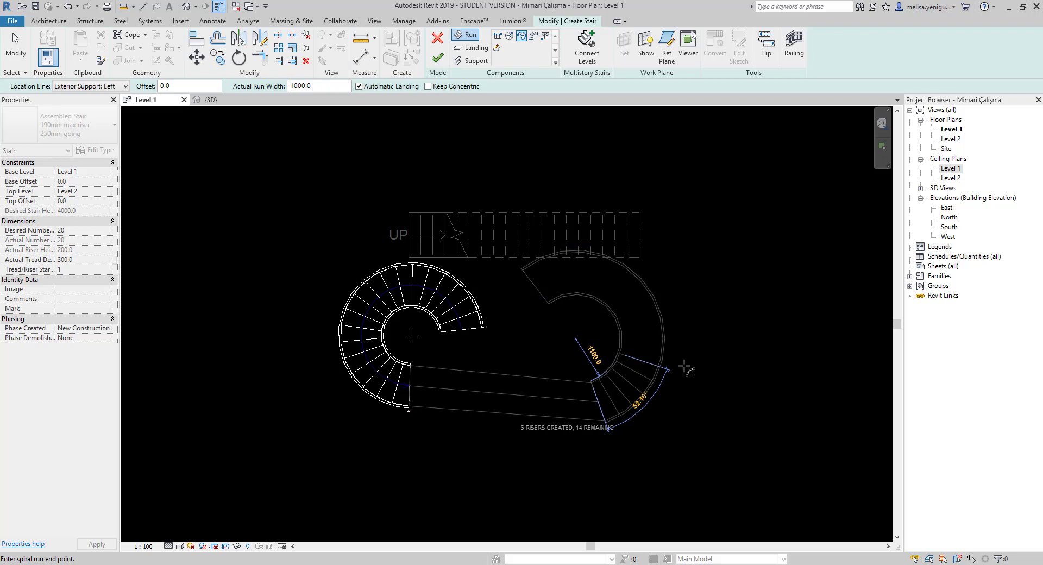
left_click(534, 288)
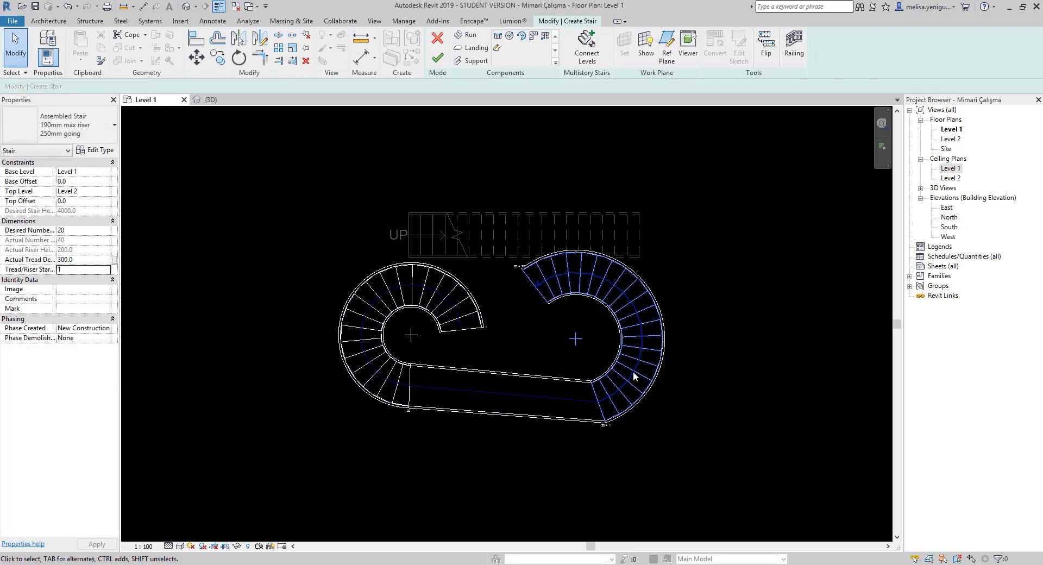
Crossing-select the double spiral stair and delete it.
scroll(457, 304, "down", 2)
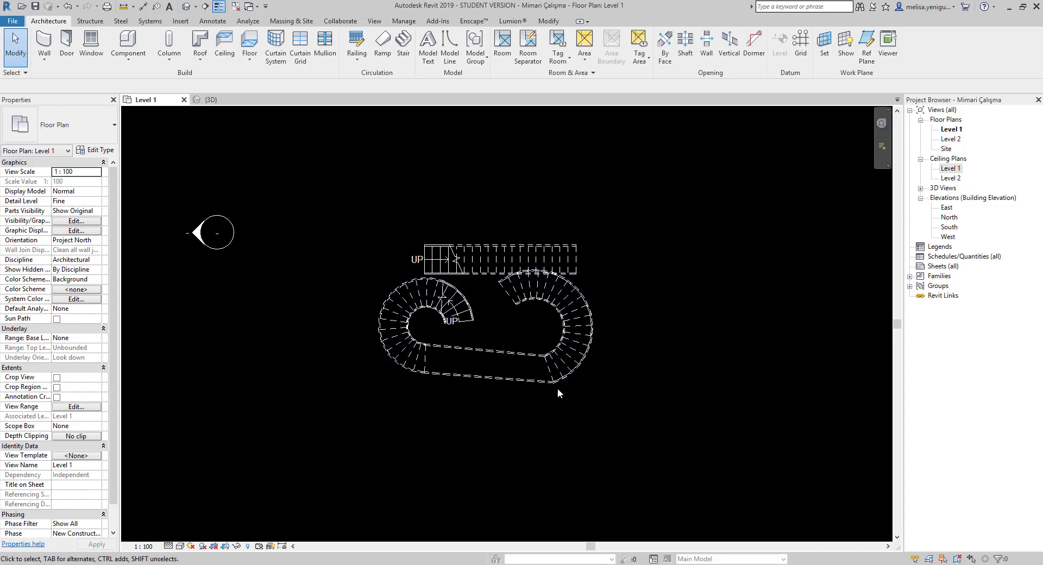
left_click_drag(766, 419, 348, 323)
key("Delete")
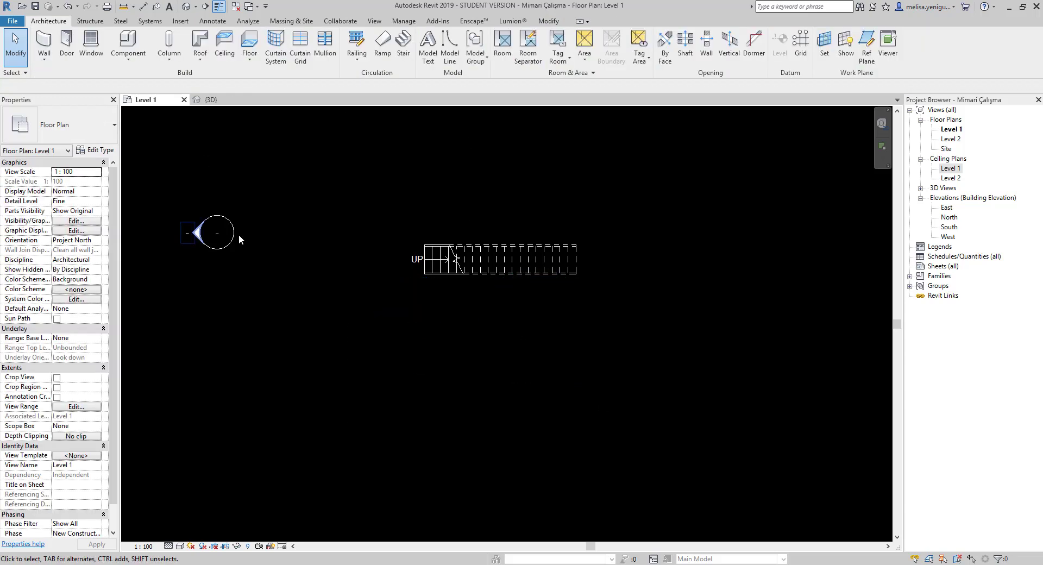
Sketch a curved spiral run below the straight stair and finish the stair.
left_click(403, 45)
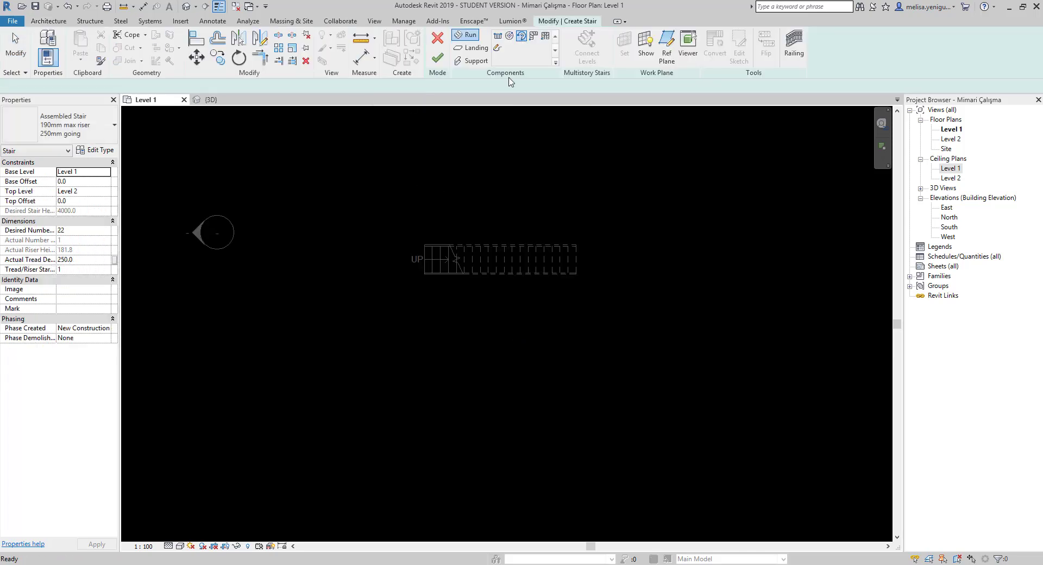
left_click_drag(449, 391, 465, 321)
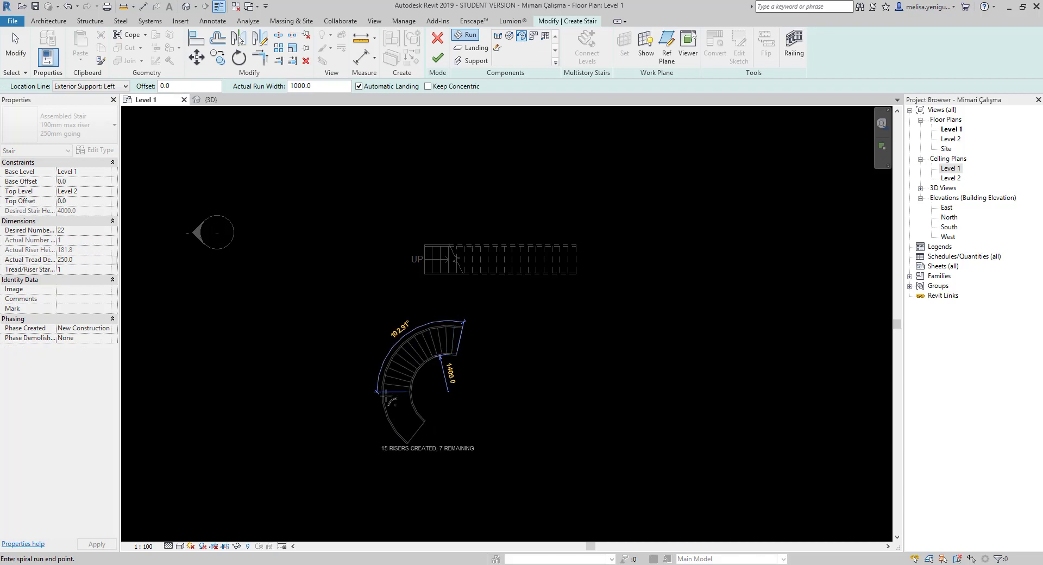
left_click(412, 437)
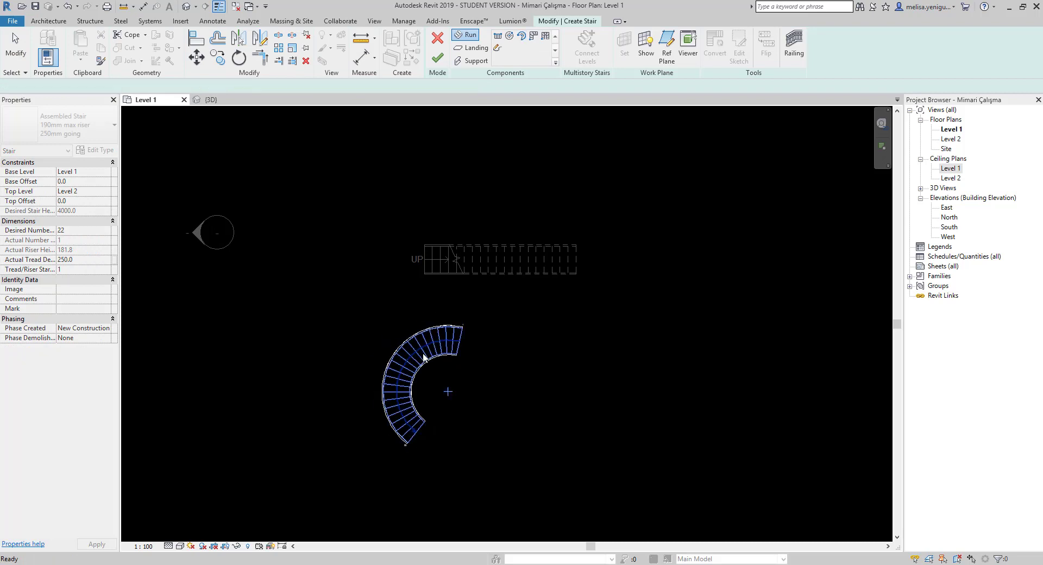
left_click(438, 58)
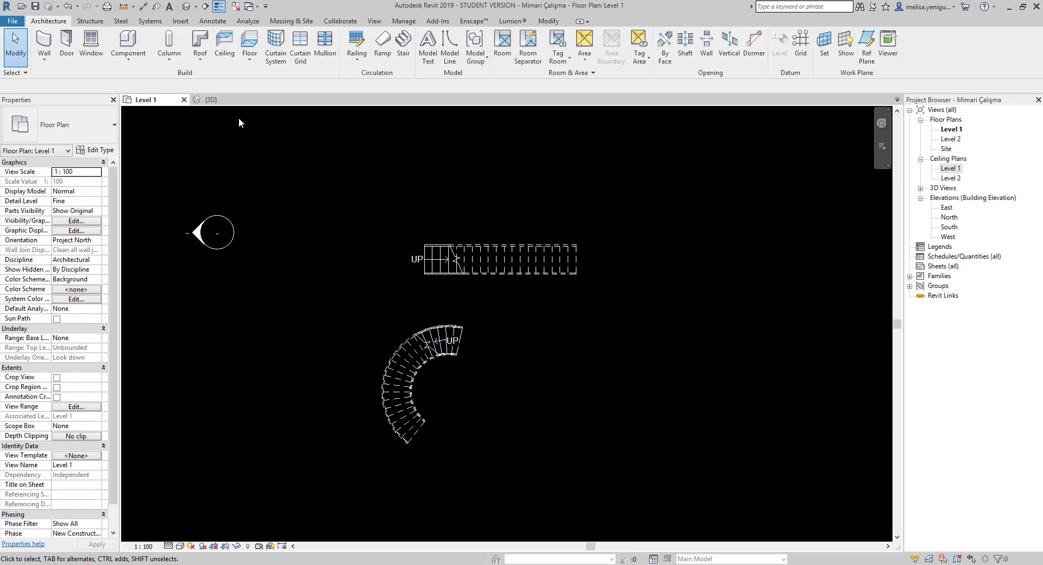
Orbit the 3D view around the new 22-riser spiral stair to inspect it.
left_click(210, 100)
scroll(537, 373, "up", 3)
scroll(537, 373, "up", 3)
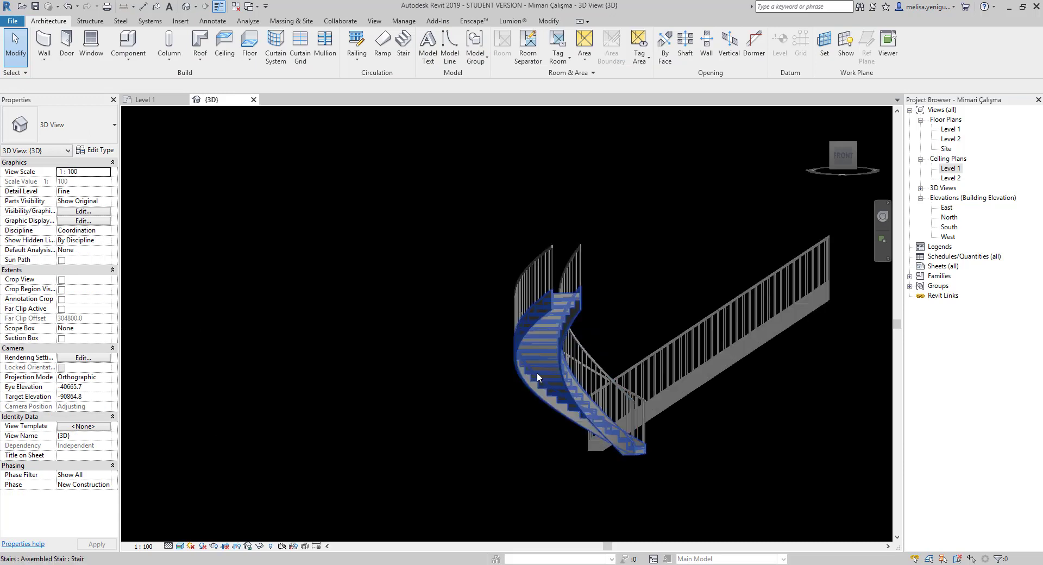
left_click(558, 365)
middle_click_drag(558, 365, 224, 522, "shift")
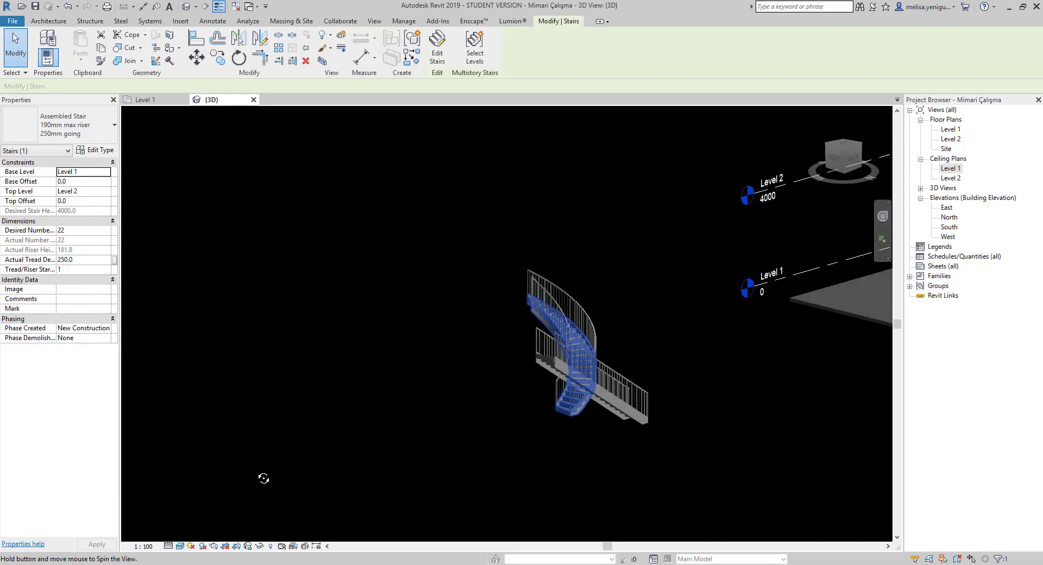
scroll(553, 321, "up", 2)
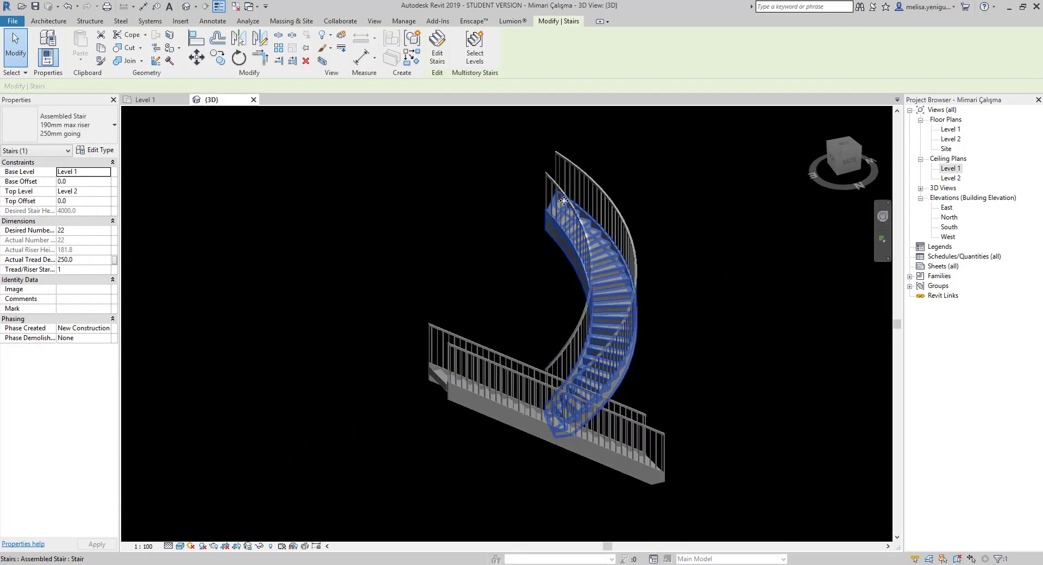
middle_click_drag(553, 320, 652, 331, "shift")
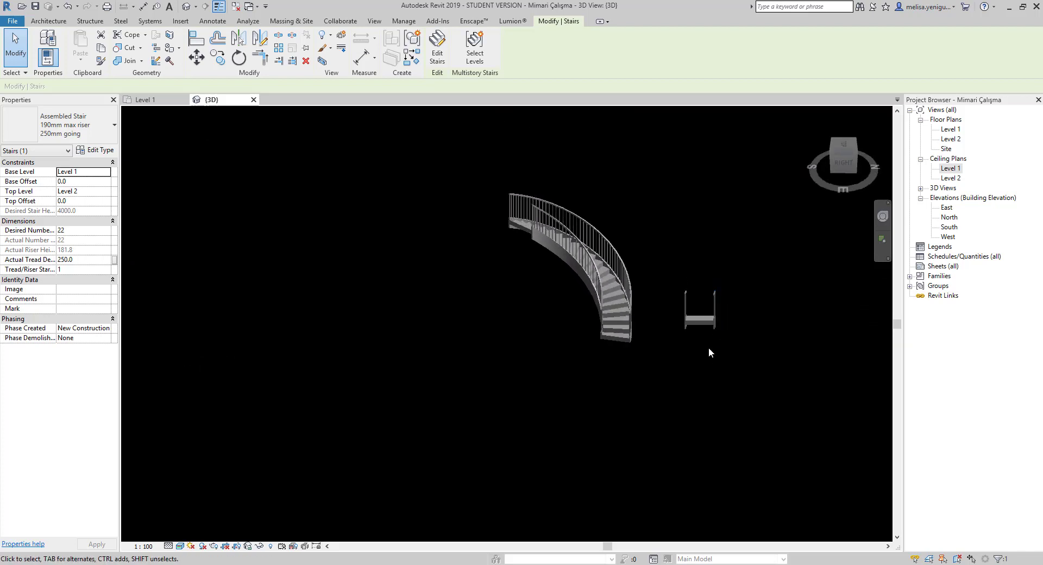
scroll(651, 331, "up", 1)
Back on Level 1, place an L-Shape Winder stair right of the spiral stair.
left_click(147, 100)
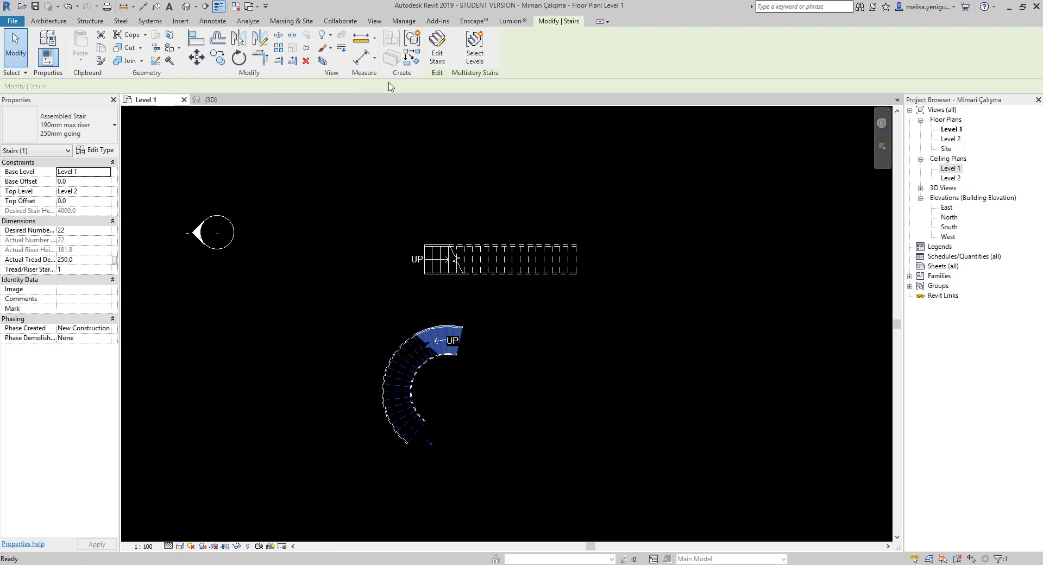
left_click(523, 342)
scroll(538, 231, "down", 1)
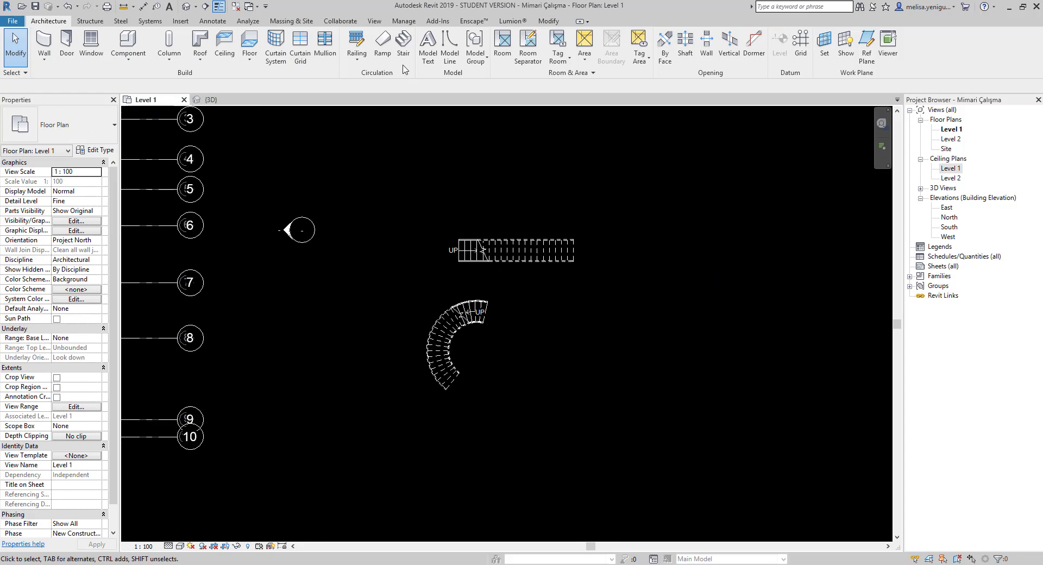
left_click(402, 44)
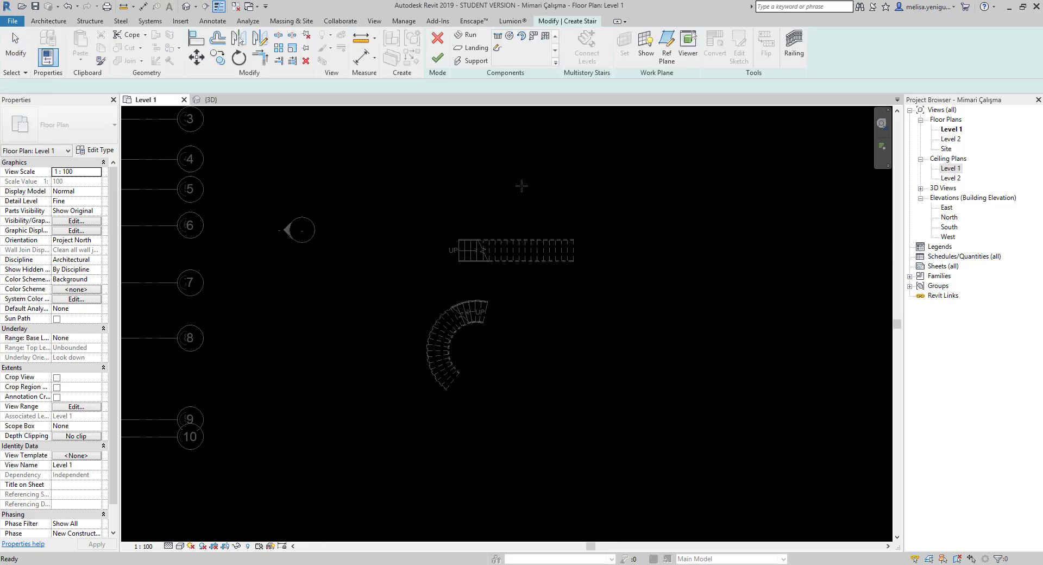
left_click(532, 38)
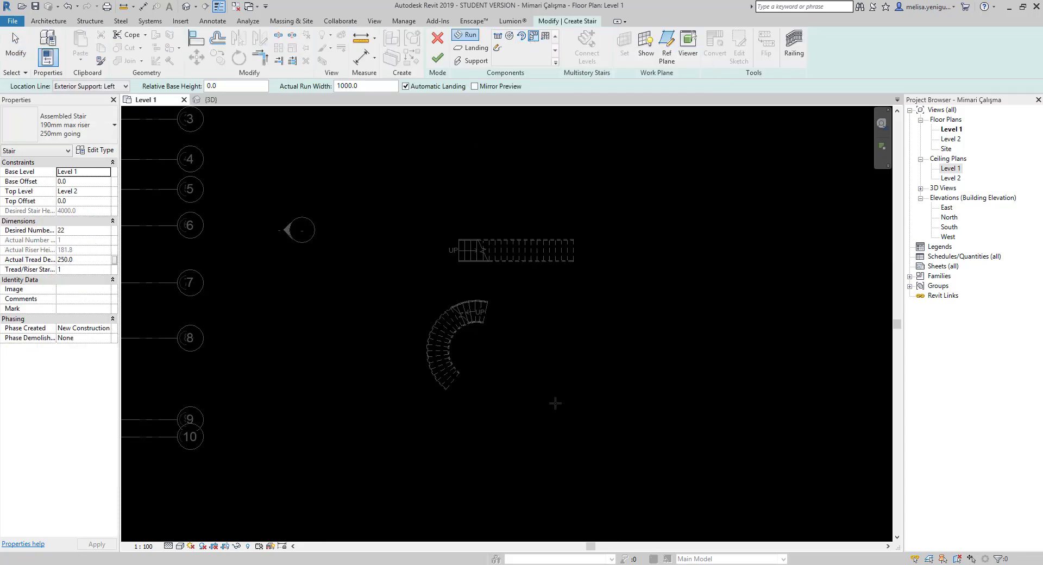
left_click(622, 351)
scroll(607, 389, "up", 2)
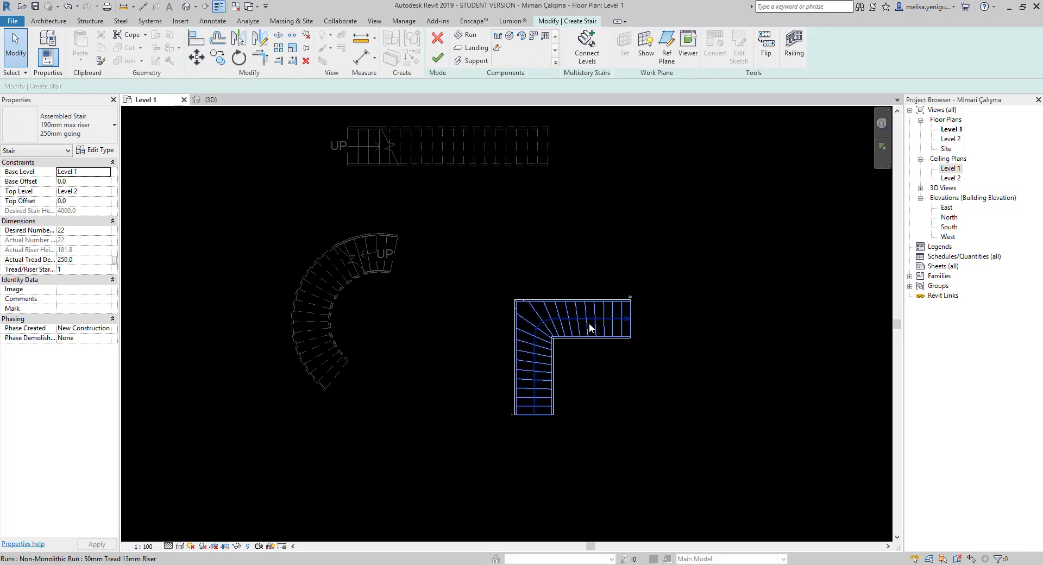
left_click(437, 61)
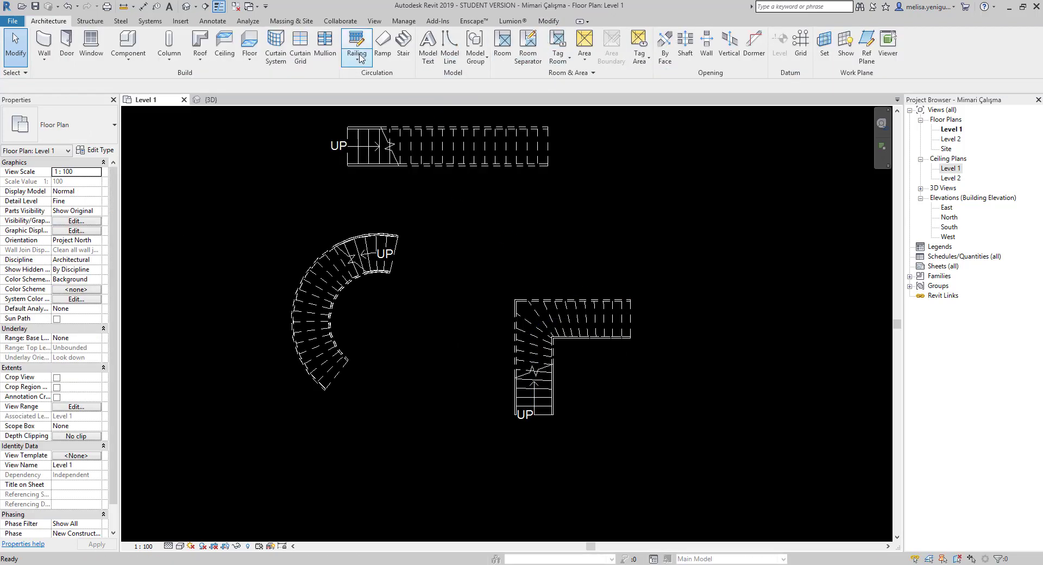
Place a 20-riser U-shaped winder stair, turned a quarter turn, right of the straight stair.
left_click(405, 44)
left_click(546, 37)
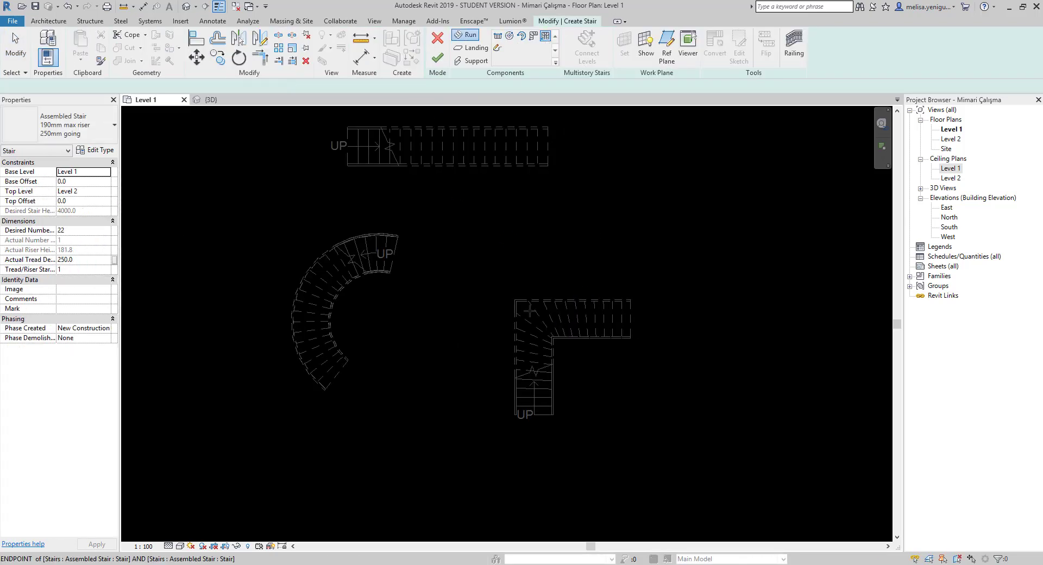
scroll(500, 314, "down", 2)
left_click(86, 231)
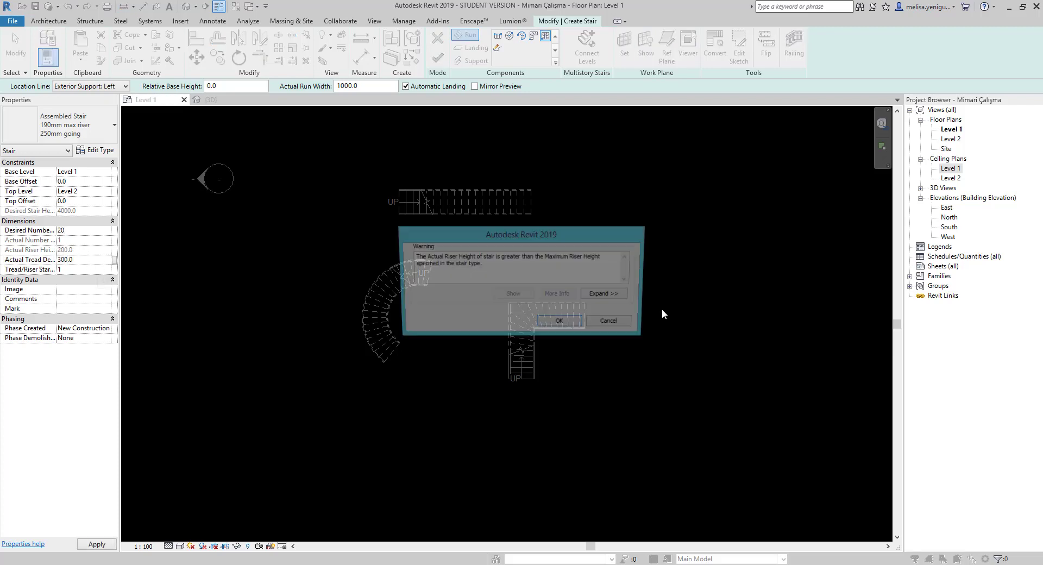
left_click(562, 323)
scroll(517, 260, "up", 2)
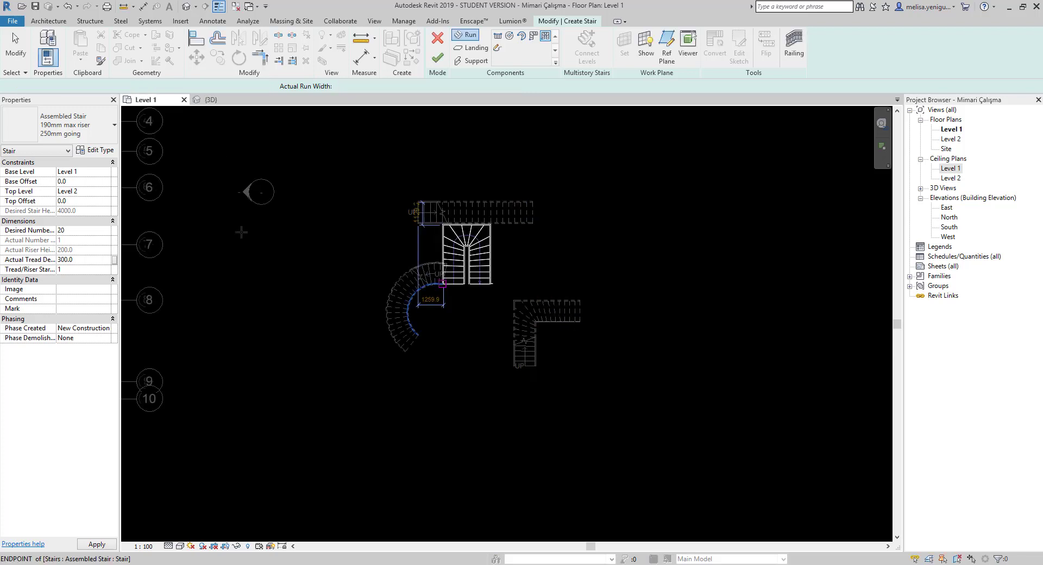
scroll(607, 267, "up", 1)
scroll(614, 288, "up", 1)
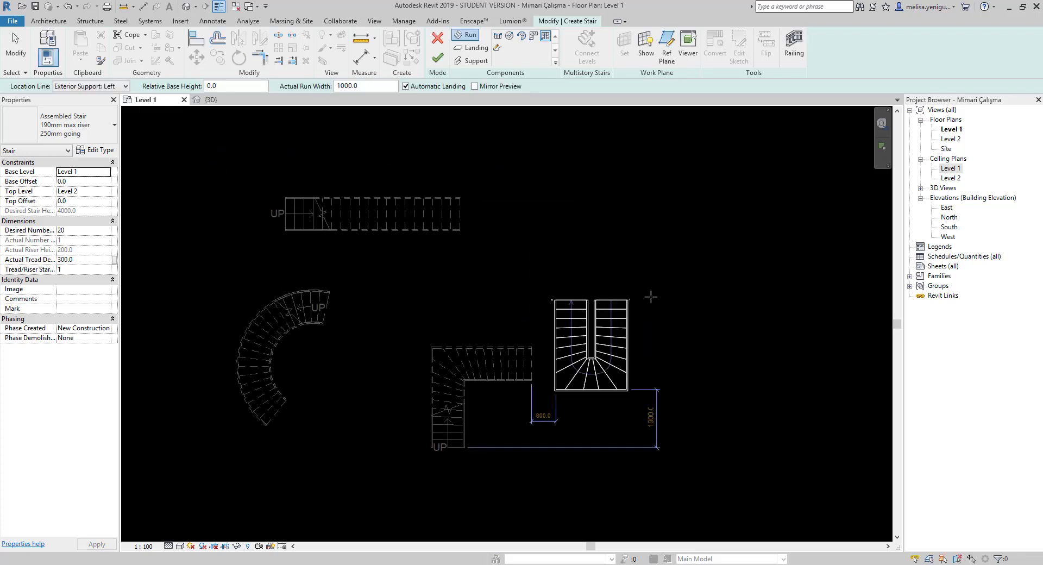
key("space")
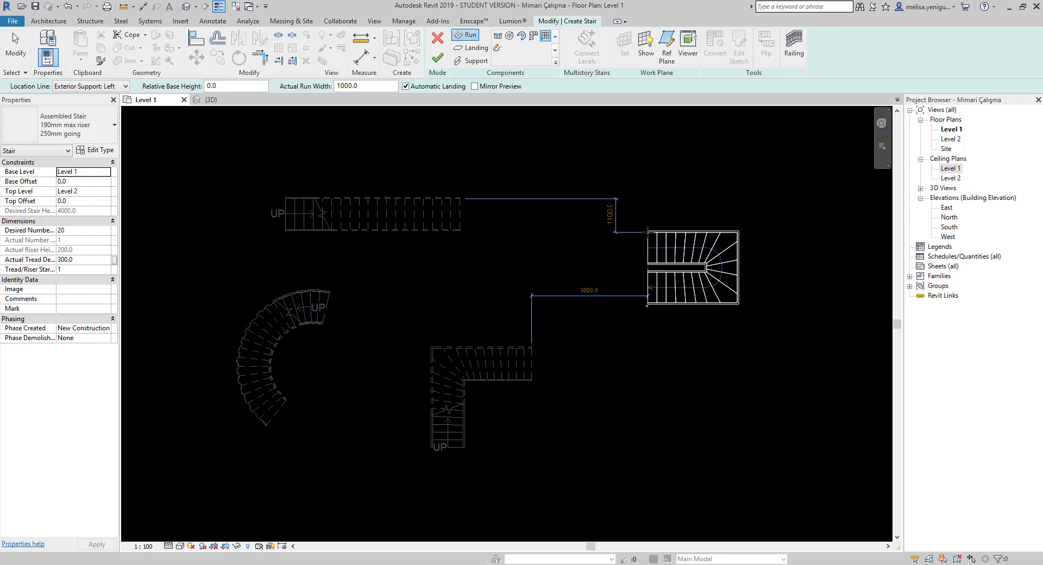
left_click(648, 231)
key("Escape")
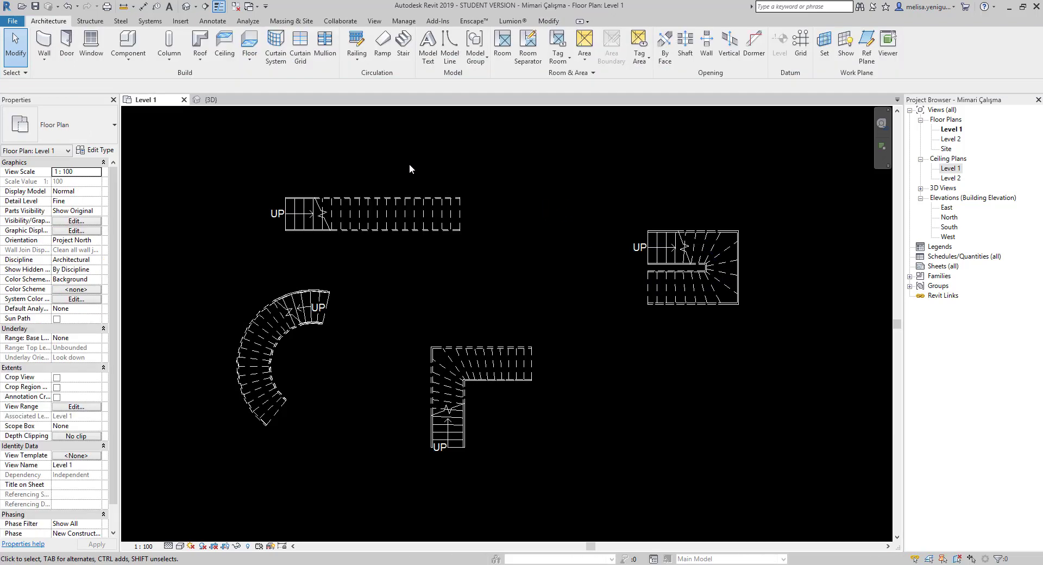
Inspect the railed stairs in 3D, selecting a railing and orbiting around it.
left_click(212, 105)
scroll(547, 360, "up", 2)
scroll(568, 246, "up", 2)
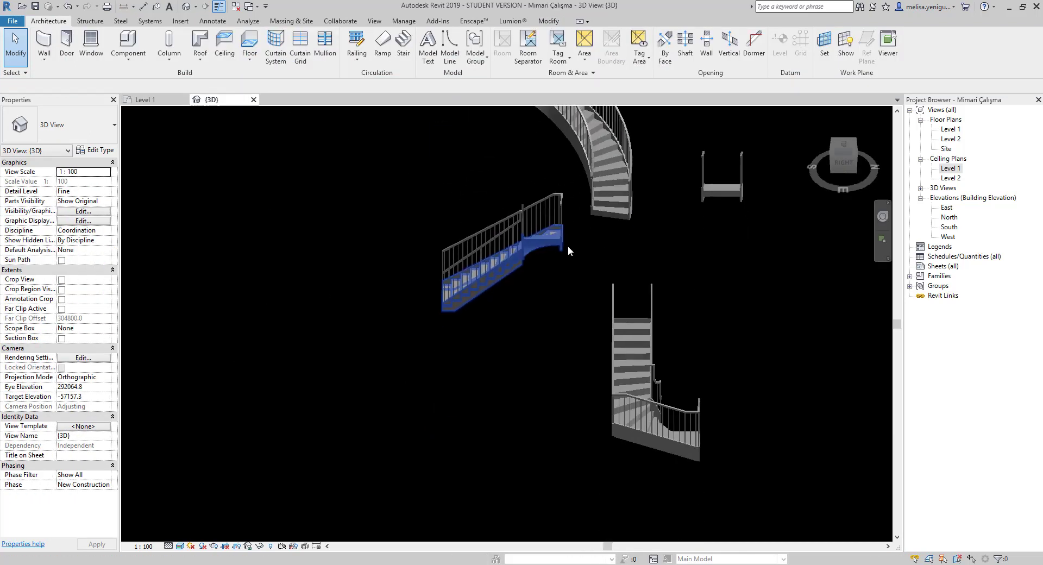
scroll(694, 429, "up", 2)
left_click(677, 416)
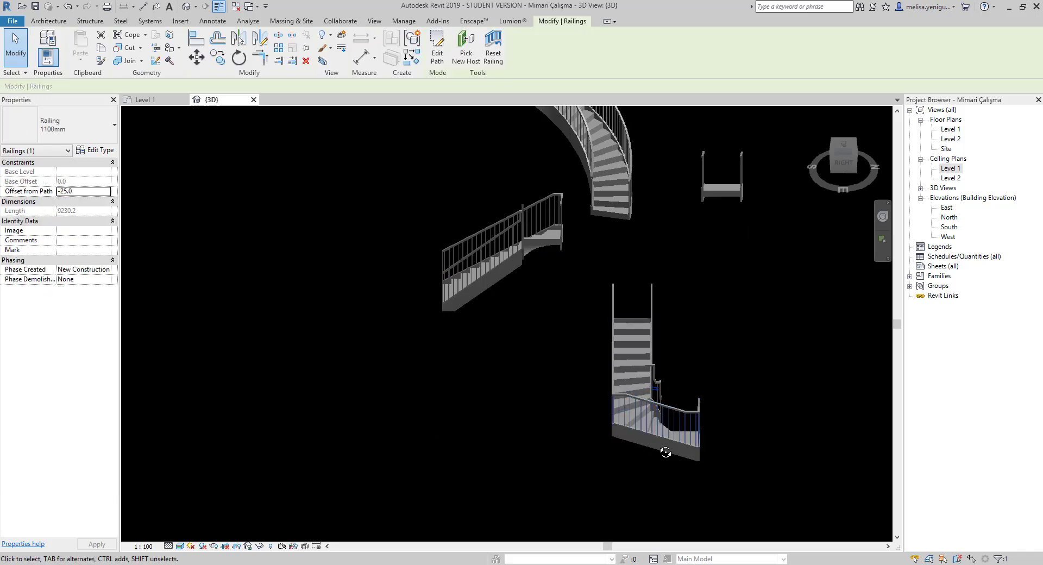
mouse_move(664, 454)
middle_mouse_down("shift")
mouse_move(391, 343)
mouse_move(317, 391)
mouse_move(494, 463)
mouse_move(500, 482)
mouse_move(336, 379)
mouse_move(443, 407)
middle_mouse_up("shift")
scroll(650, 329, "up", 2)
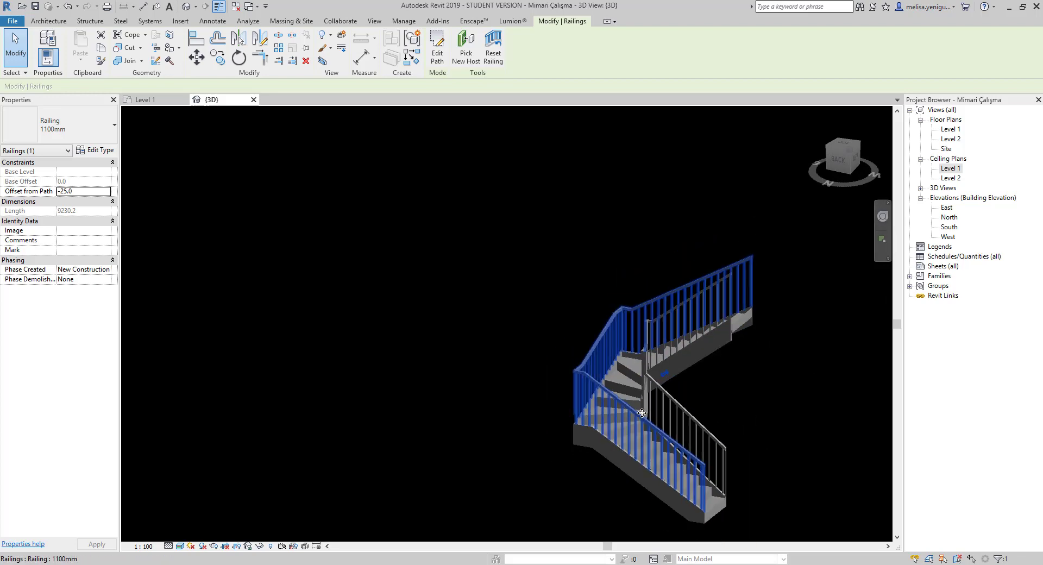
scroll(616, 402, "down", 2)
scroll(599, 386, "down", 2)
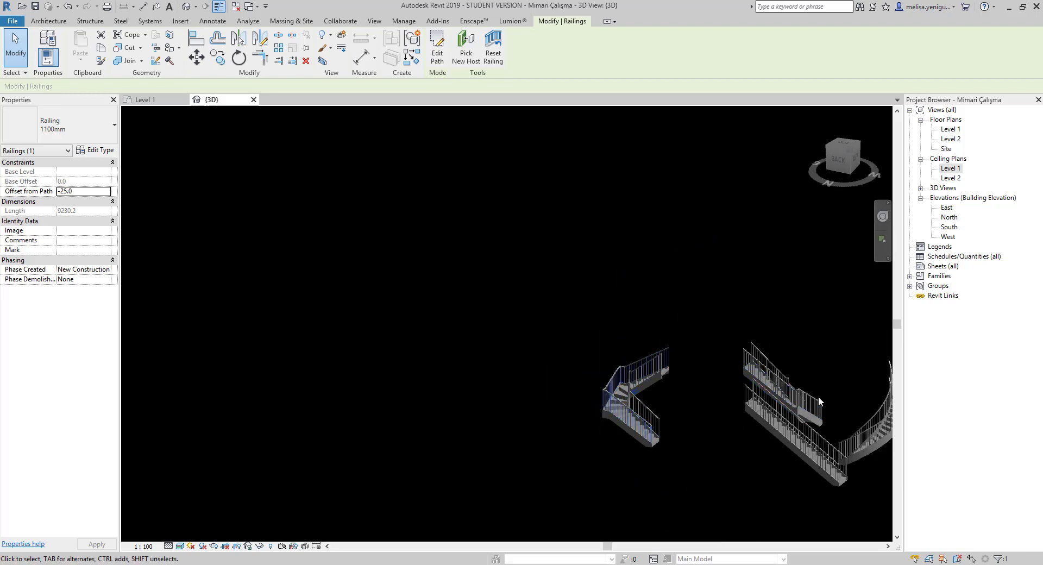
scroll(819, 402, "up", 2)
key("Escape")
Orbit and pan the 3D view around the stairs, then return to Level 1.
mouse_move(818, 402)
middle_mouse_down("shift")
mouse_move(611, 446)
mouse_move(581, 397)
mouse_move(494, 406)
mouse_move(476, 429)
middle_mouse_up("shift")
scroll(581, 396, "up", 2)
scroll(620, 390, "down", 2)
middle_click_drag(315, 297, 623, 276)
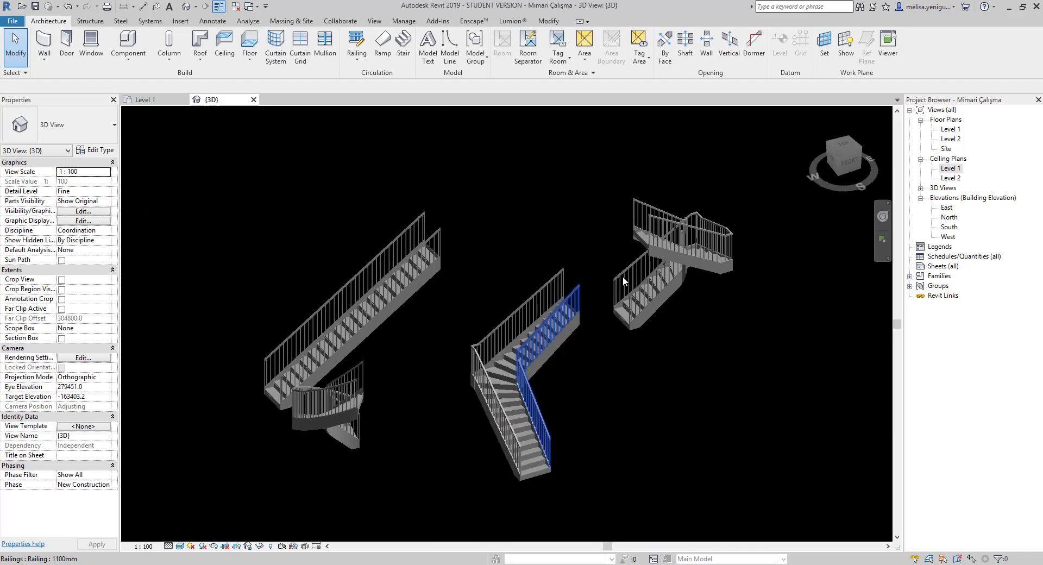
scroll(582, 335, "up", 2)
scroll(520, 363, "down", 2)
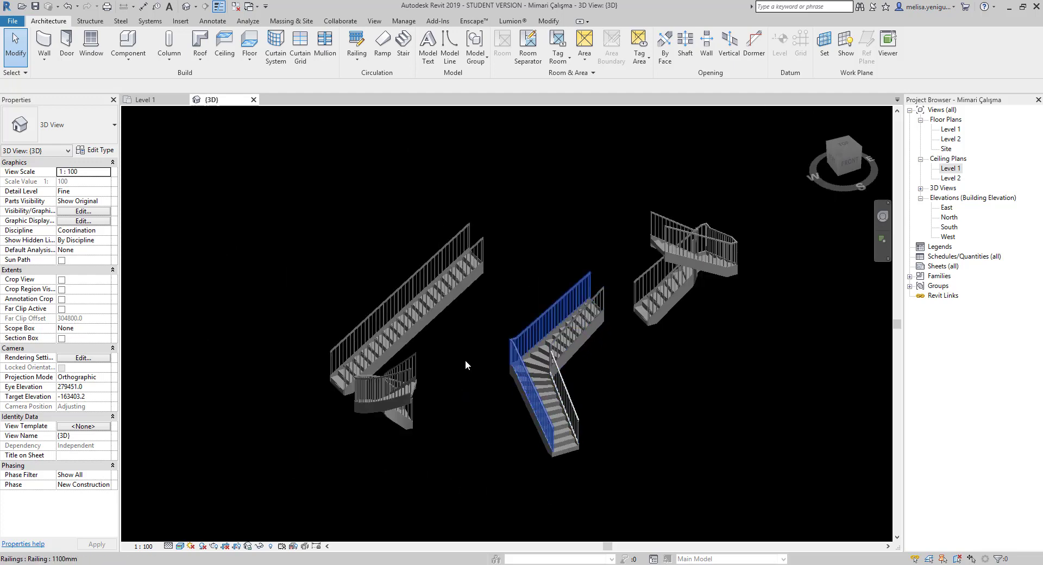
mouse_move(466, 360)
middle_mouse_down("shift")
mouse_move(565, 413)
mouse_move(507, 229)
middle_mouse_up("shift")
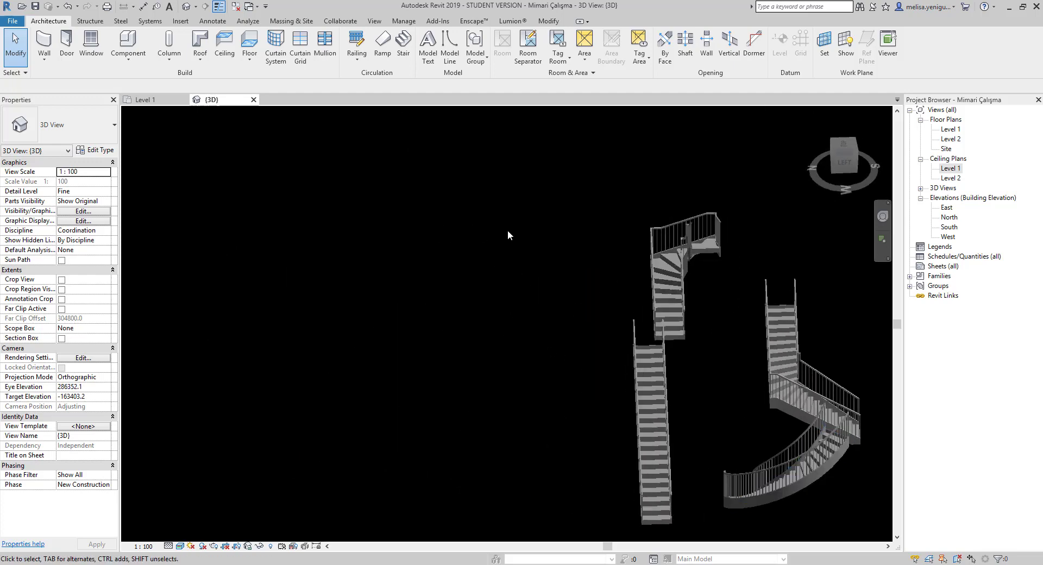
left_click(155, 100)
Start a new stair and draw its first 10-riser run on Level 1.
scroll(729, 255, "up", 2)
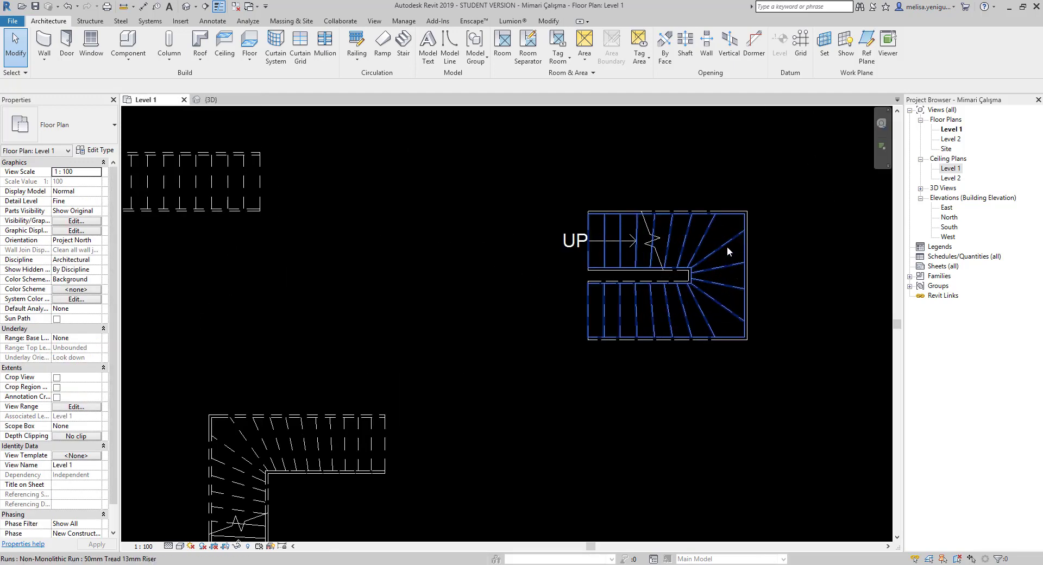
scroll(525, 298, "down", 3)
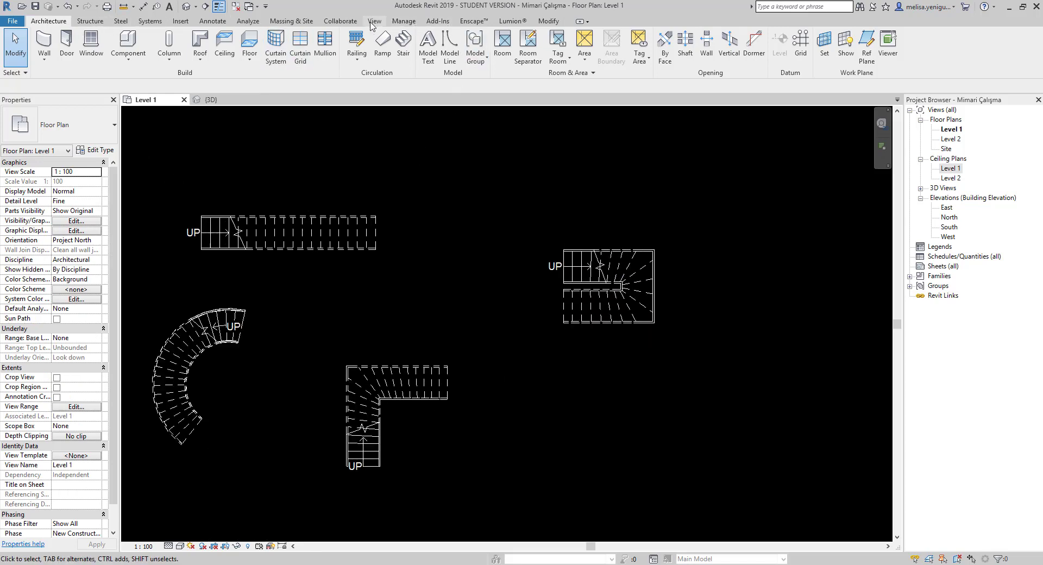
left_click(404, 44)
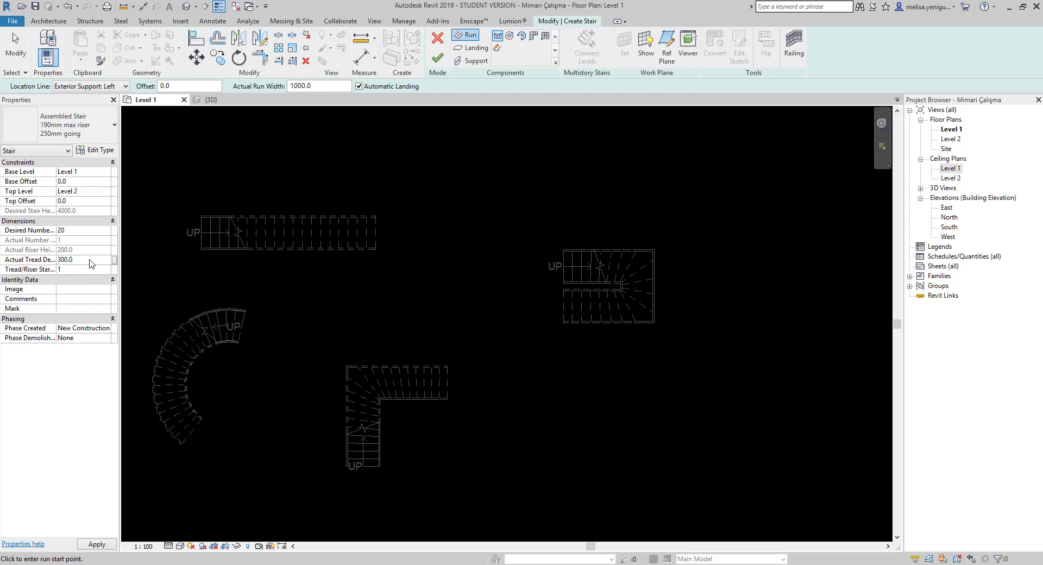
left_click(527, 357)
left_click(559, 324)
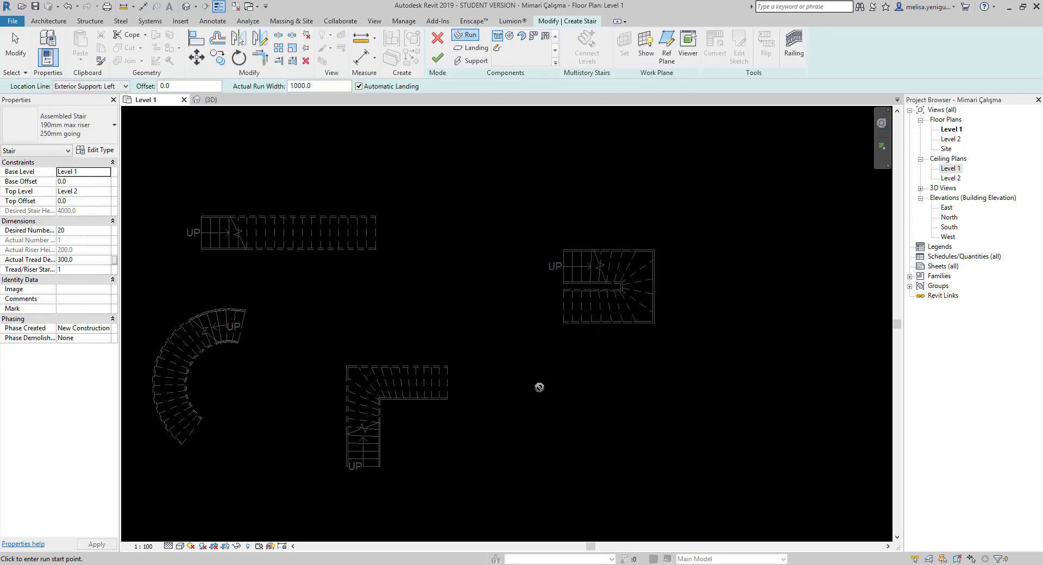
left_click(530, 390)
middle_click_drag(625, 394, 558, 365)
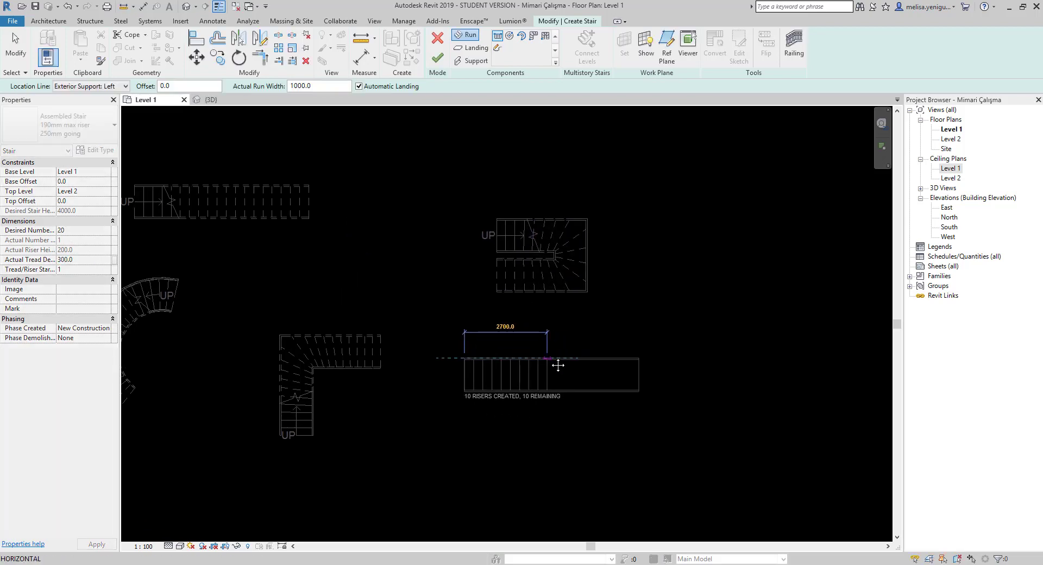
left_click(558, 365)
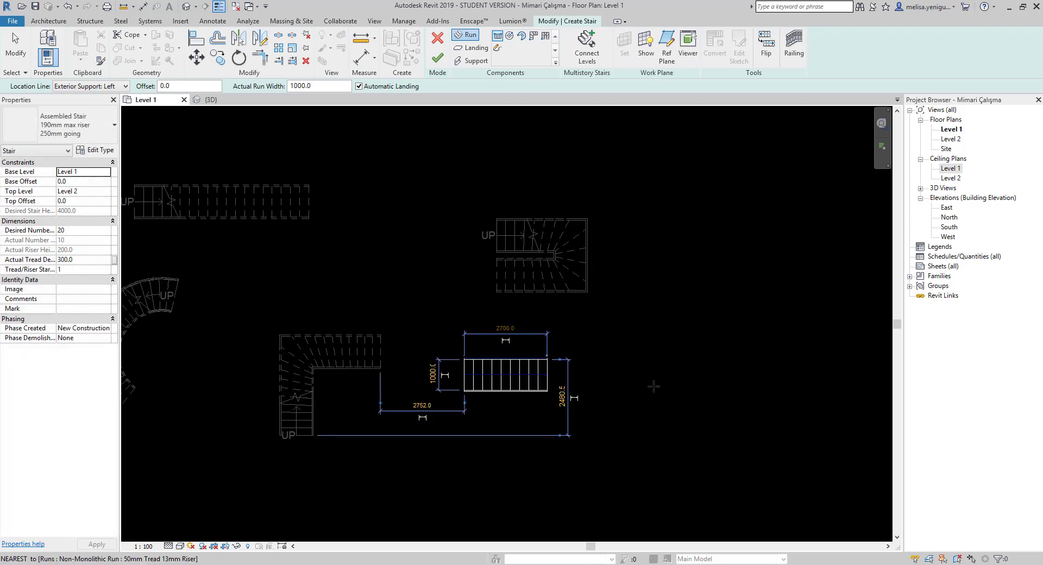
Draw the second 10-riser run past the landing, completing all 20 risers.
scroll(631, 381, "up", 1)
scroll(631, 380, "up", 1)
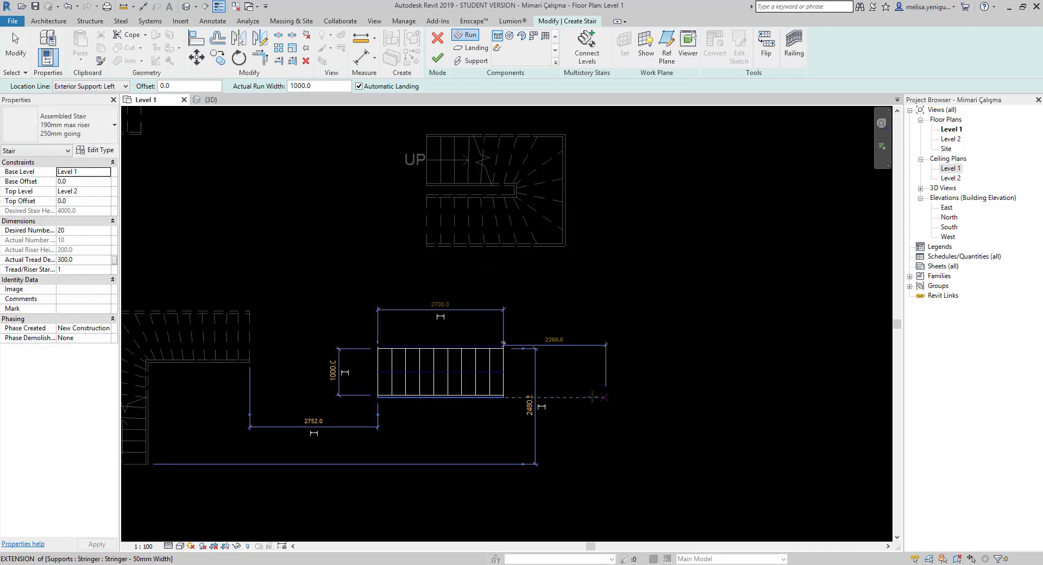
left_click(589, 397)
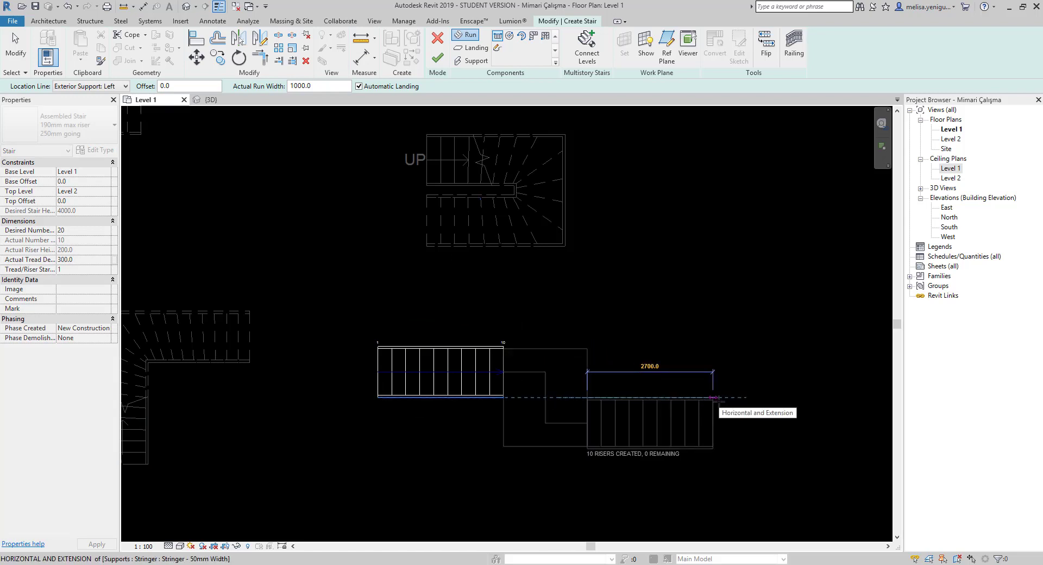
left_click(713, 397)
key("Escape")
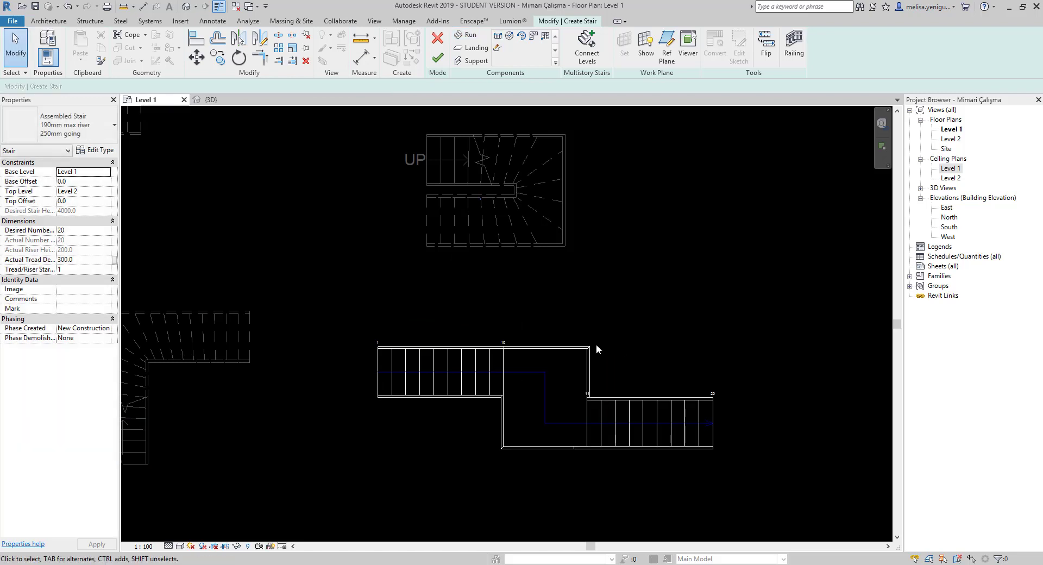
Finish the two-run stair and view it in 3D.
scroll(595, 344, "down", 1)
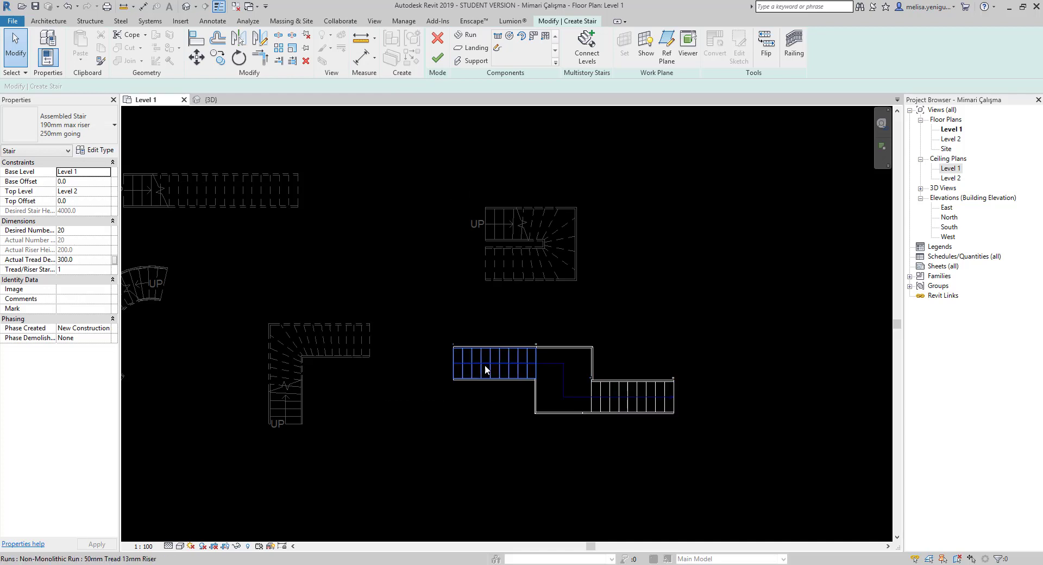
scroll(543, 358, "up", 1)
scroll(762, 408, "up", 1)
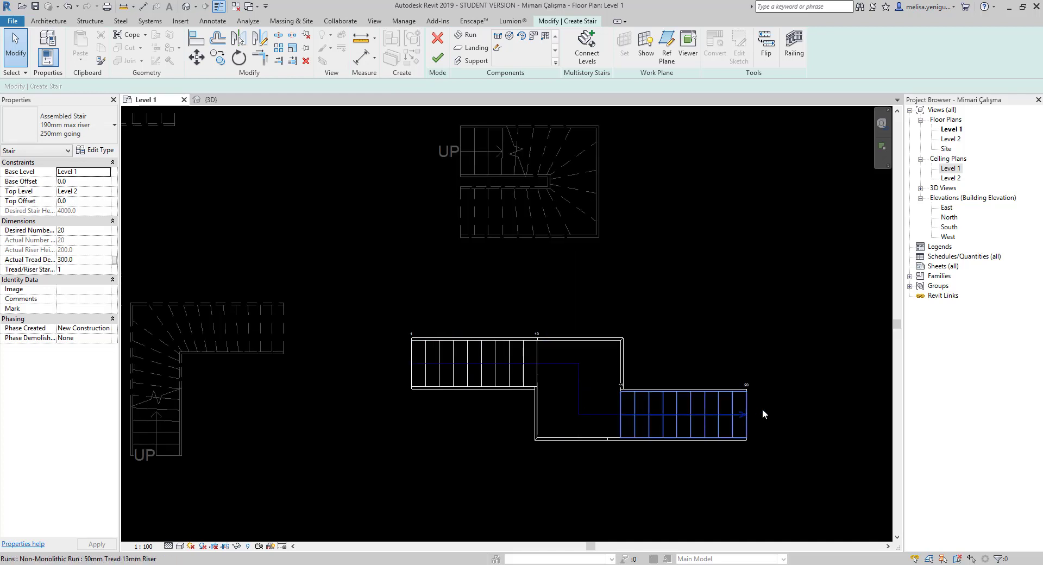
scroll(649, 406, "up", 1)
left_click(438, 57)
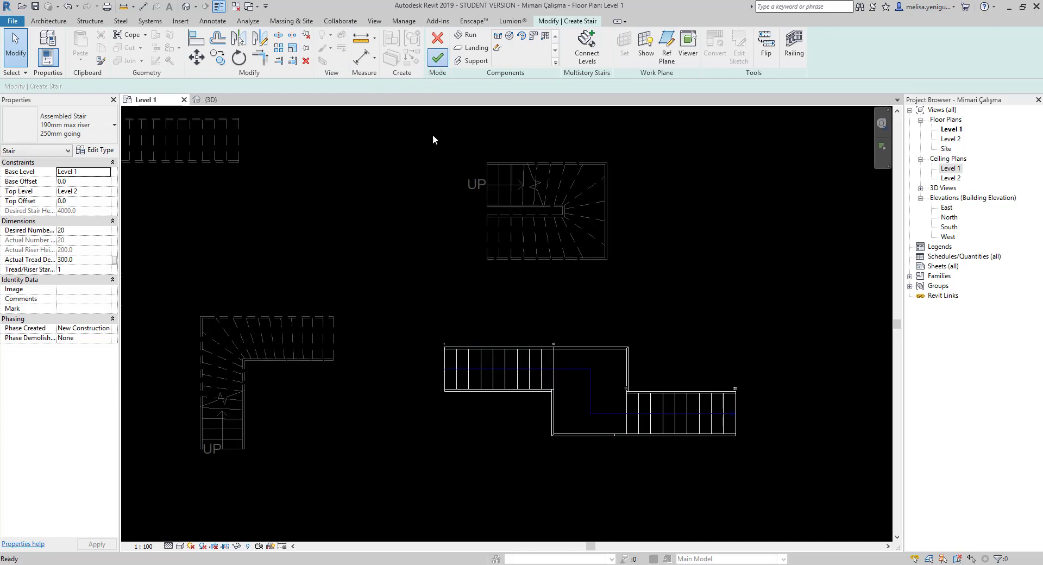
key("ctrl+Tab")
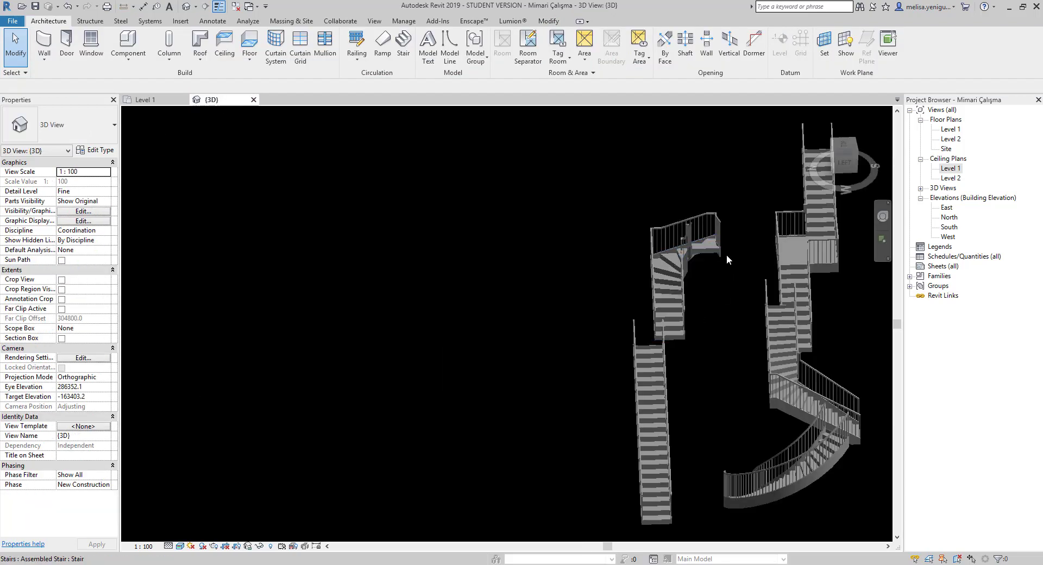
Select the new two-run stair in 3D, then go back to Level 1 and clear the selection.
scroll(701, 293, "up", 1)
scroll(674, 282, "up", 2)
scroll(670, 279, "up", 3)
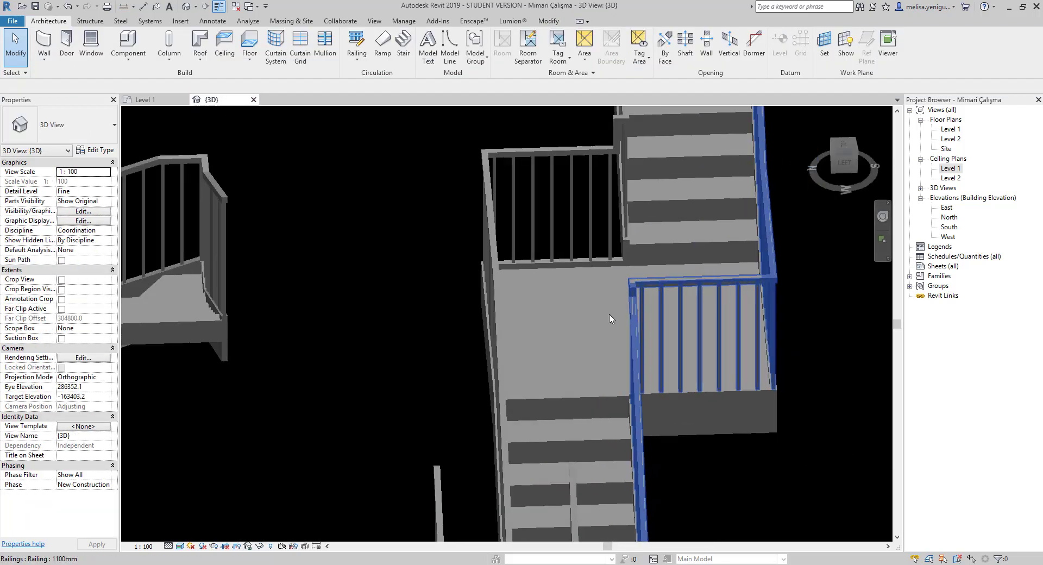
left_click(585, 396)
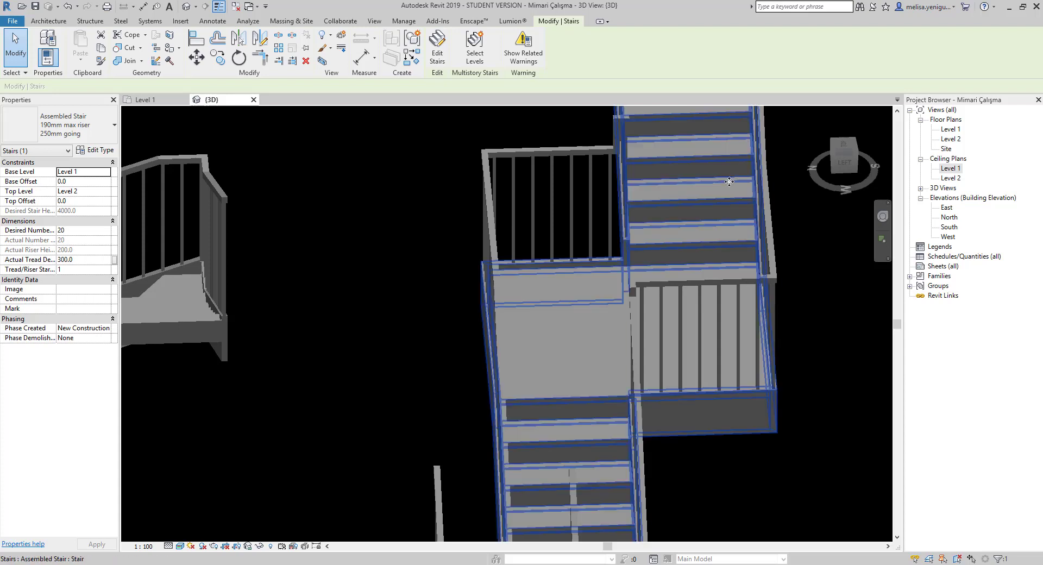
scroll(729, 181, "down", 3)
scroll(652, 217, "down", 2)
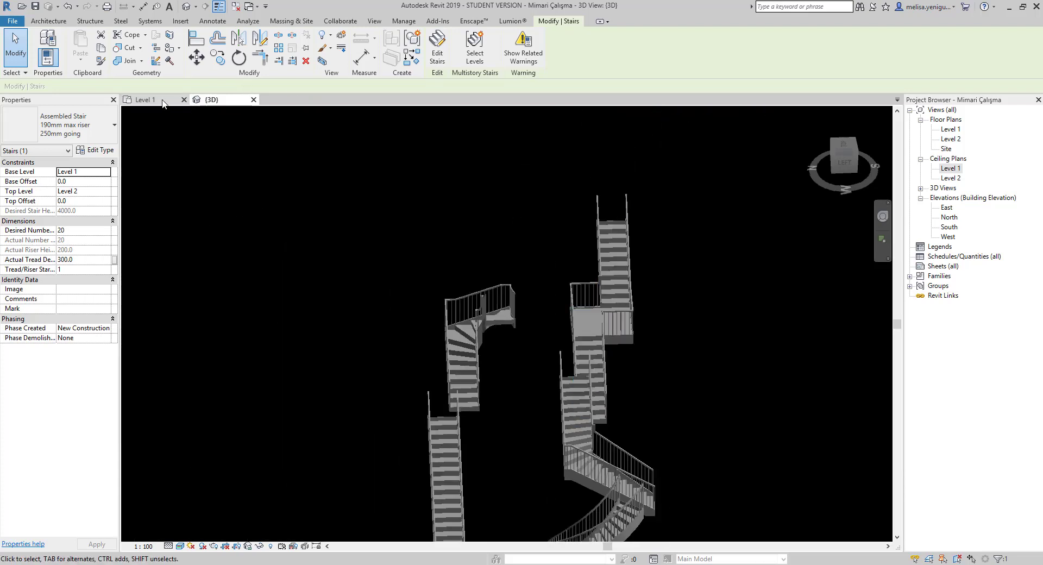
left_click(162, 100)
left_click(490, 263)
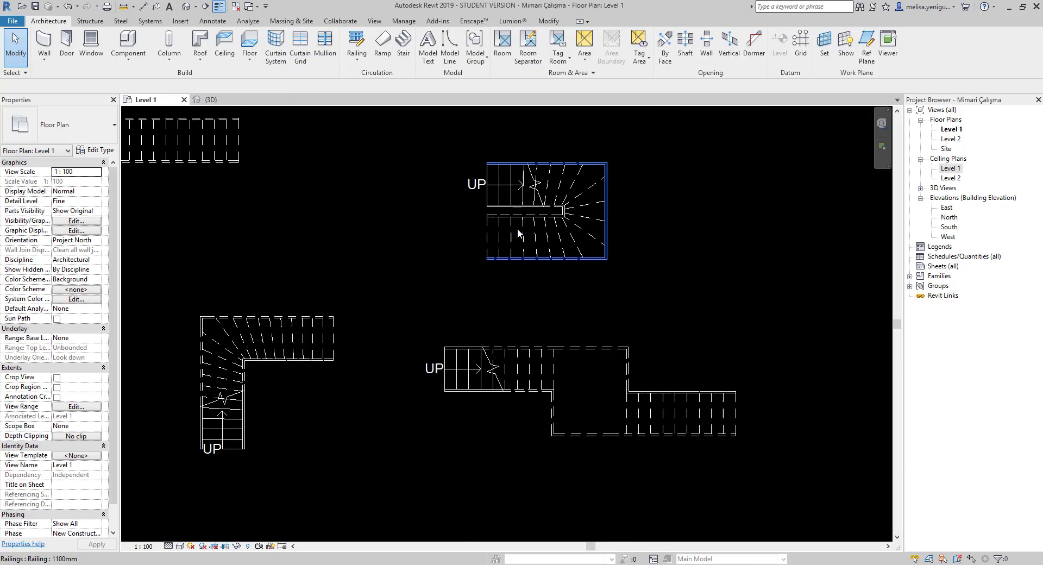
scroll(517, 228, "down", 2)
Start a U-shaped stair component, then cancel its placement.
left_click(412, 42)
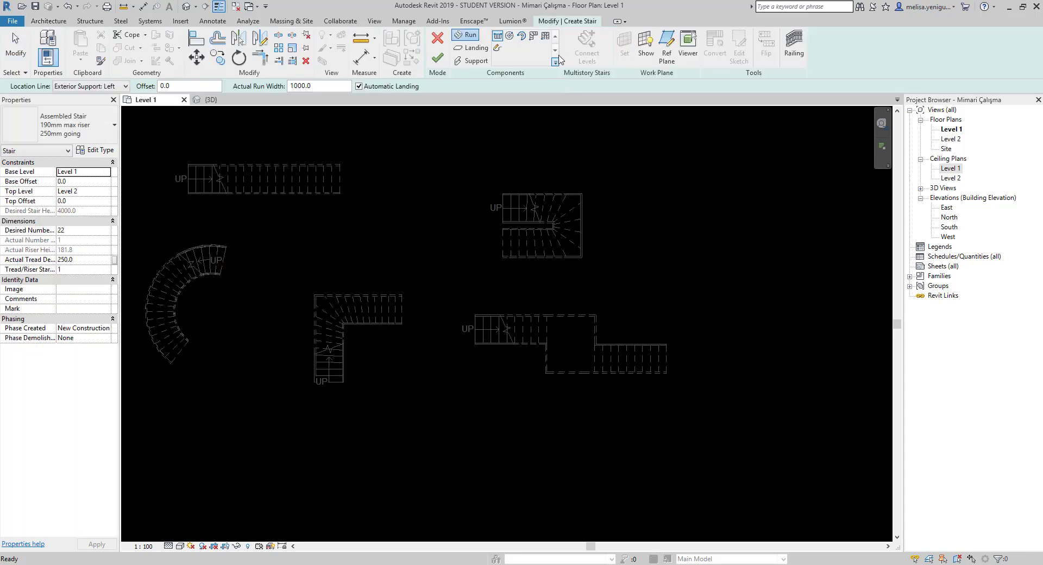
left_click(547, 37)
scroll(502, 189, "down", 2)
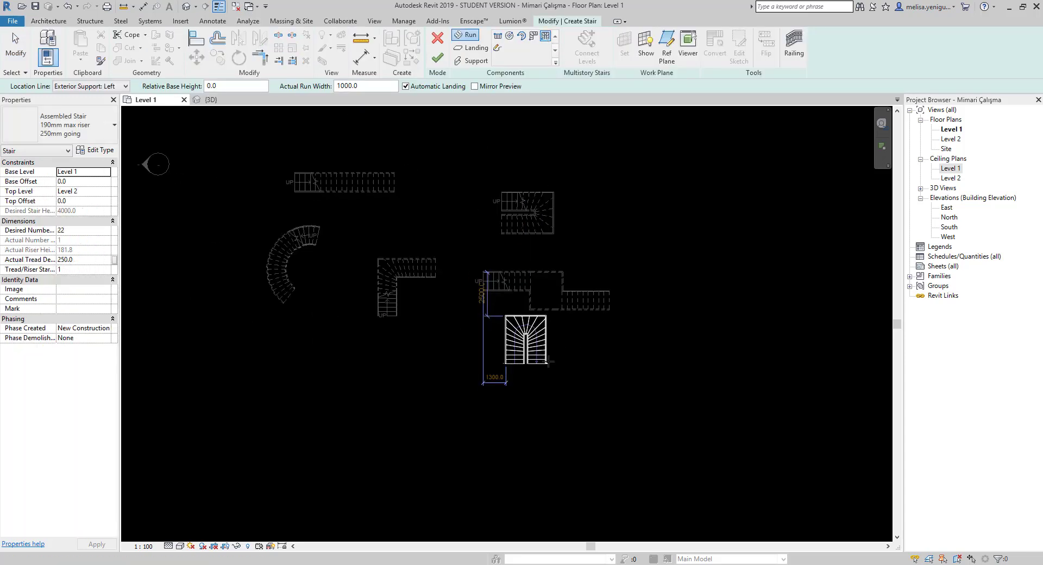
middle_click_drag(554, 379, 524, 308)
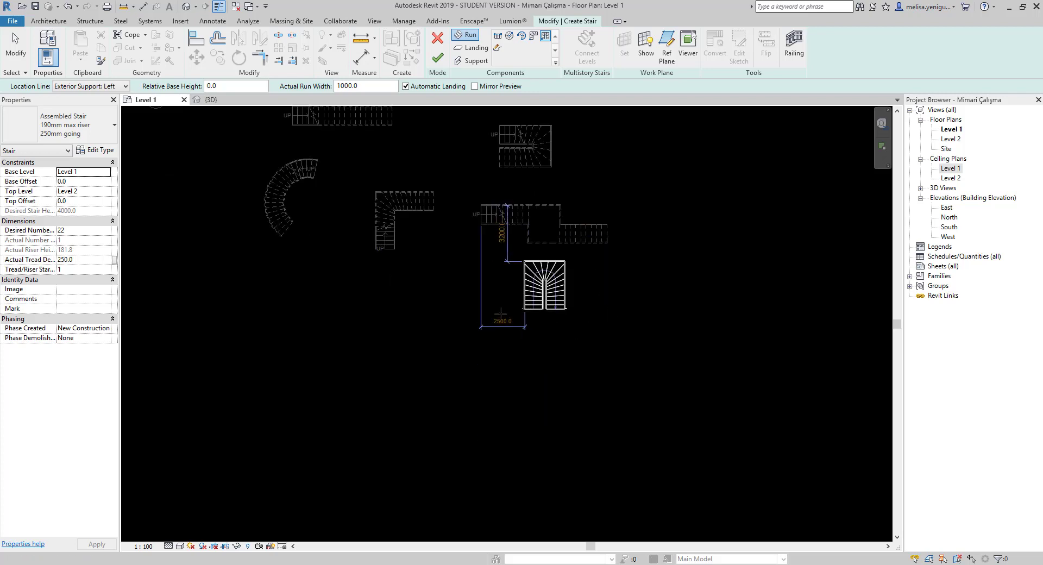
key("Escape")
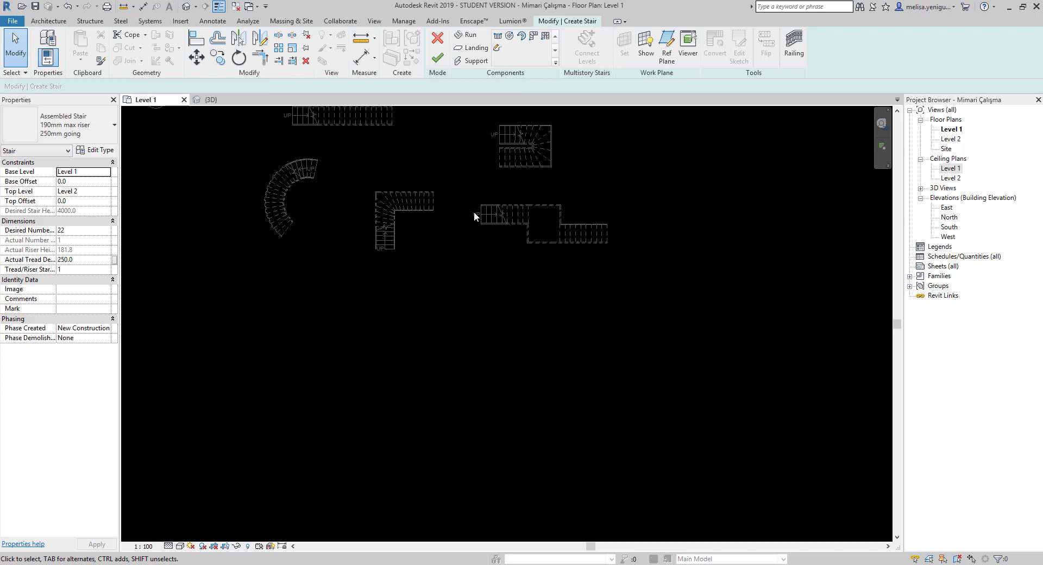
Place a full-step spiral run, delete it, and discard the resulting empty stair.
left_click(510, 36)
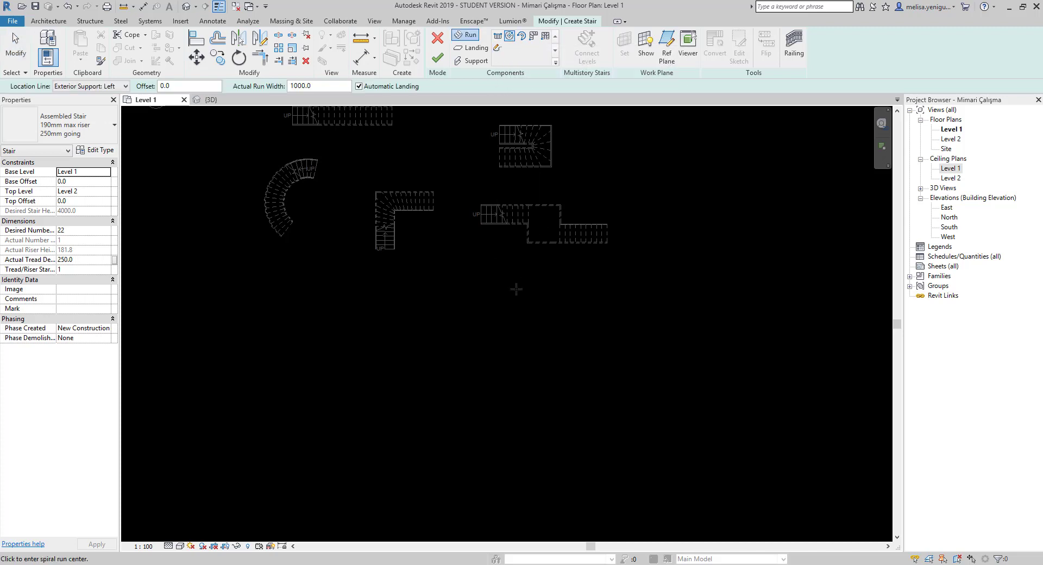
left_click(487, 354)
left_click(450, 308)
key("Escape")
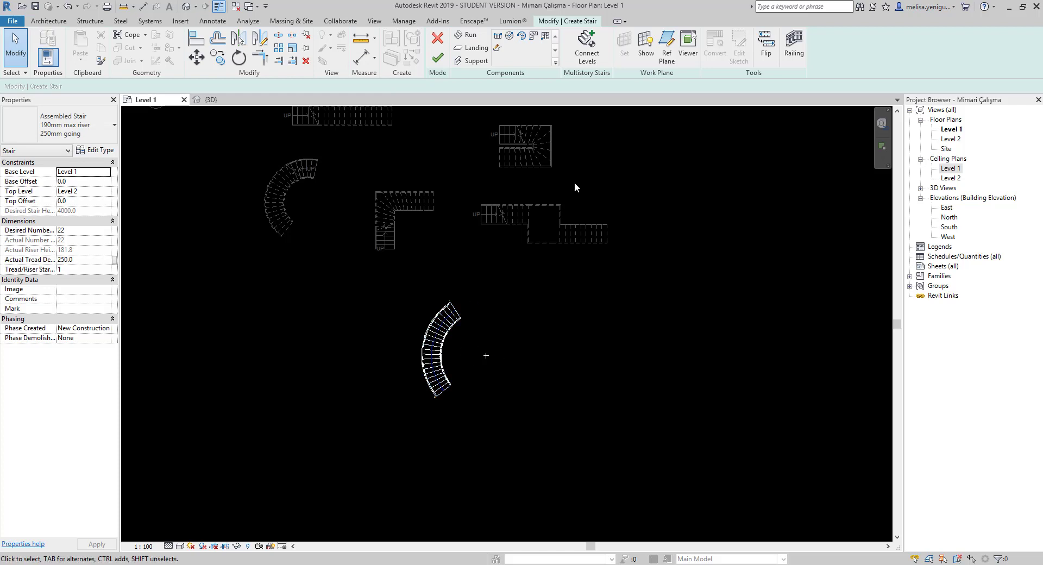
left_click(467, 321)
key("Delete")
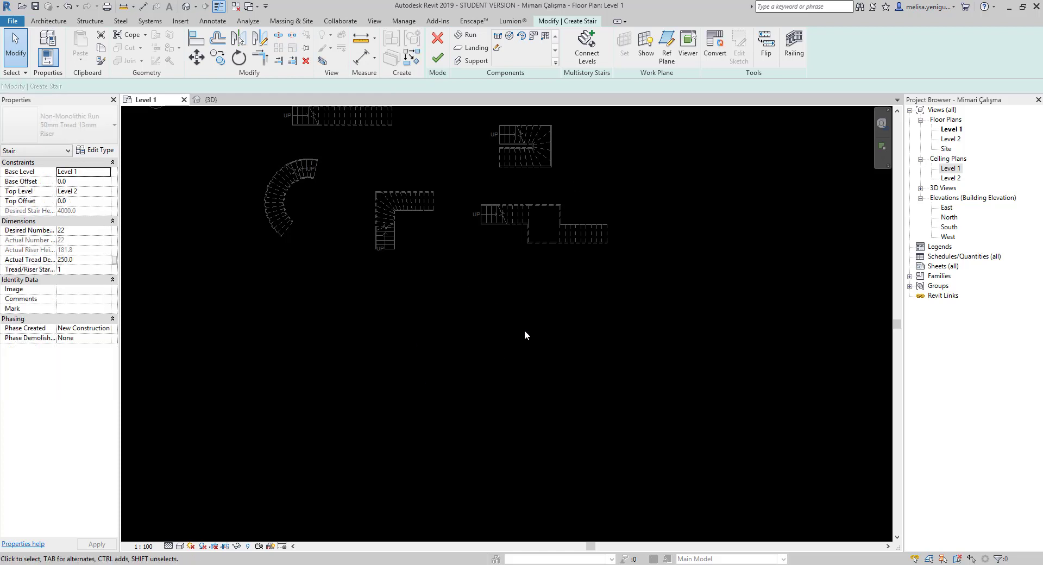
scroll(513, 234, "down", 1)
middle_click_drag(513, 235, 533, 301)
left_click(437, 58)
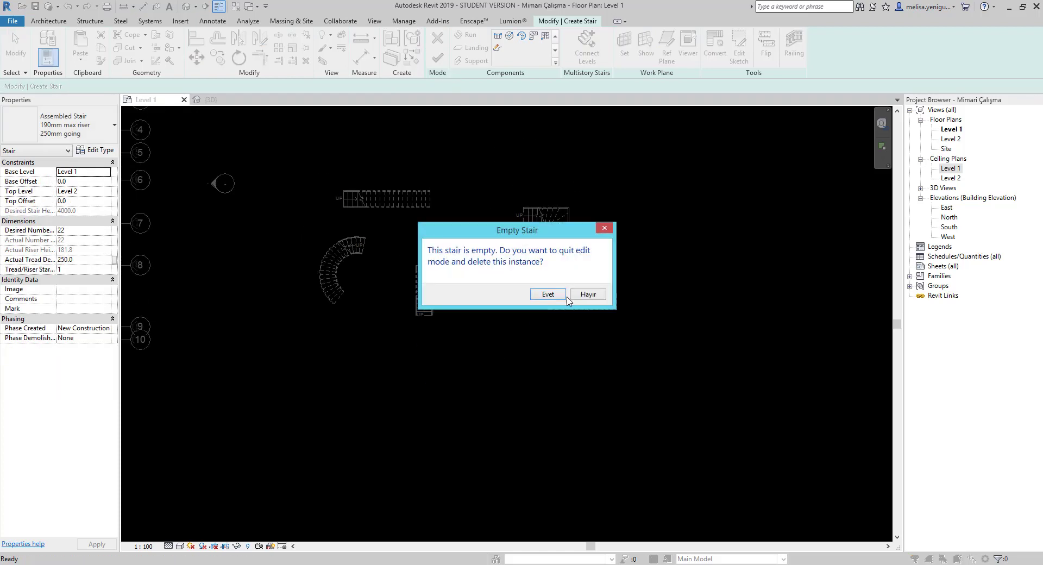
left_click(549, 294)
Window-select all the practice stairs, delete them, and recentre the floor plan.
left_click_drag(699, 419, 284, 158)
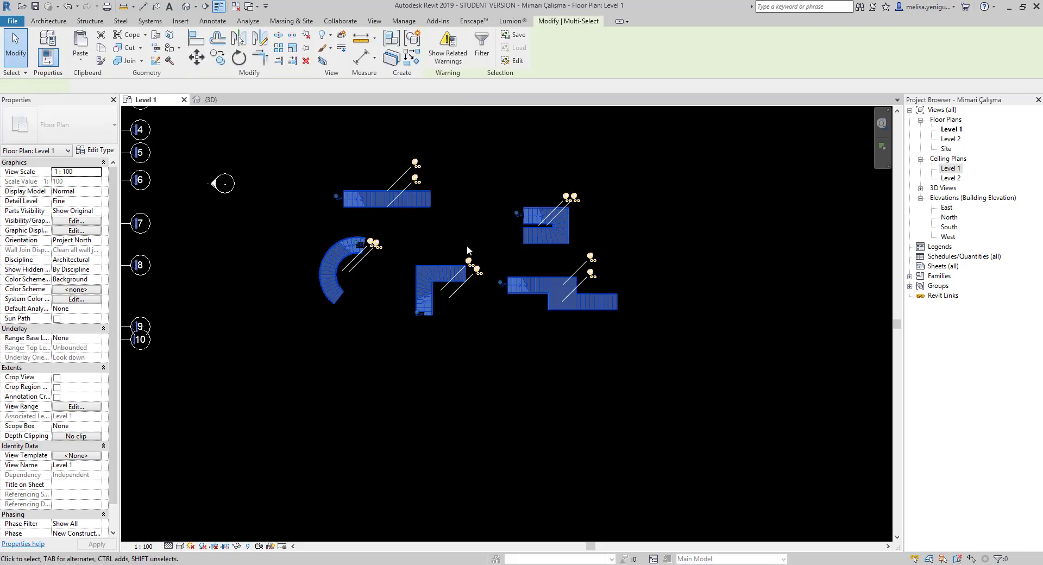
key("Delete")
scroll(591, 271, "down", 3)
middle_click_drag(591, 270, 891, 342)
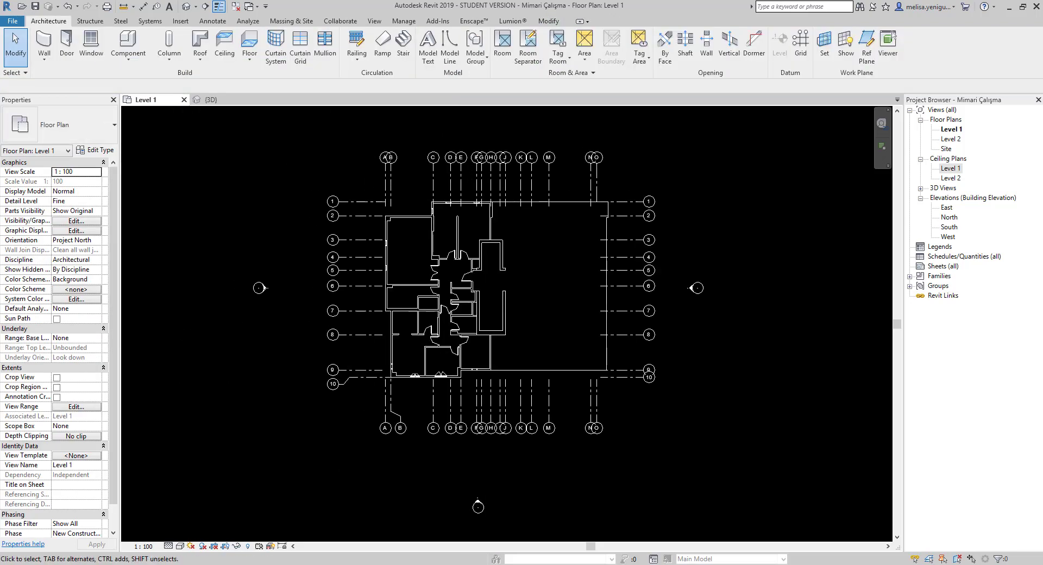
scroll(519, 333, "up", 2)
scroll(421, 292, "up", 2)
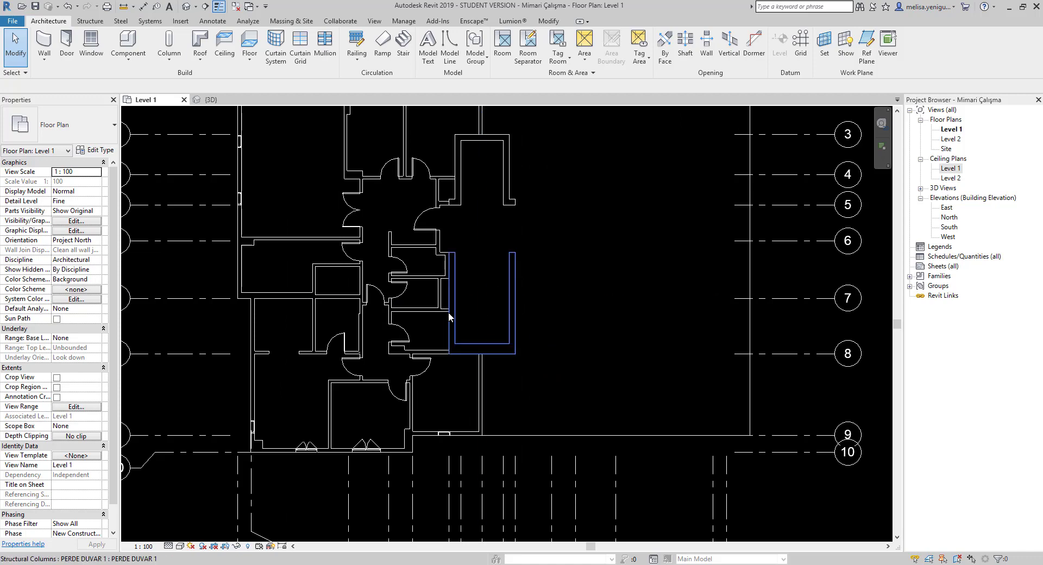
Open the 3D view and close it, leaving only the Level 1 plan.
scroll(469, 303, "down", 1)
scroll(469, 297, "down", 2)
scroll(468, 298, "down", 2)
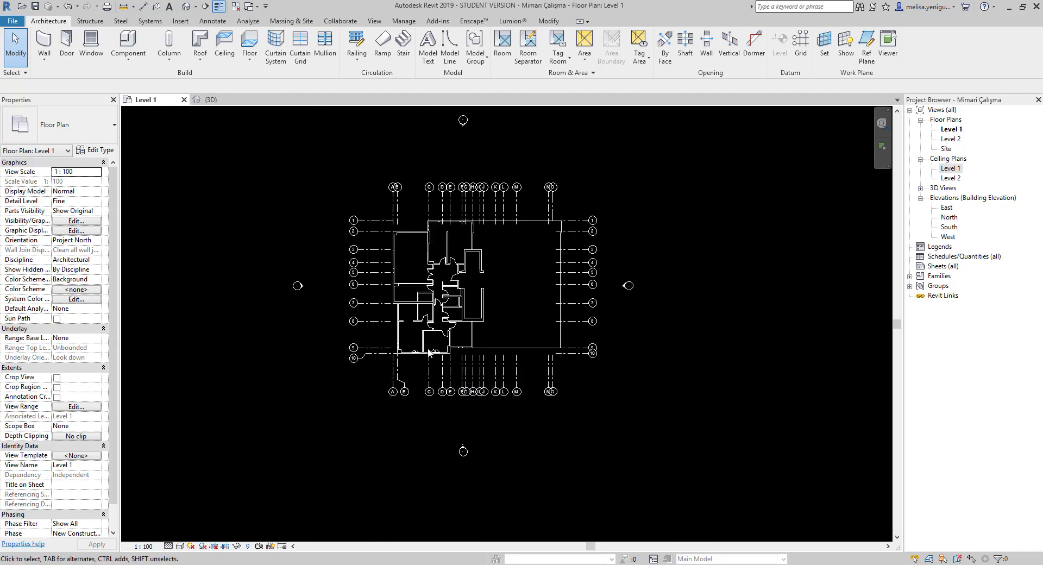
middle_click_drag(555, 408, 529, 415)
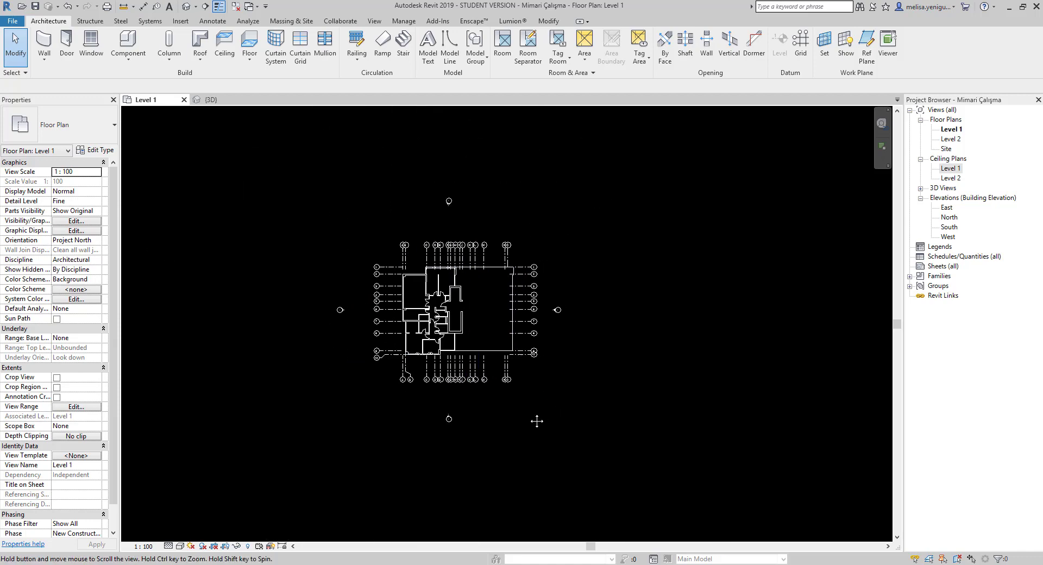
left_click(217, 100)
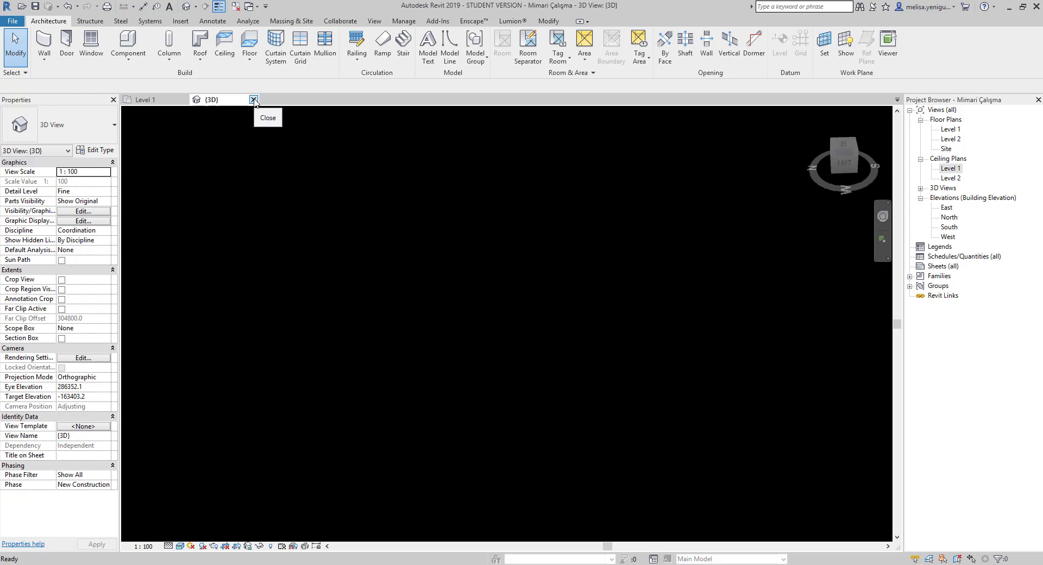
left_click(254, 99)
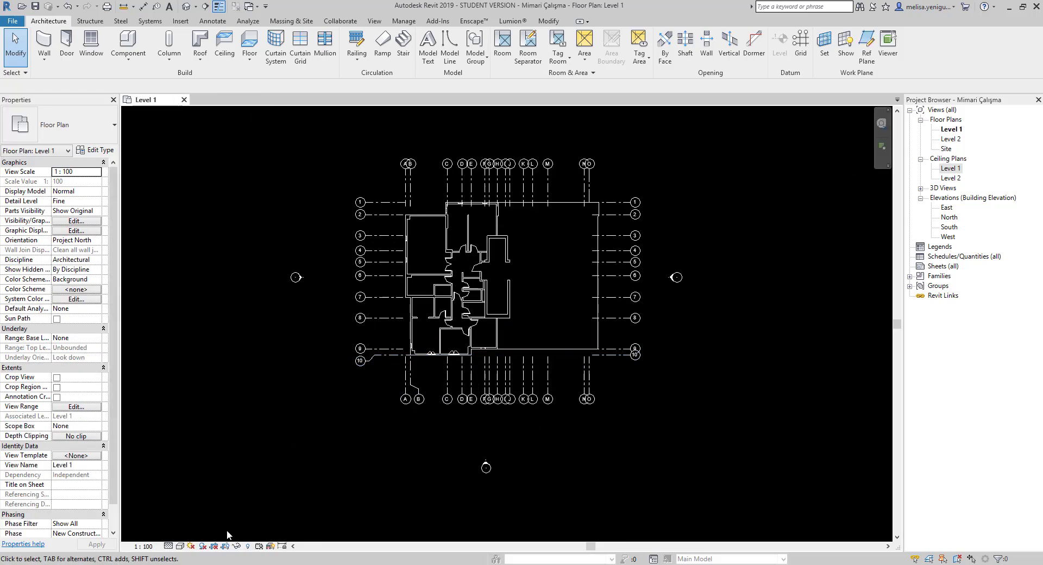
Check the Sun Path and Temporary Hide/Isolate menus, then zoom into the stair core.
left_click(192, 546)
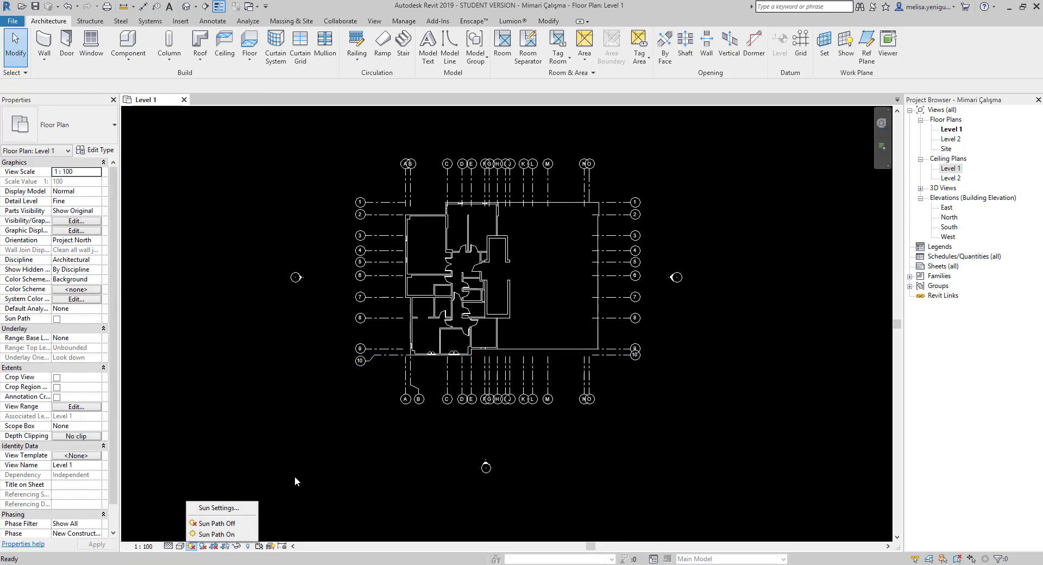
left_click(236, 548)
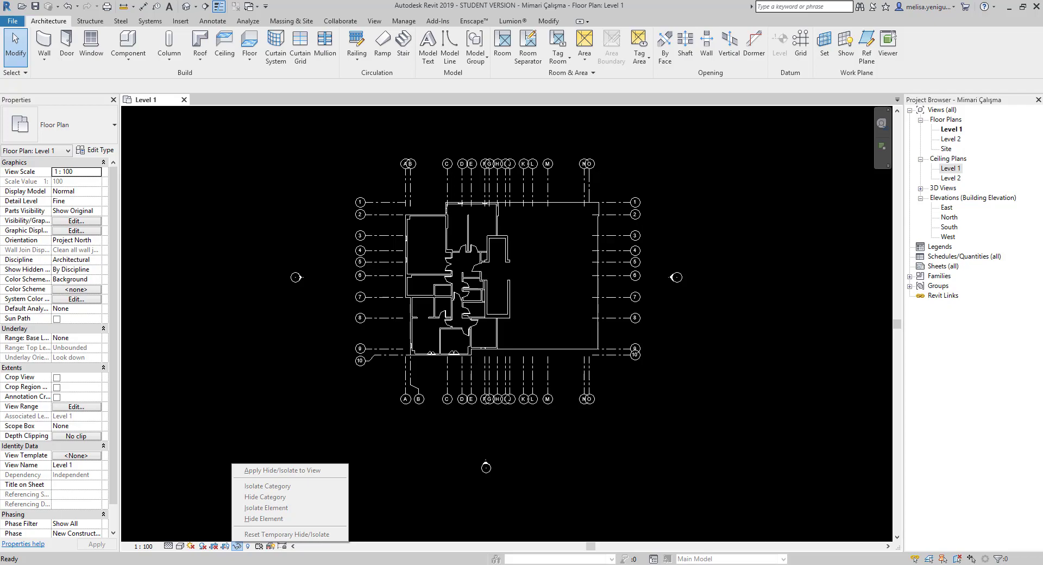
scroll(467, 271, "up", 5)
scroll(621, 353, "up", 2)
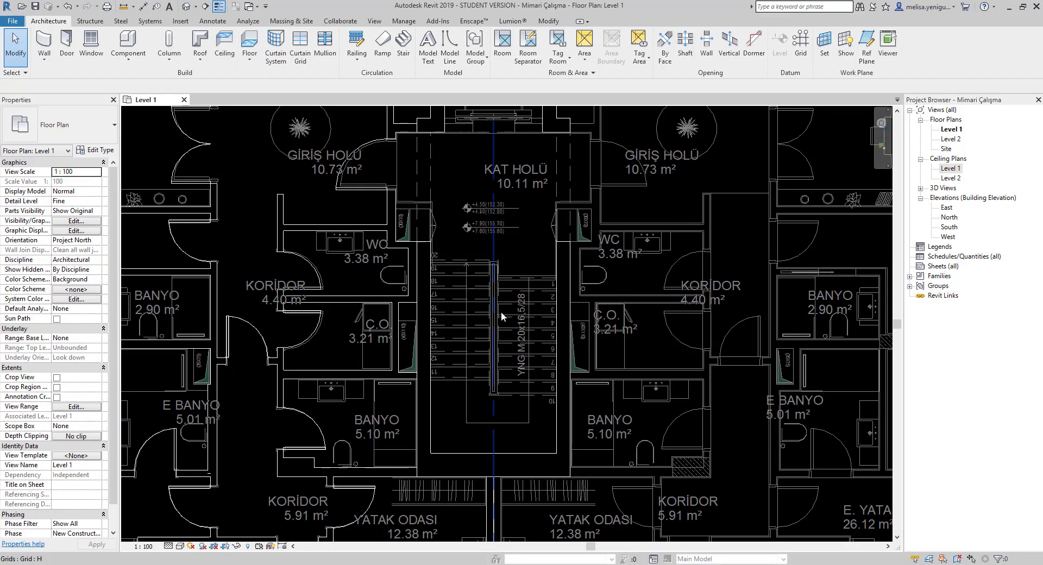
Start and cancel the Stair tool, then zoom in on step 1 of the DWG stair core.
scroll(522, 337, "down", 3)
scroll(538, 351, "up", 2)
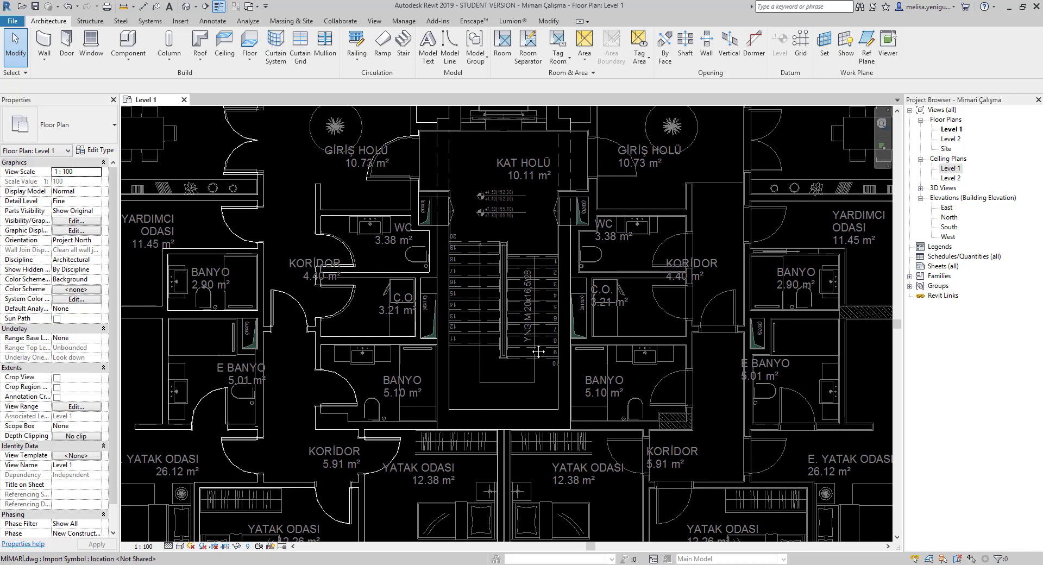
middle_click_drag(540, 236, 526, 248)
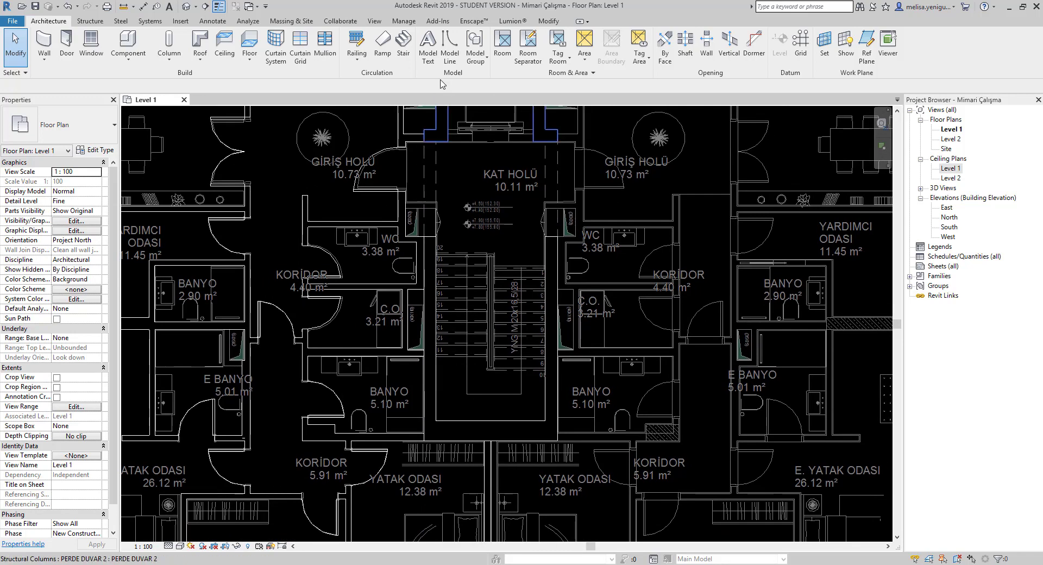
left_click(402, 52)
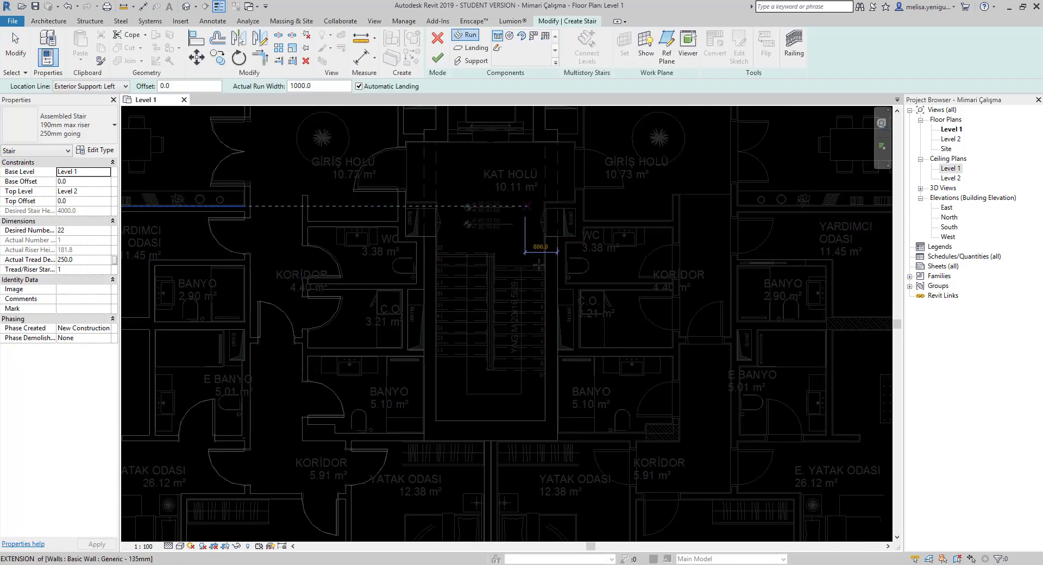
left_click(438, 38)
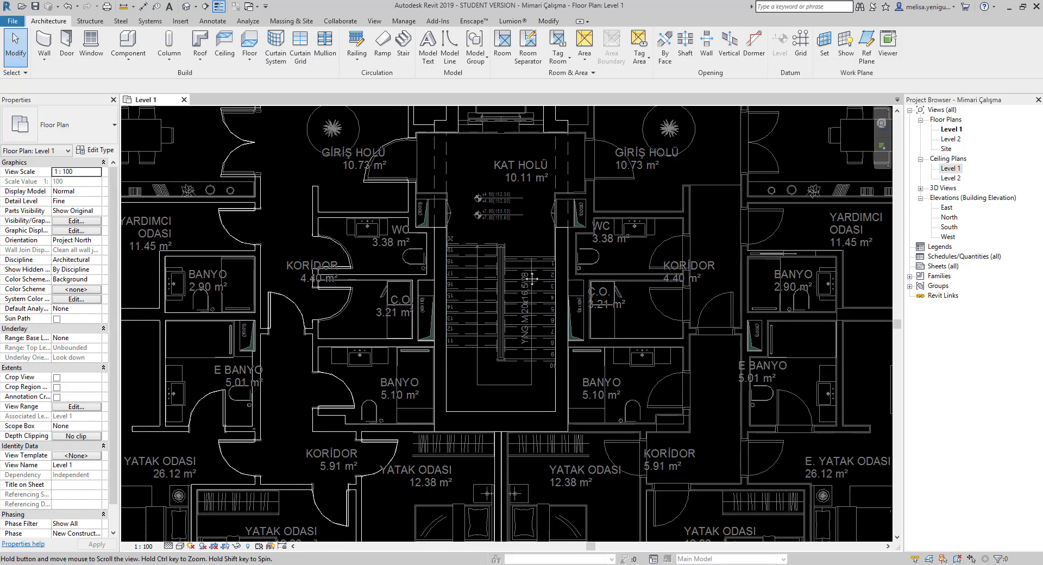
scroll(475, 252, "up", 4)
middle_click_drag(475, 252, 525, 271)
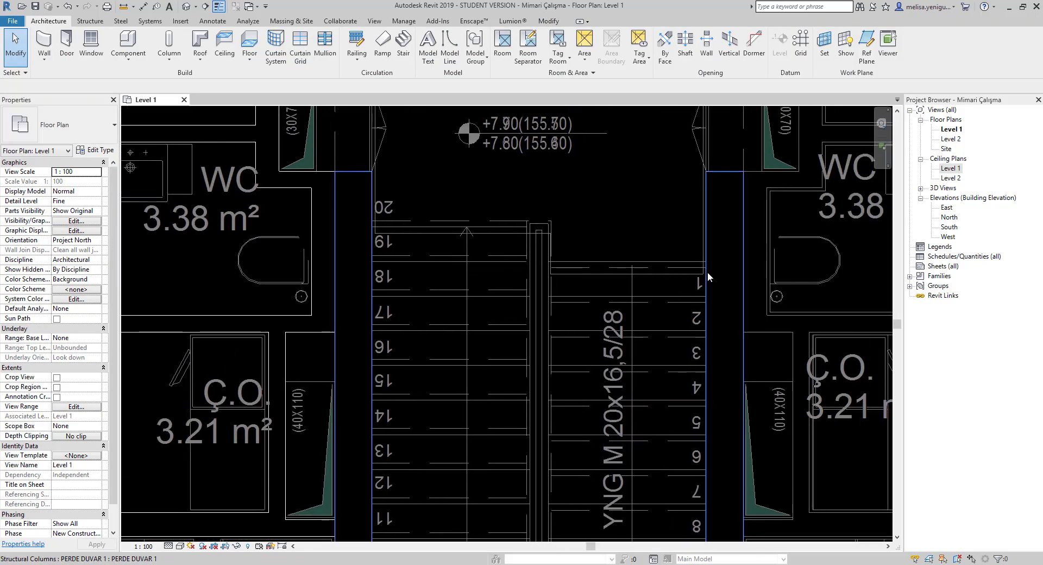
scroll(679, 263, "up", 1)
scroll(670, 269, "up", 4)
scroll(671, 268, "up", 1)
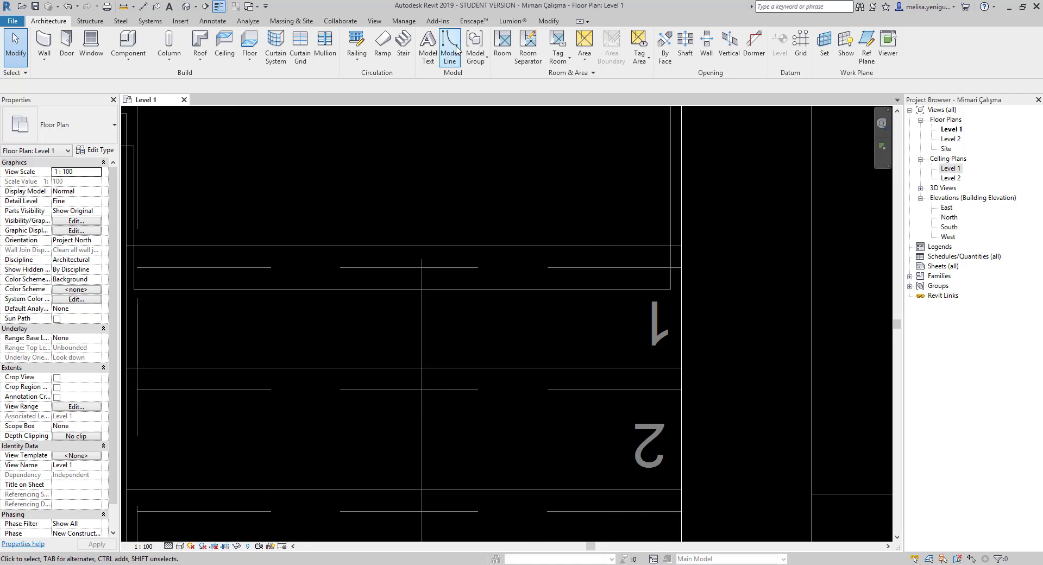
Trace model lines down the stair core's right edge and across its bottom edge.
left_click(671, 245)
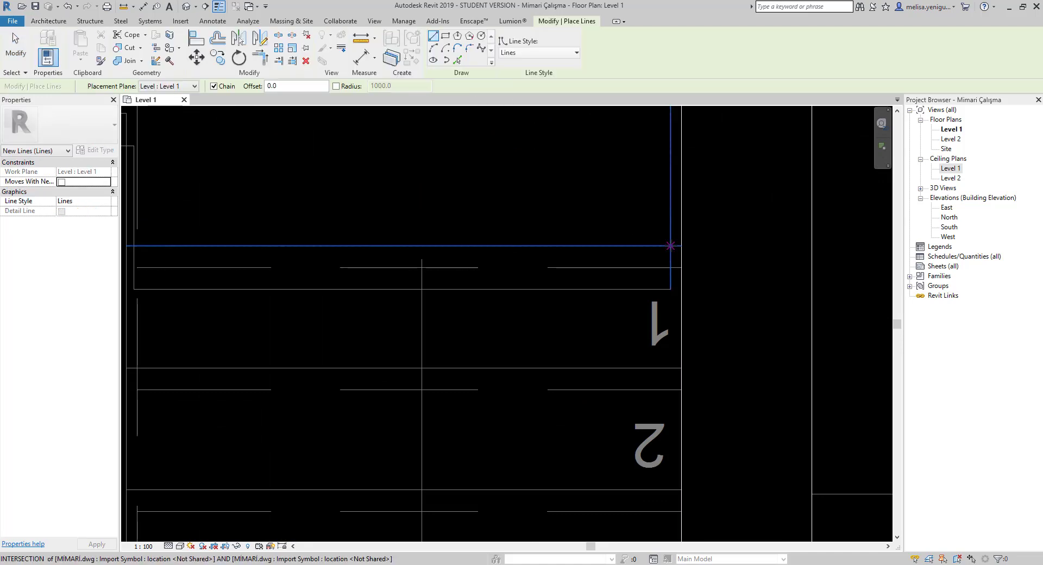
scroll(670, 212, "down", 3)
scroll(670, 212, "down", 2)
middle_click_drag(693, 443, 674, 234)
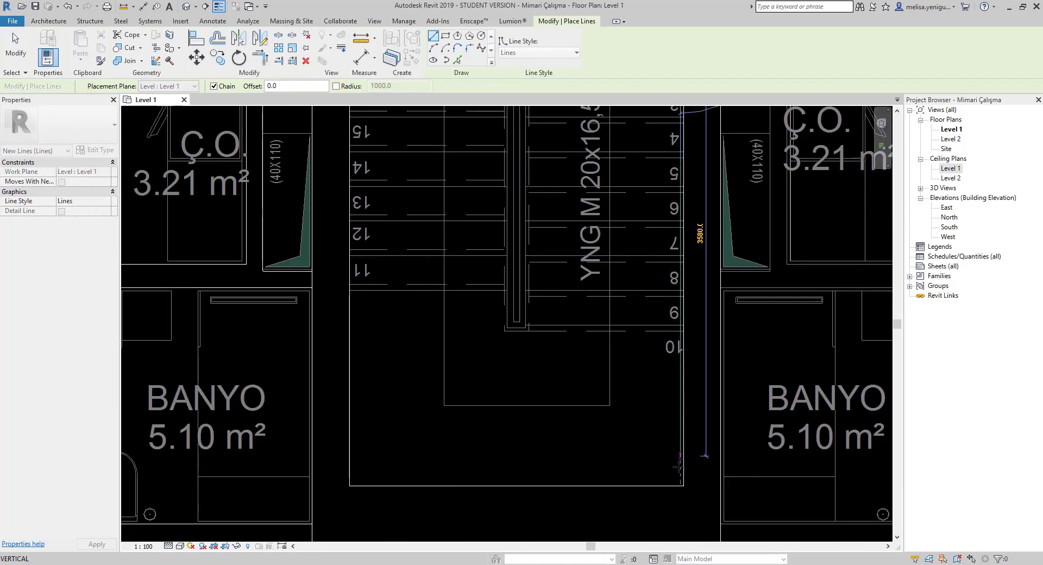
left_click(681, 485)
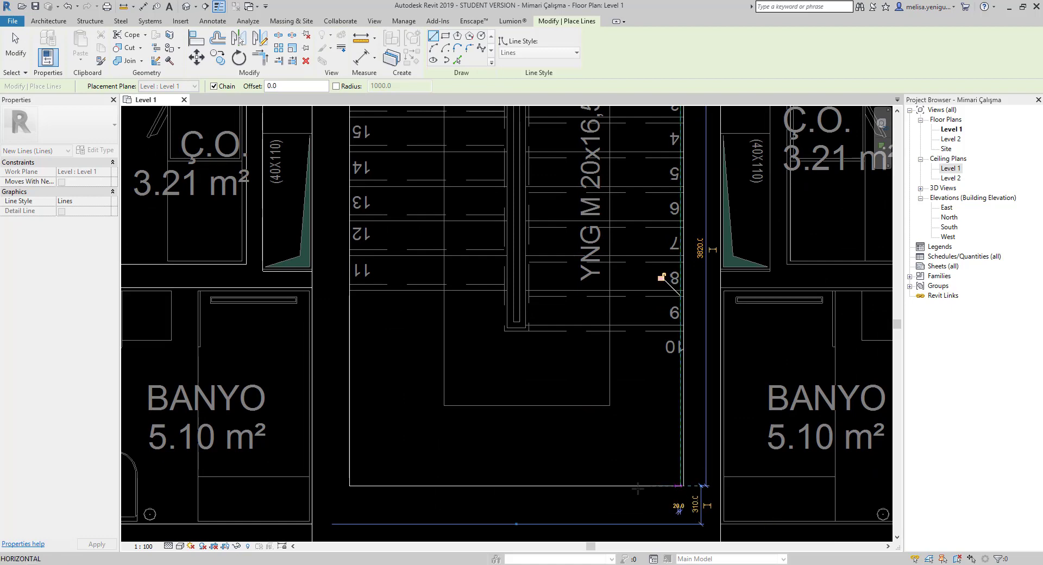
left_click(355, 485)
middle_click_drag(422, 303, 429, 270)
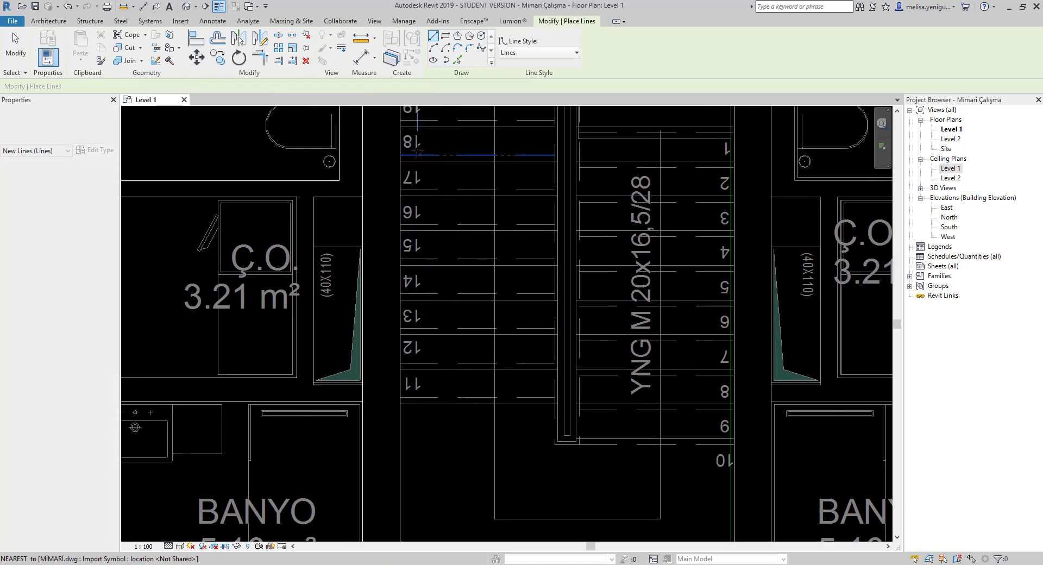
scroll(400, 198, "up", 3)
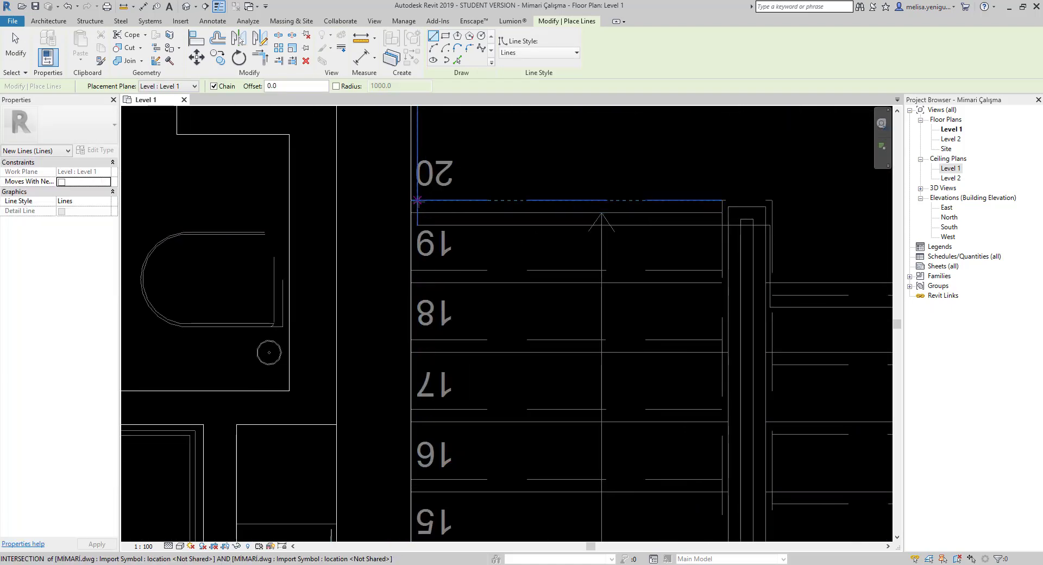
Draw a model line from the corner by step 20 down the stair core.
left_click(417, 201)
scroll(418, 200, "down", 3)
middle_click_drag(424, 532, 435, 394)
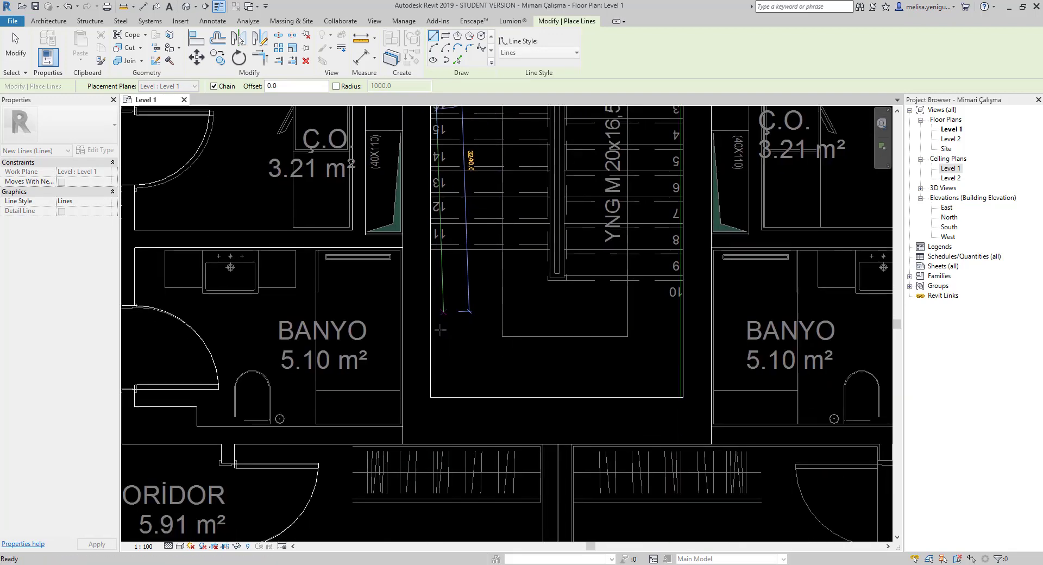
left_click(435, 395)
scroll(439, 389, "up", 5)
key("Escape")
key("Escape")
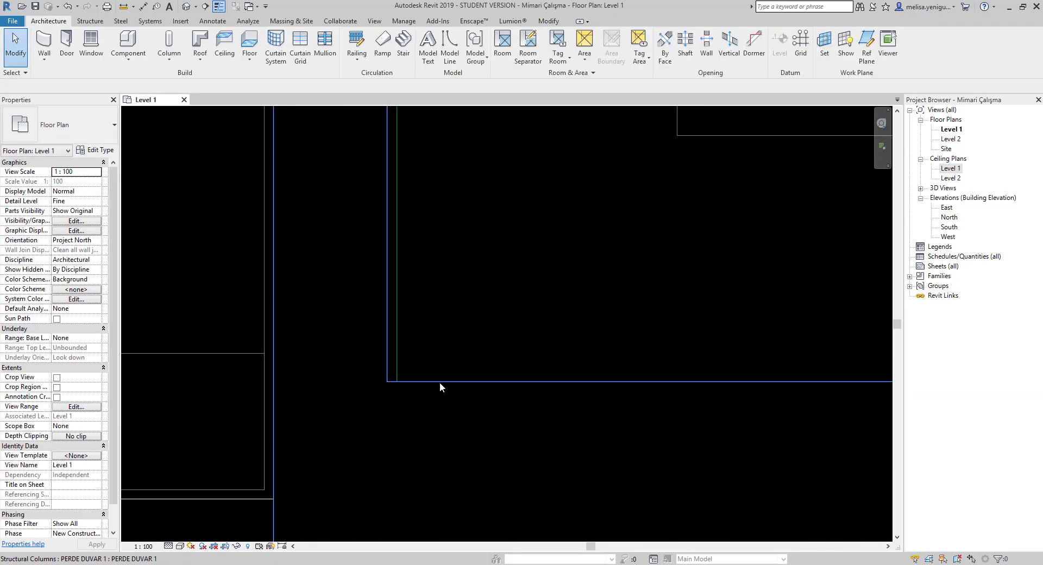
Restart Model Line and draw a line down the central wall to its bottom corner.
scroll(439, 383, "down", 3)
scroll(465, 393, "down", 2)
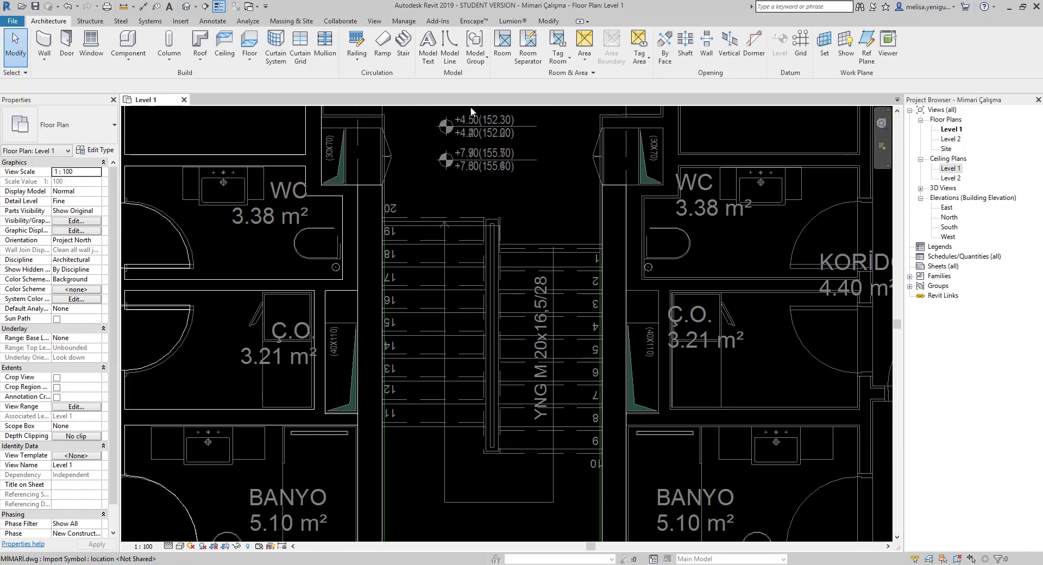
left_click(450, 48)
scroll(511, 207, "up", 3)
scroll(513, 203, "up", 2)
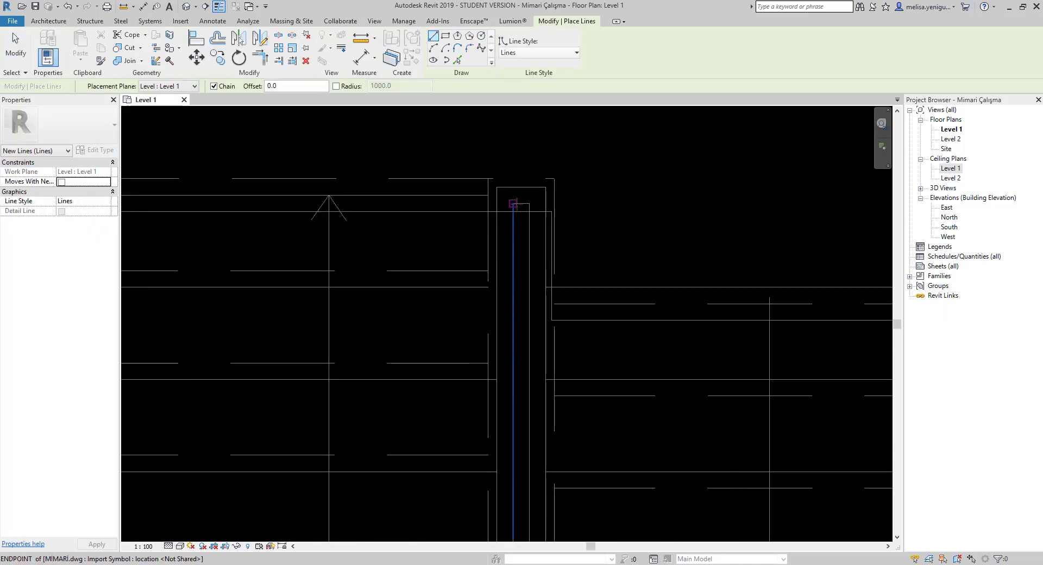
left_click(496, 187)
scroll(496, 187, "down", 3)
scroll(536, 226, "down", 1)
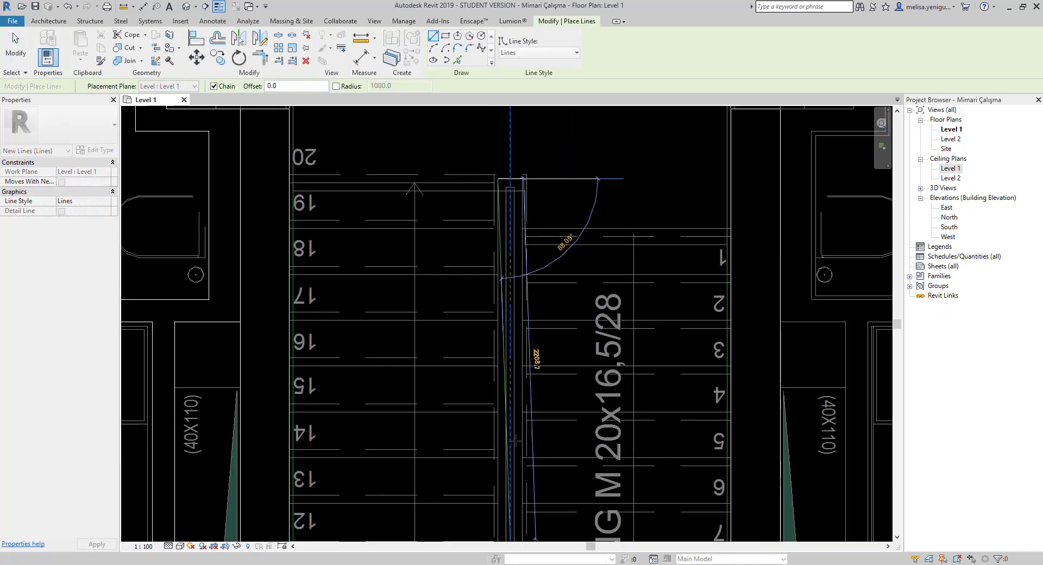
scroll(518, 249, "down", 1)
scroll(517, 315, "up", 1)
scroll(500, 478, "up", 2)
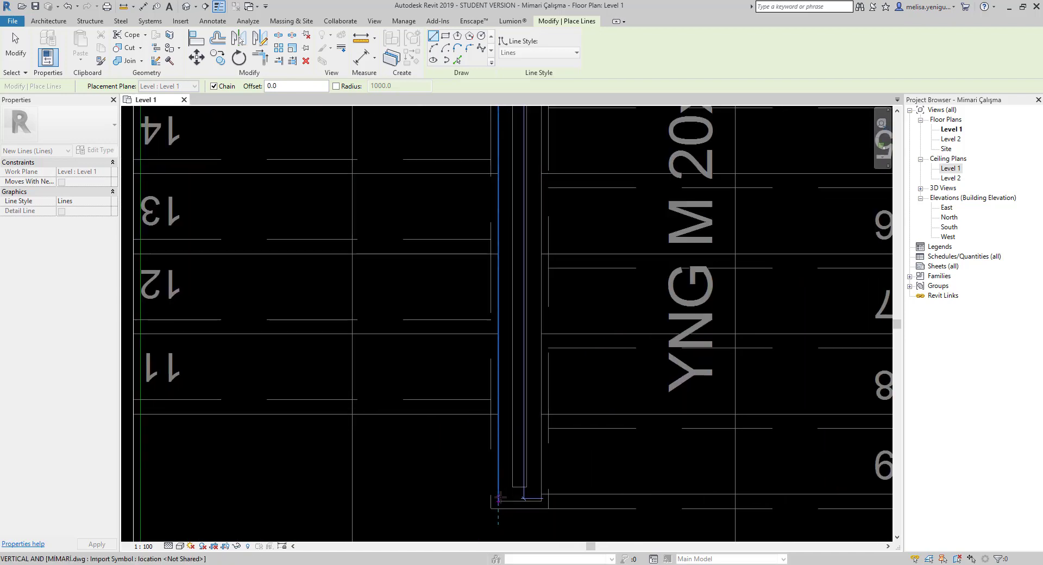
left_click(498, 500)
Continue the central wall outline to its top corner and finish the lines.
scroll(500, 348, "down", 2)
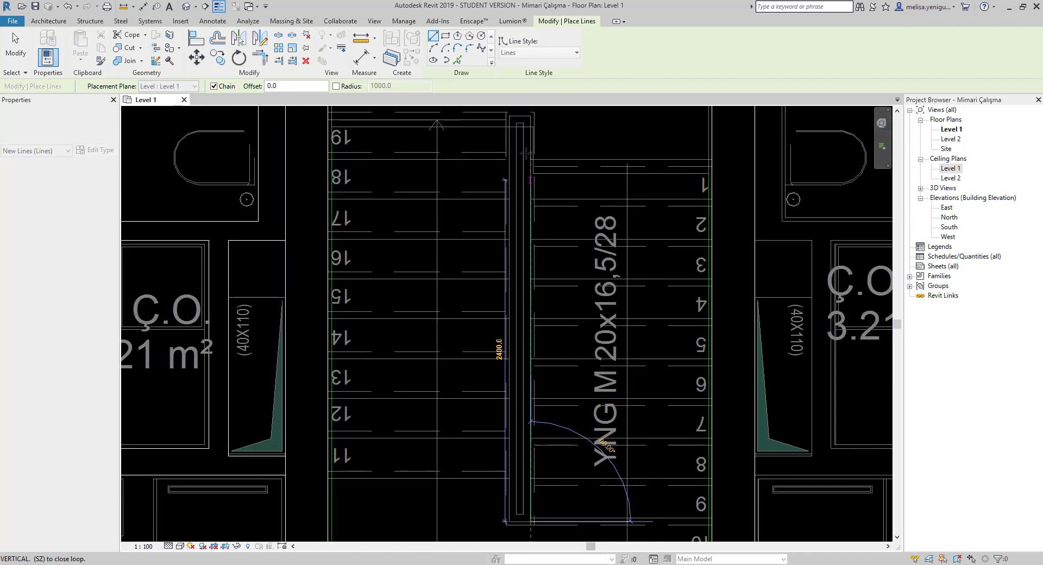
scroll(527, 108, "up", 1)
scroll(527, 111, "up", 1)
left_click(482, 123)
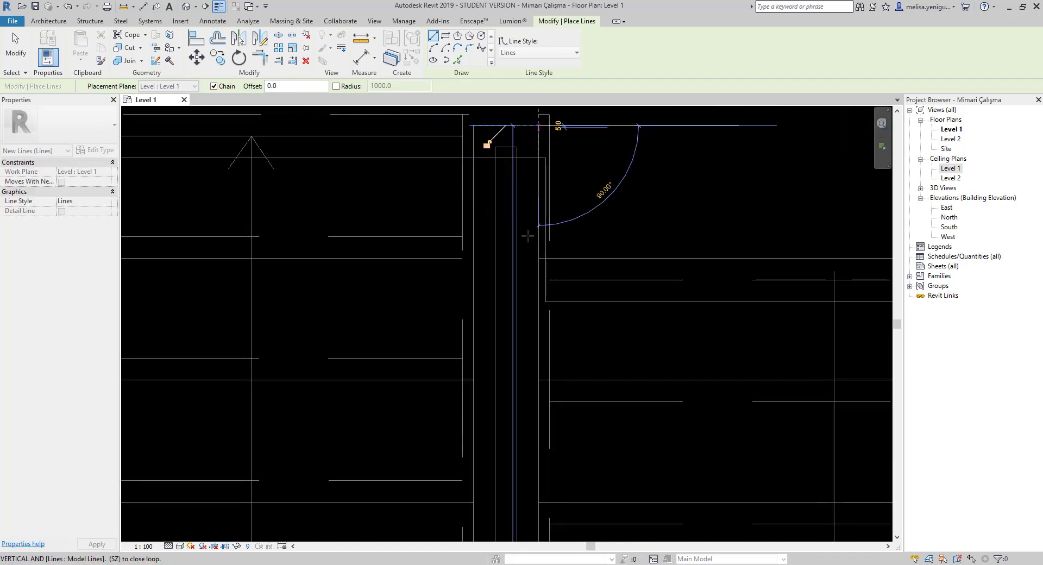
scroll(487, 144, "up", 1)
scroll(570, 314, "down", 2)
scroll(565, 327, "down", 2)
key("Escape")
key("Escape")
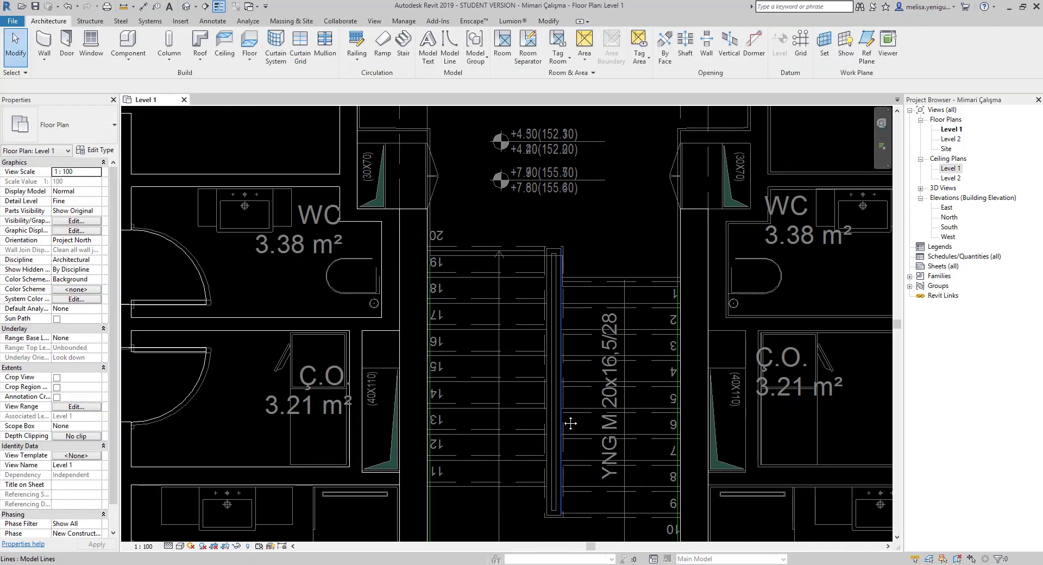
Frame the whole DWG stair core in the plan view.
scroll(445, 229, "down", 1)
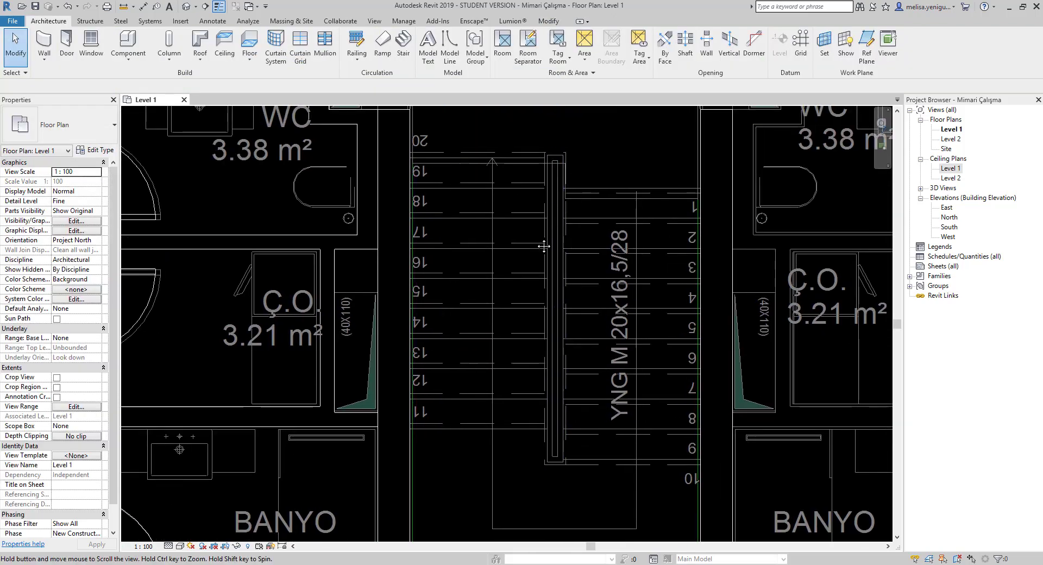
scroll(450, 244, "down", 1)
scroll(516, 253, "down", 1)
mouse_move(517, 253)
middle_mouse_down()
mouse_move(558, 357)
mouse_move(581, 253)
middle_mouse_up()
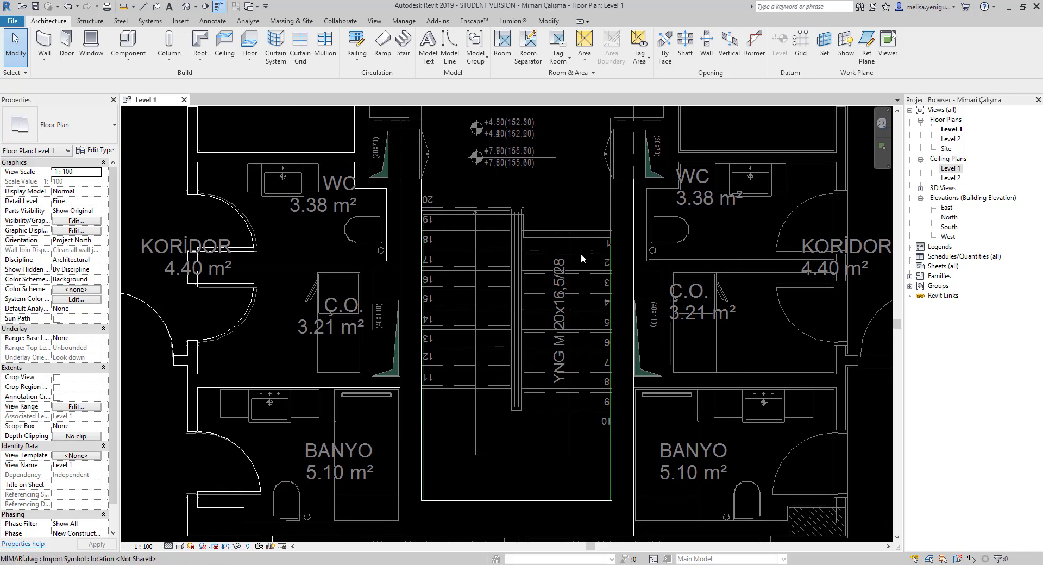
left_click(583, 231)
scroll(550, 236, "up", 3)
key("Escape")
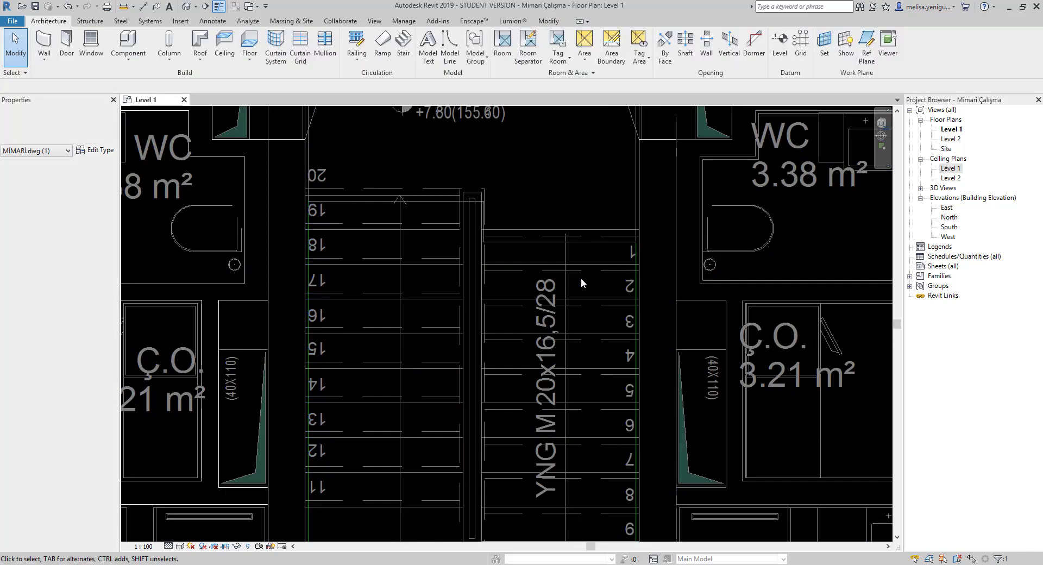
scroll(559, 275, "down", 2)
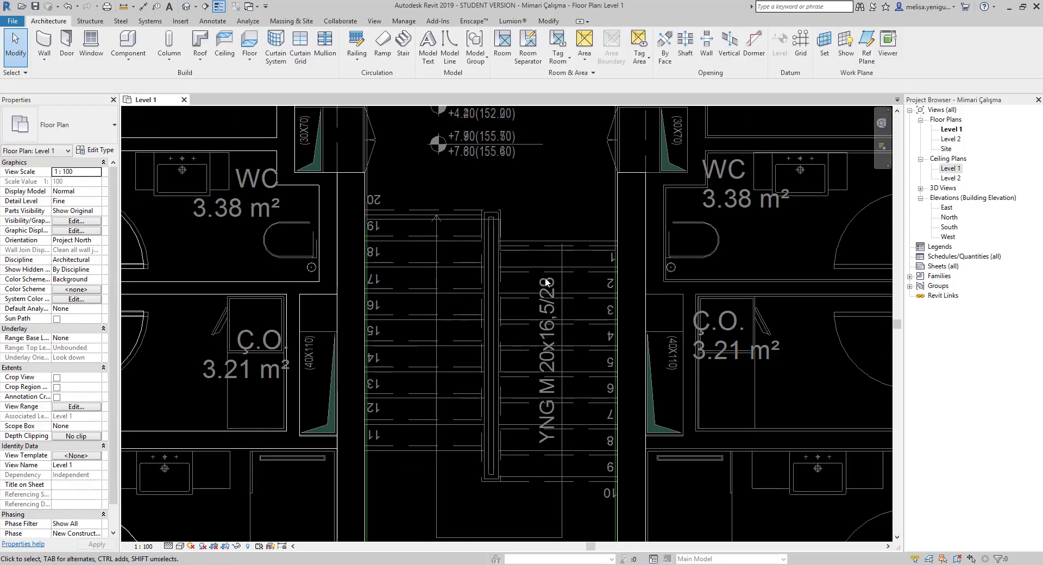
Start a new stair with 20 desired risers and switch to a sketched custom run.
left_click(403, 44)
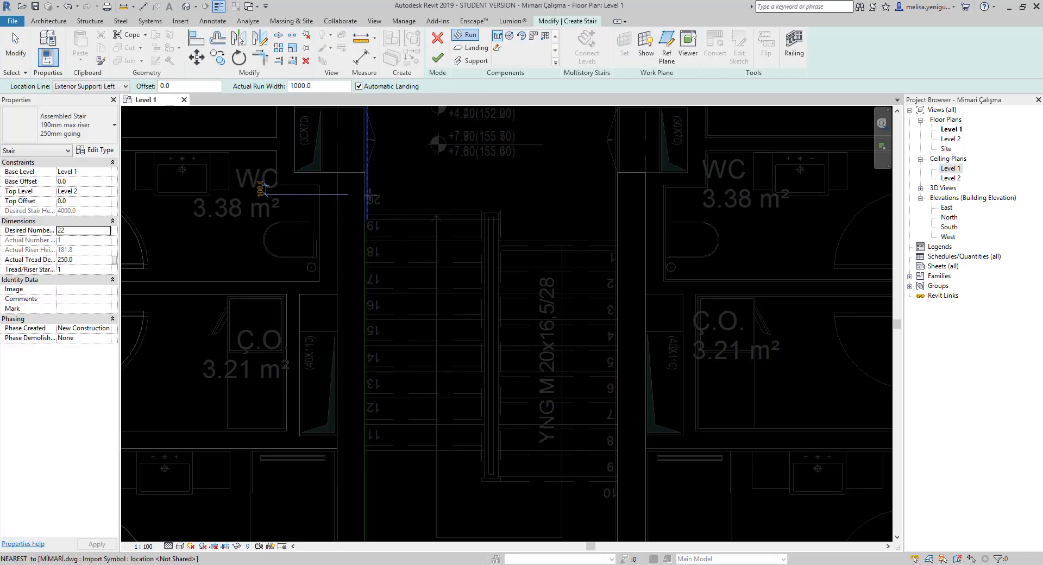
left_click(75, 230)
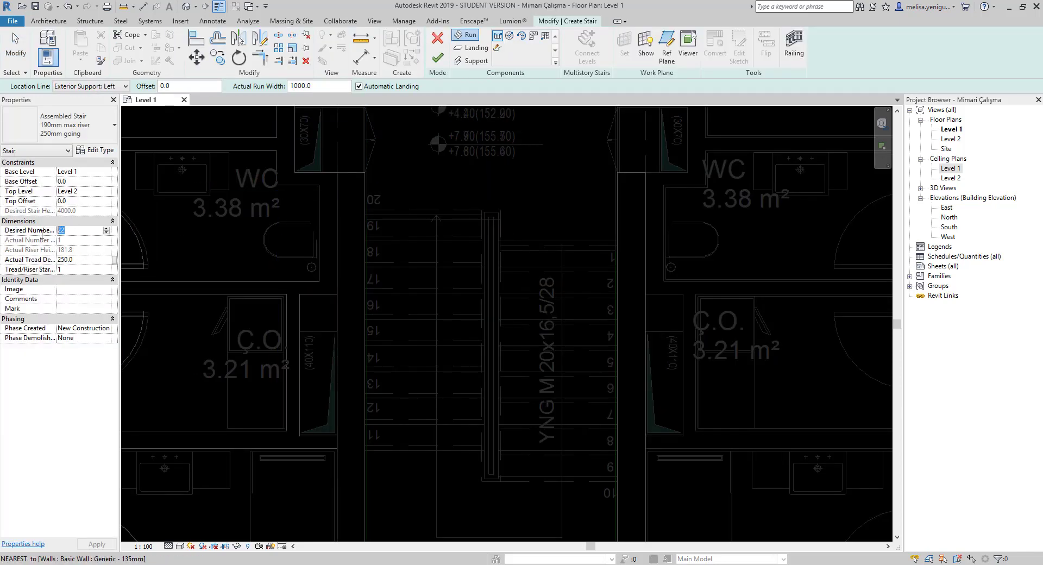
type("2")
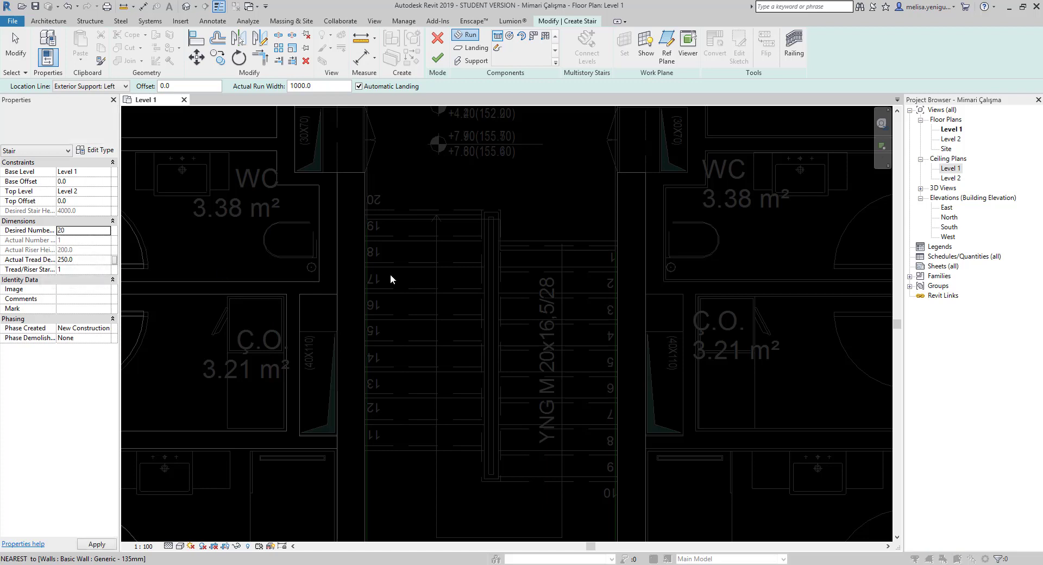
left_click(391, 279)
left_click(546, 324)
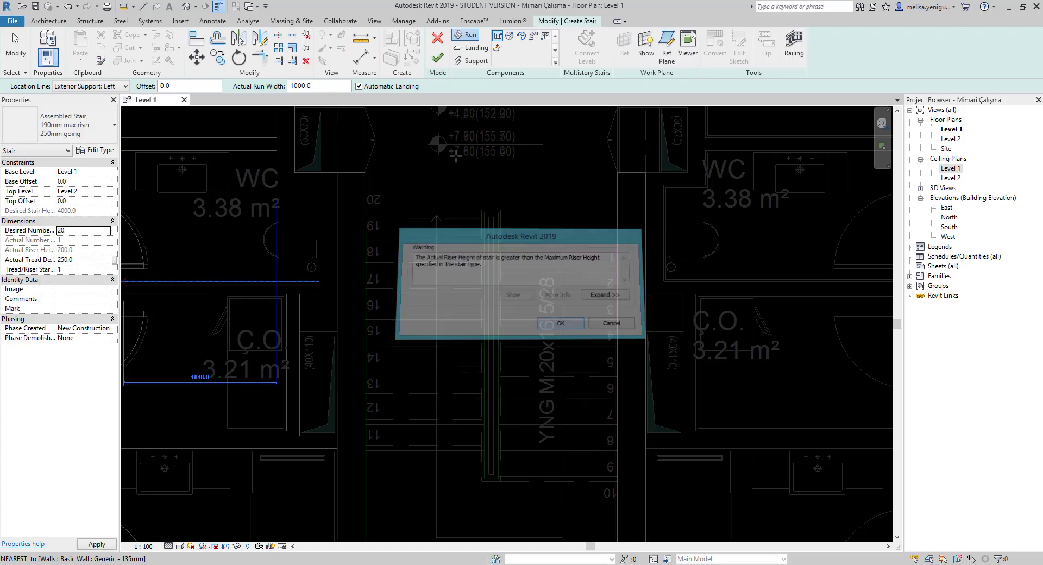
left_click(497, 48)
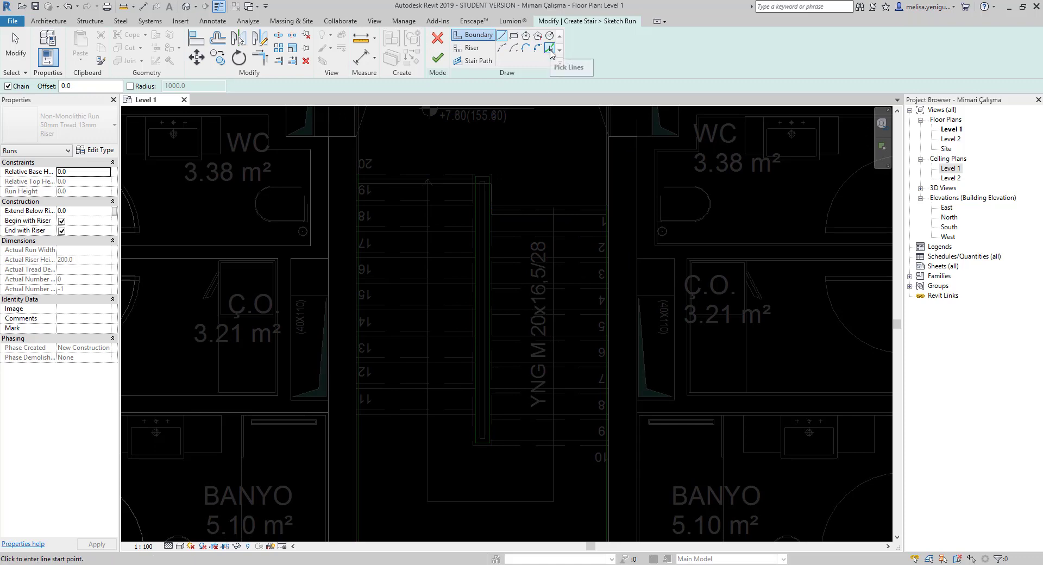
Pick the wall edge and outer DWG stair edges as run boundary lines.
left_click(549, 48)
scroll(605, 218, "up", 2)
scroll(604, 217, "up", 3)
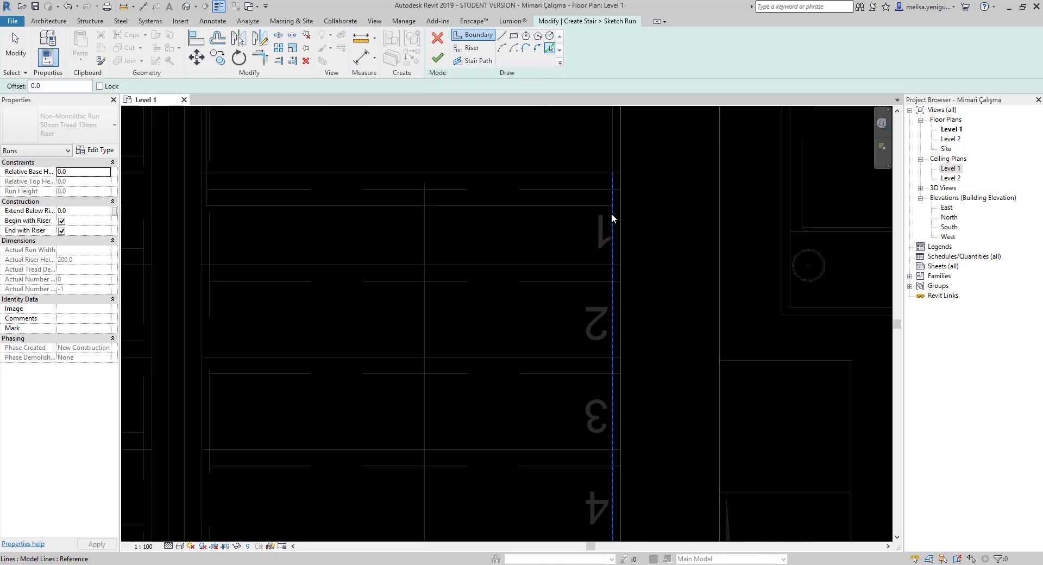
left_click(611, 218)
scroll(609, 308, "down", 3)
scroll(619, 380, "down", 2)
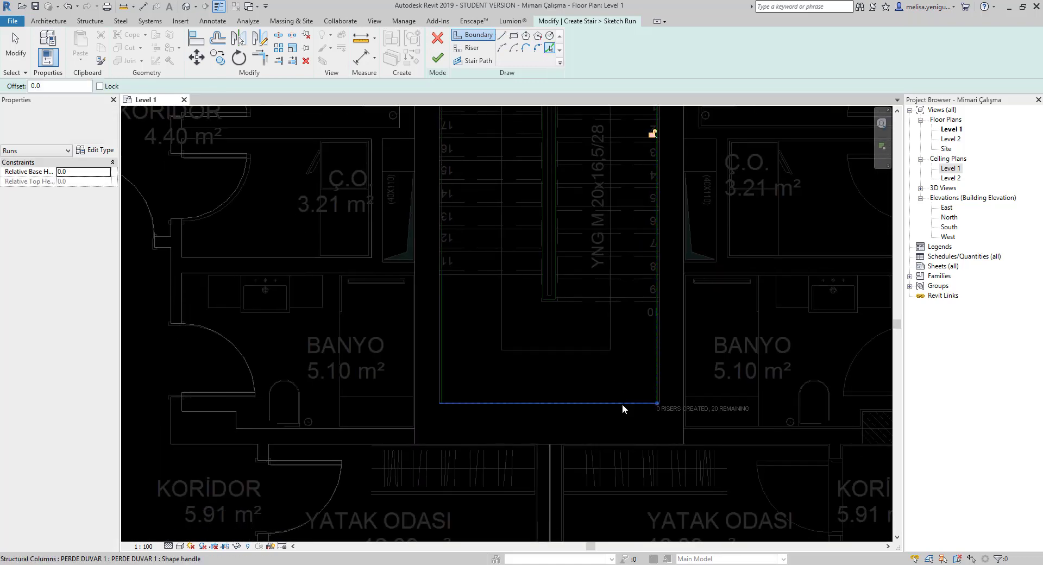
left_click(622, 404)
left_click(444, 349)
Pick the inner divider wall edge as a boundary and review the full outline.
middle_click_drag(421, 233, 435, 406)
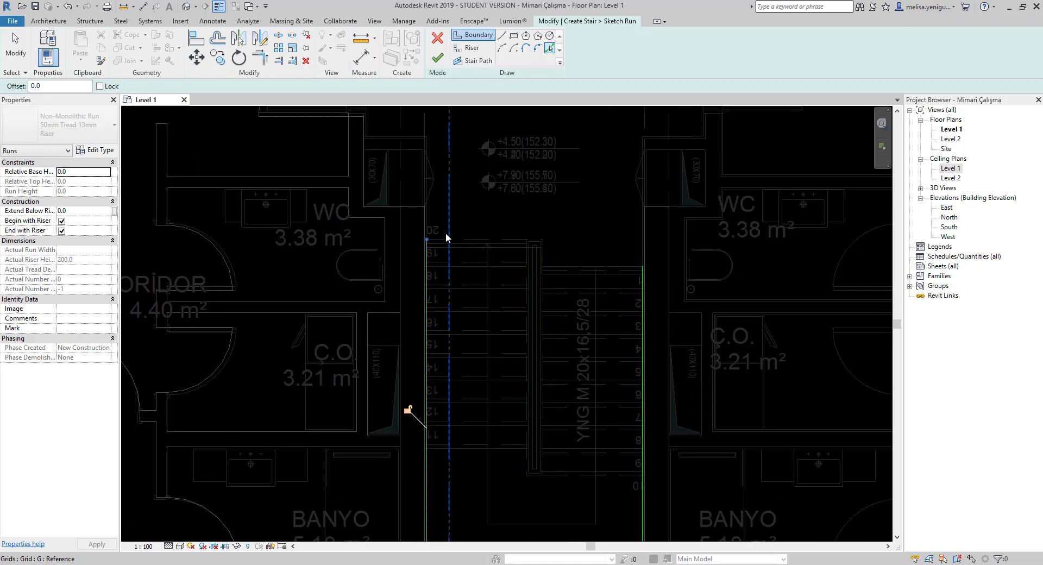
scroll(435, 242, "up", 2)
scroll(413, 255, "up", 2)
scroll(598, 231, "up", 1)
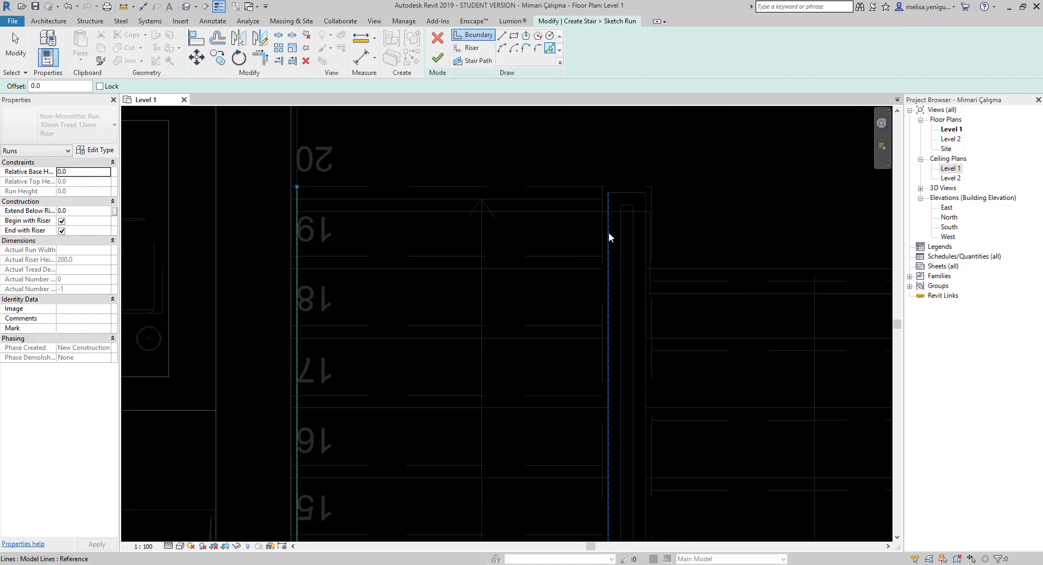
left_click(608, 237)
scroll(599, 484, "down", 3)
middle_click_drag(599, 484, 580, 278)
scroll(583, 366, "up", 3)
scroll(608, 326, "down", 2)
scroll(595, 327, "down", 2)
scroll(581, 275, "down", 1)
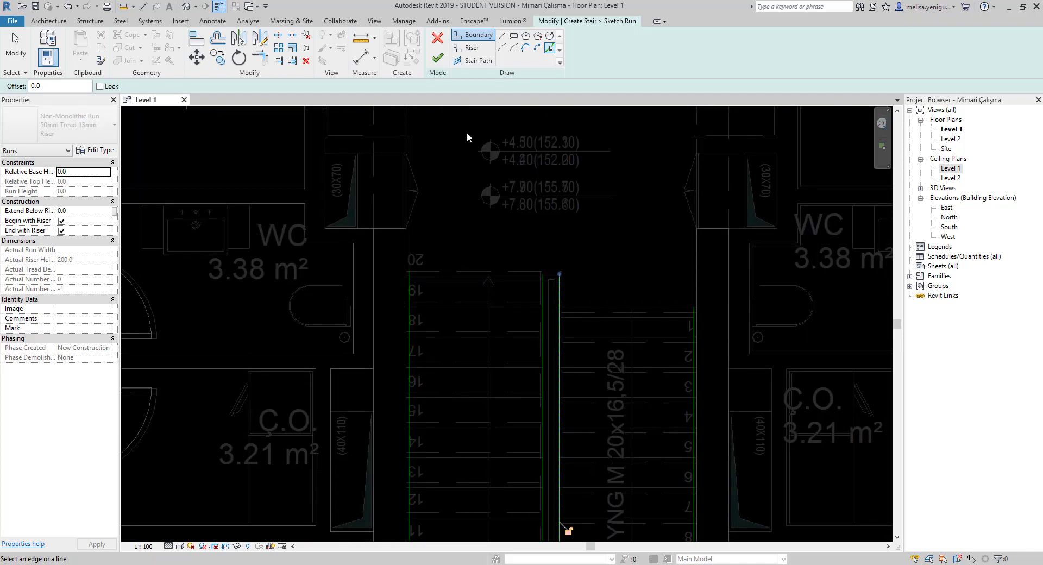
scroll(478, 174, "down", 2)
middle_click_drag(505, 215, 551, 163)
scroll(465, 251, "up", 1)
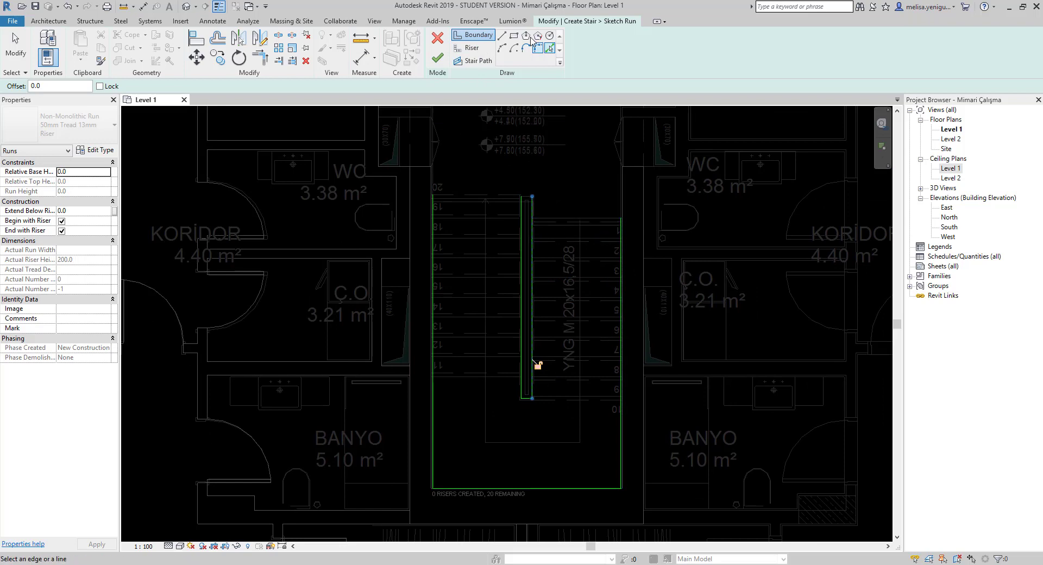
left_click(469, 49)
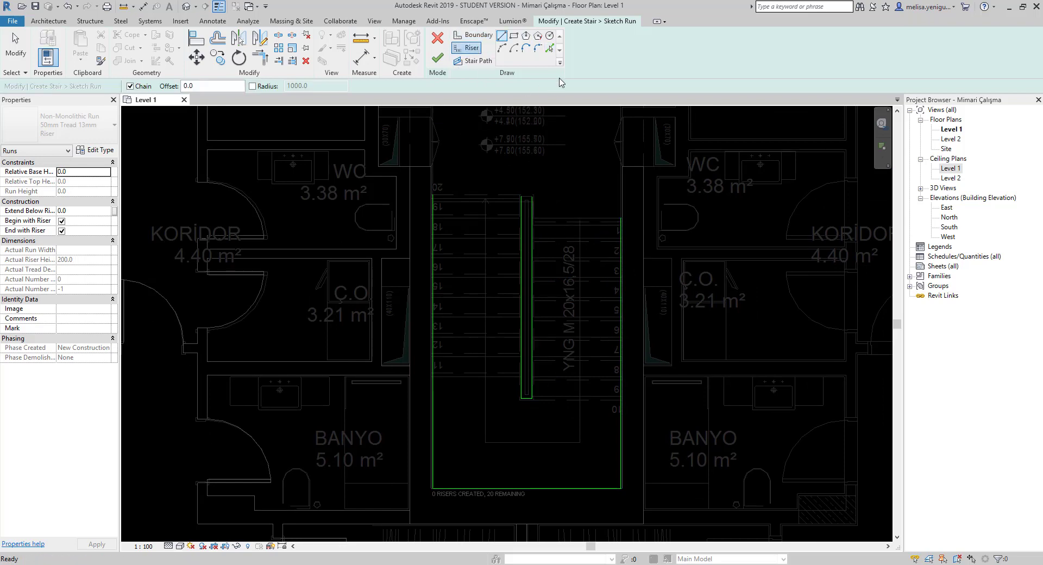
Place risers on the right flight's DWG tread lines.
left_click(549, 50)
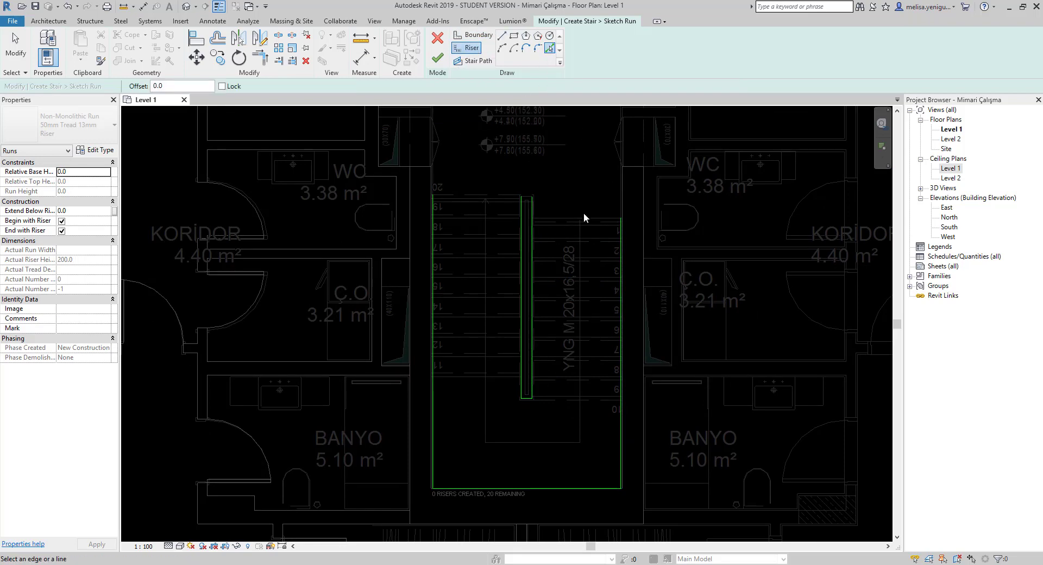
scroll(583, 217, "up", 4)
scroll(580, 221, "down", 1)
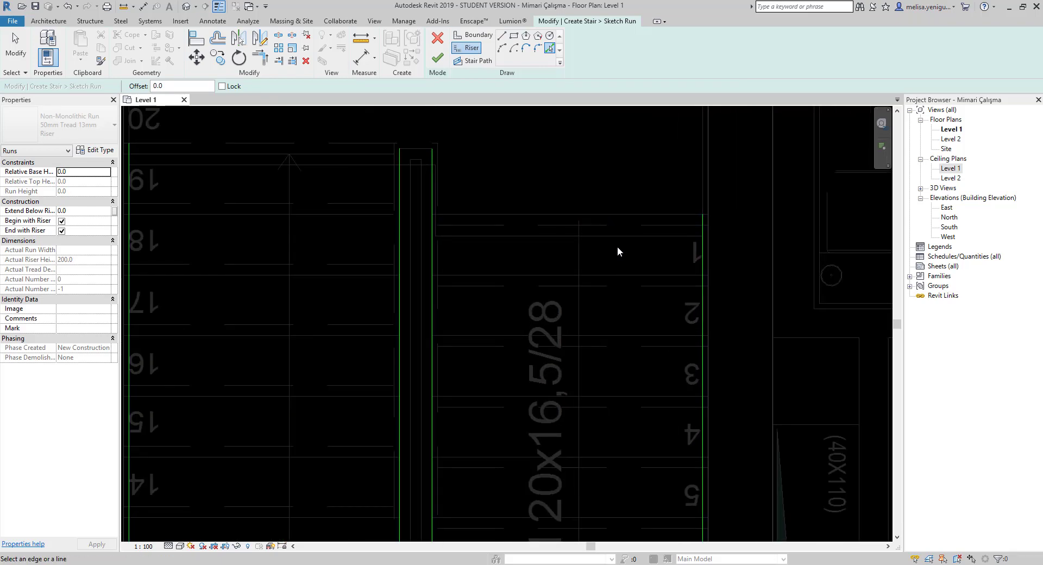
left_click(612, 213)
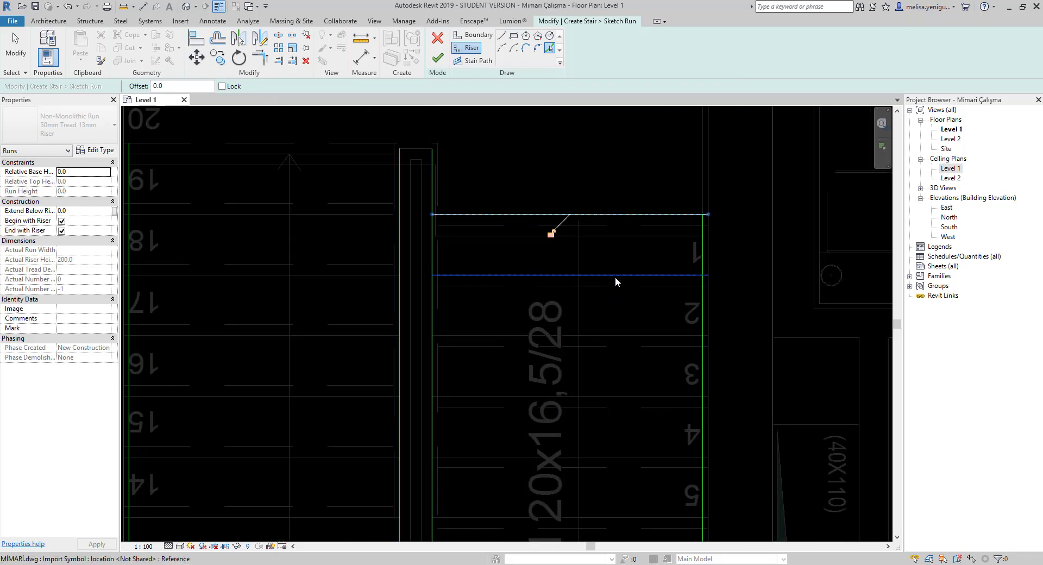
left_click(615, 275)
scroll(600, 259, "down", 4)
scroll(571, 337, "down", 2)
scroll(489, 394, "up", 2)
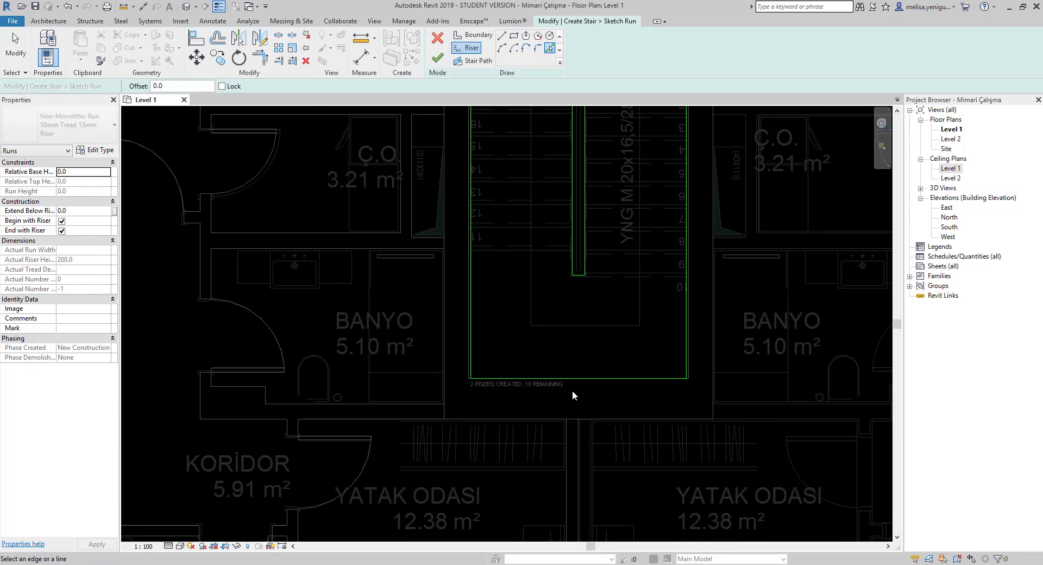
scroll(596, 259, "down", 2)
scroll(597, 259, "up", 4)
left_click(596, 261)
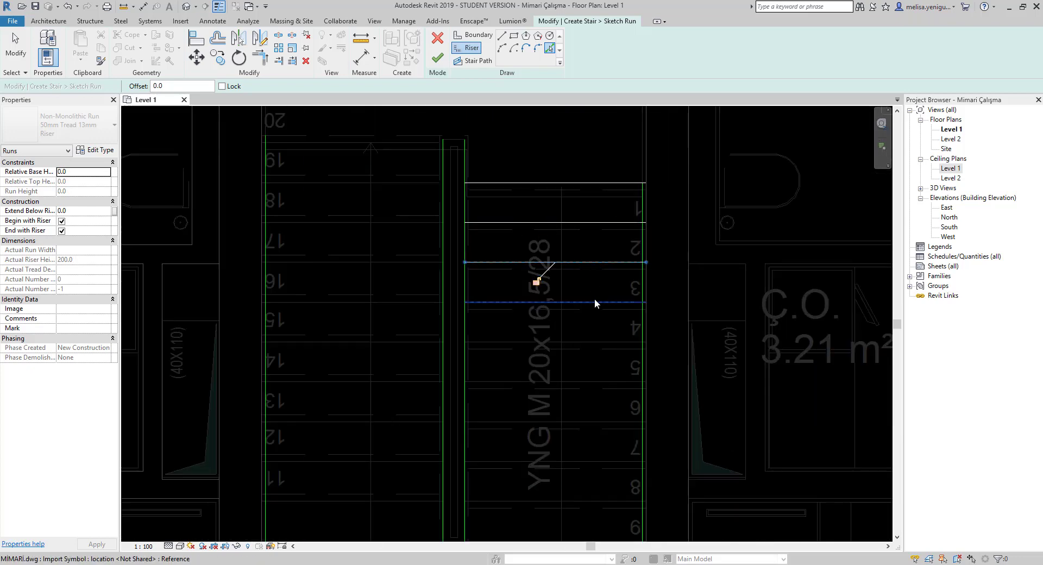
left_click(594, 301)
left_click(592, 342)
scroll(593, 405, "down", 2)
scroll(591, 266, "up", 3)
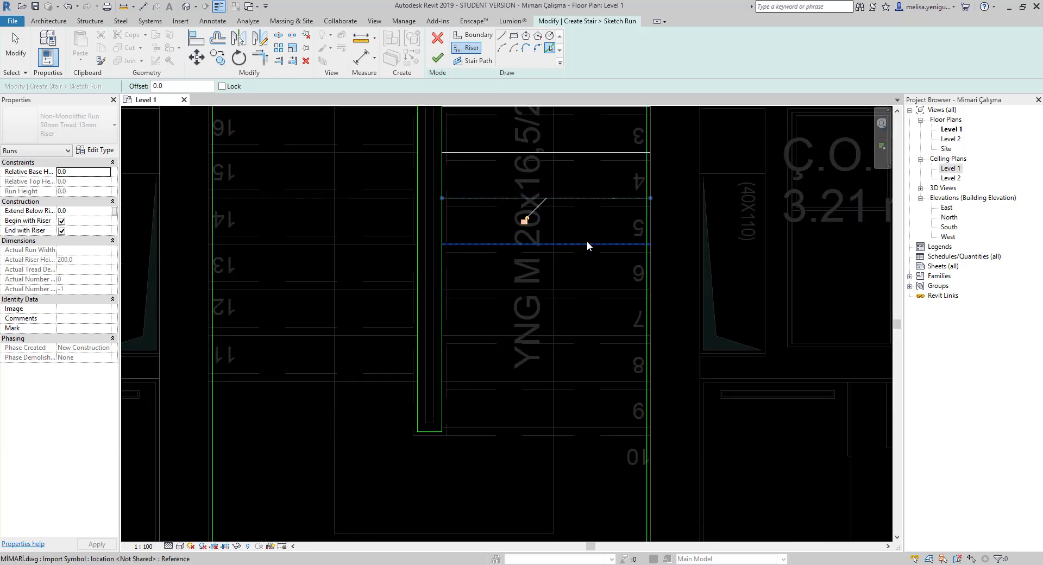
left_click(589, 243)
left_click(597, 289)
left_click(588, 337)
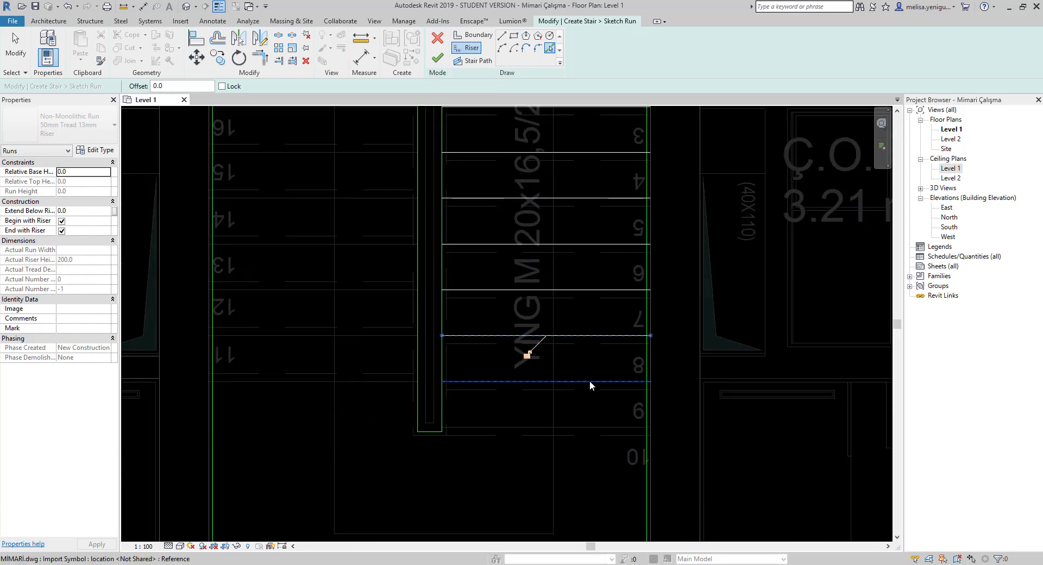
left_click(589, 382)
Place the remaining risers on the left flight's tread lines, completing all 20.
left_click(364, 383)
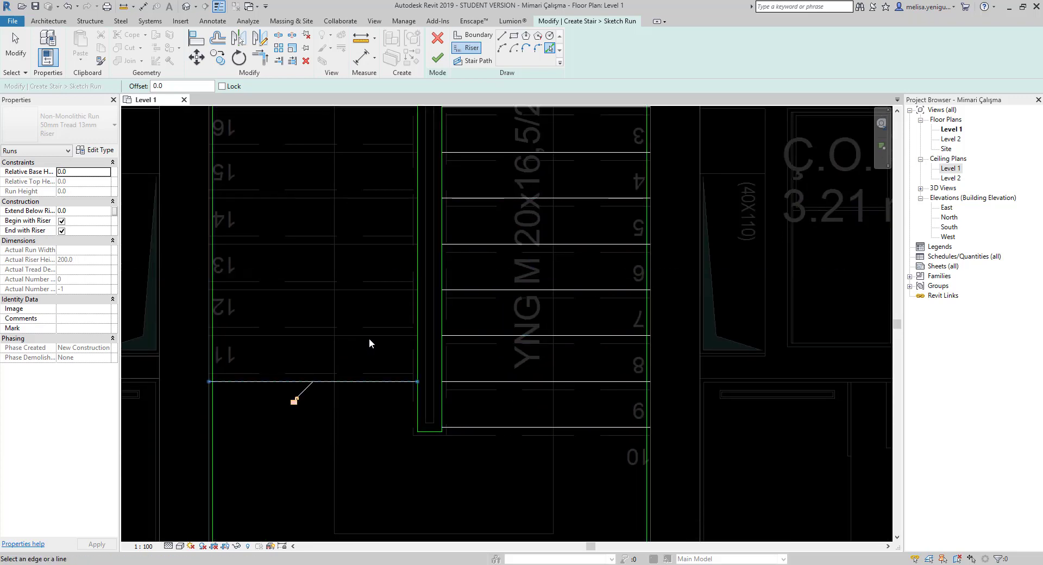
left_click(370, 336)
left_click(371, 292)
left_click(375, 244)
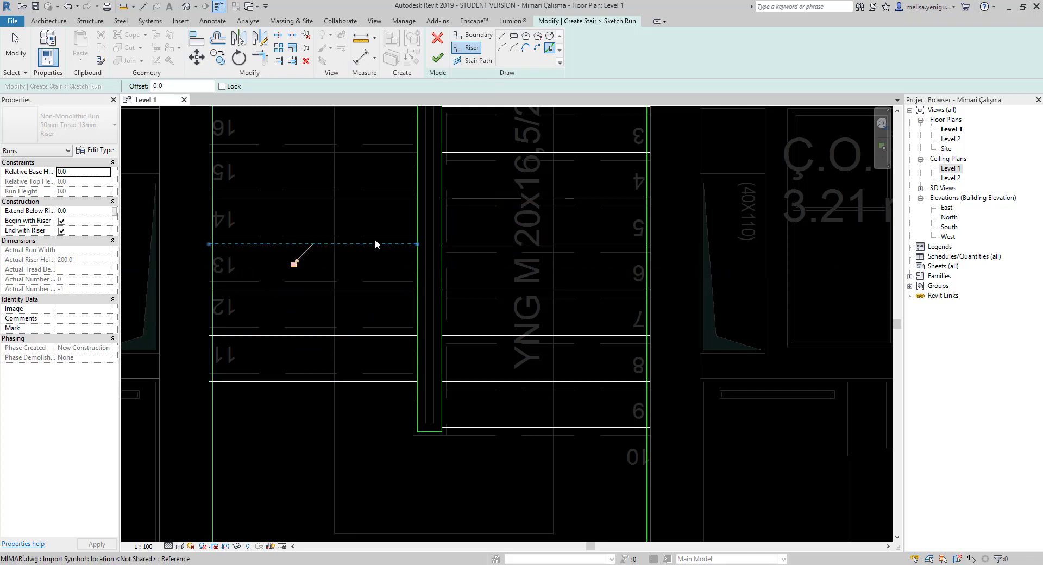
left_click(386, 153)
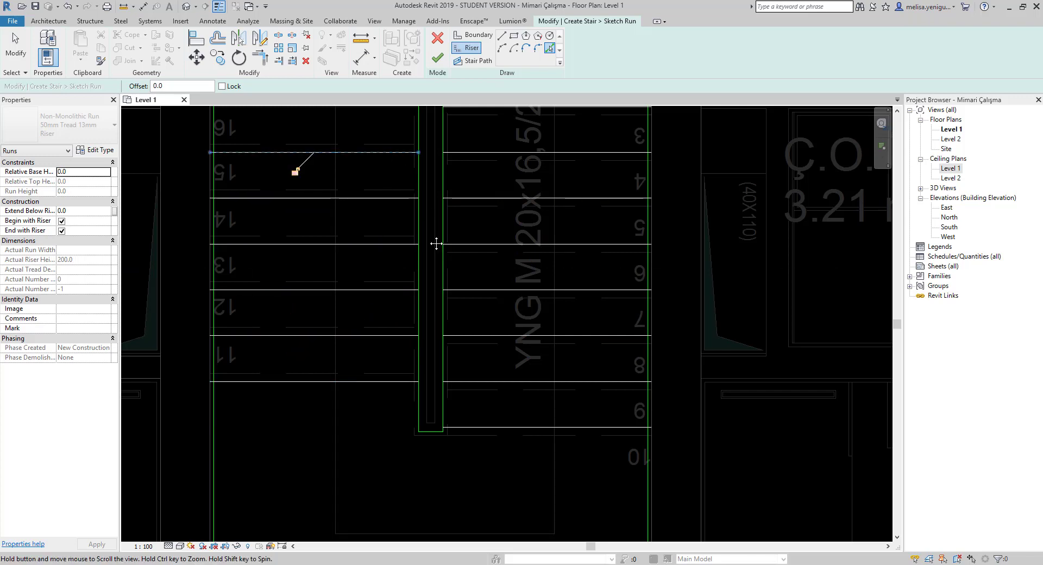
middle_click_drag(418, 143, 498, 327)
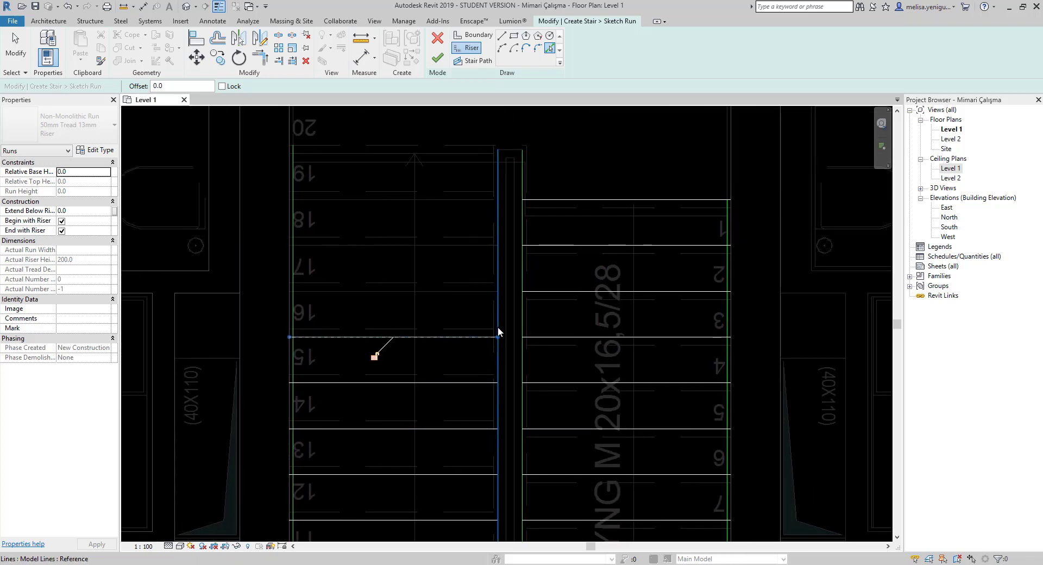
left_click(477, 292)
left_click(474, 245)
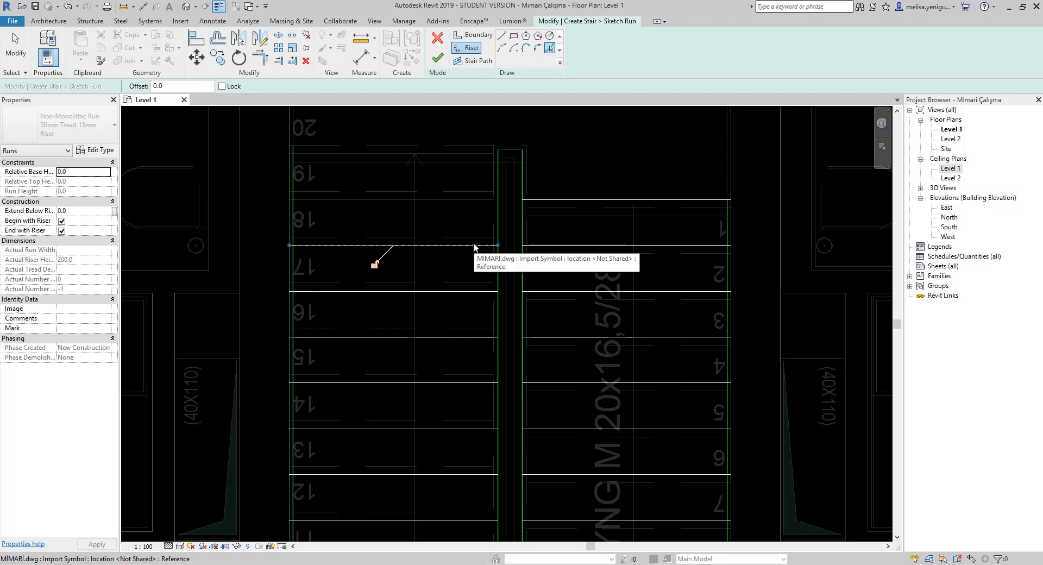
left_click(468, 199)
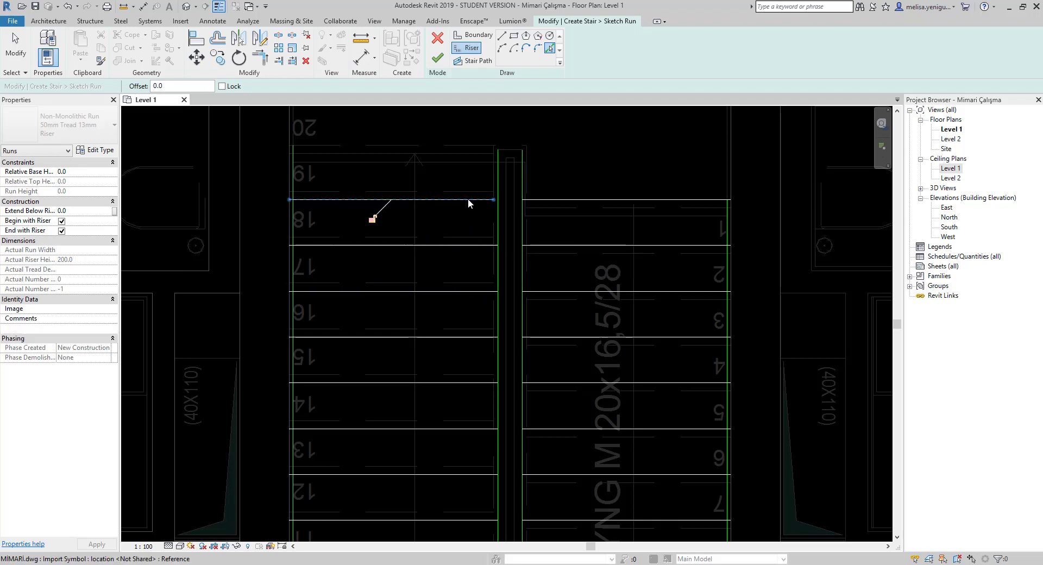
left_click(468, 154)
scroll(544, 190, "down", 5)
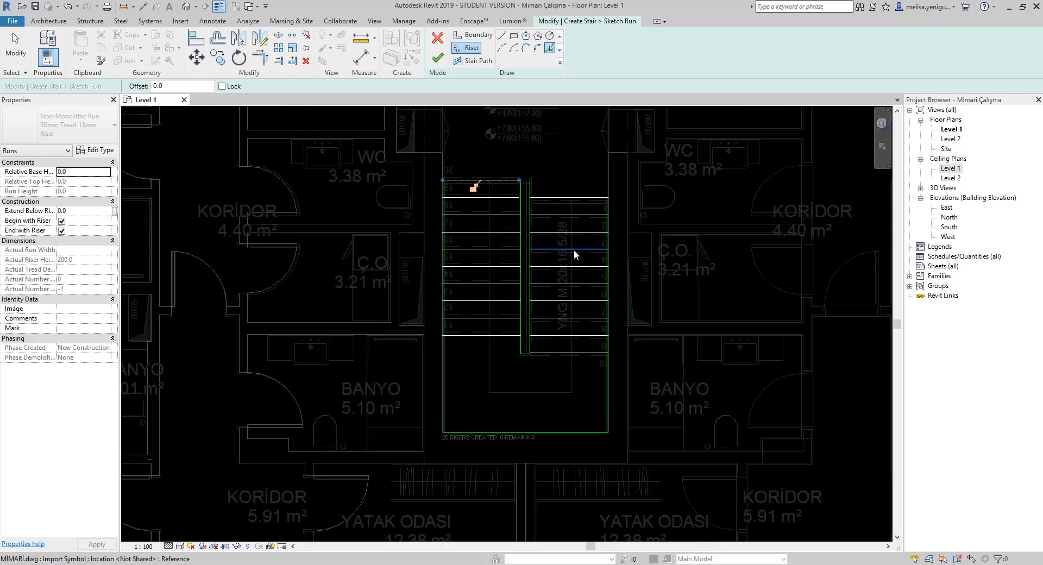
Draw the stair path up both flights across the landing and finish the run sketch.
left_click(478, 63)
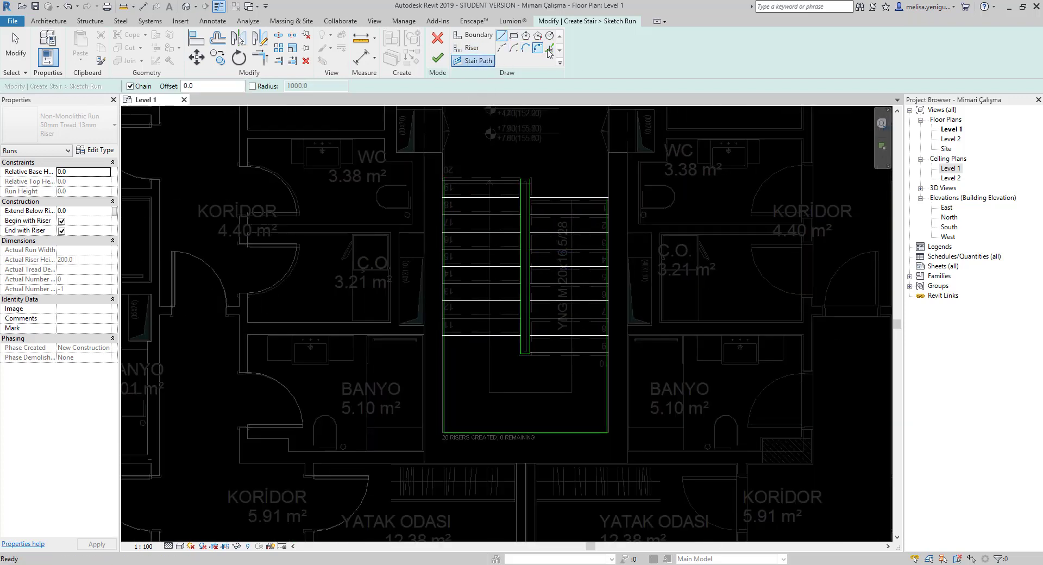
left_click(568, 197)
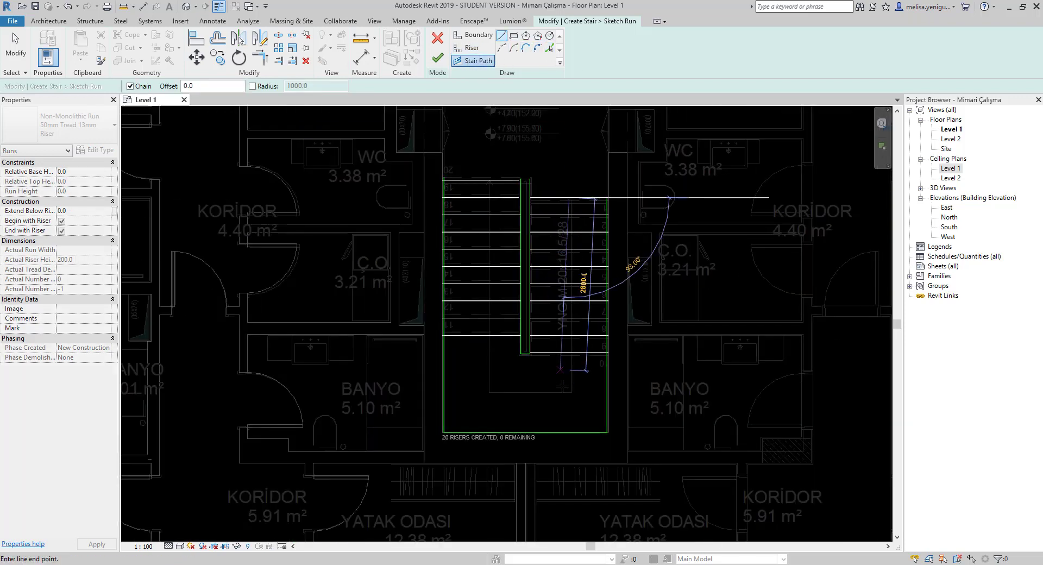
left_click(569, 392)
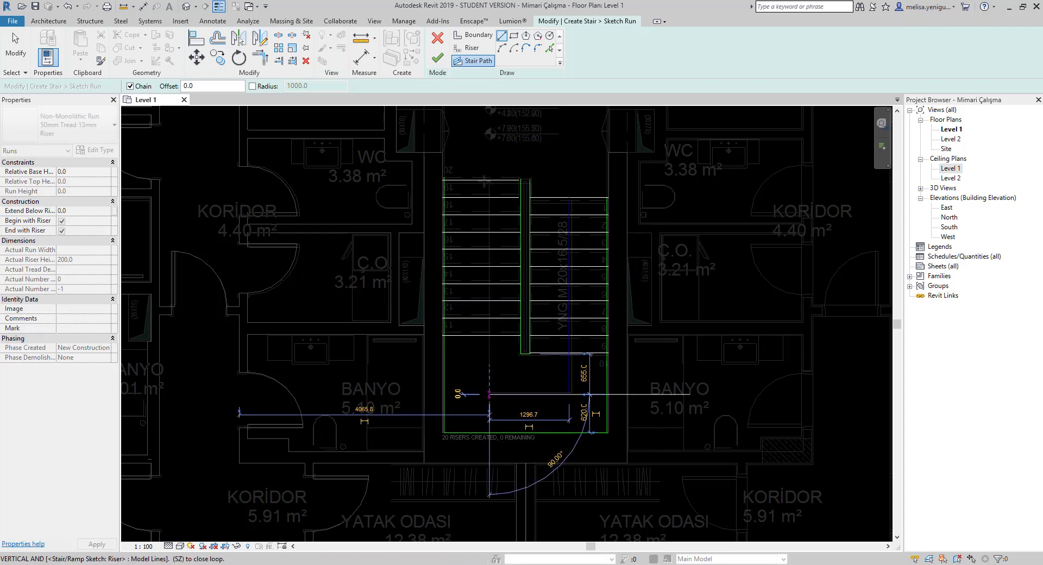
left_click(489, 392)
left_click(489, 184)
key("Escape")
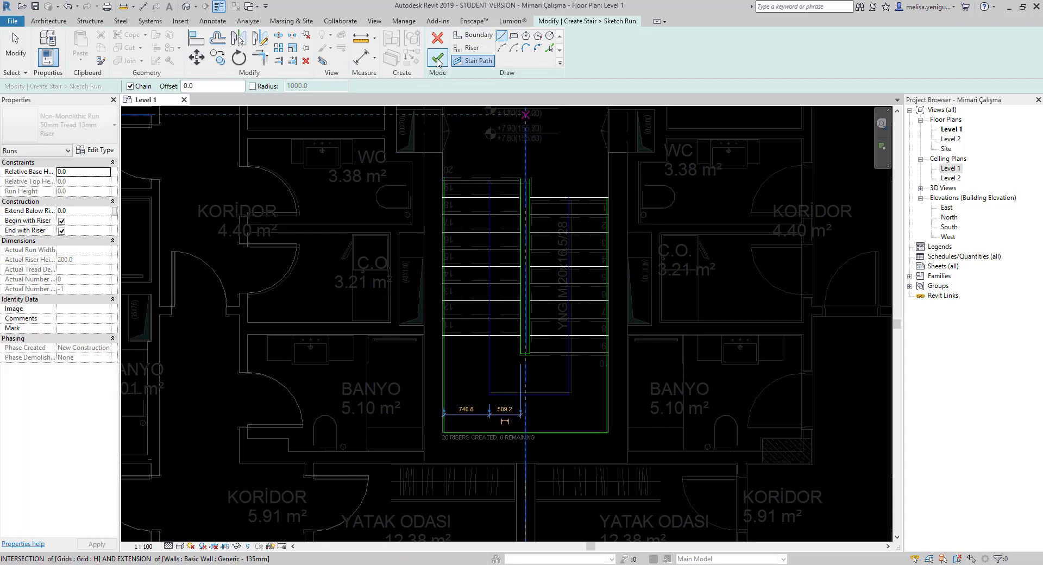
scroll(620, 452, "up", 1)
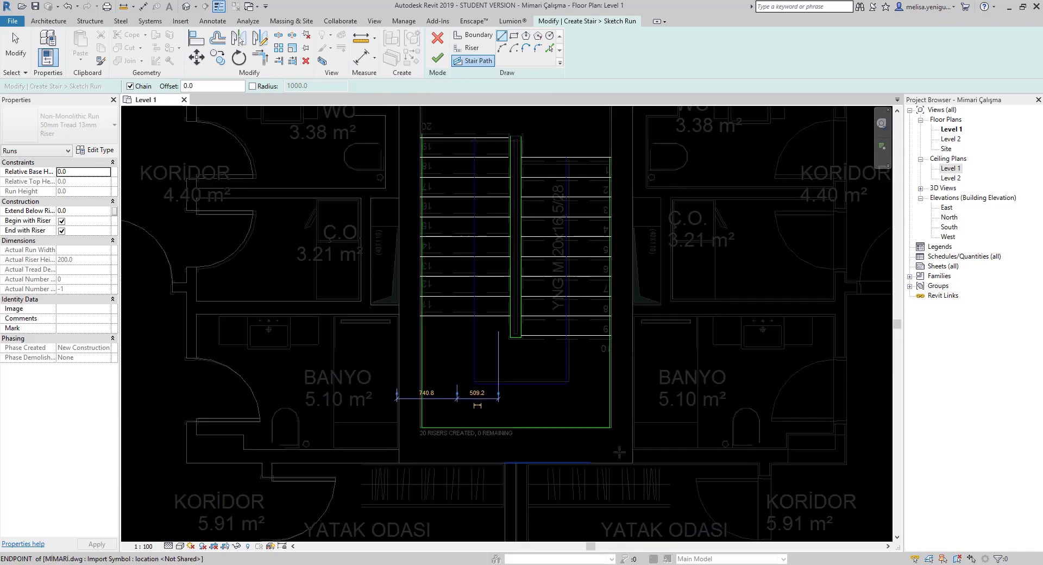
scroll(619, 452, "up", 3)
scroll(435, 326, "down", 4)
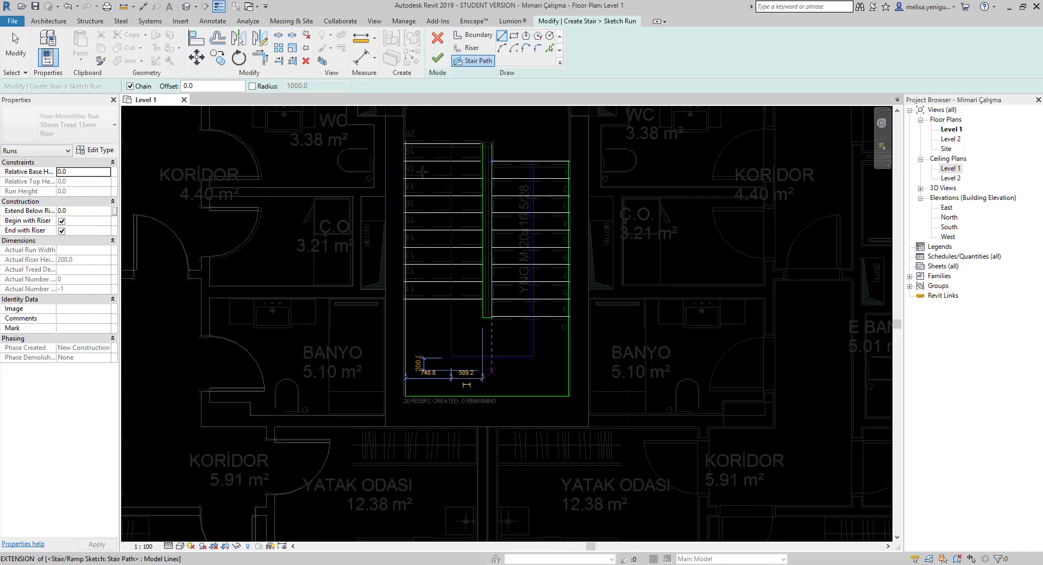
left_click(438, 57)
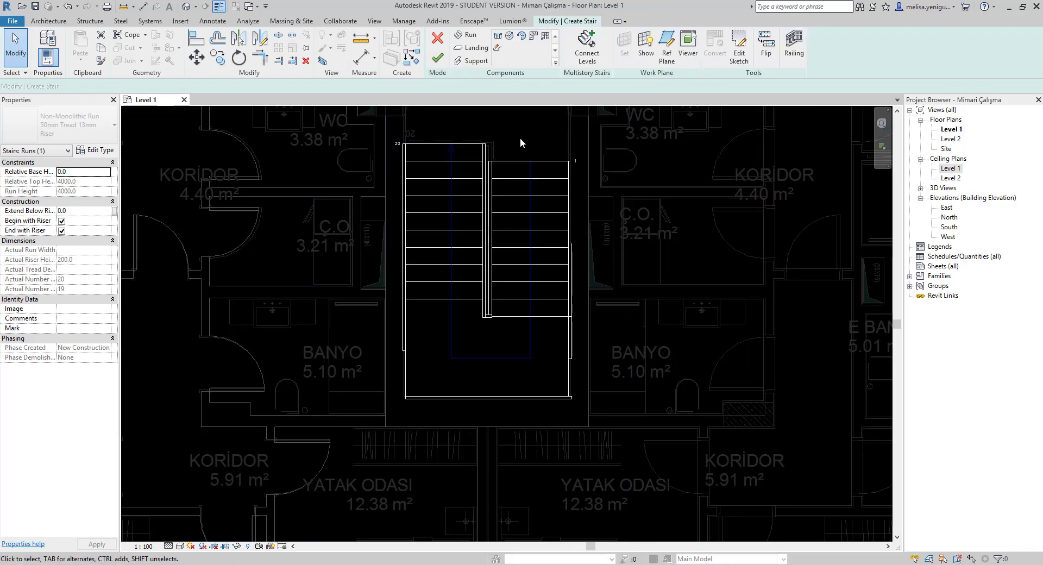
Select the right then left stringers in the Level 1 plan and open the default 3D view.
left_click(520, 143)
scroll(508, 242, "down", 1)
scroll(555, 473, "up", 3)
scroll(563, 486, "up", 2)
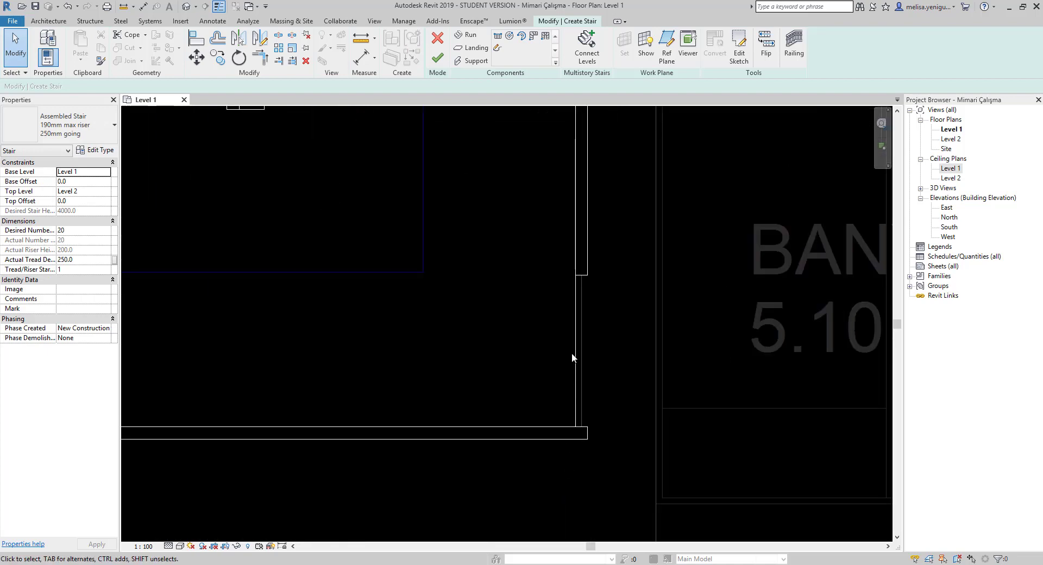
left_click(586, 271)
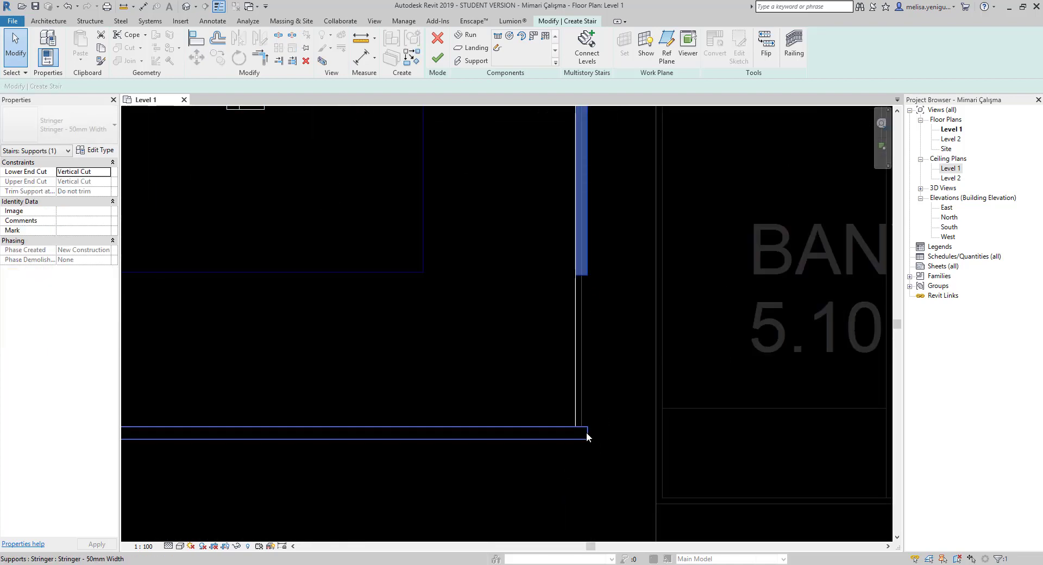
scroll(617, 413, "down", 2)
scroll(416, 429, "down", 2)
scroll(400, 420, "up", 3)
scroll(403, 419, "up", 2)
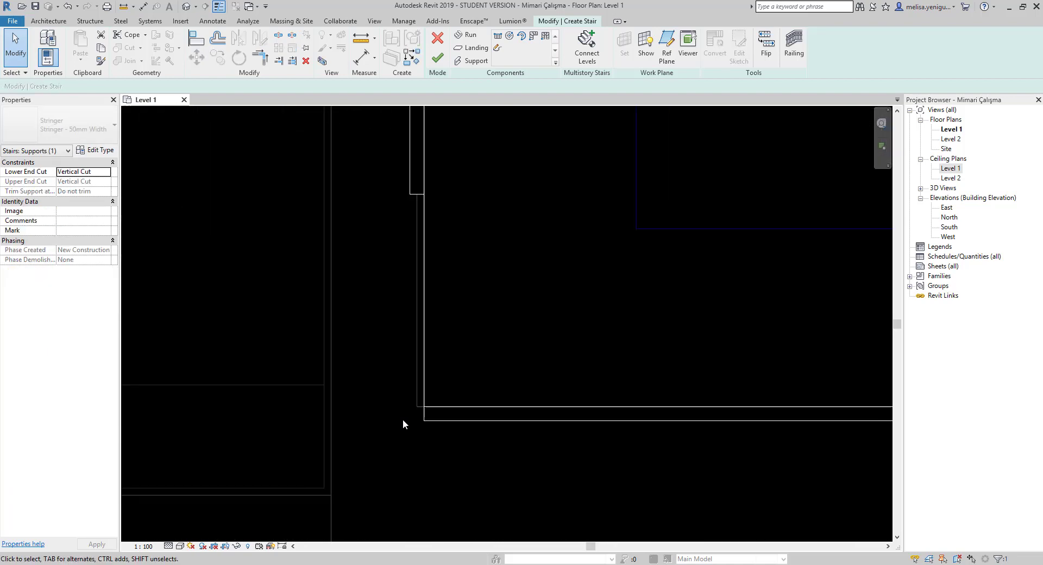
scroll(403, 419, "down", 4)
scroll(411, 311, "up", 1)
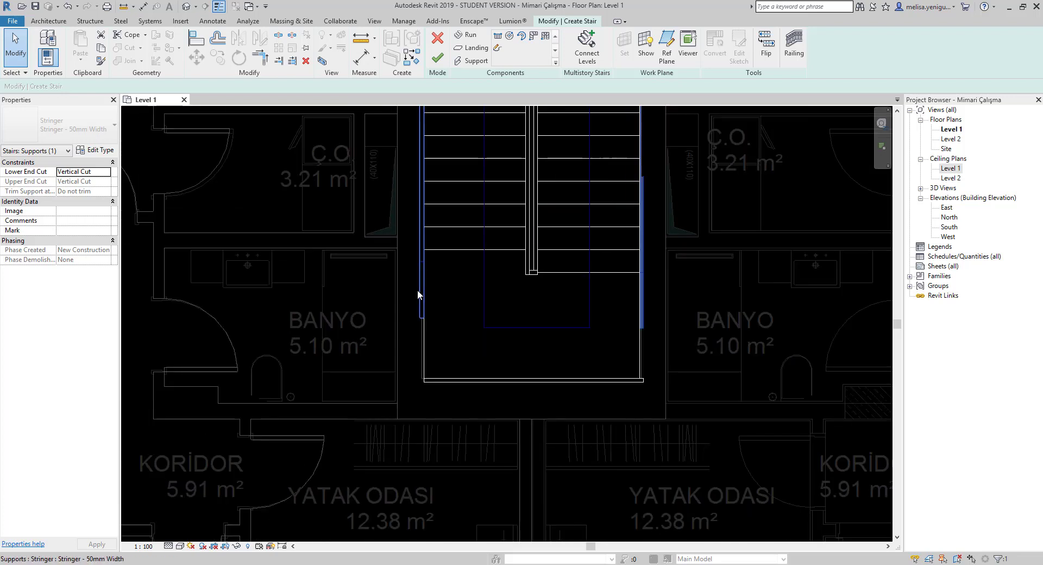
left_click(418, 289)
middle_click_drag(450, 298, 433, 337)
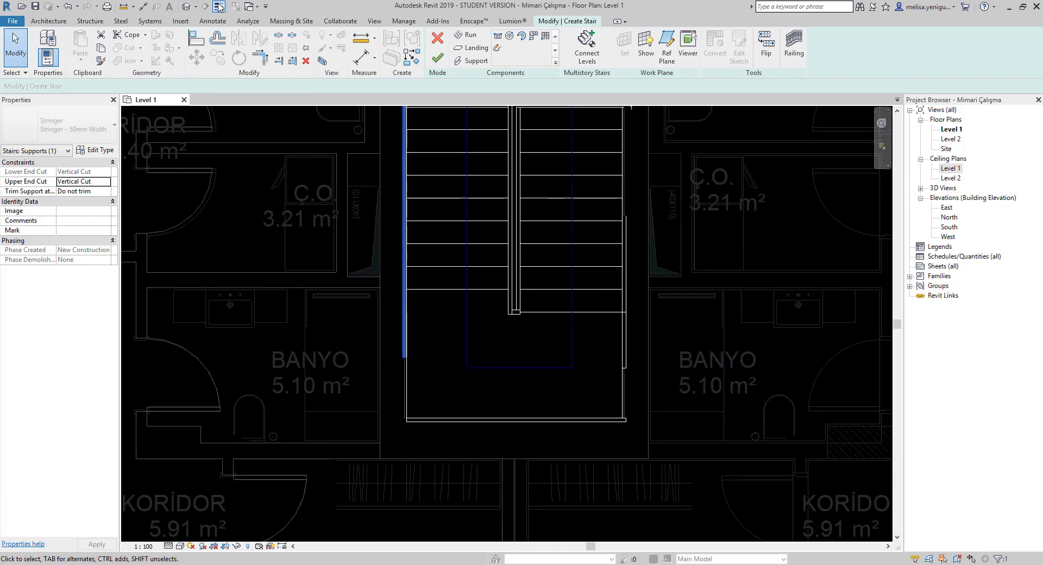
left_click(187, 6)
Inspect the stair in 3D, then finish the stair to generate its railings.
left_click(510, 318)
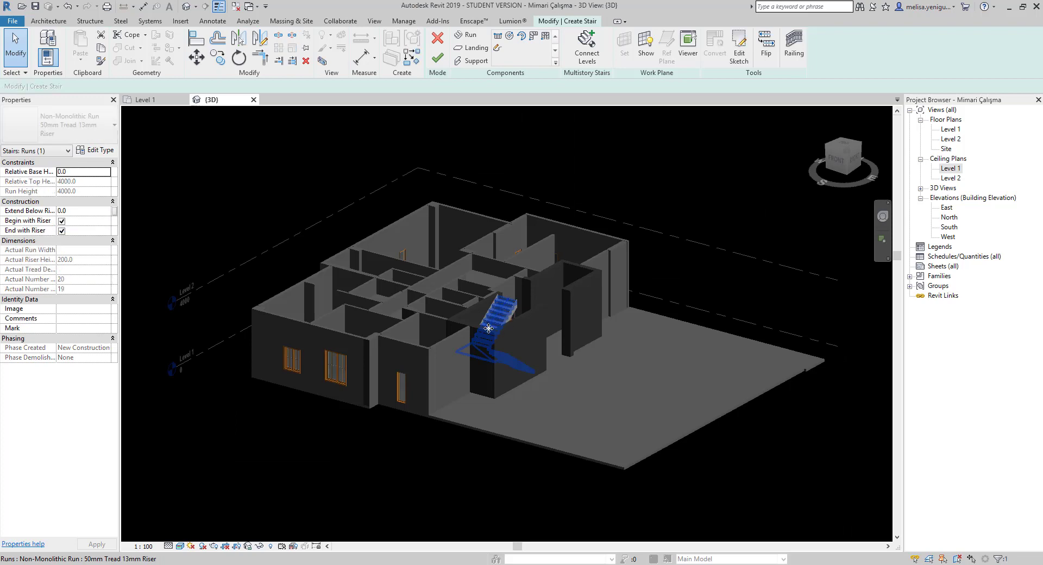
mouse_move(509, 317)
middle_mouse_down("shift")
mouse_move(542, 348)
mouse_move(292, 373)
mouse_move(172, 401)
middle_mouse_up("shift")
scroll(413, 315, "up", 2)
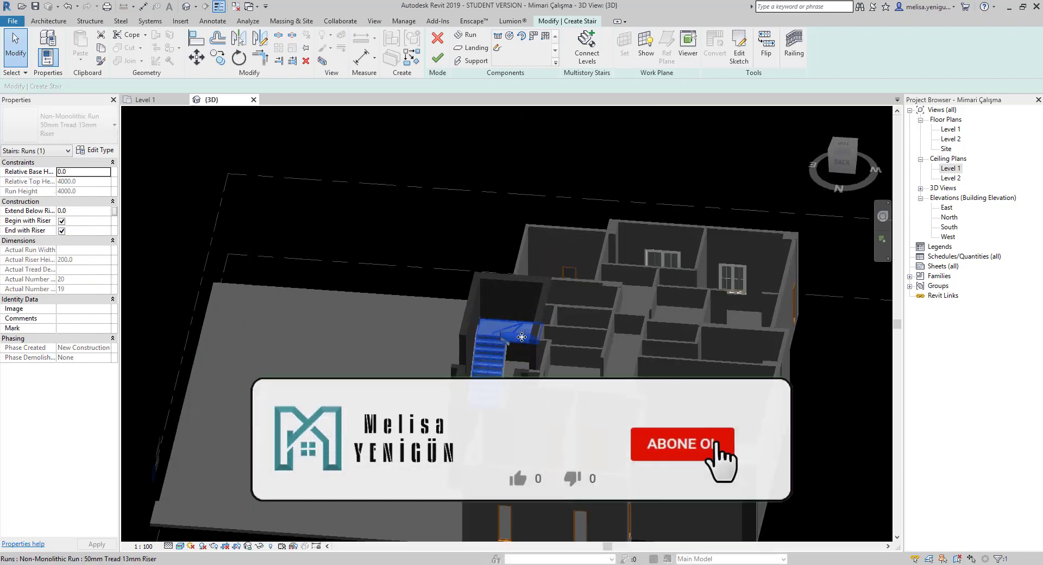
scroll(413, 315, "up", 2)
scroll(410, 313, "up", 2)
scroll(409, 309, "up", 2)
scroll(408, 309, "up", 2)
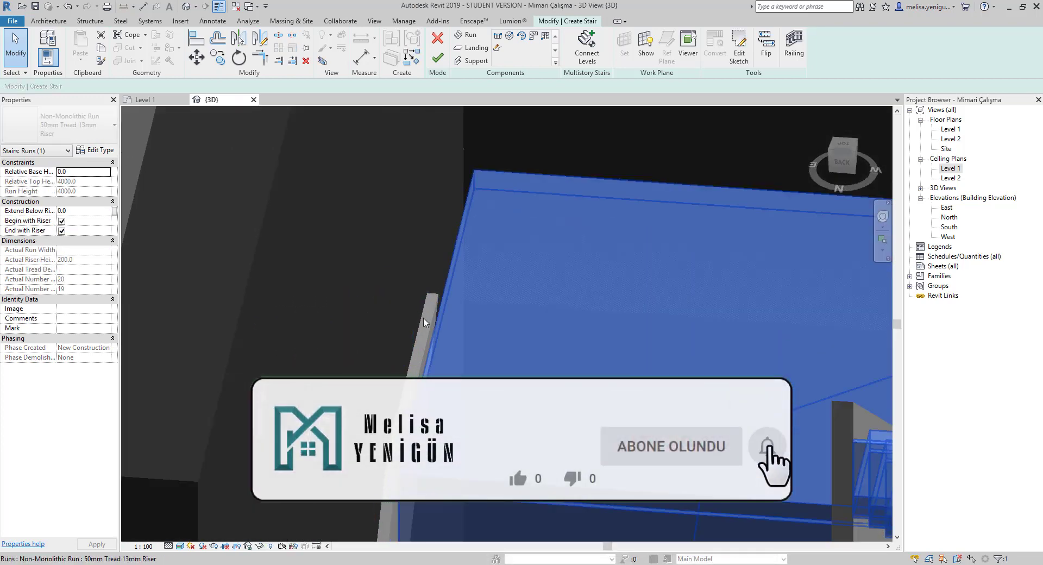
left_click(432, 317)
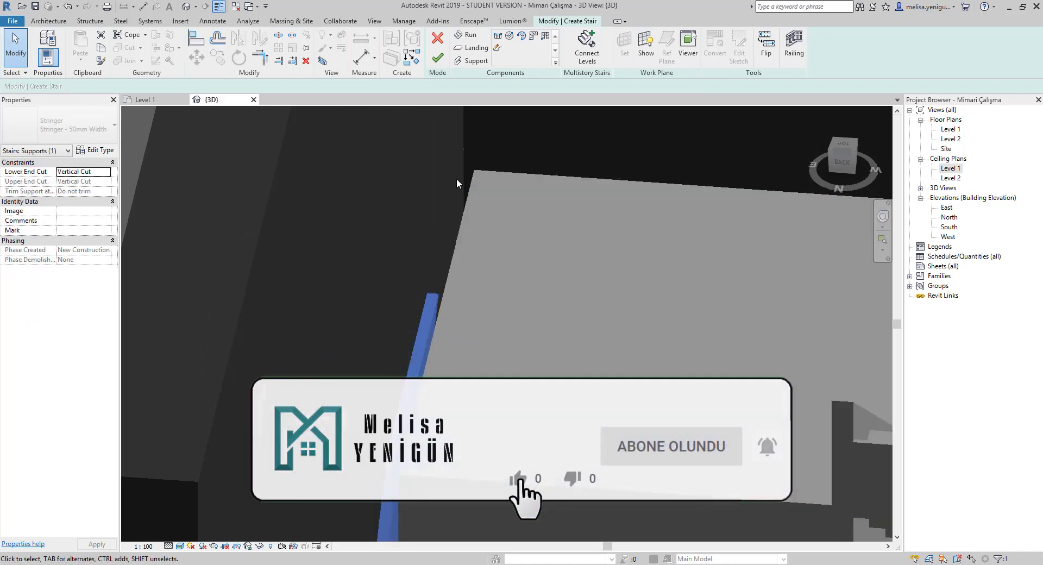
scroll(435, 254, "down", 2)
scroll(436, 254, "down", 2)
mouse_move(486, 277)
middle_mouse_down("shift")
mouse_move(490, 311)
mouse_move(625, 436)
mouse_move(453, 439)
mouse_move(476, 162)
middle_mouse_up("shift")
left_click(438, 59)
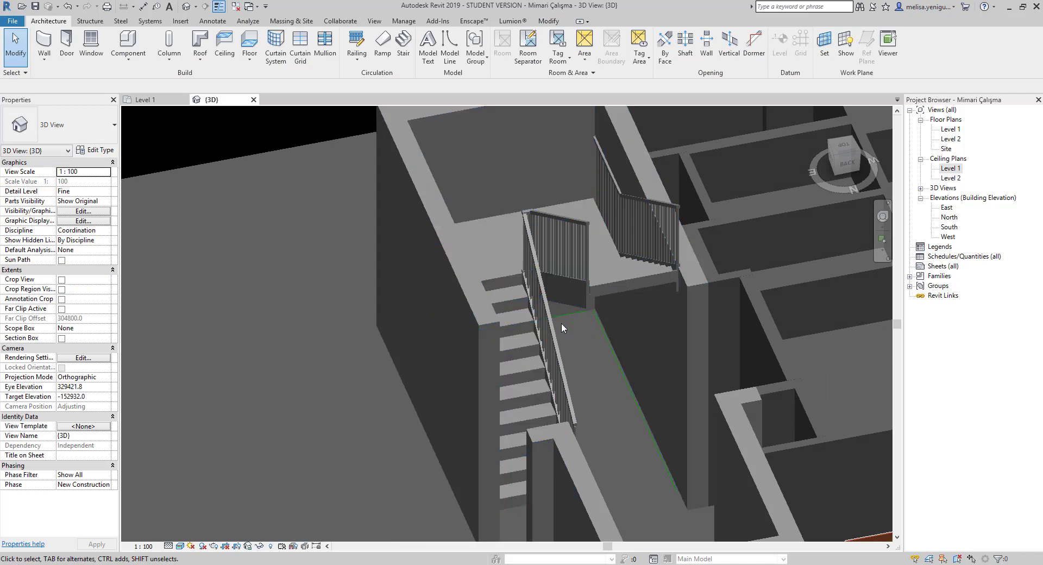
Delete the railing running along the wall.
middle_click_drag(608, 334, 488, 204, "shift")
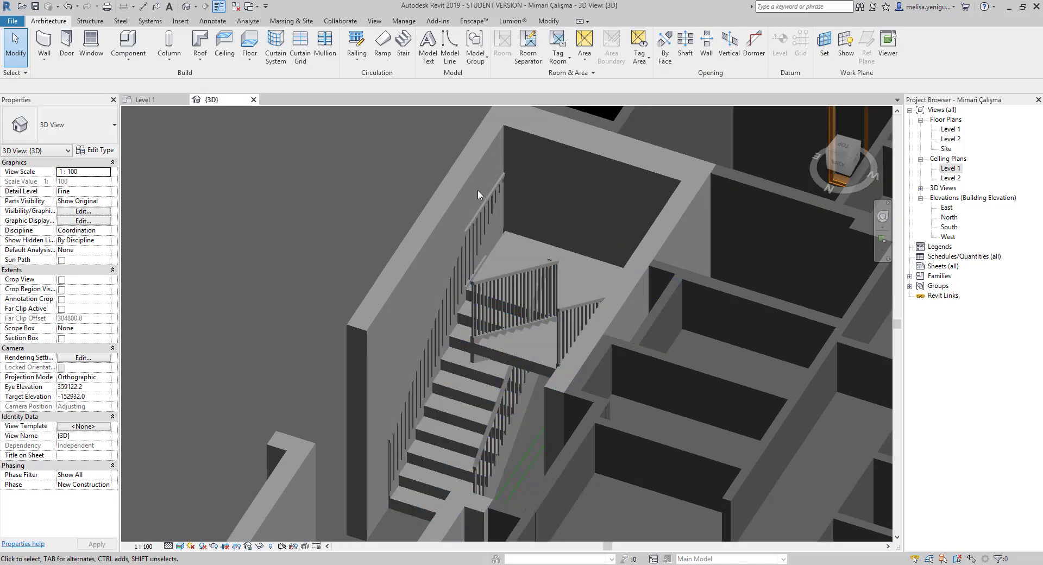
left_click(488, 204)
scroll(472, 207, "up", 1)
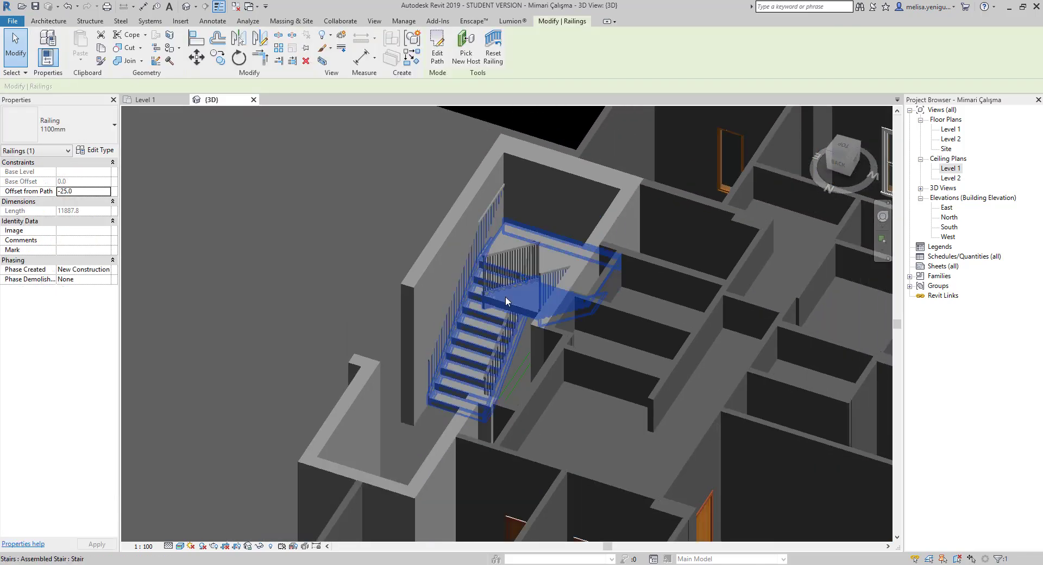
key("Delete")
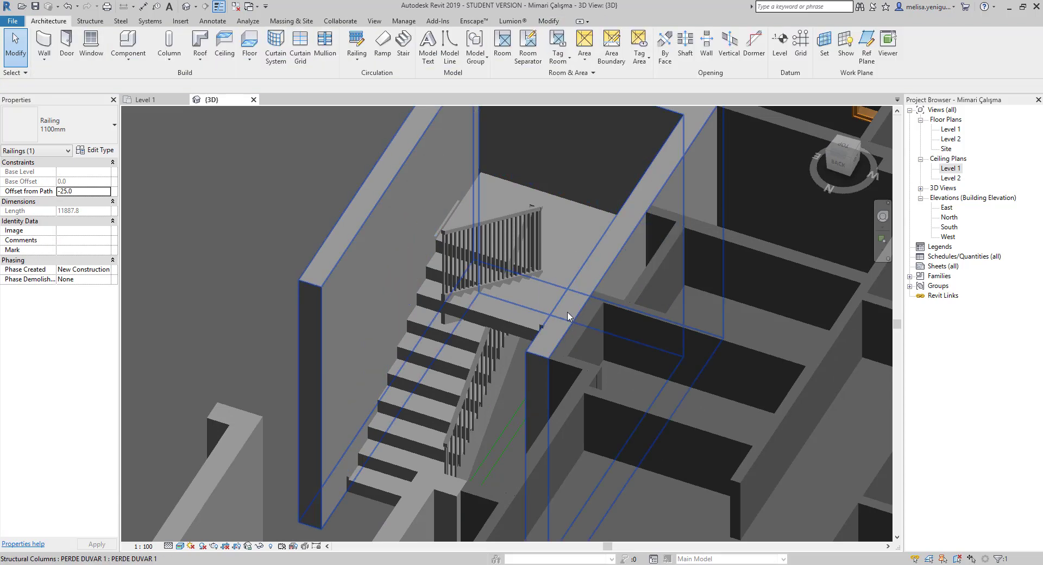
Change the remaining stair railing to the 900mm Pipe type.
scroll(487, 317, "down", 2)
middle_click_drag(447, 348, 551, 233, "shift")
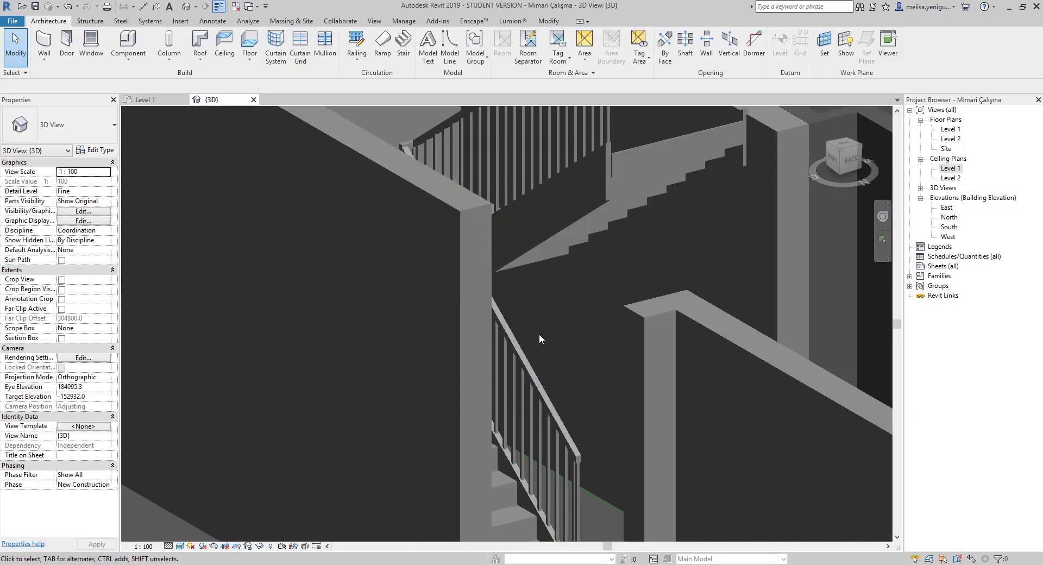
left_click(507, 395)
scroll(525, 306, "up", 2)
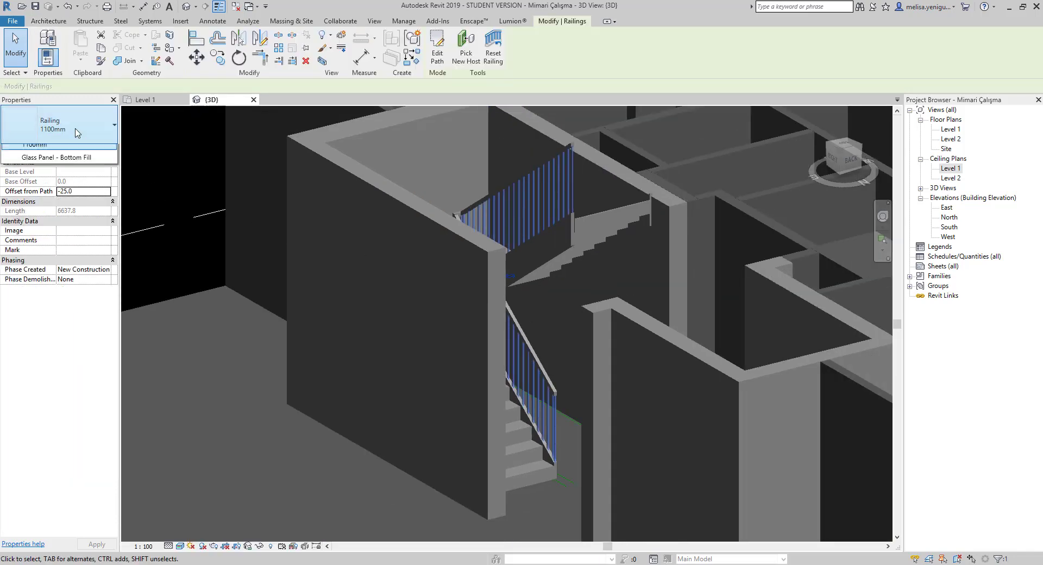
left_click(59, 126)
left_click(63, 200)
key("Escape")
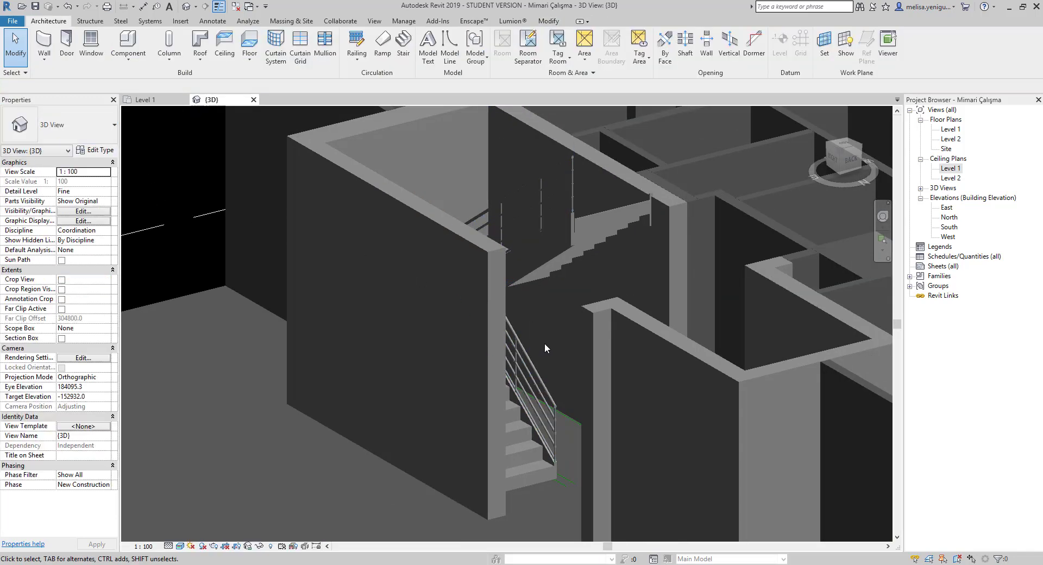
mouse_move(537, 406)
middle_mouse_down("shift")
mouse_move(516, 369)
mouse_move(485, 507)
mouse_move(519, 272)
mouse_move(476, 389)
mouse_move(501, 204)
middle_mouse_up("shift")
scroll(438, 261, "up", 3)
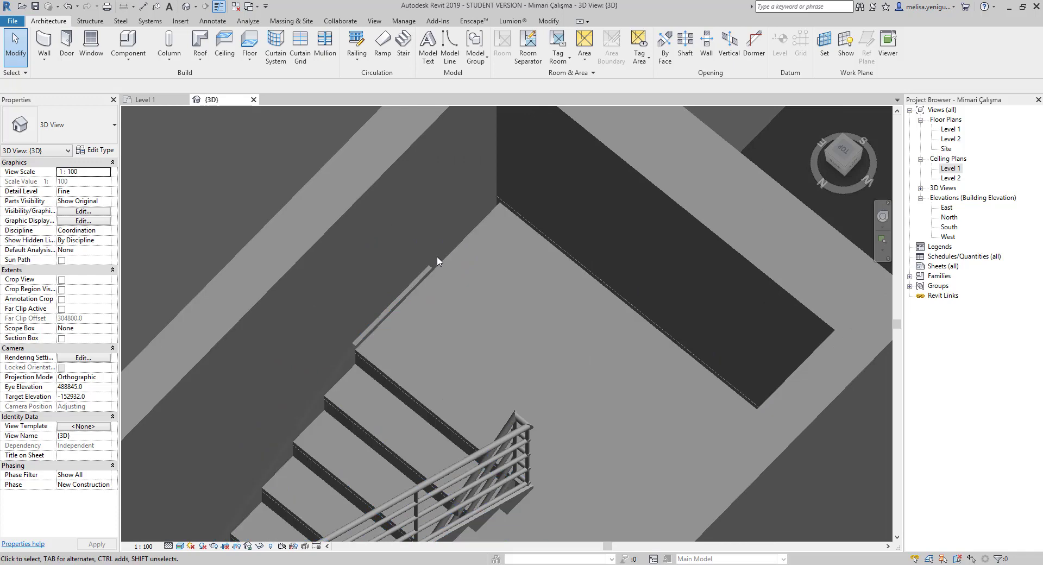
Return to the Level 1 floor plan and zoom in on the new stair.
left_click(146, 100)
scroll(543, 363, "up", 4)
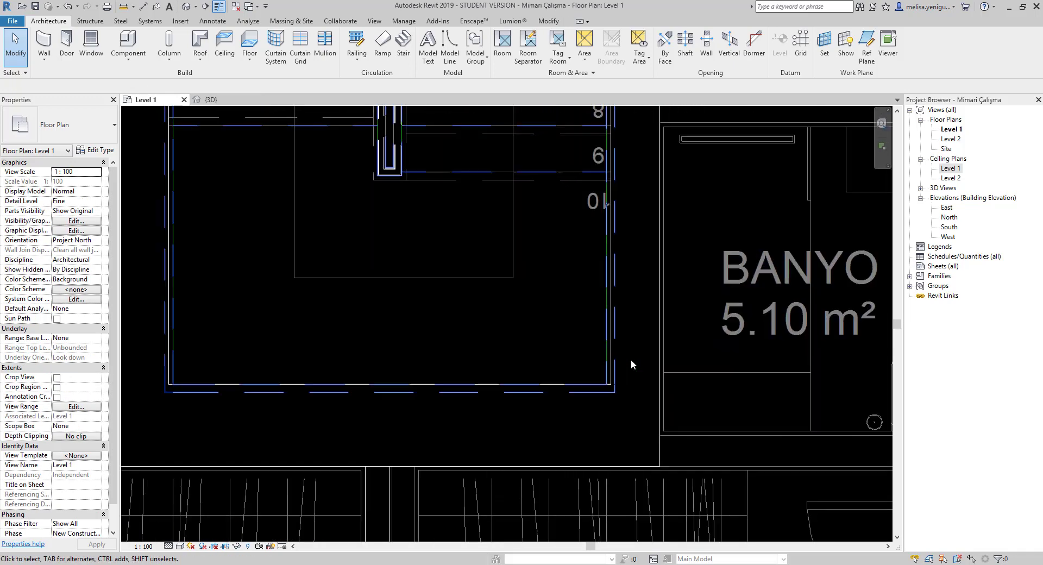
scroll(631, 360, "up", 2)
left_click(602, 304)
scroll(632, 377, "down", 2)
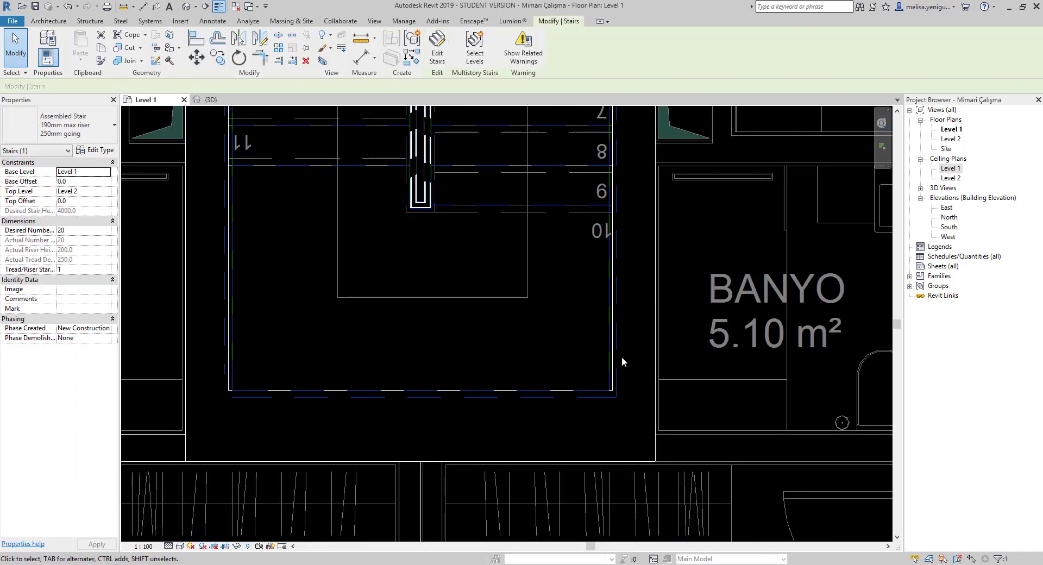
scroll(622, 357, "down", 2)
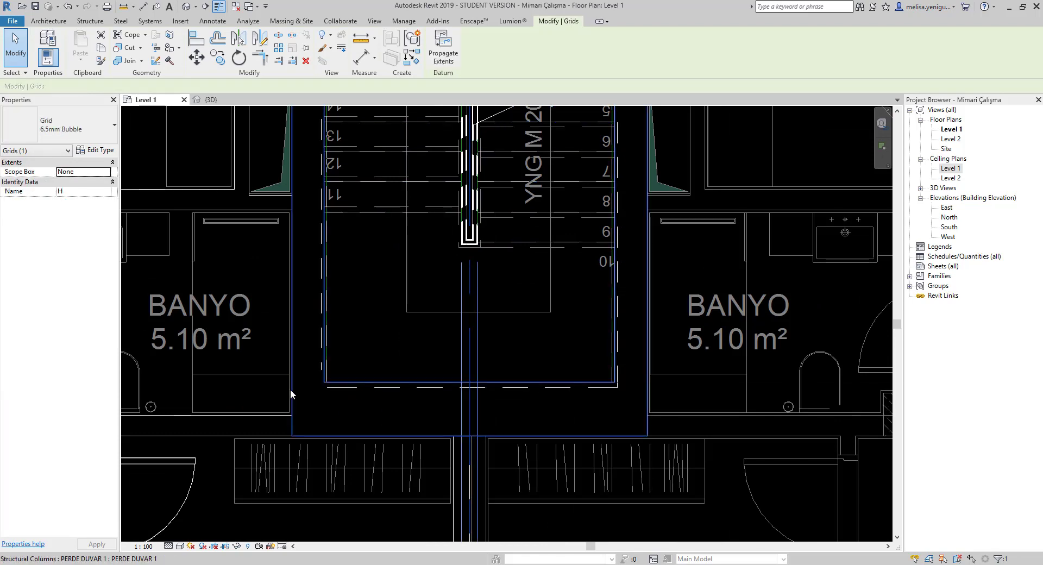
scroll(356, 344, "up", 3)
scroll(354, 395, "down", 3)
scroll(533, 413, "down", 1)
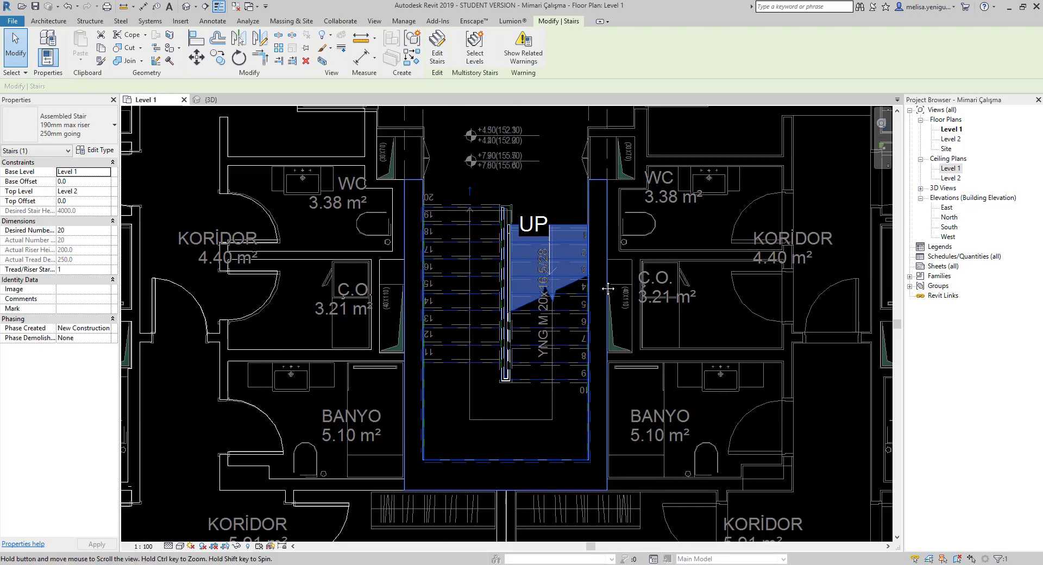
scroll(556, 236, "up", 2)
scroll(556, 236, "up", 1)
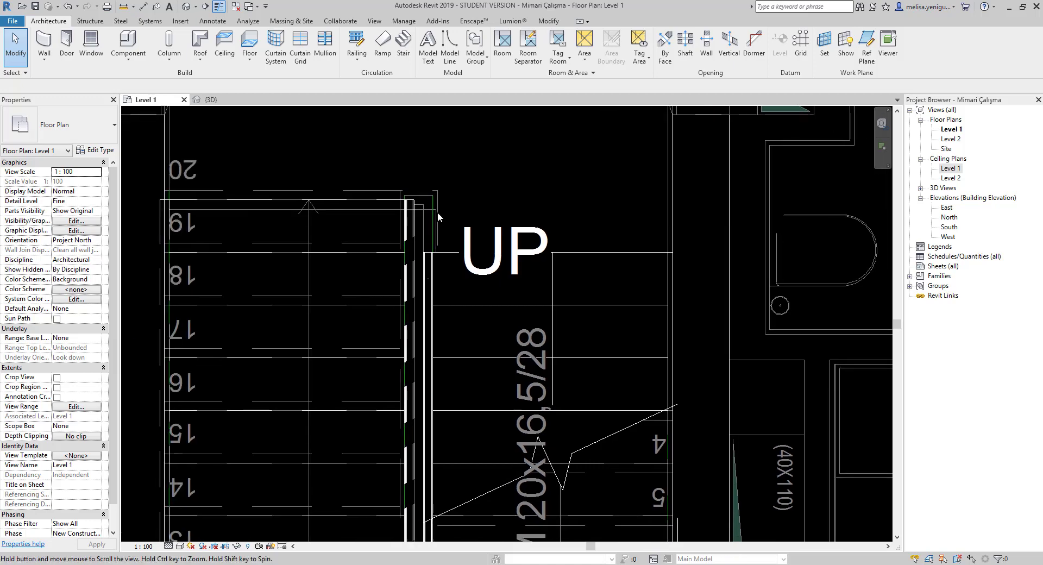
scroll(418, 272, "up", 2)
scroll(428, 296, "up", 2)
scroll(435, 301, "up", 2)
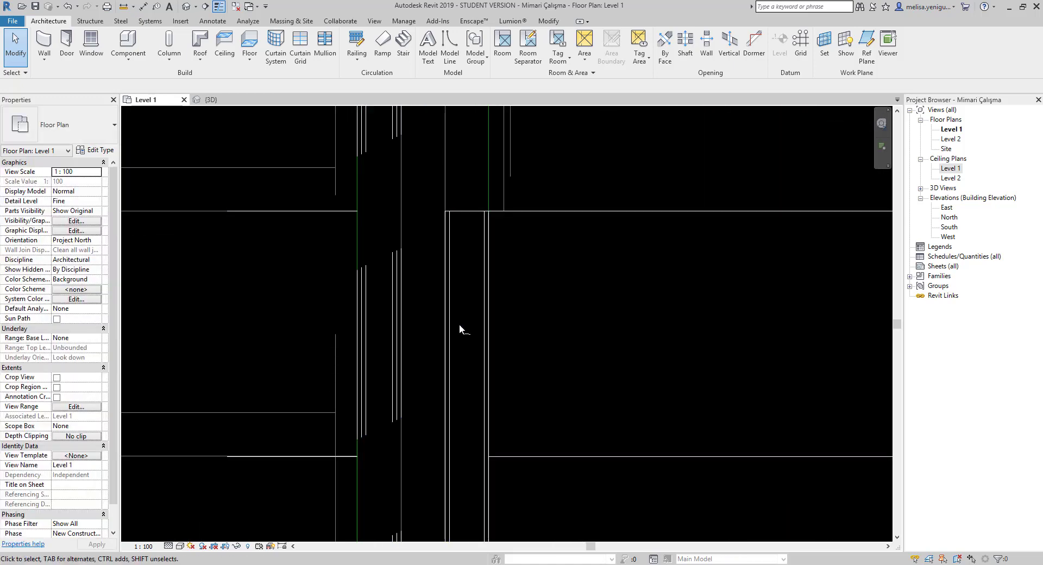
Measure the stringer width as 50.0 and select the stair.
key("m")
key("e")
left_click(445, 316)
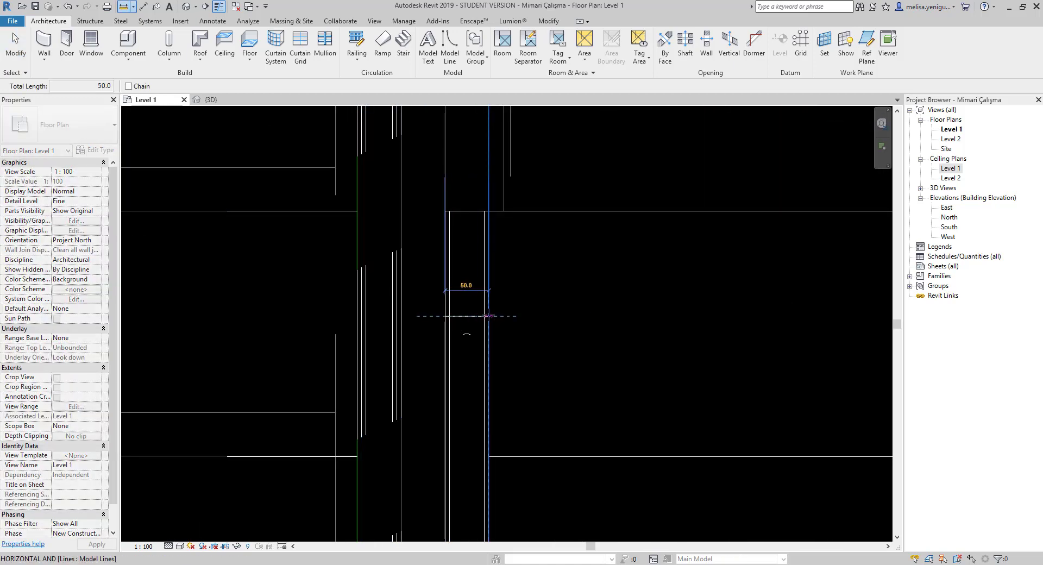
key("Escape")
scroll(467, 293, "down", 3)
middle_click_drag(728, 310, 646, 303)
scroll(647, 303, "up", 2)
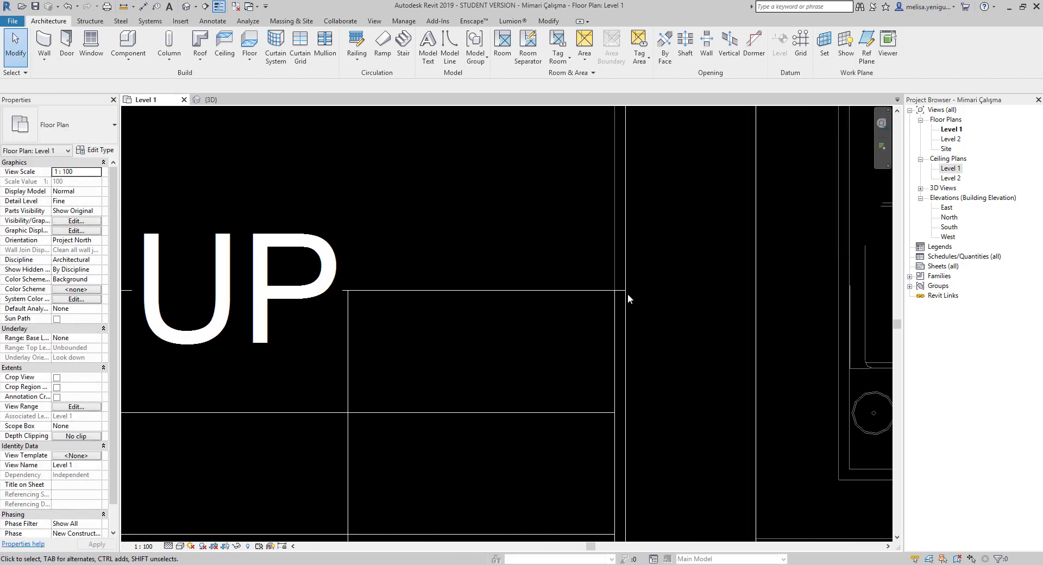
left_click(618, 296)
scroll(625, 304, "down", 1)
scroll(647, 314, "down", 3)
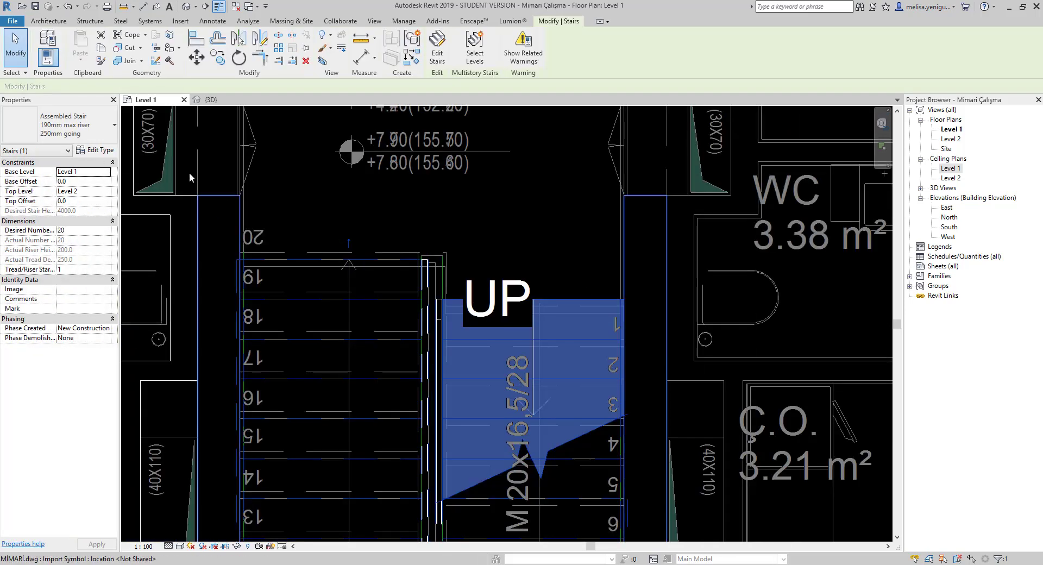
From the stair's Left Support Type, duplicate the Stringer - 50mm Width type as a new stringer type.
left_click(96, 151)
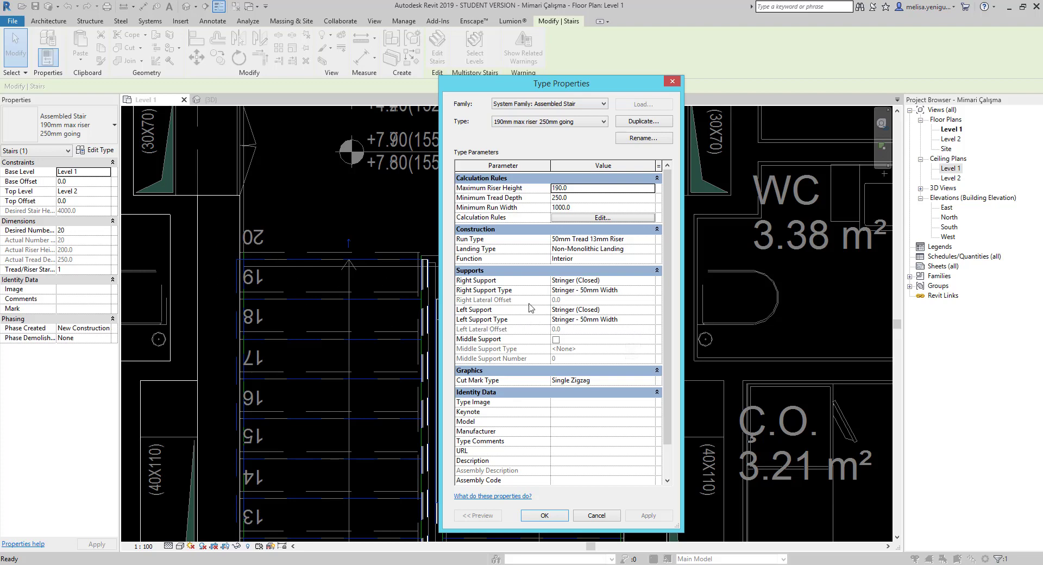
left_click(649, 320)
left_click(652, 320)
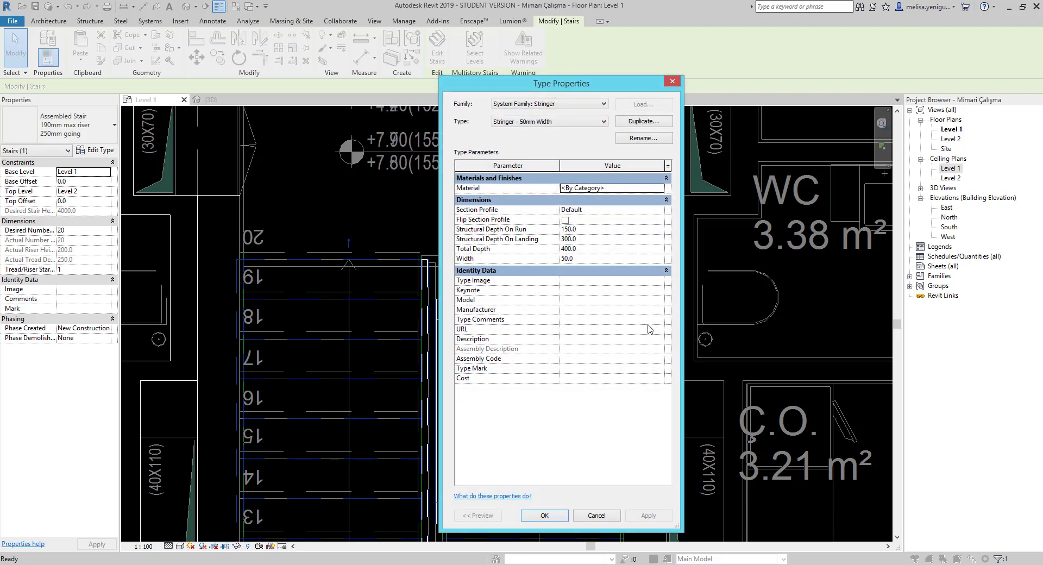
left_click(646, 123)
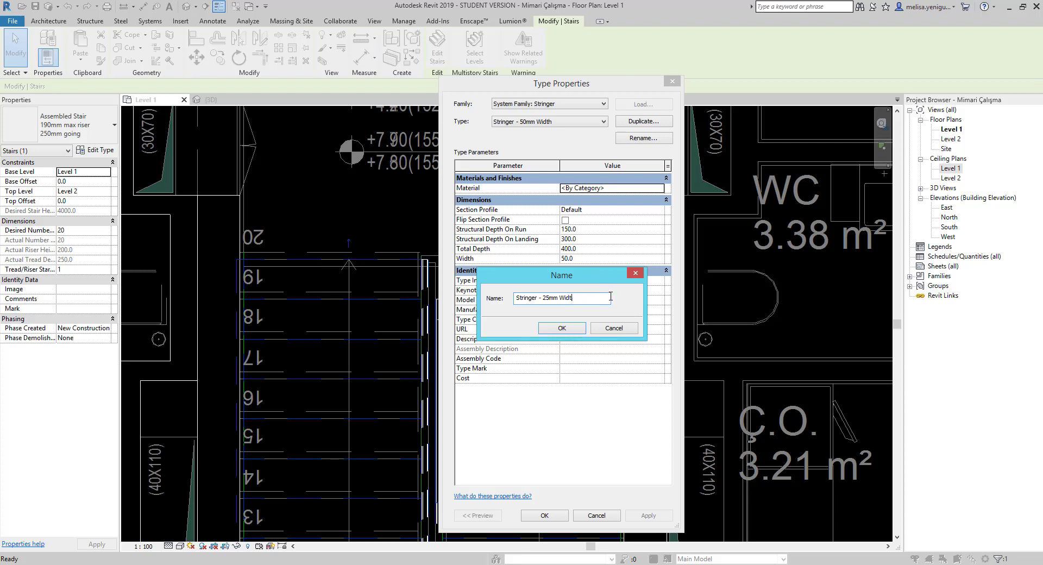
Confirm the 'Stringer - 25mm Width' type name and keep its 25 width.
left_click(580, 330)
type("25")
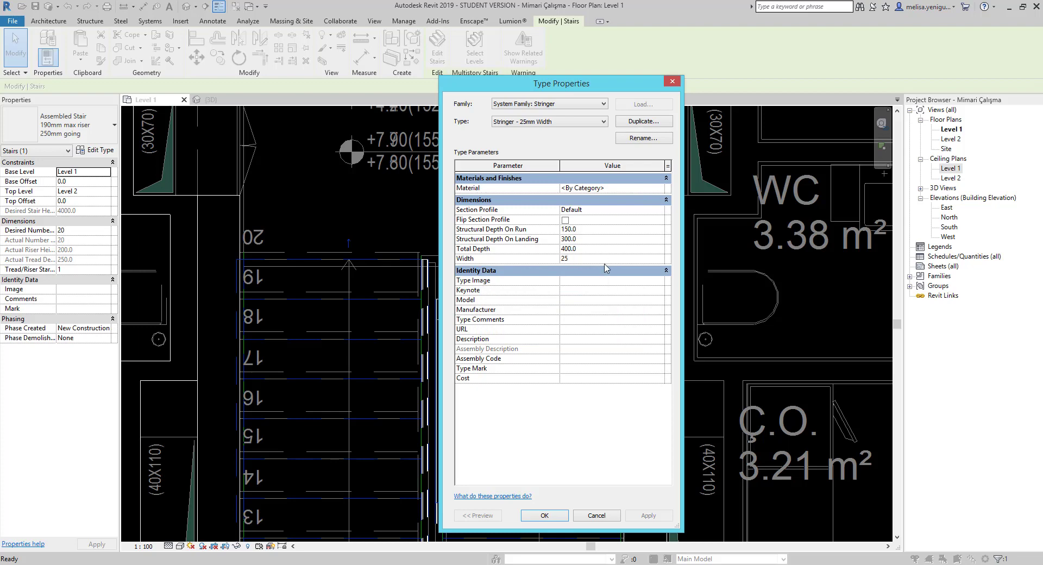
left_click(545, 516)
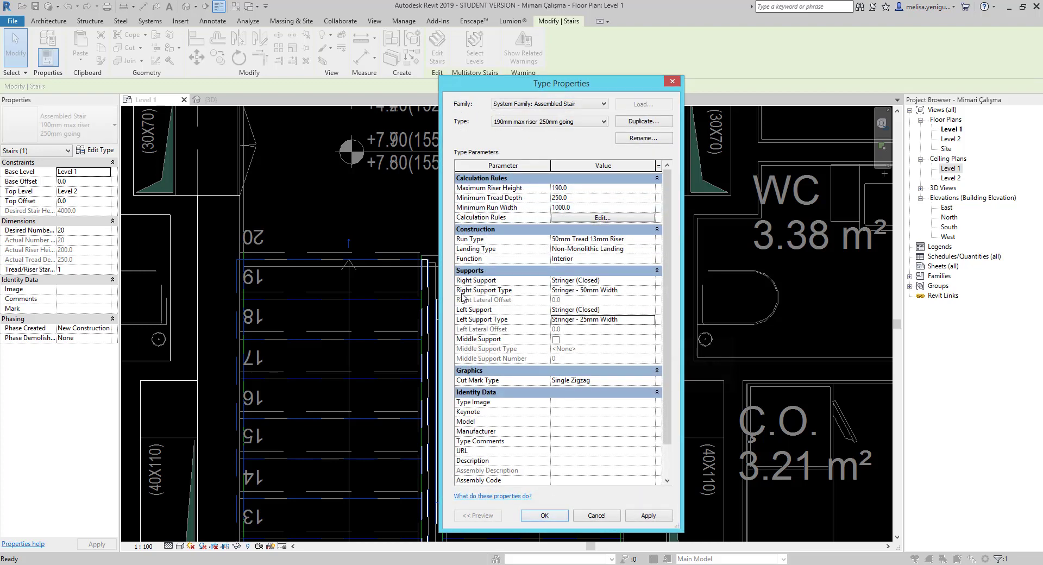
Apply the stair type changes, then zoom in and select and clear the stair in the Level 1 plan.
left_click(544, 515)
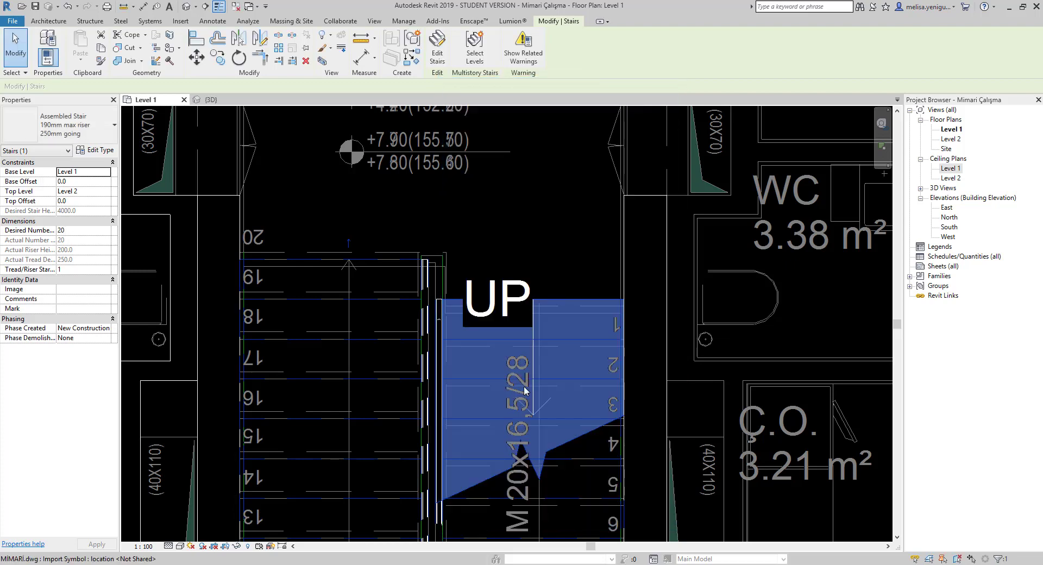
left_click(566, 227)
scroll(598, 326, "up", 3)
scroll(632, 298, "up", 2)
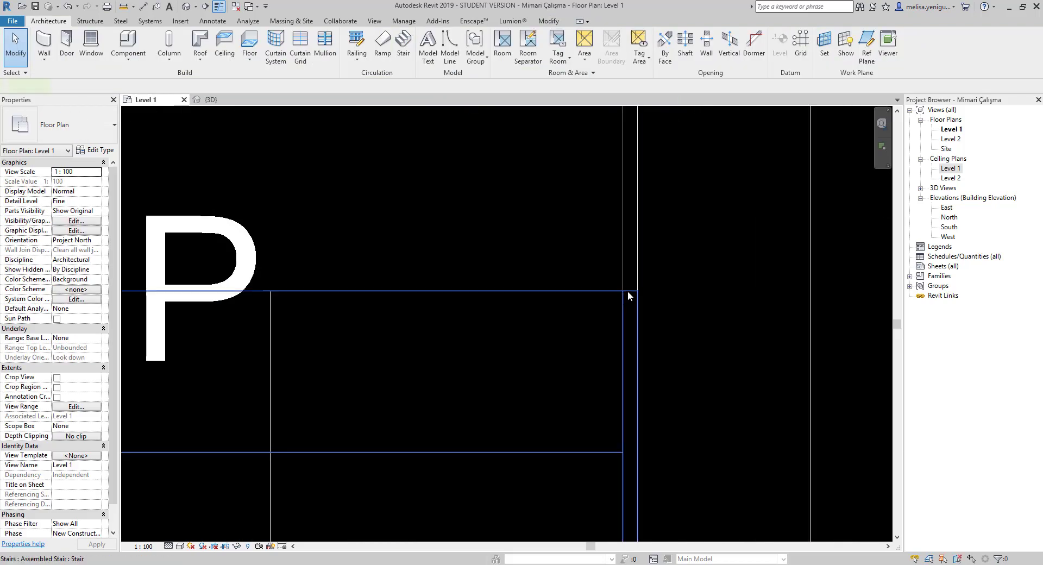
left_click(628, 291)
scroll(644, 312, "down", 2)
scroll(647, 321, "down", 2)
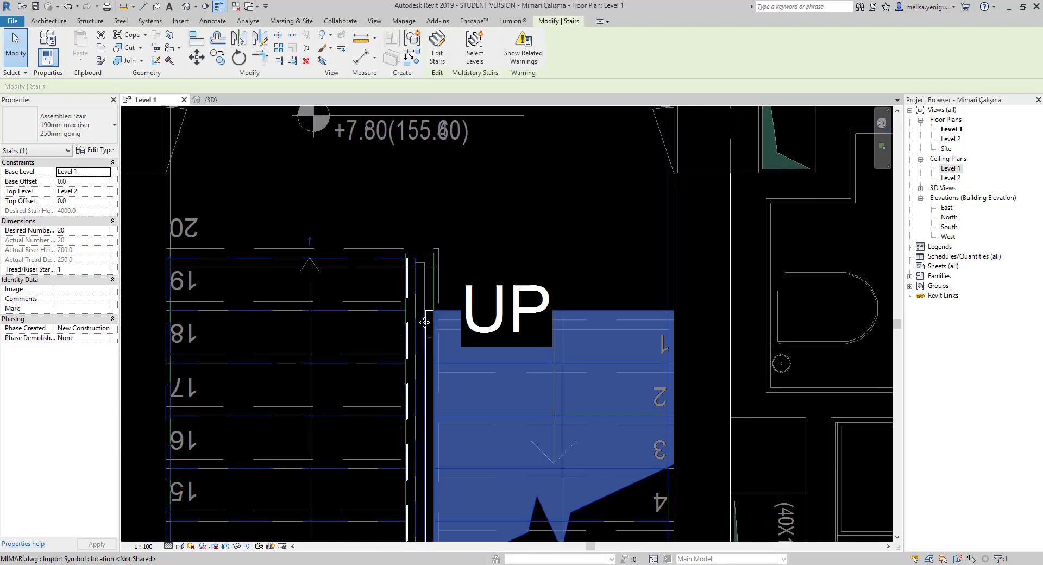
scroll(430, 315, "up", 4)
left_click(432, 300)
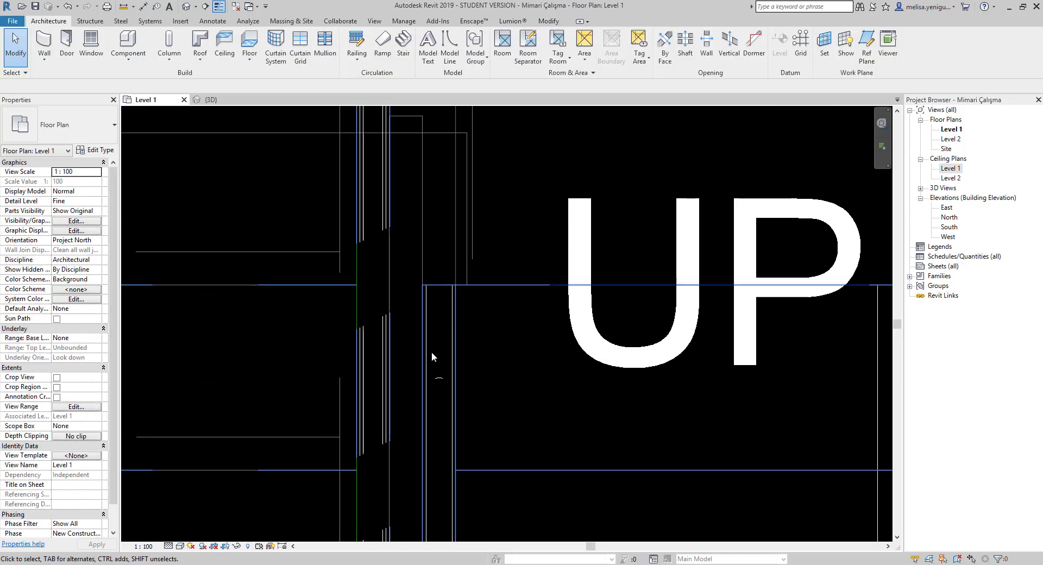
scroll(431, 351, "down", 4)
scroll(478, 330, "up", 1)
Pan along the stair to its bottom end, selecting and re-selecting it for inspection.
middle_click_drag(626, 327, 630, 130)
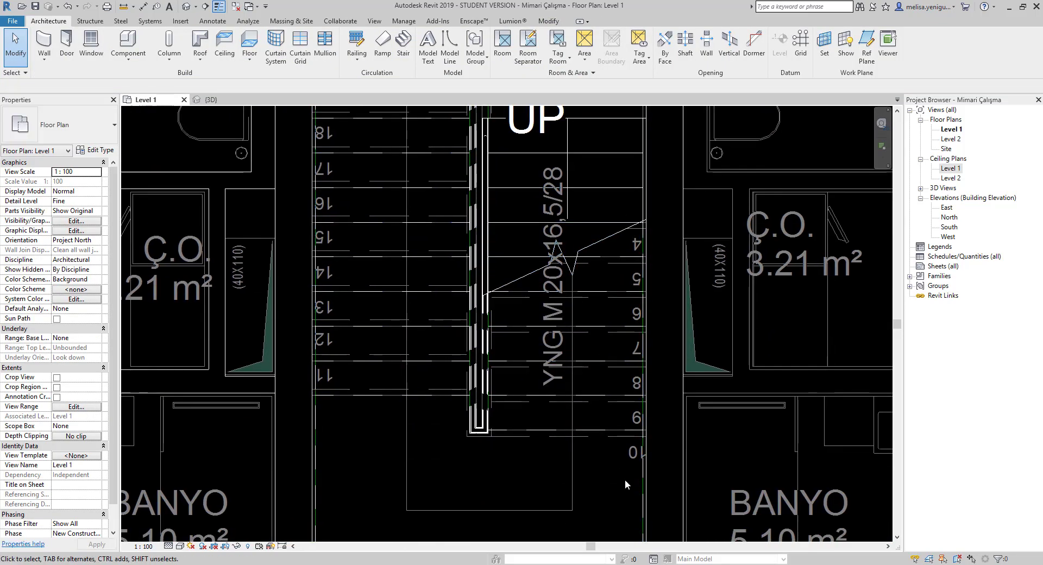
mouse_move(625, 479)
middle_mouse_down()
mouse_move(621, 409)
mouse_move(636, 410)
middle_mouse_up()
scroll(657, 418, "up", 2)
left_click(660, 414)
scroll(618, 405, "down", 2)
scroll(631, 326, "up", 1)
middle_click_drag(621, 212, 638, 246)
scroll(617, 197, "up", 2)
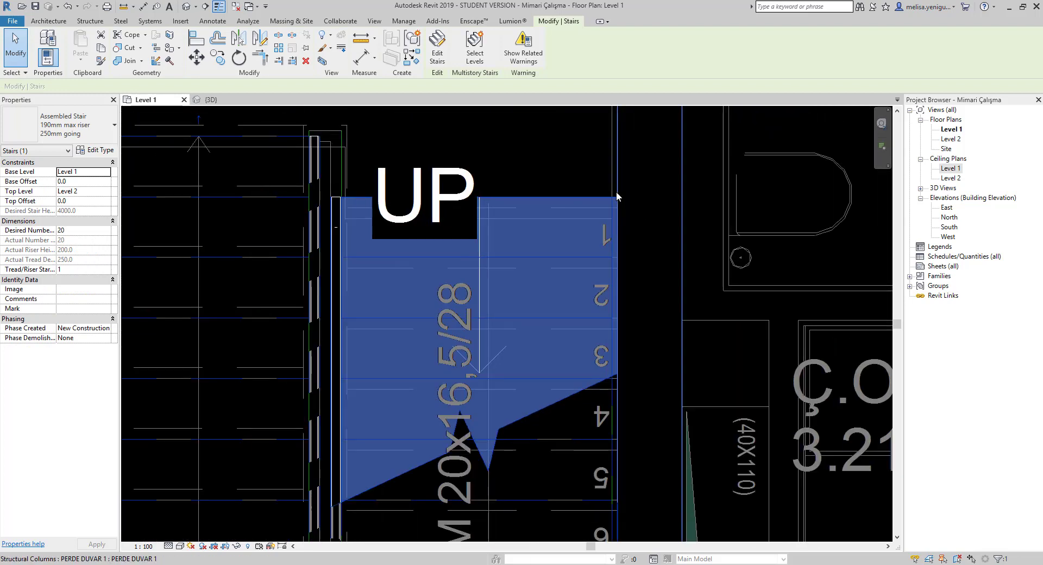
scroll(614, 200, "up", 2)
left_click(614, 200)
left_click(614, 200)
scroll(615, 191, "down", 3)
Inspect the stair's lower end, clear the selection and switch to the {3D} view.
middle_click_drag(632, 441, 652, 304)
scroll(647, 429, "up", 2)
scroll(645, 434, "up", 2)
scroll(633, 380, "down", 2)
left_click(634, 380)
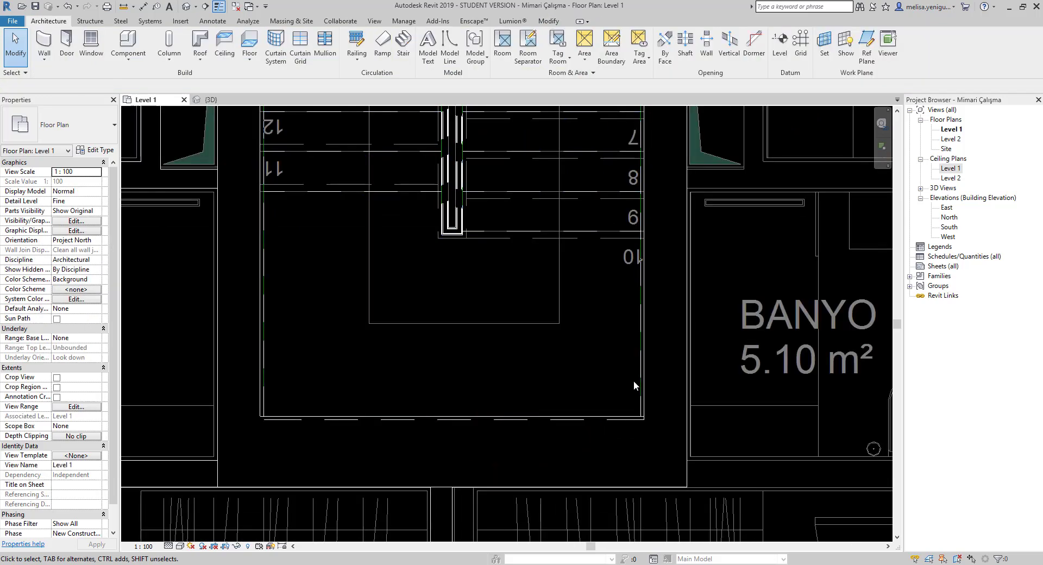
scroll(636, 386, "up", 2)
left_click(647, 394)
scroll(650, 406, "down", 3)
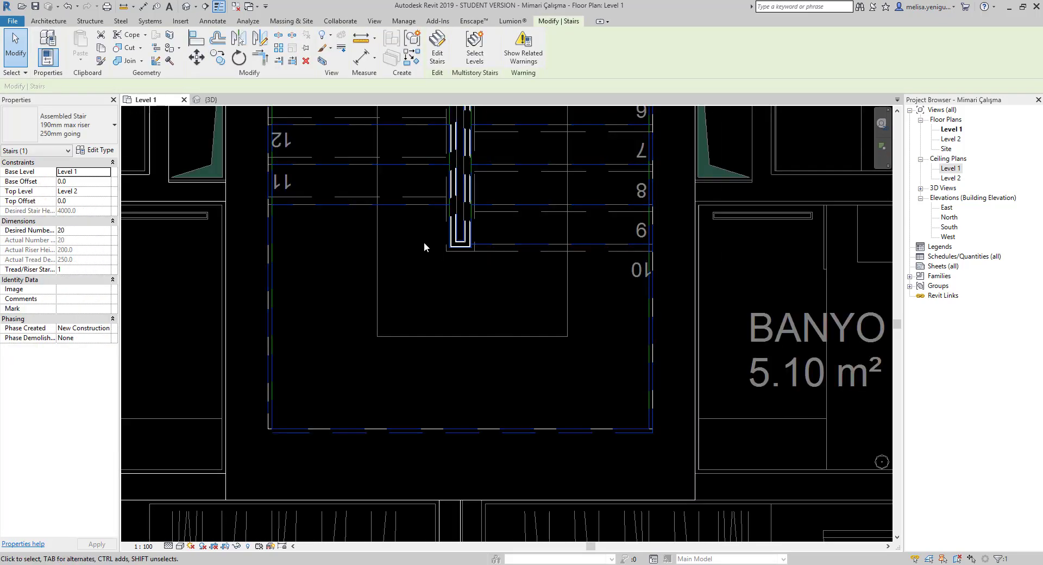
scroll(424, 242, "down", 2)
key("Escape")
left_click(211, 100)
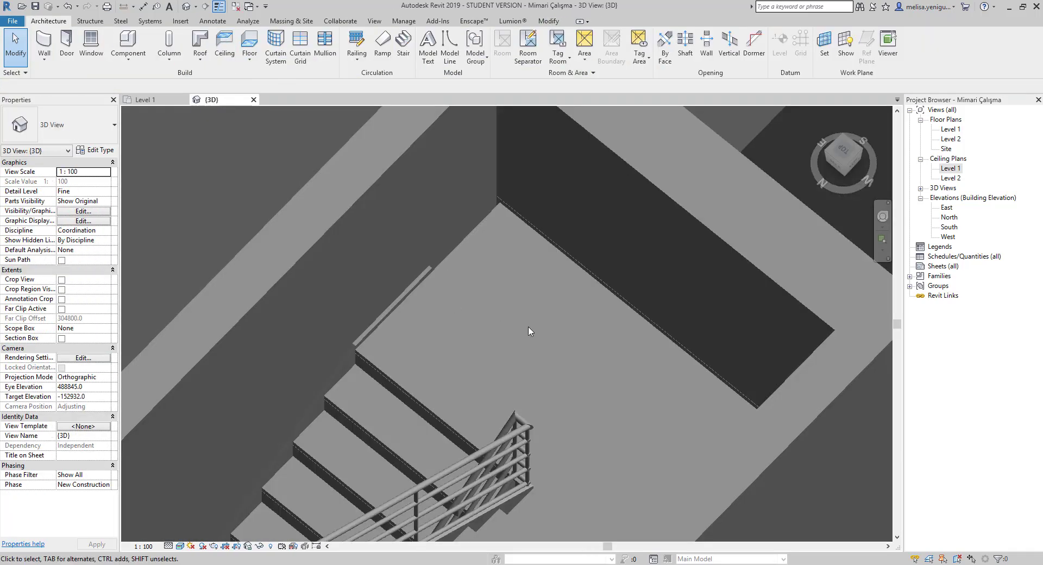
Orbit the 3D model around the stair, selecting the stair and the model line beside it.
mouse_move(531, 263)
middle_mouse_down("shift")
mouse_move(510, 289)
mouse_move(581, 421)
mouse_move(609, 405)
middle_mouse_up("shift")
left_click(610, 406)
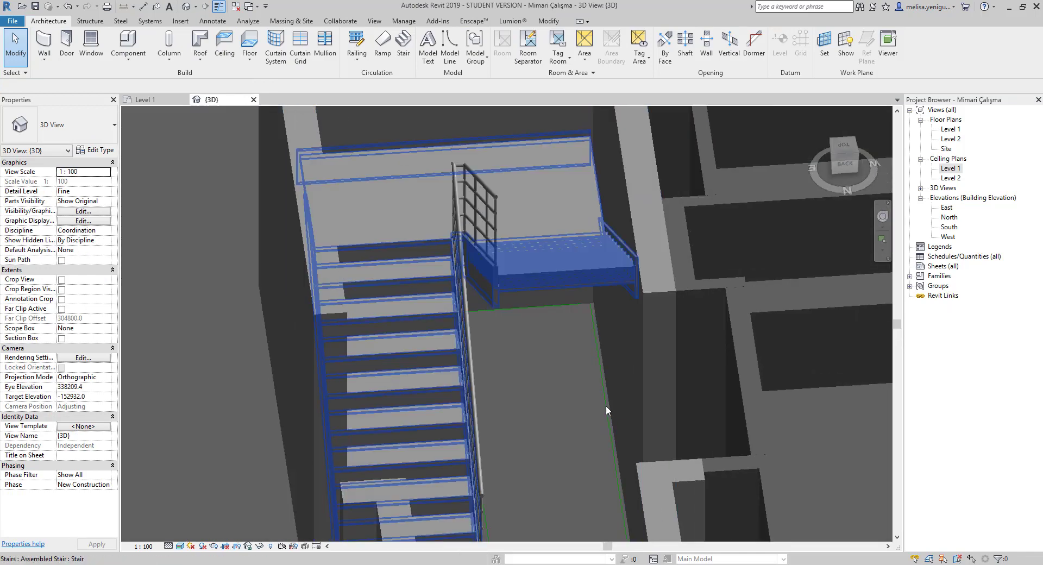
scroll(610, 405, "up", 5)
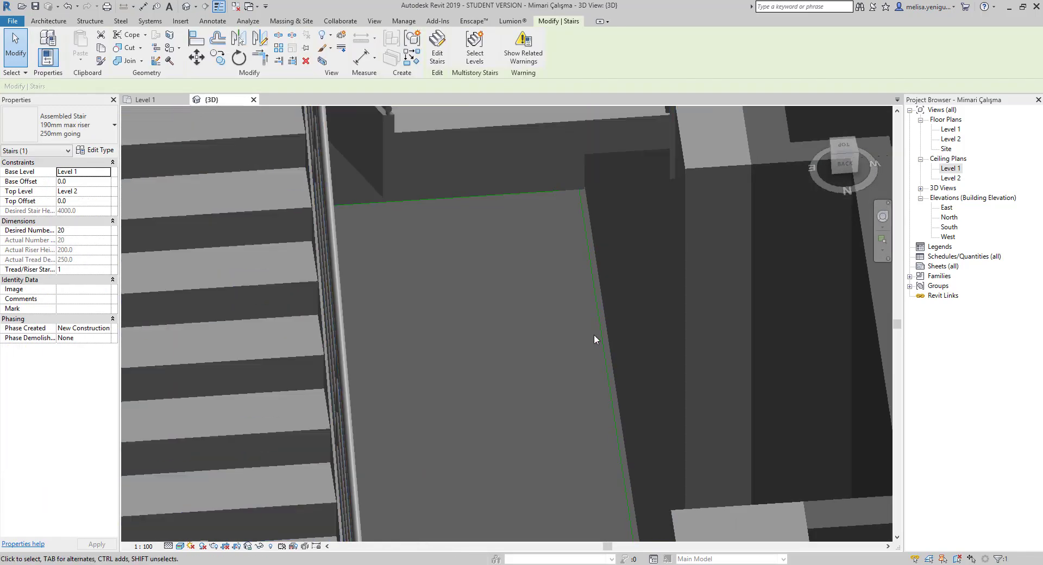
scroll(493, 294, "down", 3)
mouse_move(493, 294)
middle_mouse_down("shift")
mouse_move(461, 395)
mouse_move(493, 435)
mouse_move(374, 468)
mouse_move(512, 478)
mouse_move(593, 443)
middle_mouse_up("shift")
scroll(593, 443, "up", 3)
left_click(562, 487)
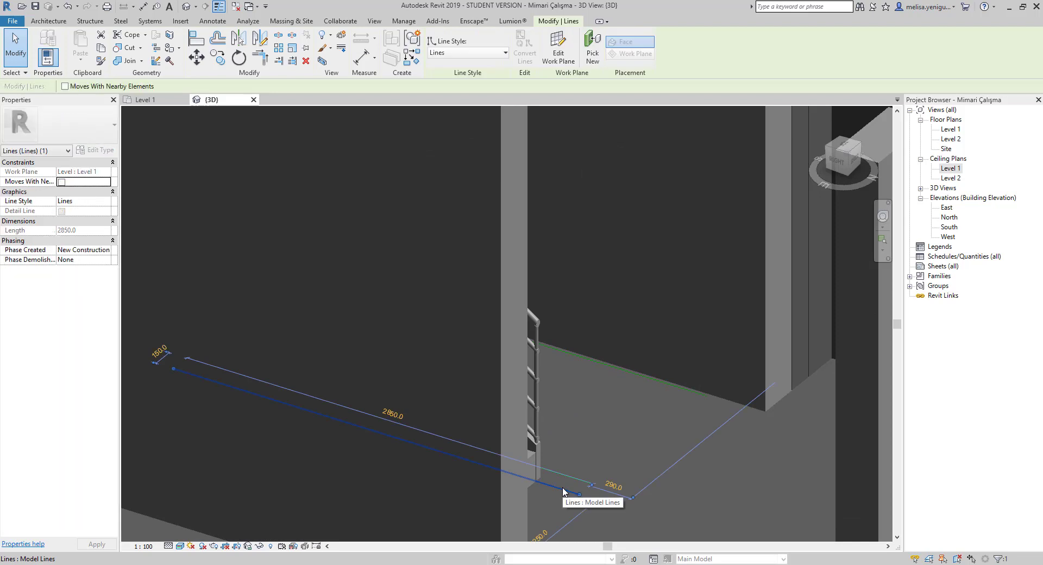
scroll(516, 444, "down", 2)
scroll(425, 441, "up", 3)
left_click(563, 457)
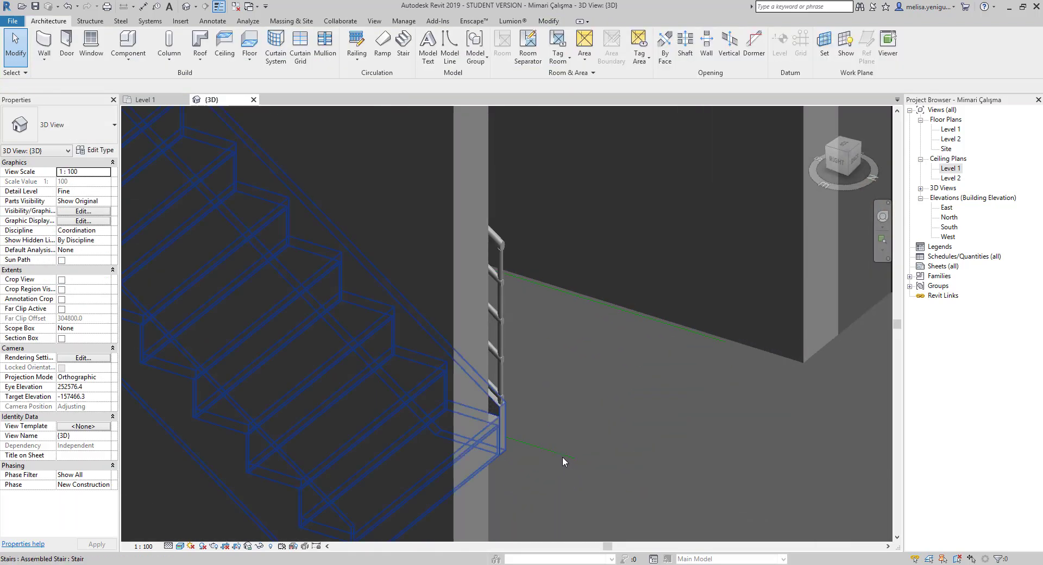
key("Escape")
left_click(567, 457)
Orbit between low, level and overhead angles to inspect the stair flight.
middle_click_drag(579, 486, 578, 377, "shift")
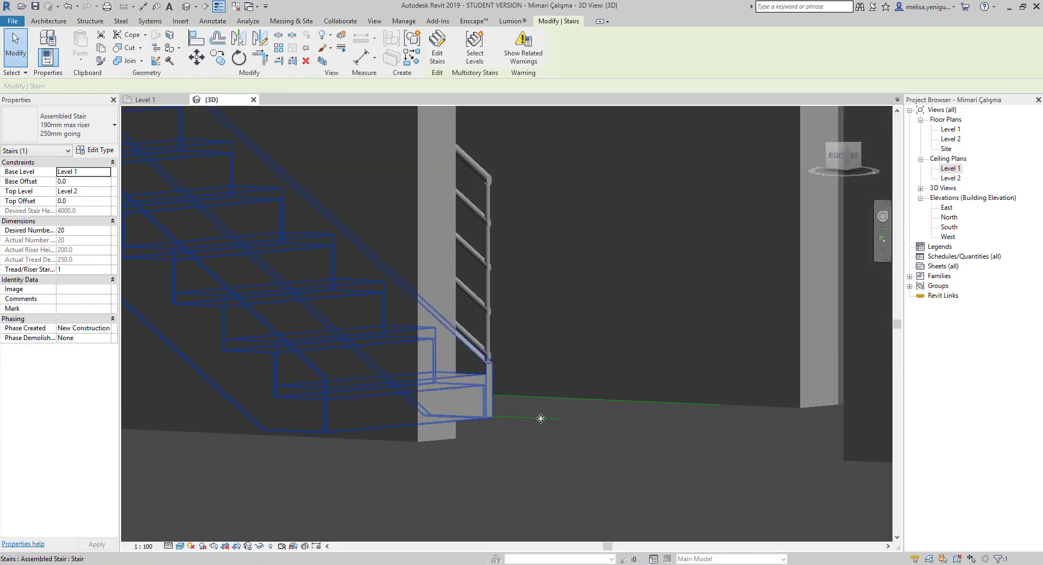
middle_click_drag(587, 459, 520, 484, "shift")
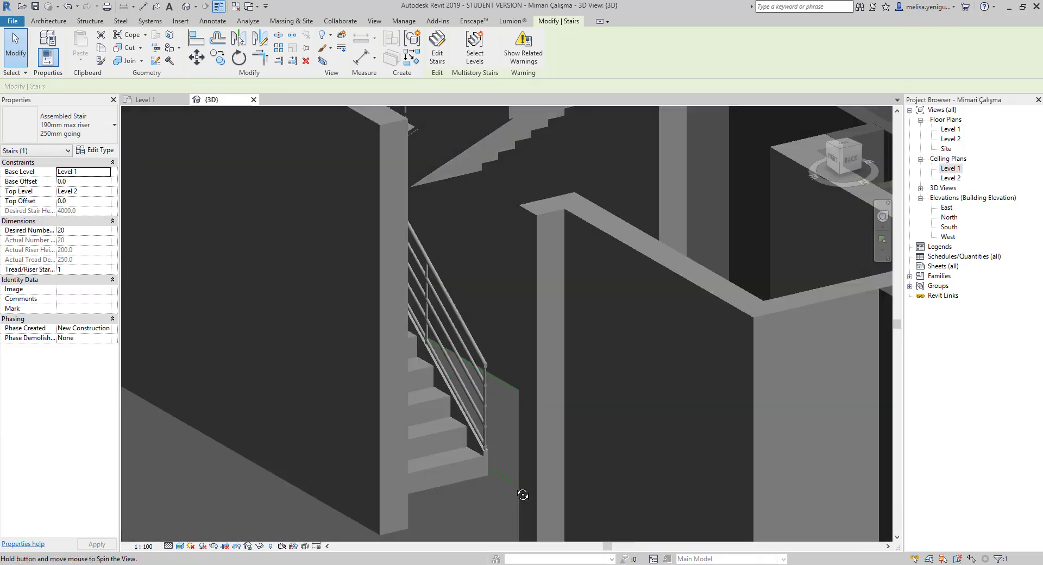
scroll(546, 331, "up", 3)
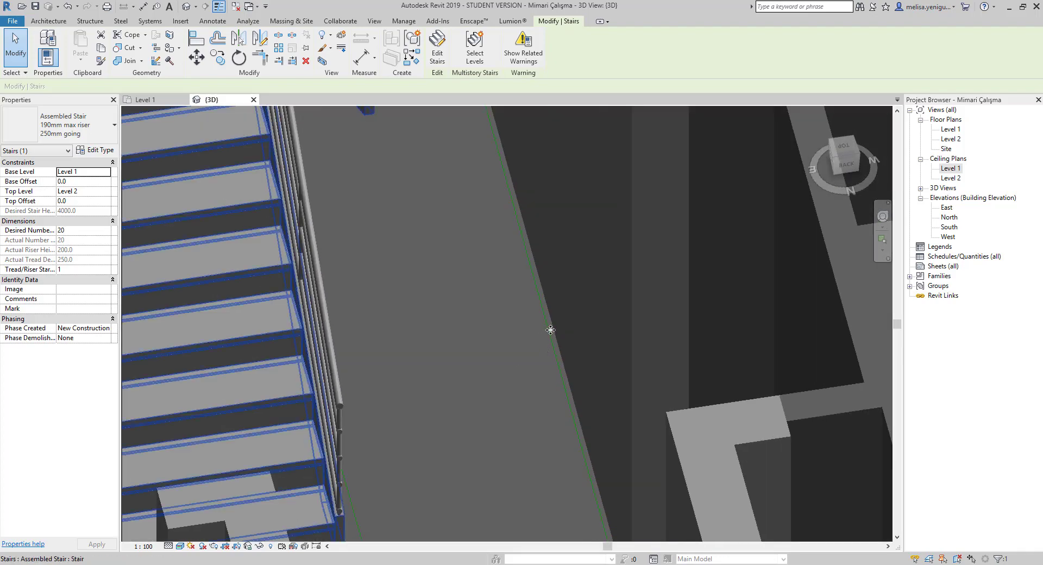
scroll(551, 330, "down", 5)
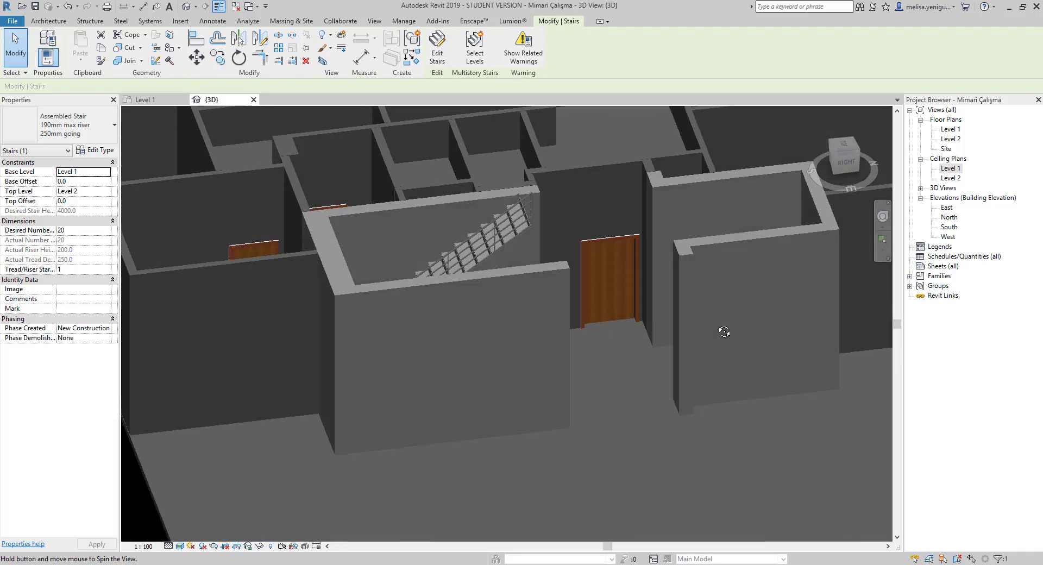
mouse_move(490, 384)
middle_mouse_down("shift")
mouse_move(531, 456)
mouse_move(522, 303)
mouse_move(492, 349)
middle_mouse_up("shift")
scroll(466, 333, "up", 3)
scroll(452, 339, "up", 3)
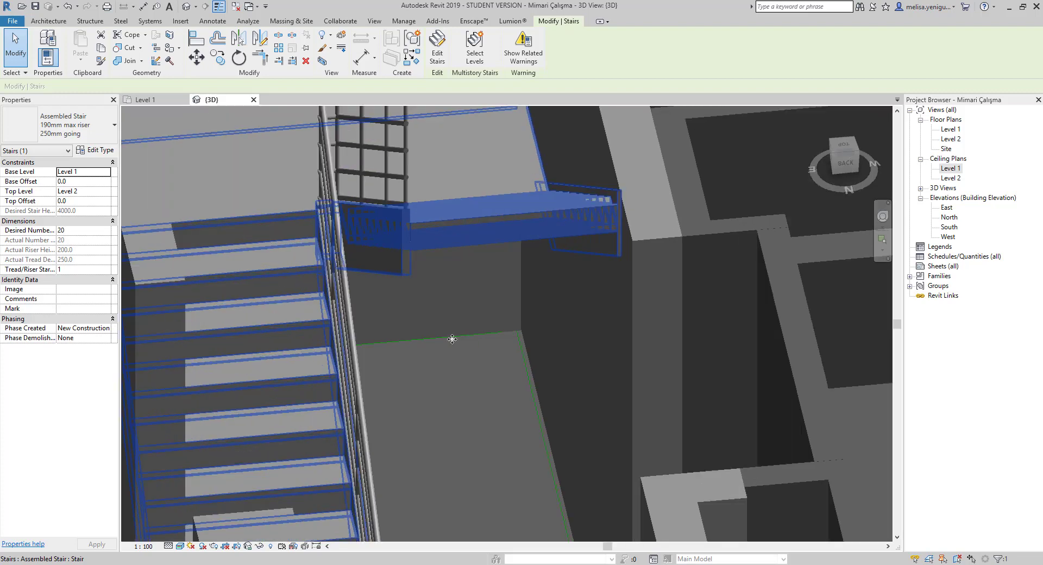
mouse_move(460, 367)
middle_mouse_down("shift")
mouse_move(441, 363)
mouse_move(424, 408)
mouse_move(376, 438)
middle_mouse_up("shift")
scroll(441, 363, "down", 3)
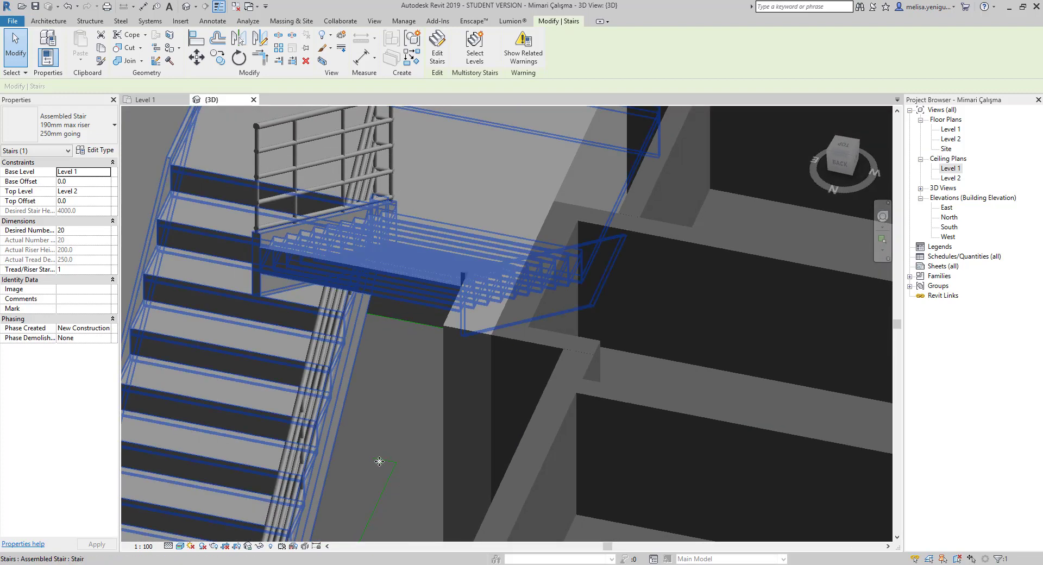
Return to the Level 1 floor plan with the stair selection cleared.
key("ctrl+Tab")
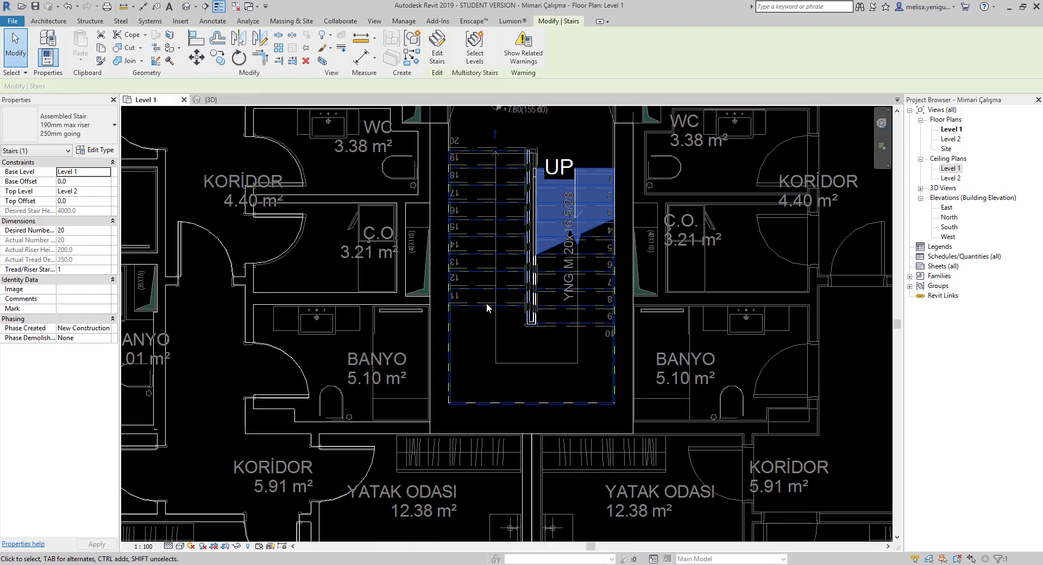
scroll(487, 302, "down", 2)
key("Escape")
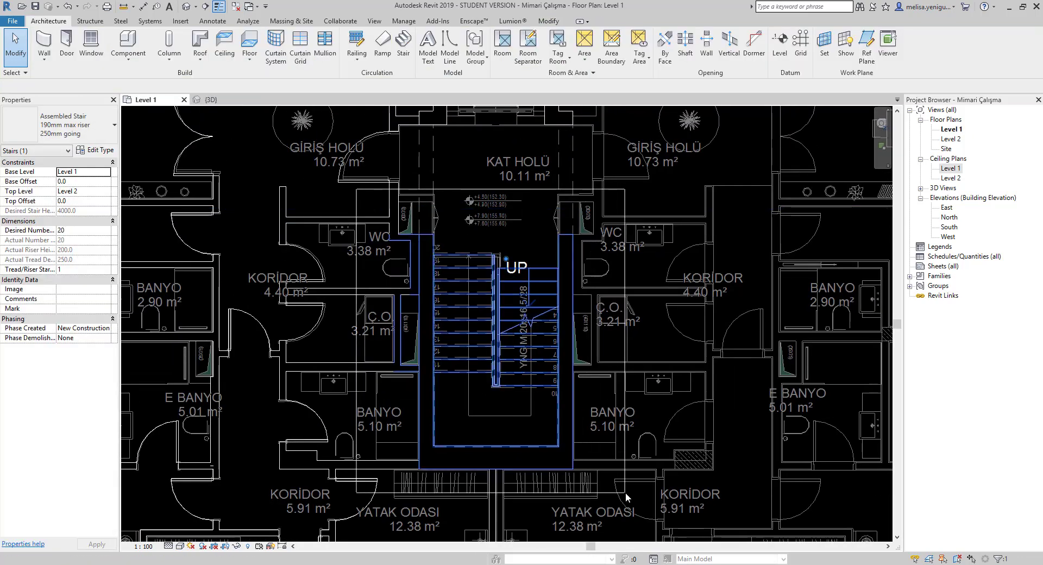
Window-select the stair core, filter it to only the five Lines, and delete them.
left_click_drag(625, 493, 550, 194)
left_click(485, 48)
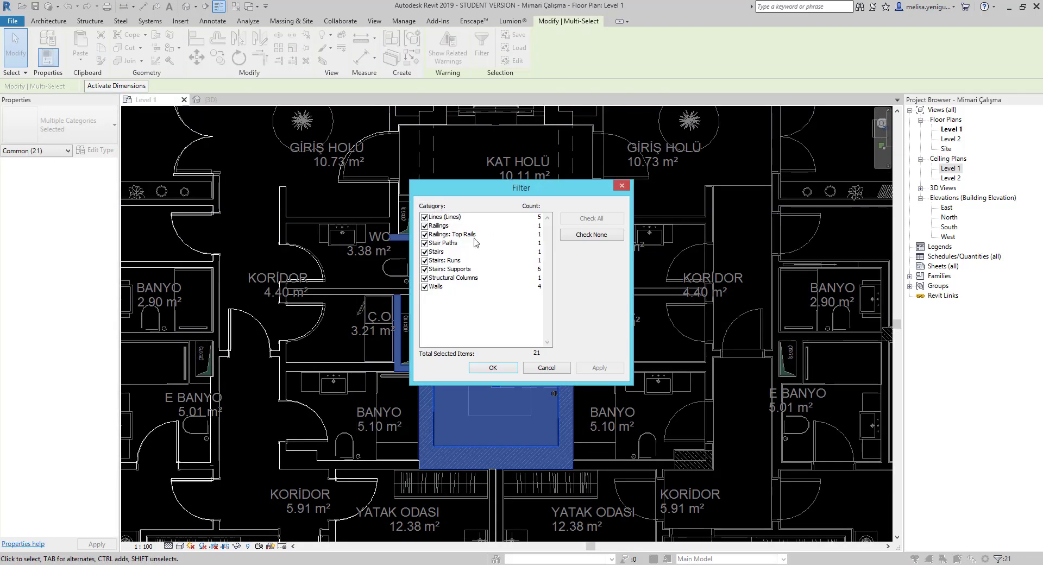
left_click(425, 225)
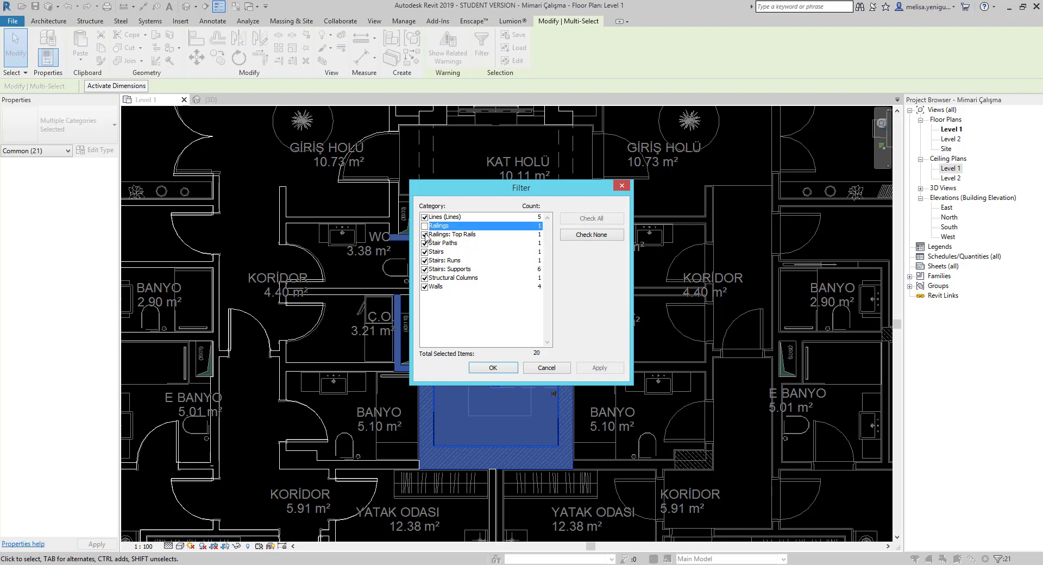
left_click(424, 234)
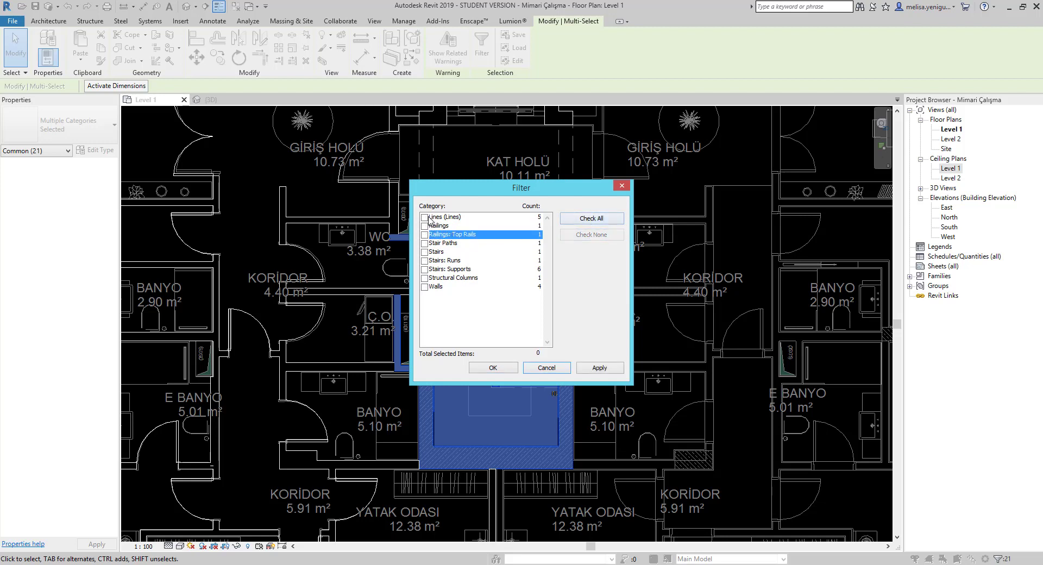
left_click(425, 217)
left_click(507, 369)
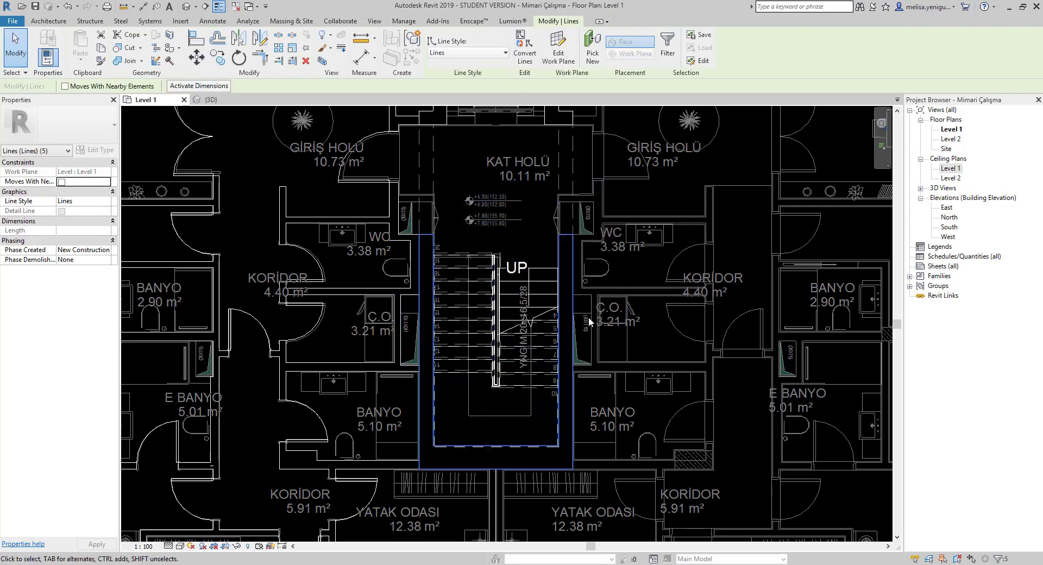
key("Escape")
In the {3D} view, select the stair and orbit around it to check its fit in the stair core.
left_click(210, 99)
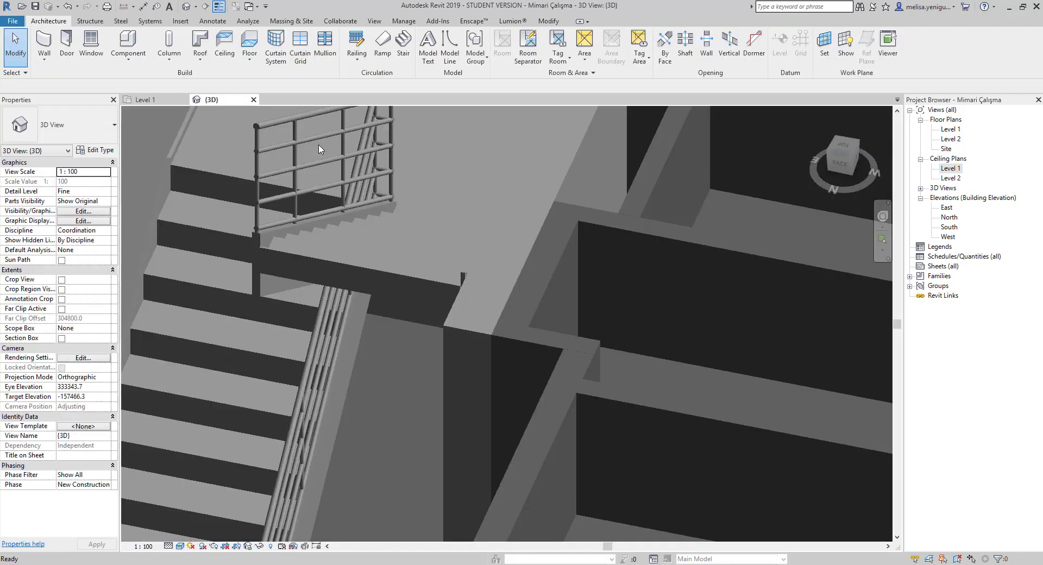
scroll(458, 288, "down", 3)
mouse_move(458, 329)
middle_mouse_down("shift")
mouse_move(536, 393)
mouse_move(462, 380)
mouse_move(435, 344)
mouse_move(479, 391)
middle_mouse_up("shift")
scroll(435, 364, "up", 3)
scroll(380, 329, "up", 2)
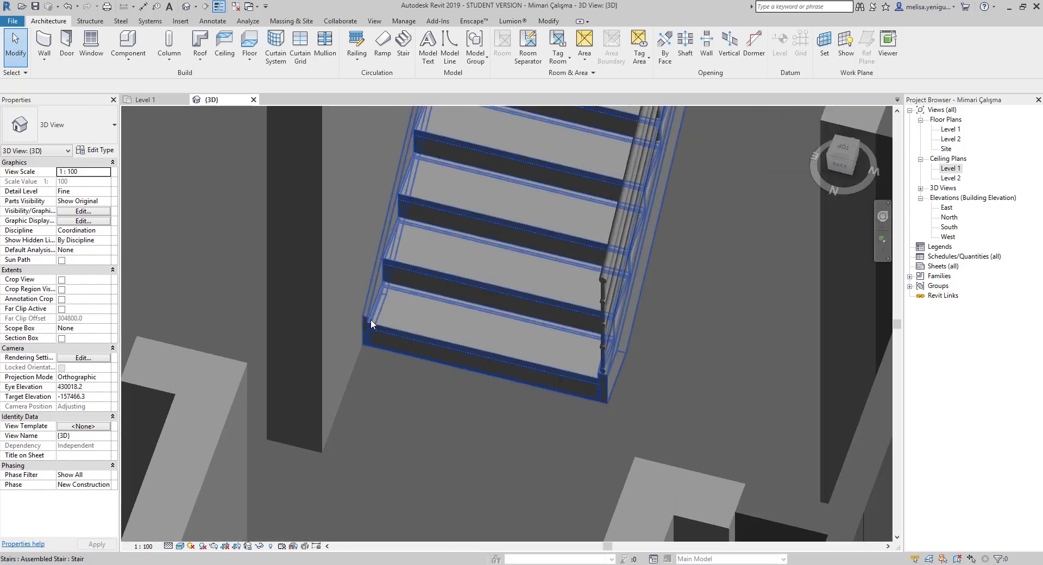
left_click(422, 360)
scroll(422, 360, "down", 3)
mouse_move(422, 360)
middle_mouse_down("shift")
mouse_move(528, 298)
mouse_move(507, 396)
mouse_move(661, 252)
mouse_move(675, 216)
mouse_move(631, 316)
mouse_move(464, 392)
mouse_move(451, 294)
mouse_move(511, 387)
mouse_move(867, 347)
mouse_move(787, 325)
middle_mouse_up("shift")
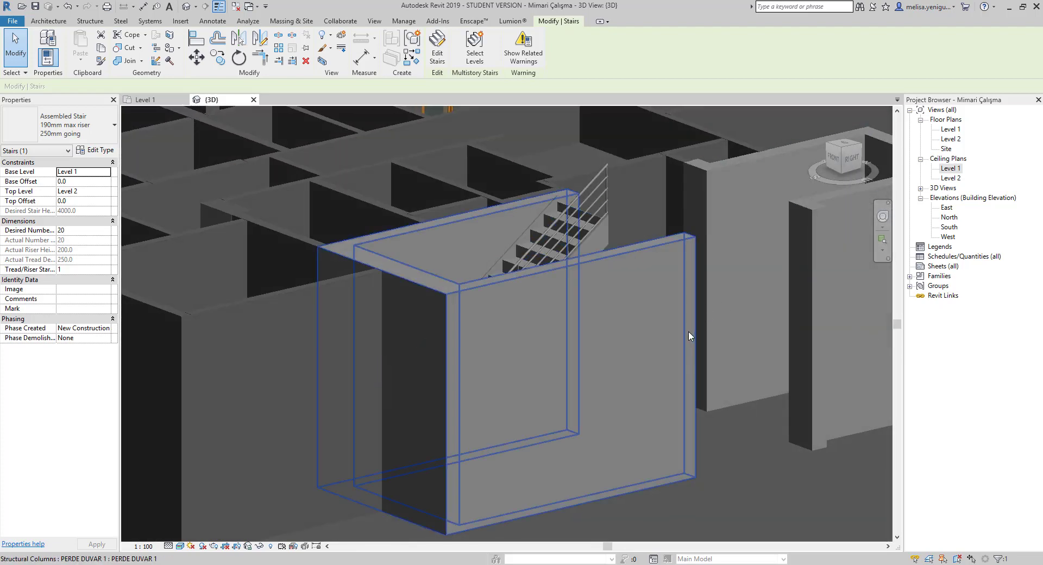
mouse_move(689, 331)
middle_mouse_down("shift")
mouse_move(641, 322)
mouse_move(629, 401)
mouse_move(731, 449)
mouse_move(806, 451)
mouse_move(840, 356)
mouse_move(750, 366)
mouse_move(664, 423)
mouse_move(718, 418)
mouse_move(699, 391)
middle_mouse_up("shift")
scroll(536, 353, "down", 5)
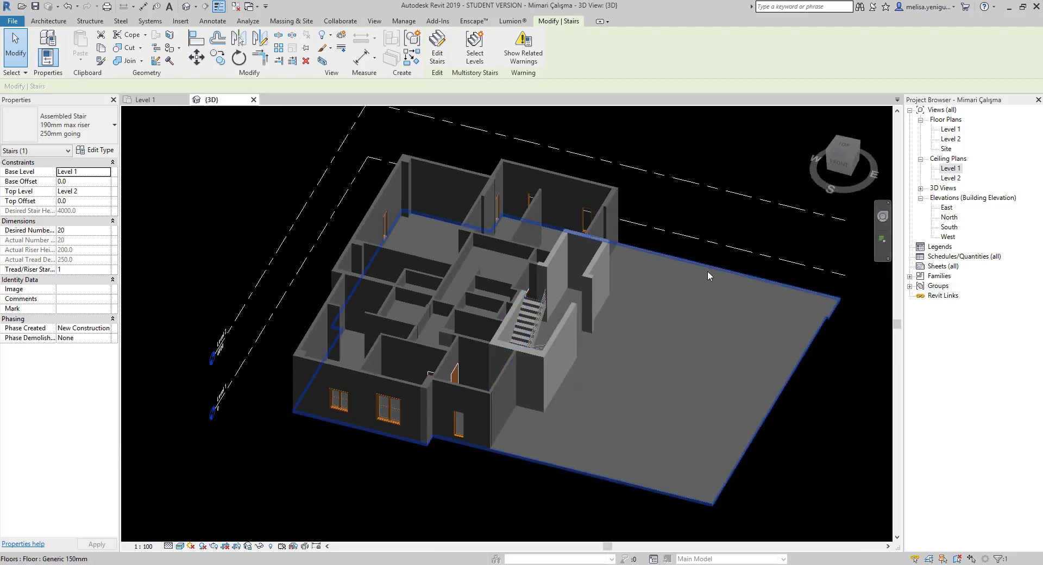
left_click(144, 101)
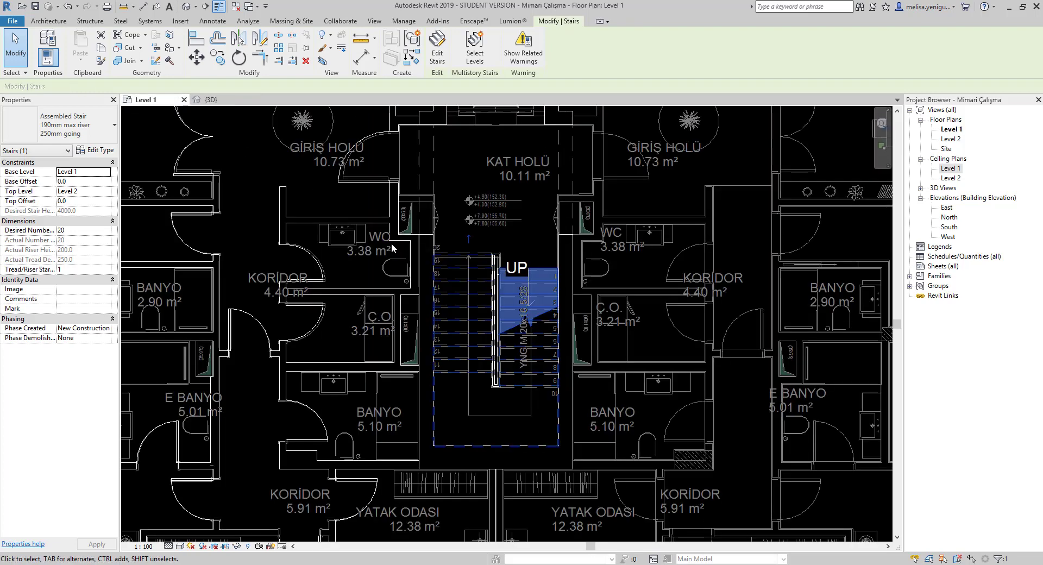
scroll(489, 326, "down", 3)
scroll(520, 278, "up", 3)
scroll(519, 277, "up", 1)
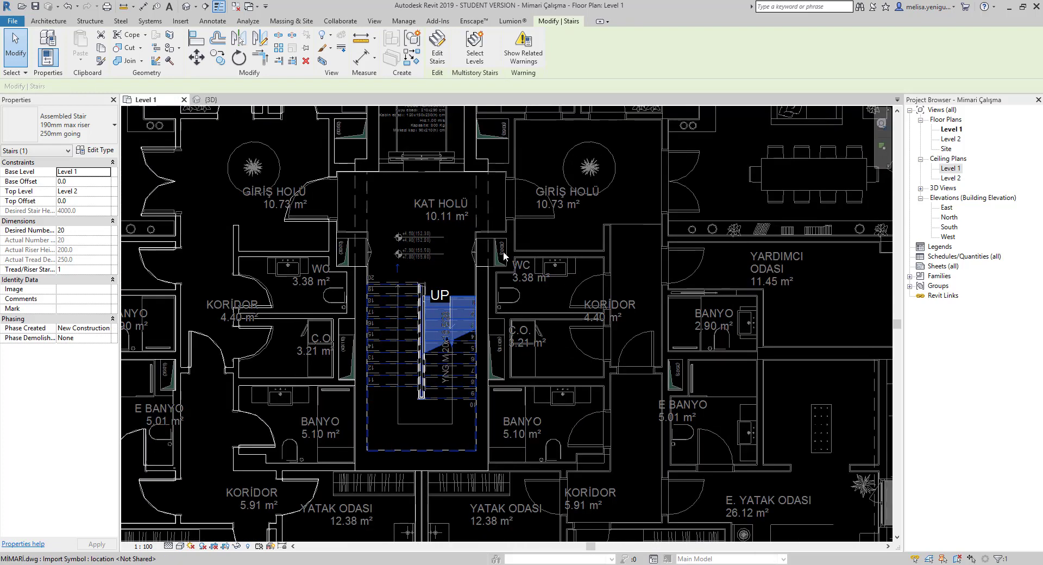
scroll(483, 353, "down", 3)
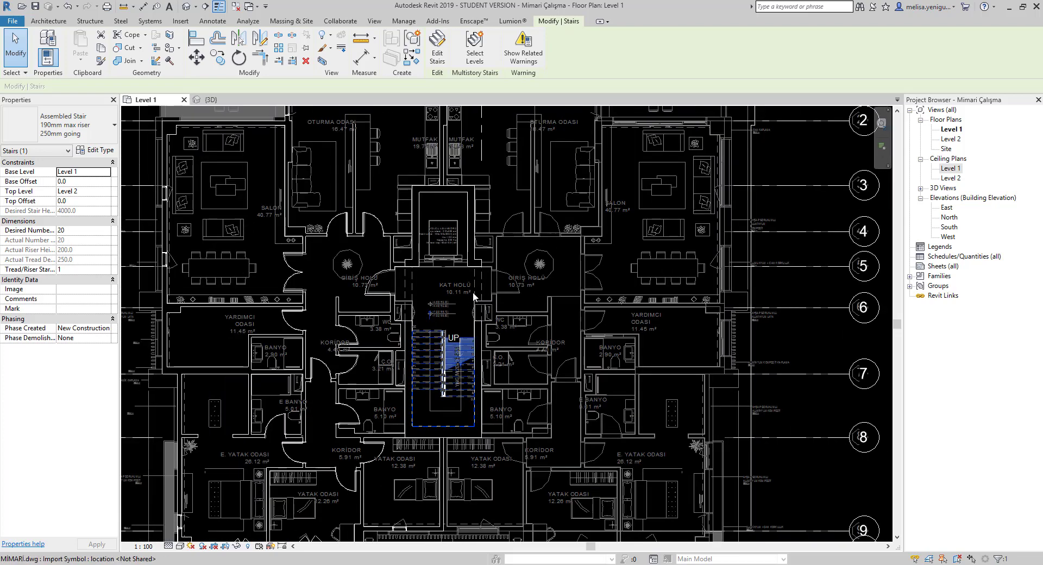
left_click(54, 21)
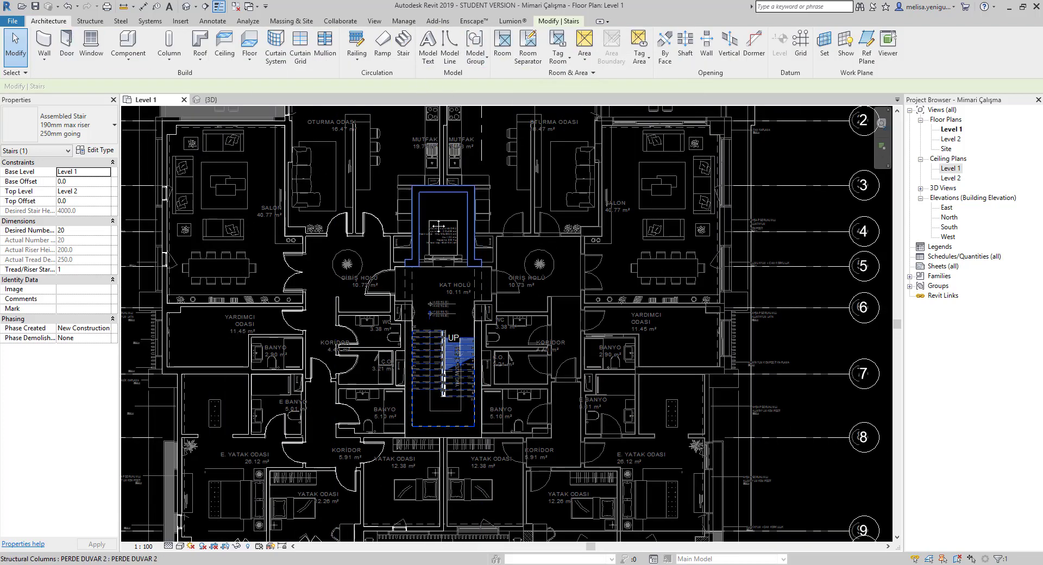
middle_click_drag(350, 182, 496, 231)
scroll(472, 161, "up", 3)
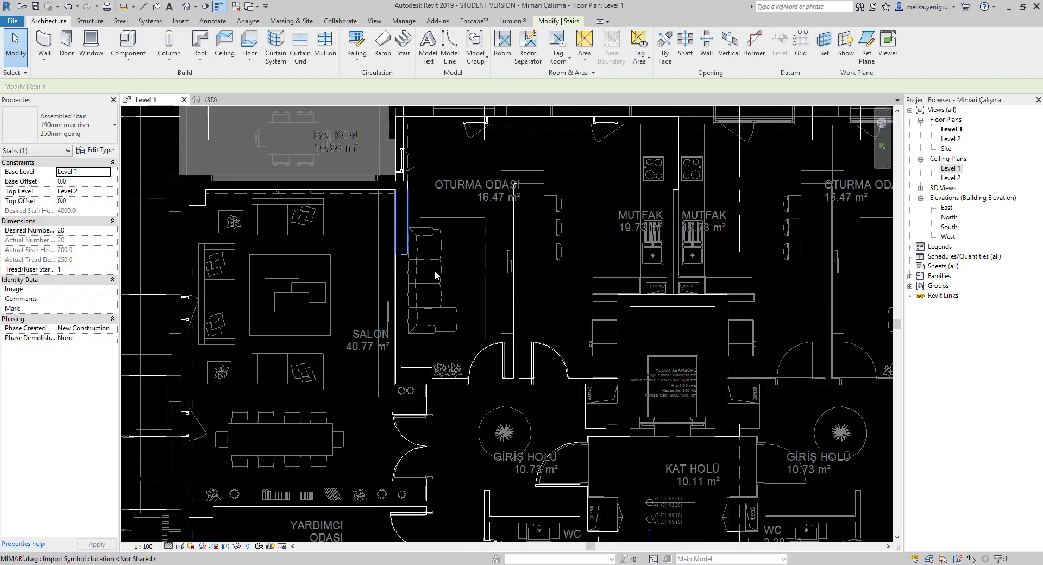
scroll(432, 275, "down", 2)
scroll(440, 293, "down", 2)
scroll(444, 311, "up", 3)
scroll(444, 311, "down", 2)
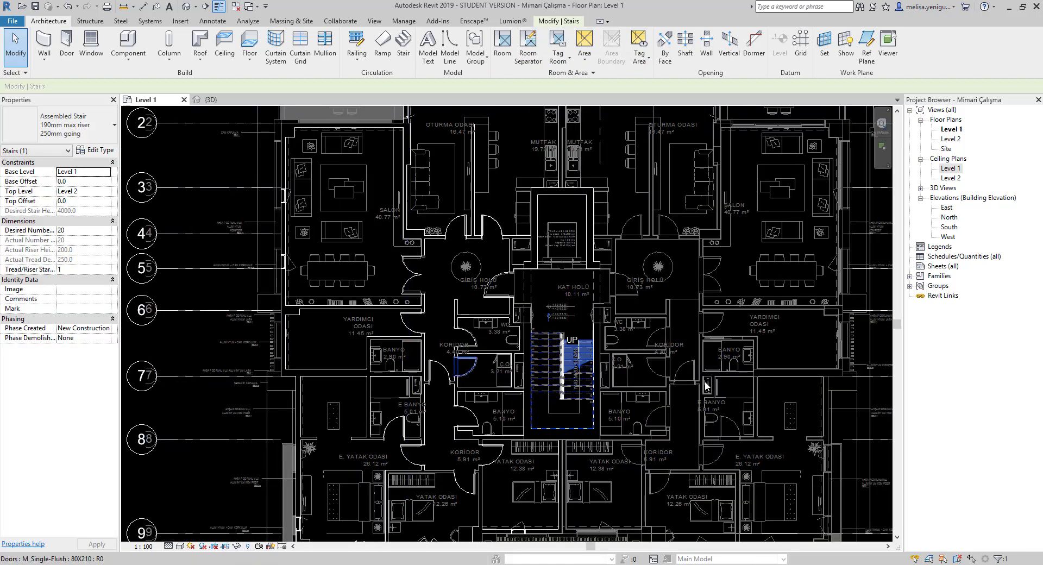
scroll(706, 365, "down", 1)
scroll(604, 355, "down", 1)
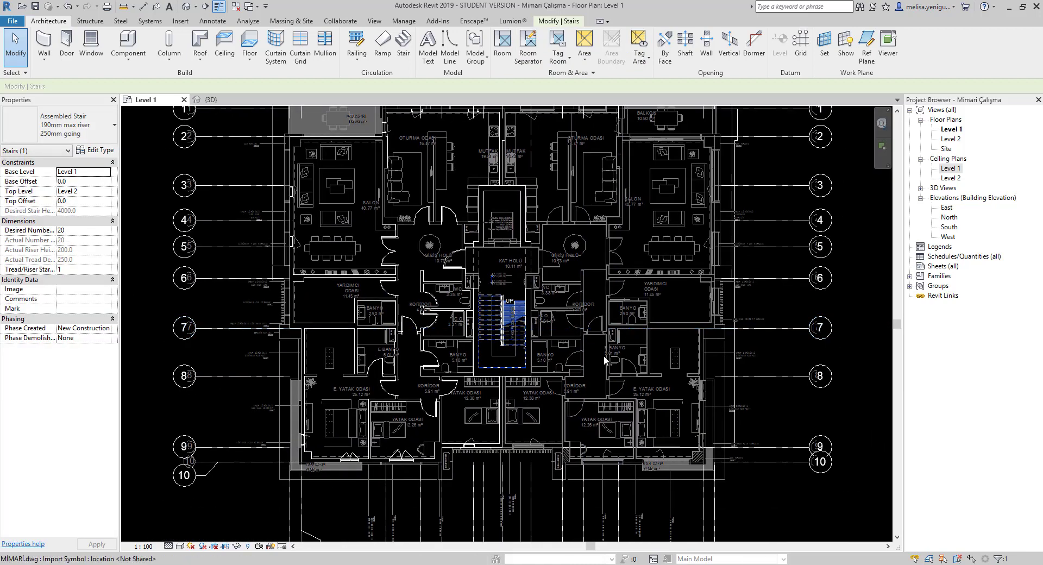
scroll(630, 366, "down", 2)
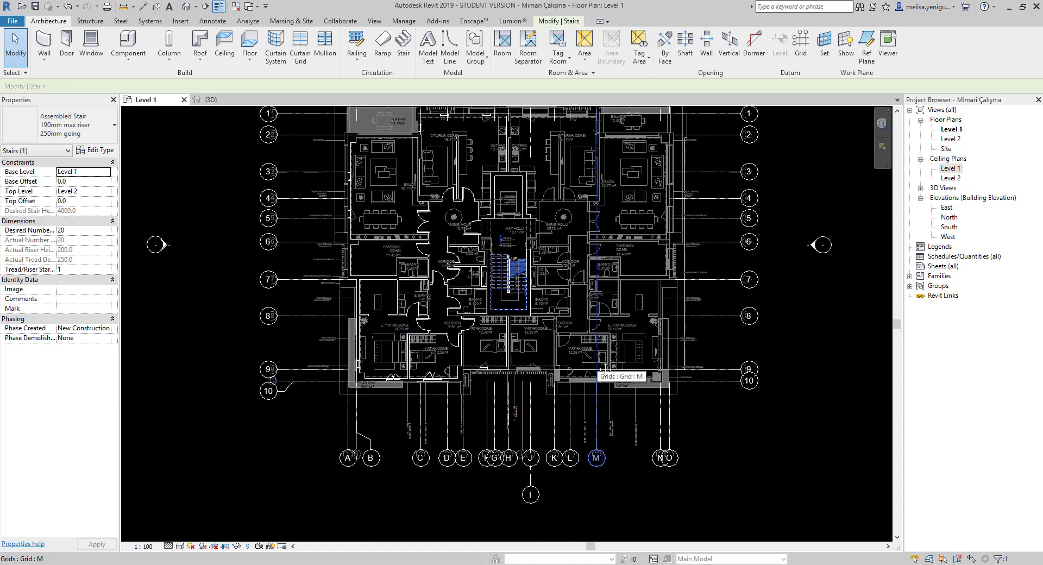
middle_click_drag(622, 402, 589, 422)
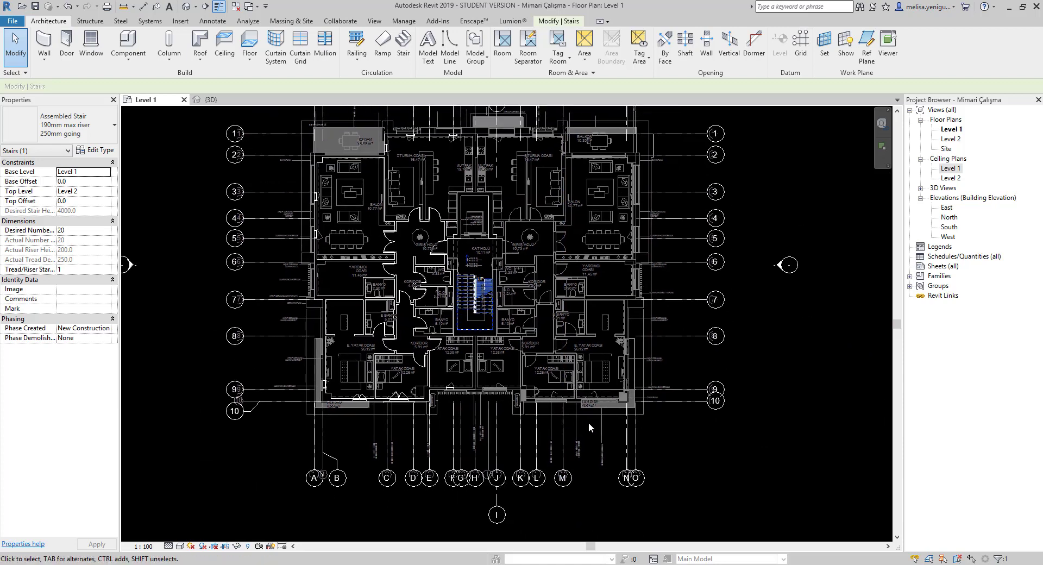